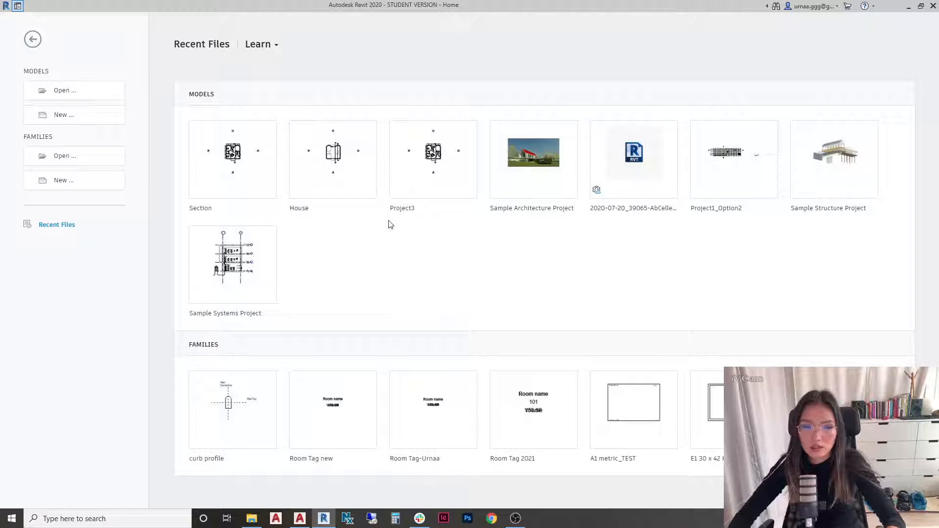
Step: Create a new project based on the Architectural Template
click(69, 119)
click(337, 193)
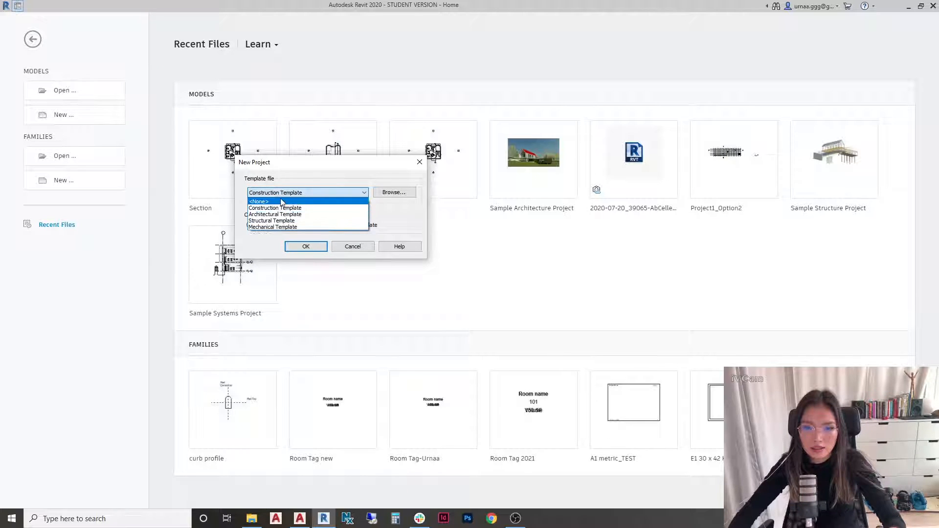
click(278, 214)
click(306, 246)
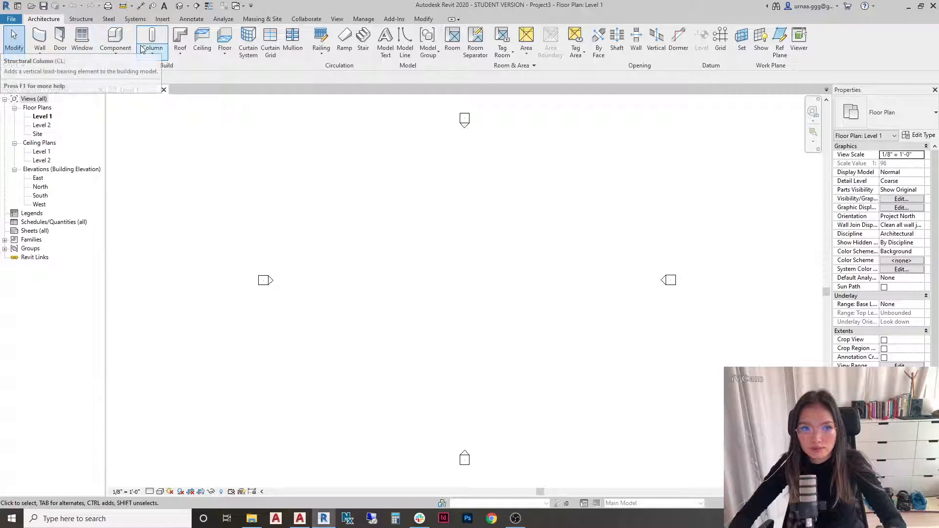
Step: Draw a rectangle of Generic - 8" walls about 59'-6" by 36'-0" in the middle of the Level 1 plan
click(40, 53)
click(41, 71)
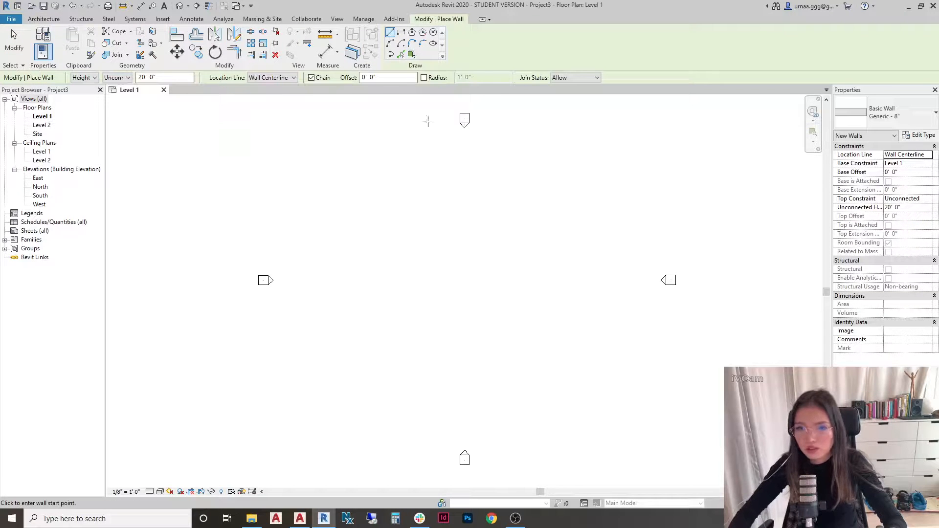
click(401, 32)
click(379, 246)
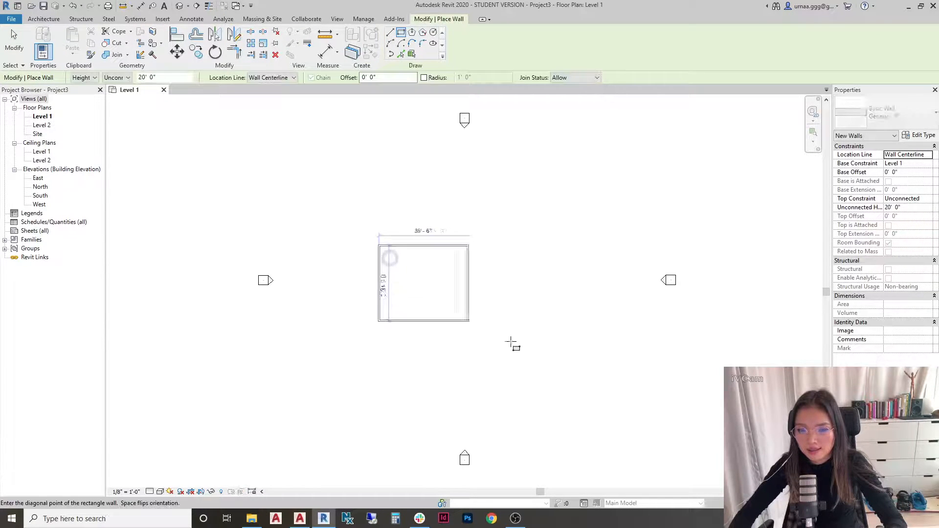
click(524, 334)
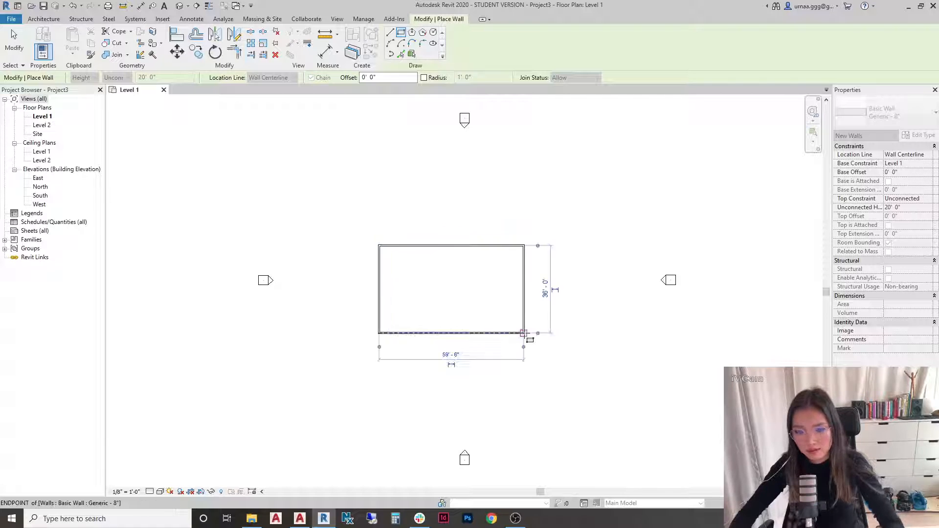
Step: Set the project's length unit to millimeters in the project units
click(362, 18)
click(304, 41)
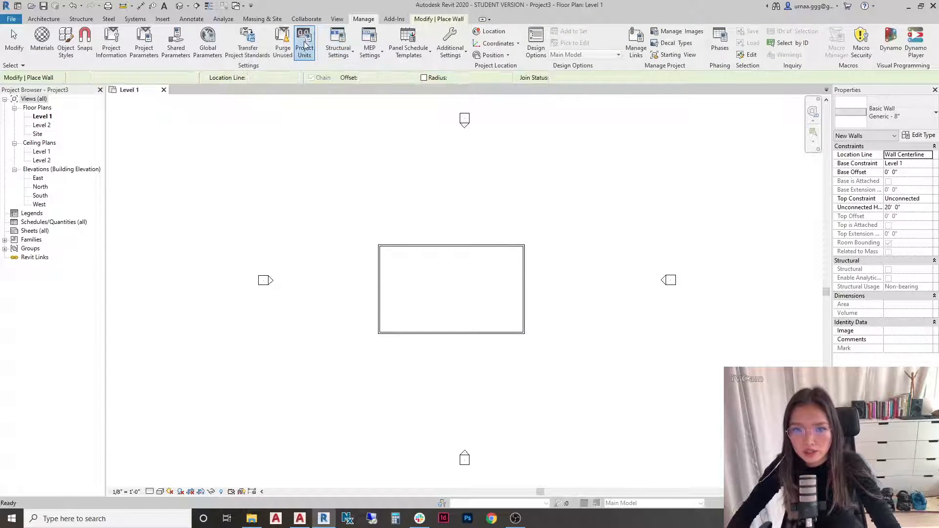
click(499, 190)
click(492, 205)
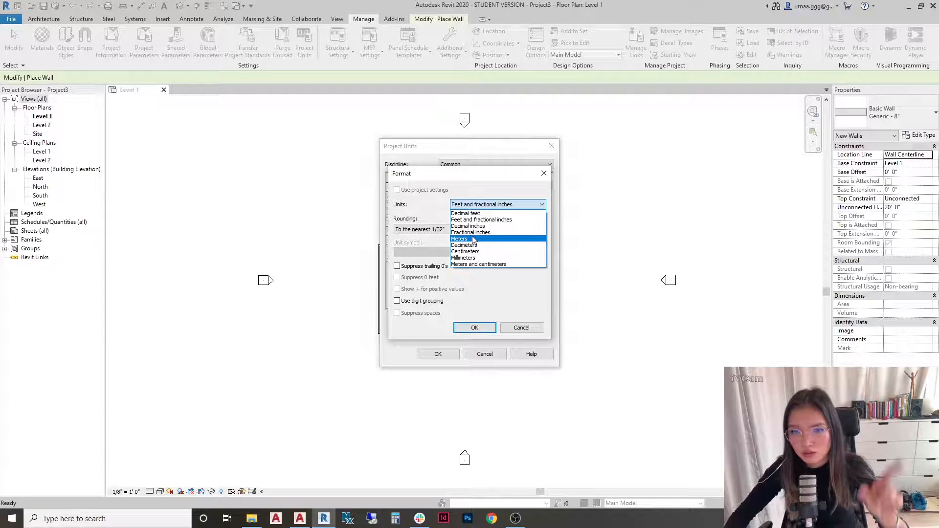
click(474, 258)
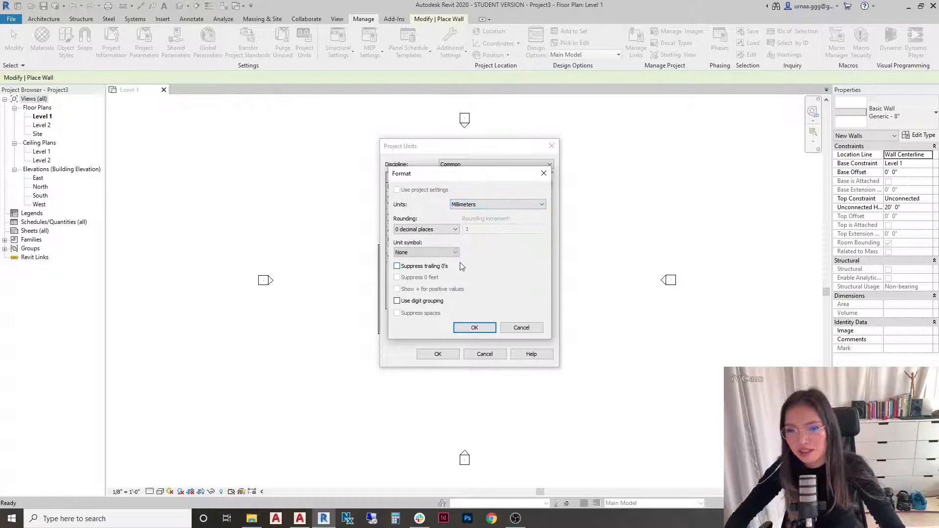
click(474, 328)
Step: Set the area unit to square meters and apply the project units
click(486, 202)
click(485, 205)
click(484, 204)
click(484, 205)
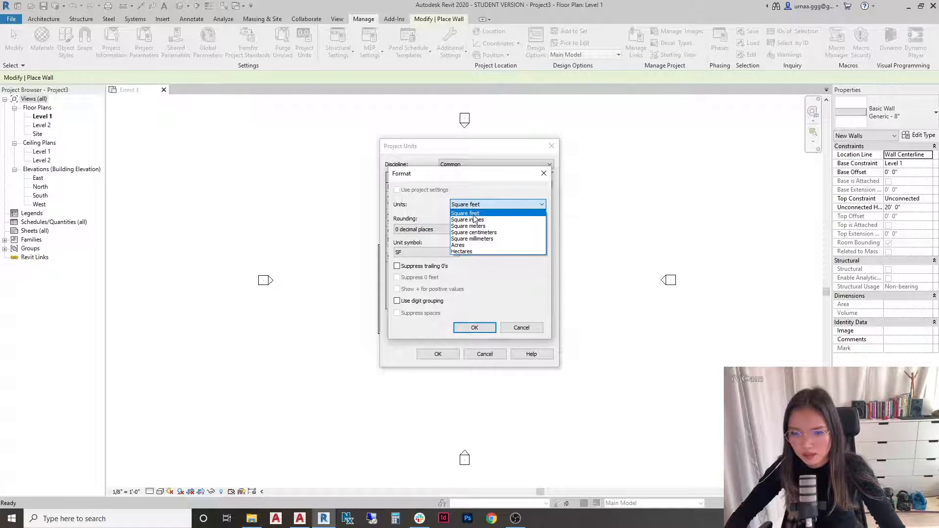
click(471, 226)
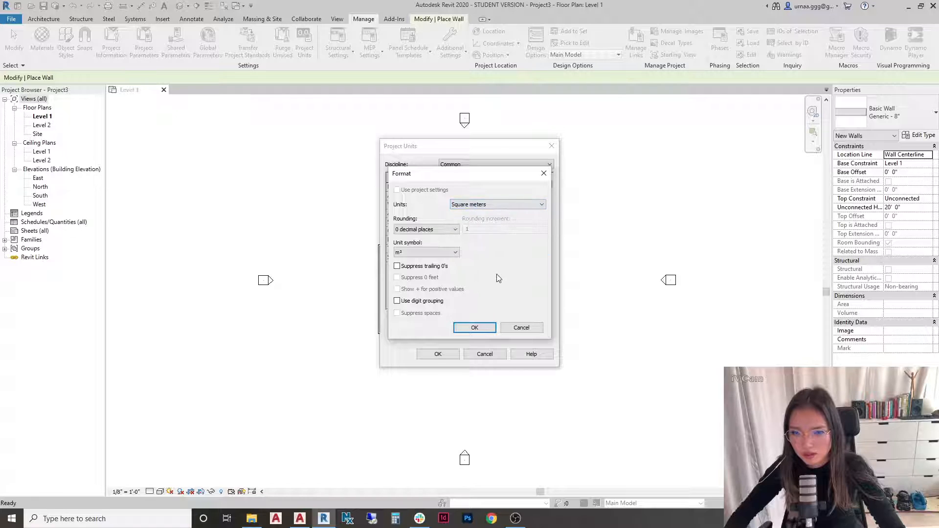
click(483, 331)
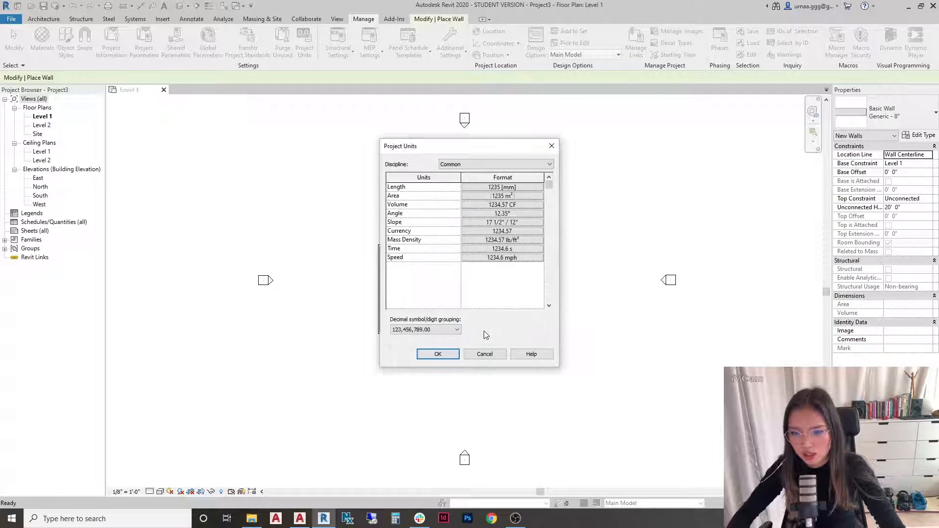
click(438, 353)
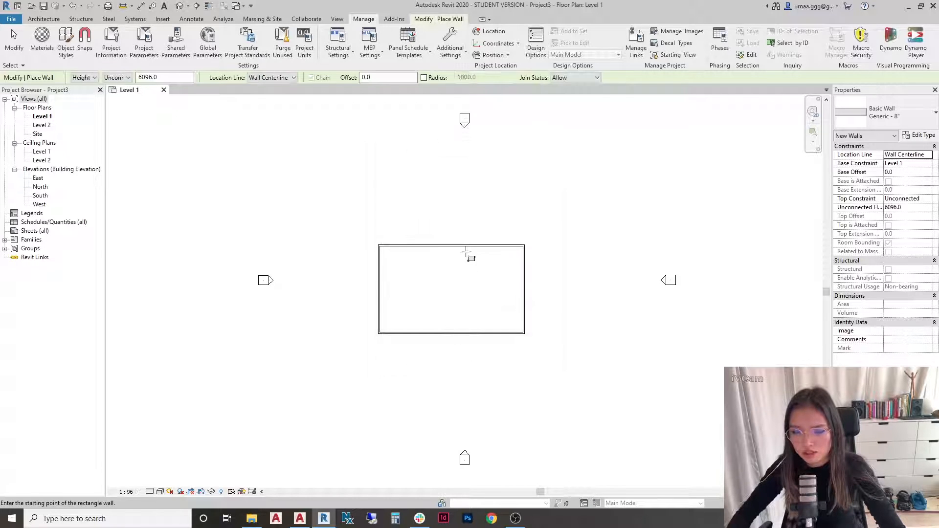
Step: Draw another rectangle of walls about 15300 by 10600 mm, overlapping the existing one toward the upper right, and end the wall command
click(462, 223)
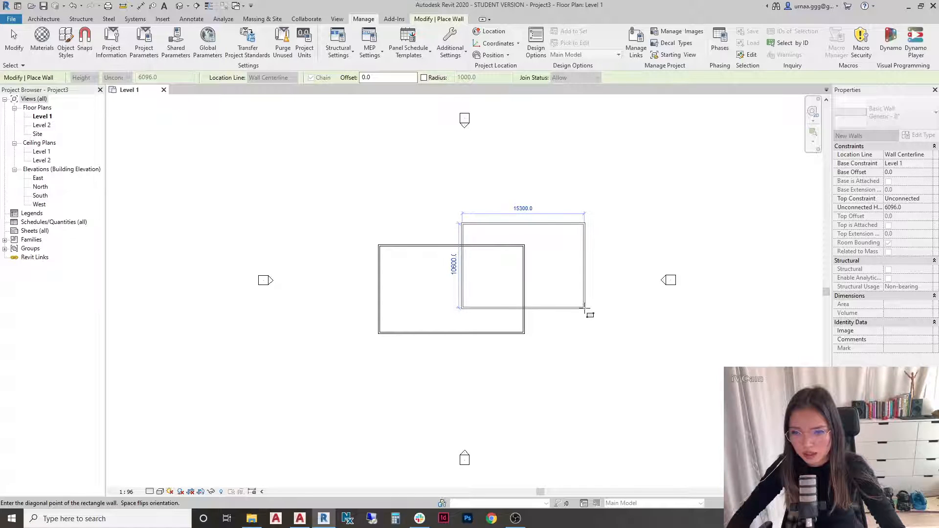
click(585, 308)
key(Escape)
key(Escape)
Step: Delete the first, larger wall rectangle
drag(350, 228, 551, 387)
key(Delete)
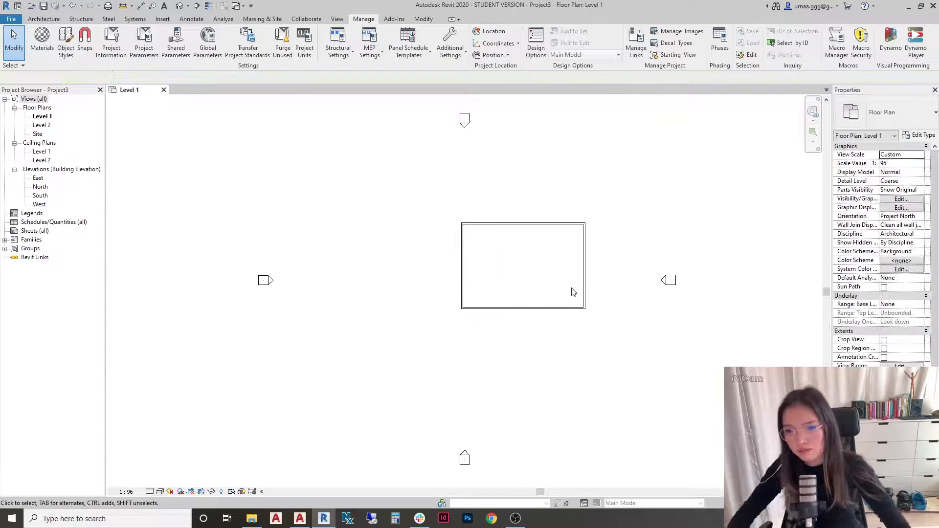
Step: Create a footprint roof on Level 2 with sloped boundary lines picked from all four walls, and attach the walls to it
click(44, 19)
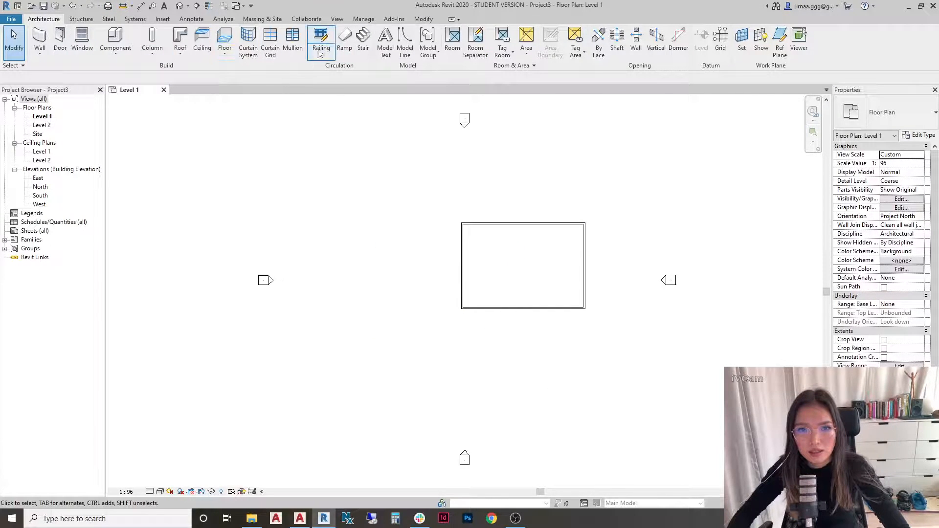
click(181, 53)
click(165, 71)
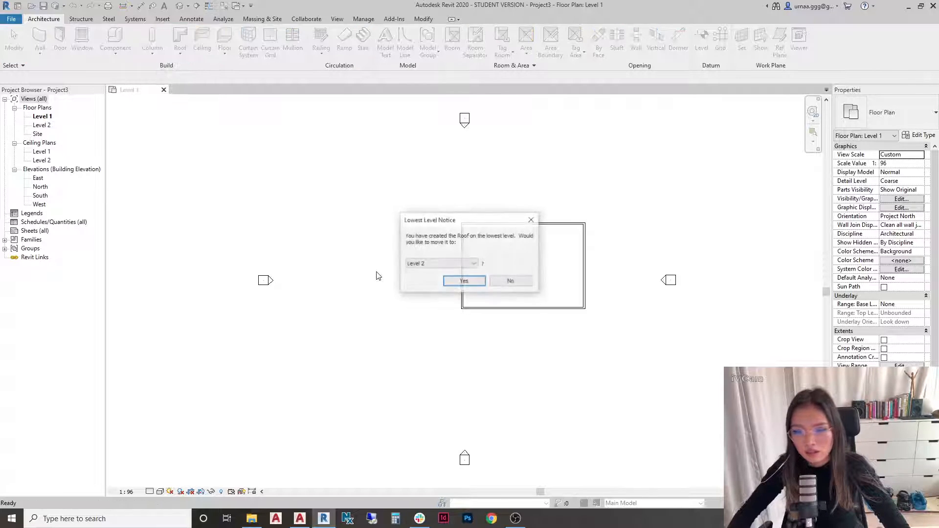
click(477, 284)
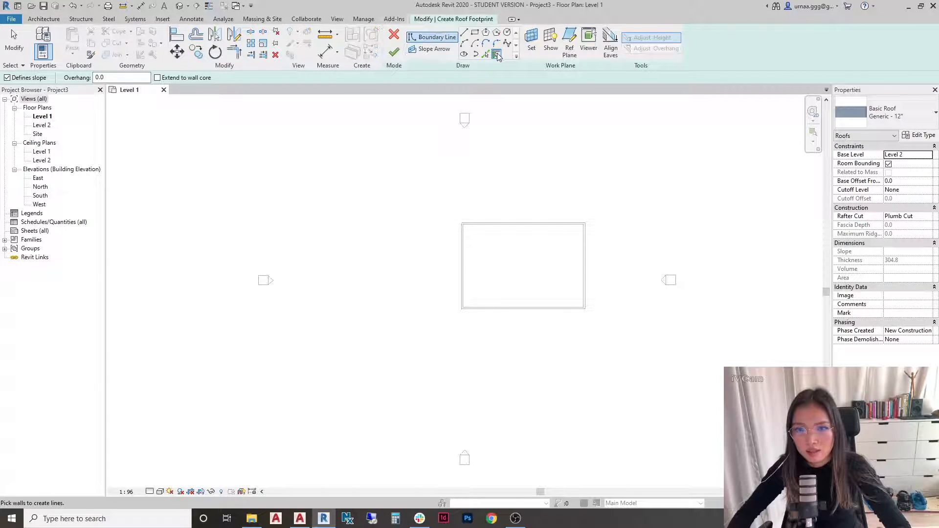
click(486, 54)
click(590, 238)
click(535, 223)
click(463, 261)
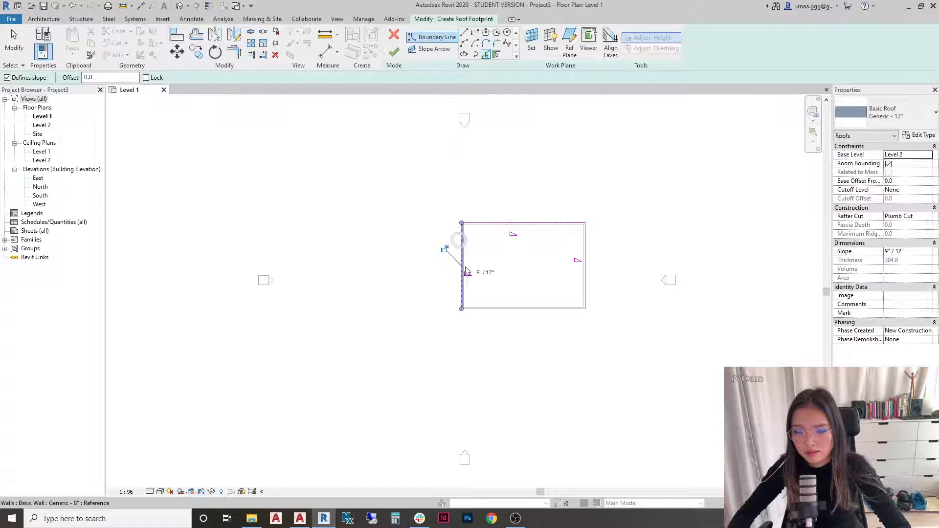
click(482, 315)
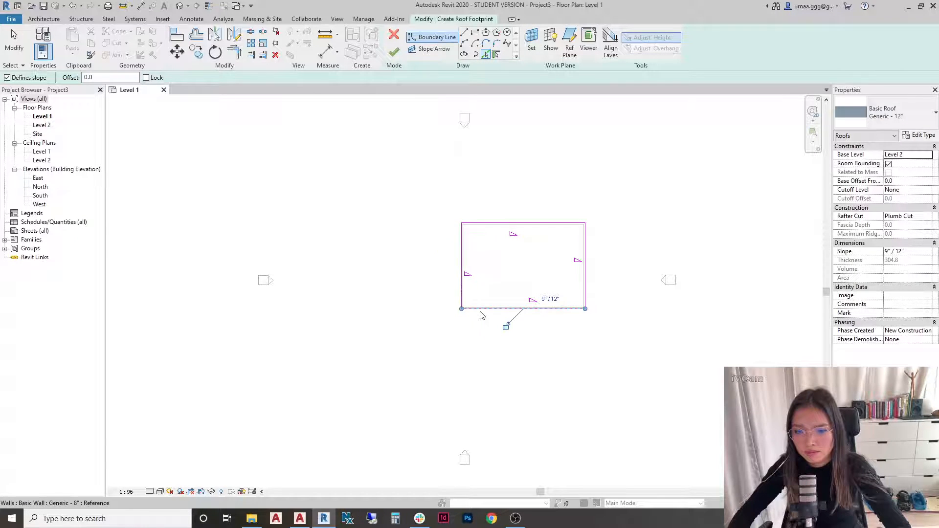
click(396, 57)
click(491, 265)
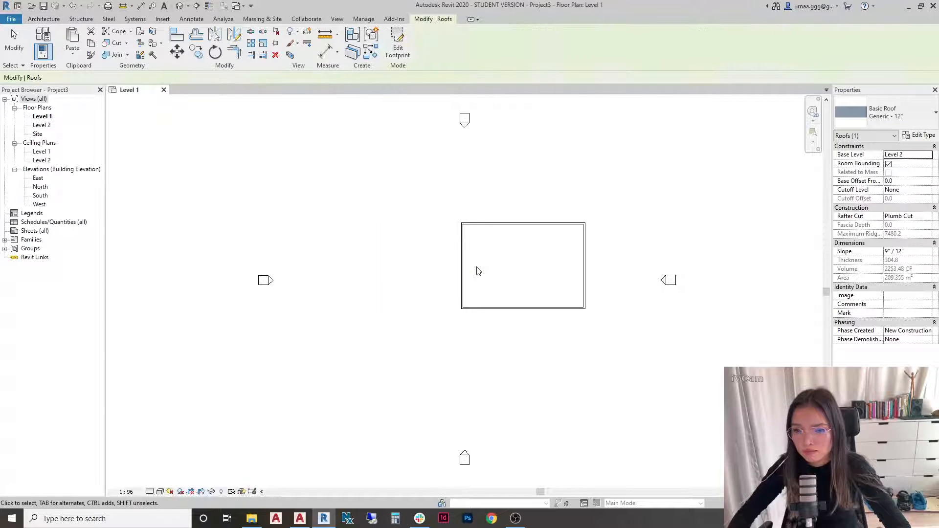
Step: Open the default 3D view and inspect the hip roof on the walls from another angle
click(180, 6)
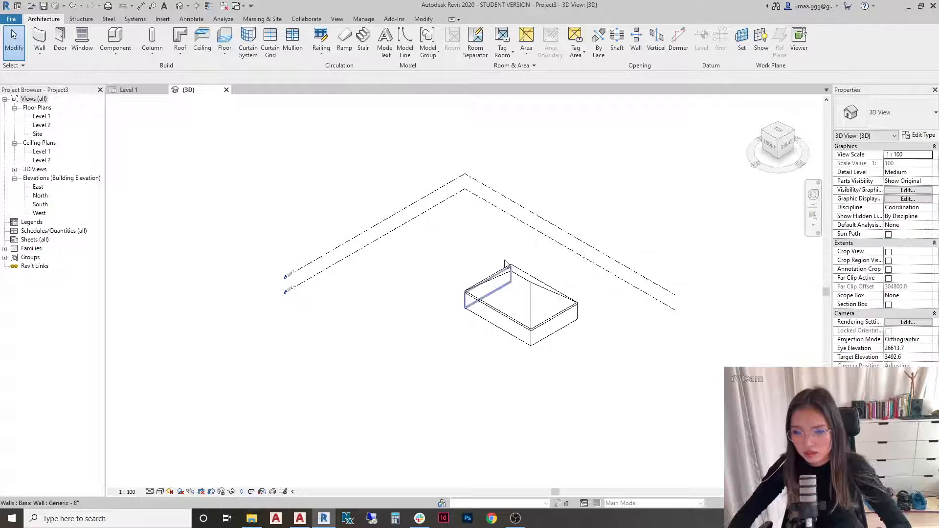
scroll(569, 290, up, 2)
shift+middle_drag(541, 269, 363, 290)
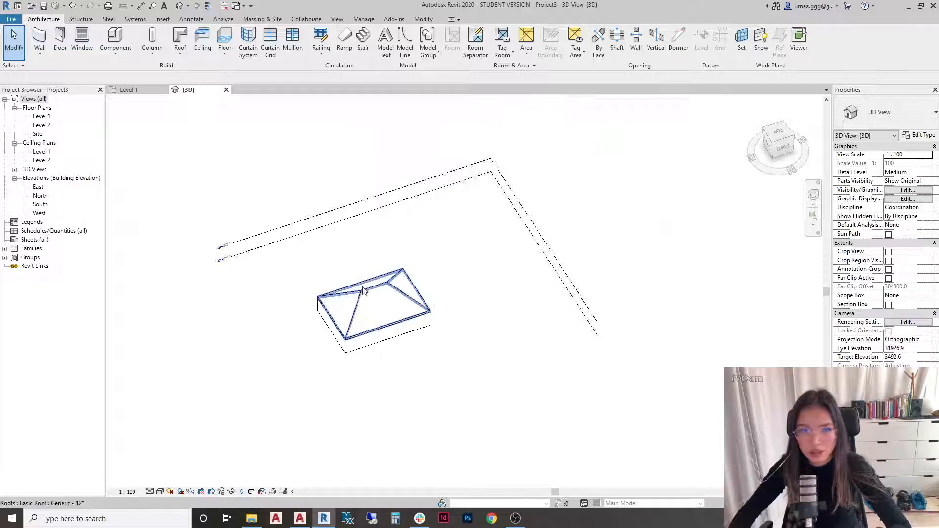
Step: Return to the Level 1 floor plan and check which building elements can be selected there
click(130, 90)
drag(422, 199, 658, 363)
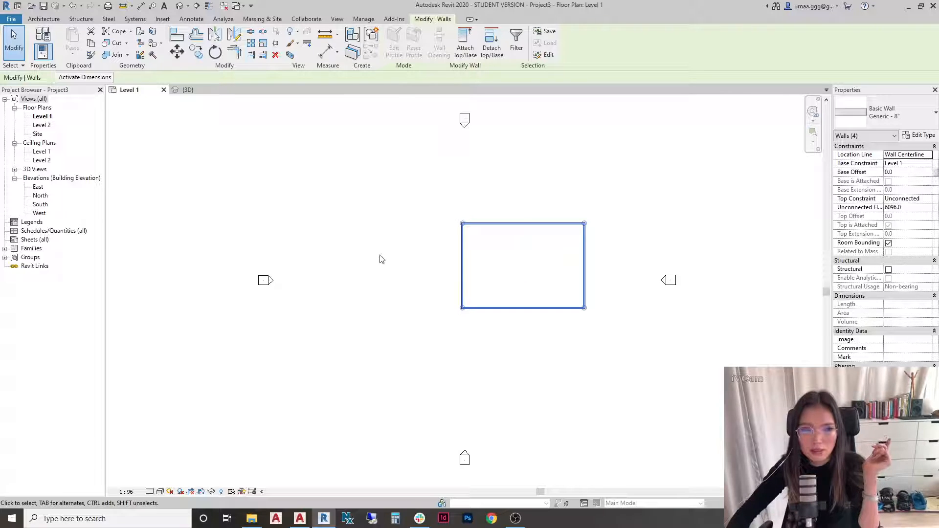
click(40, 135)
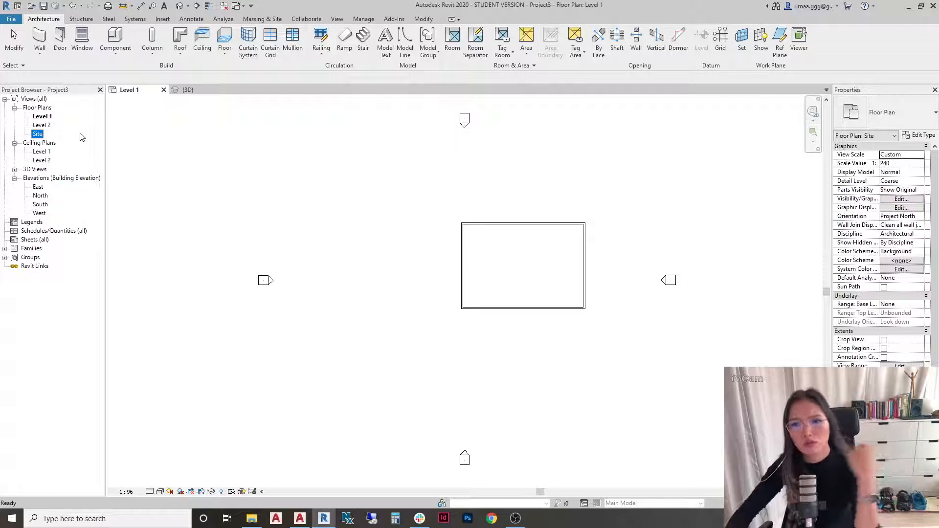
click(351, 188)
click(382, 203)
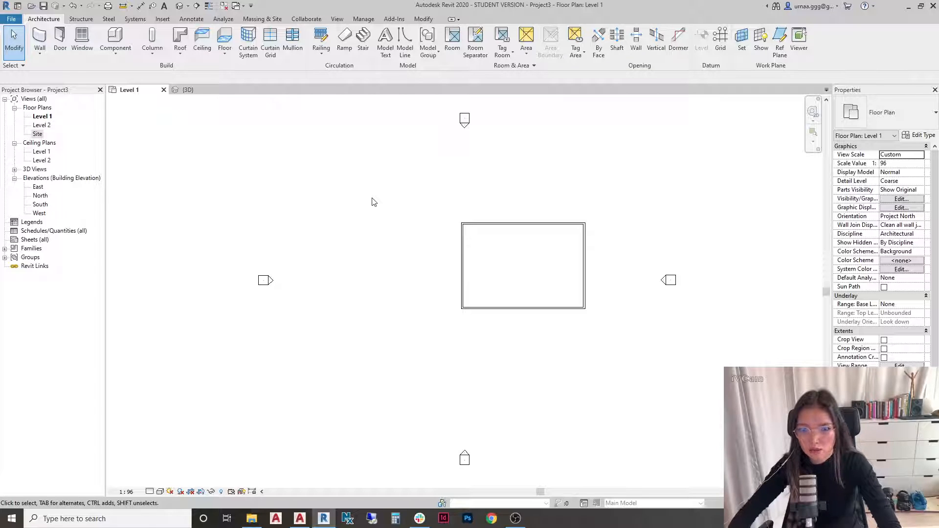
Step: Try turning on the Topography category in the Level 1 plan's Visibility/Graphic Overrides and discard the changes
click(337, 18)
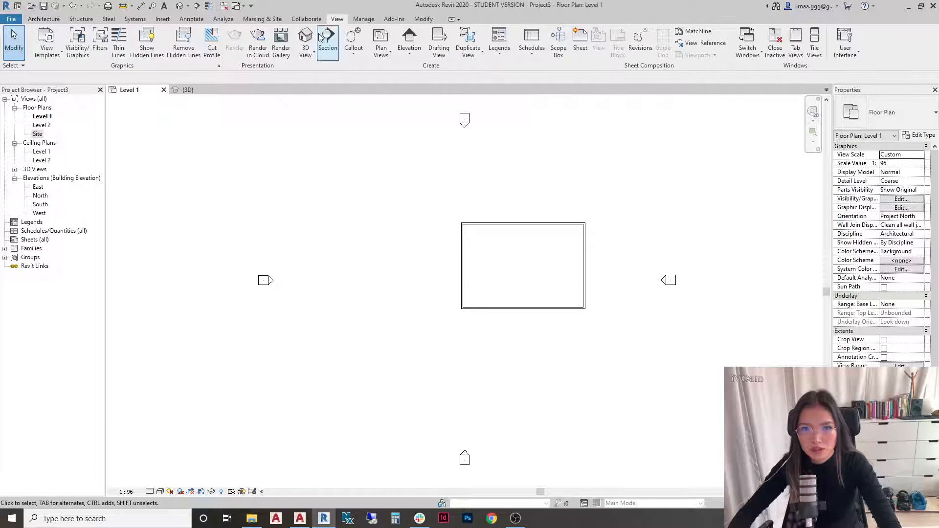
click(77, 51)
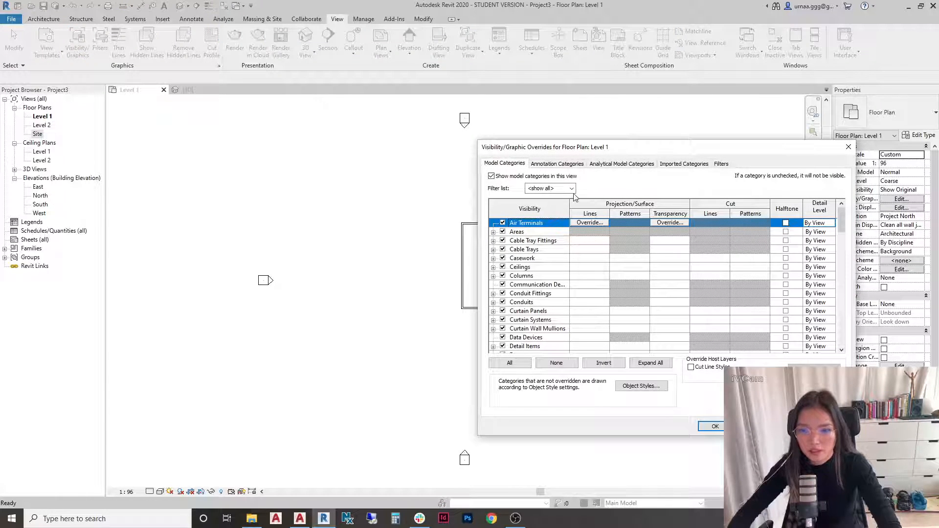
drag(611, 146, 380, 113)
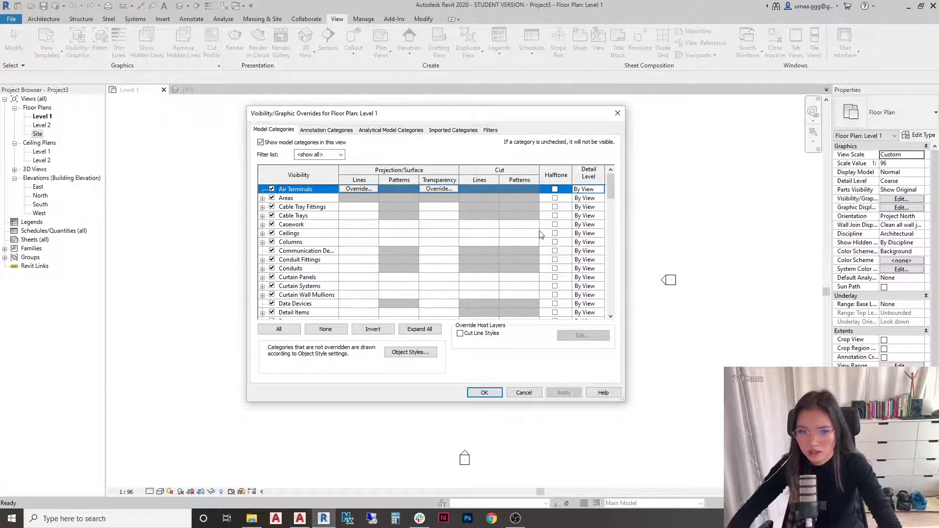
scroll(414, 279, down, 5)
scroll(414, 279, down, 4)
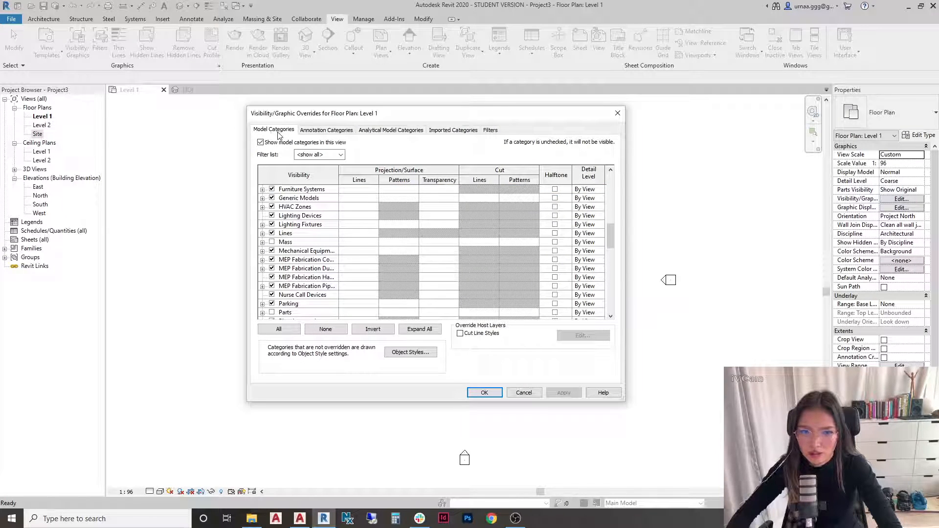
scroll(371, 284, down, 4)
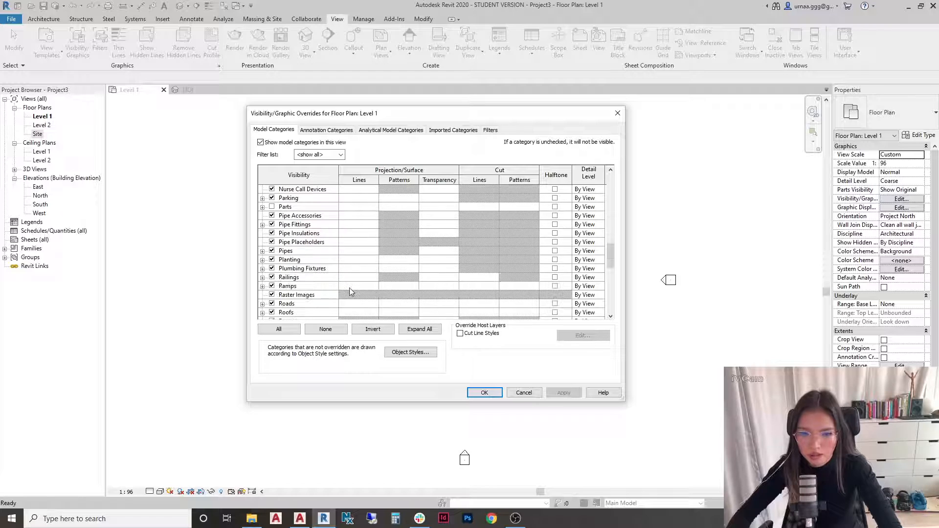
scroll(350, 292, down, 3)
scroll(610, 274, down, 1)
drag(611, 281, 611, 313)
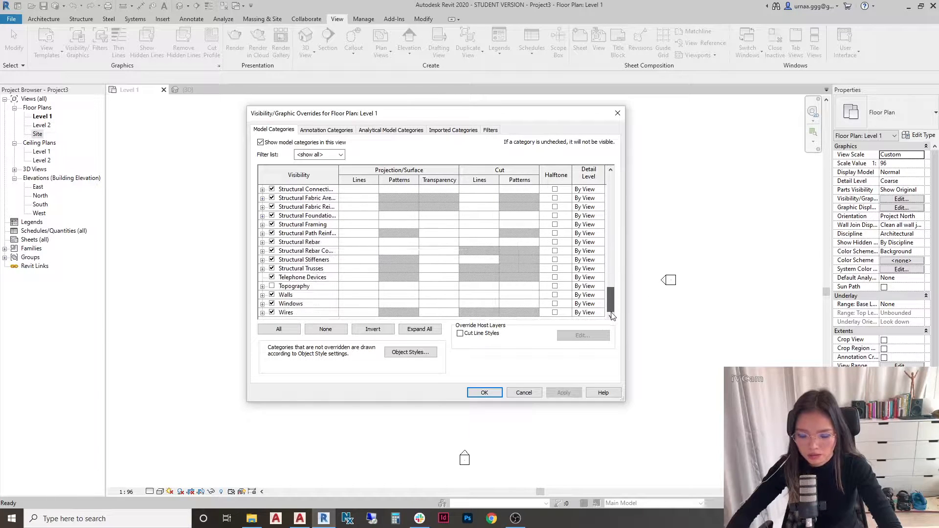
click(272, 286)
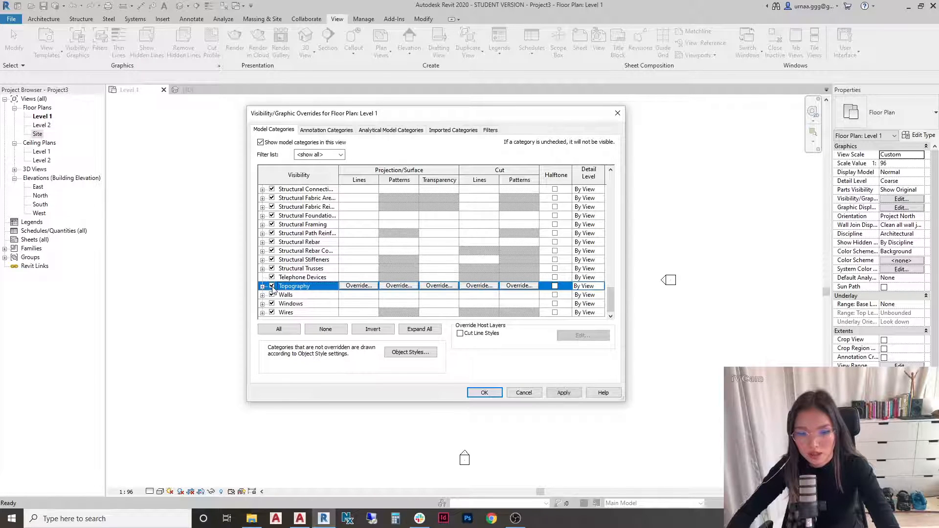
click(272, 286)
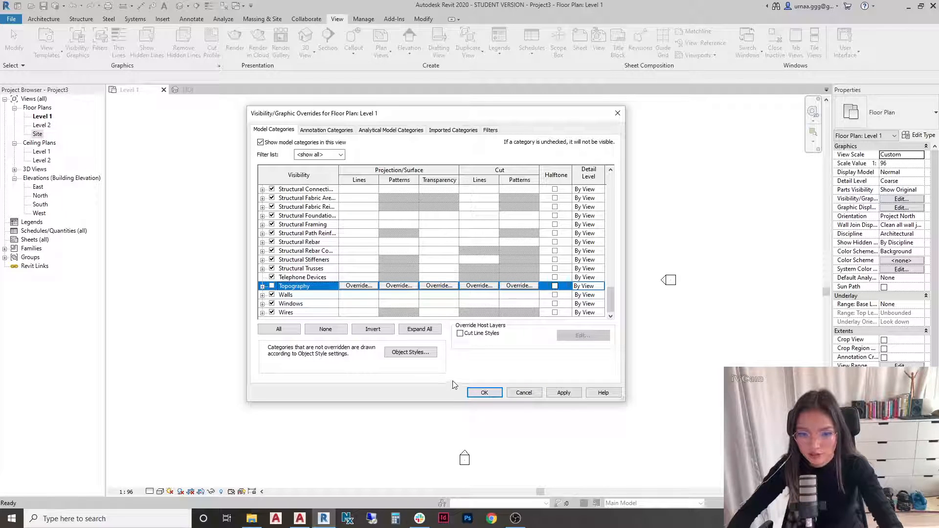
click(528, 396)
Step: Open the Site floor plan
click(38, 135)
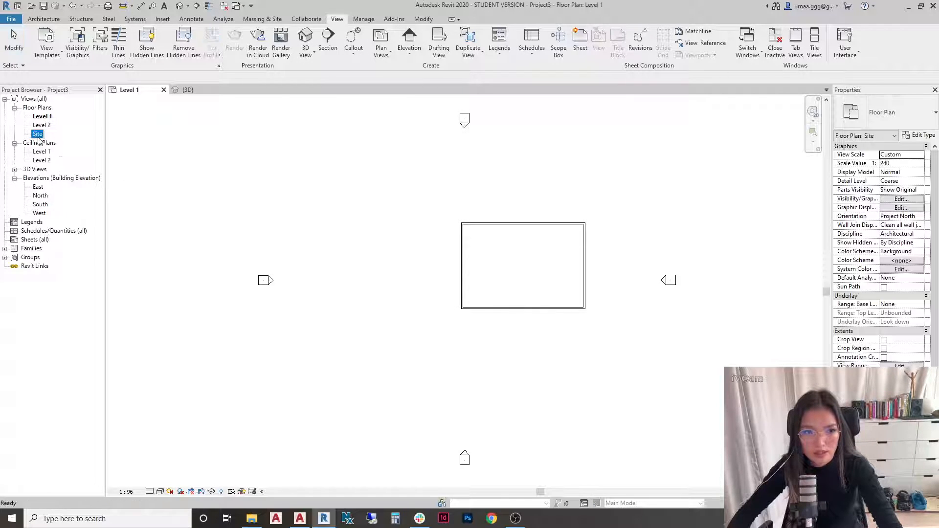
double_click(38, 135)
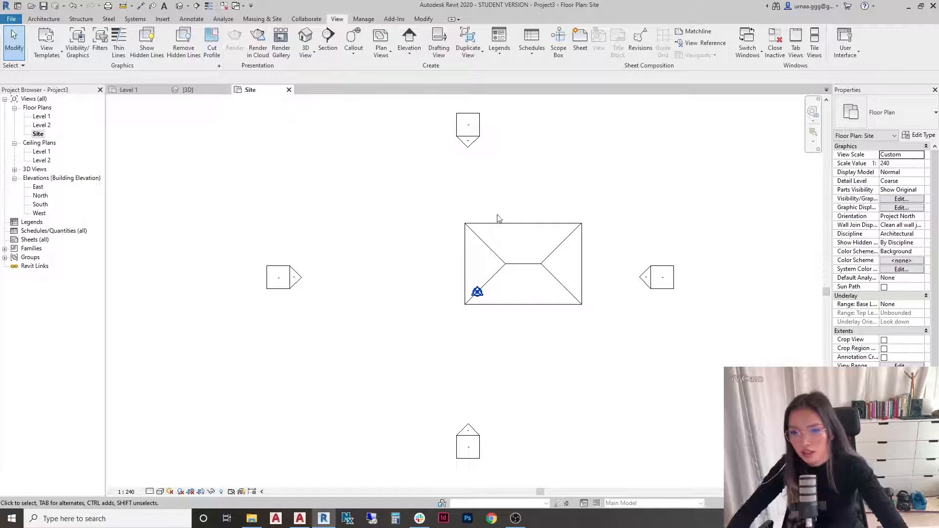
Step: Start a new toposurface in the Site plan with the Place Point tool active
scroll(541, 244, down, 2)
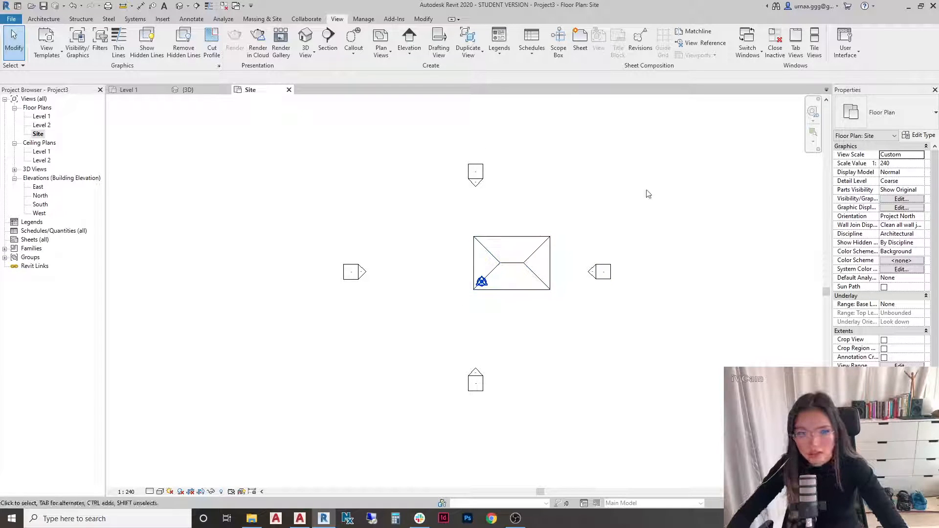
click(264, 19)
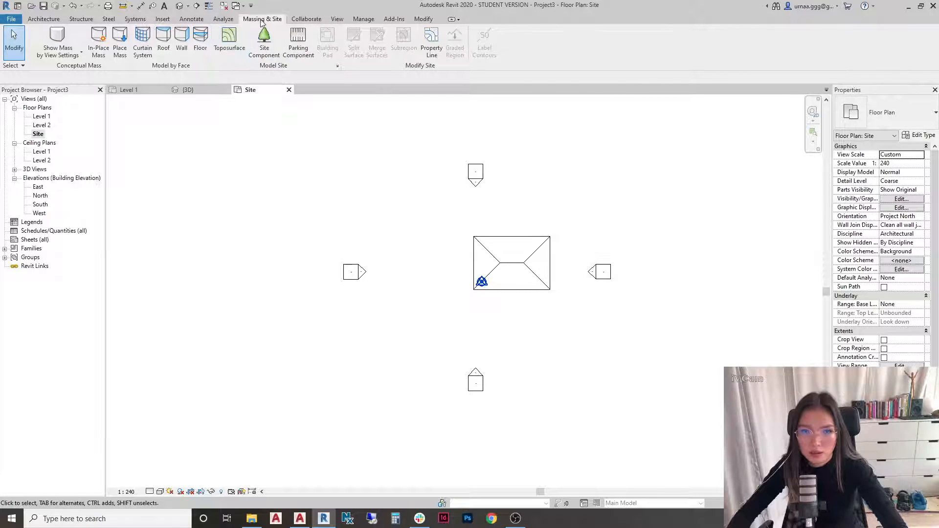
click(240, 51)
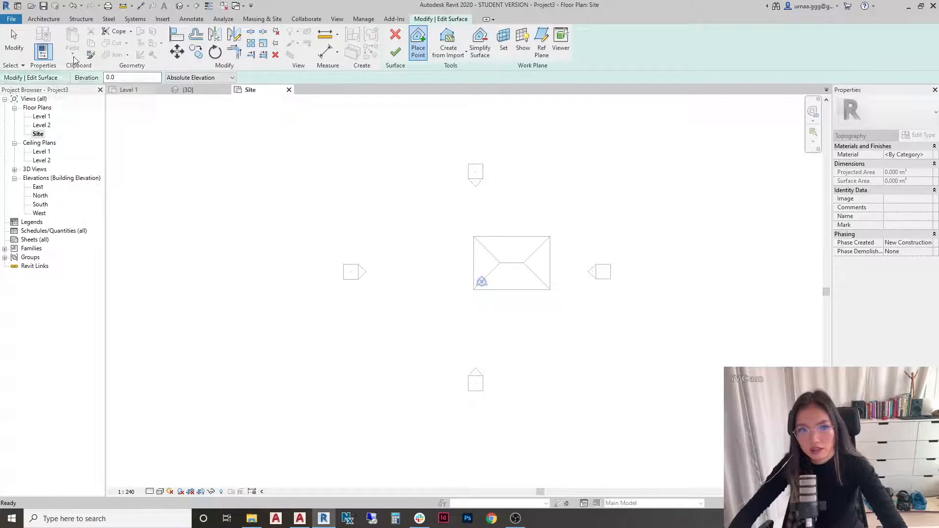
click(424, 46)
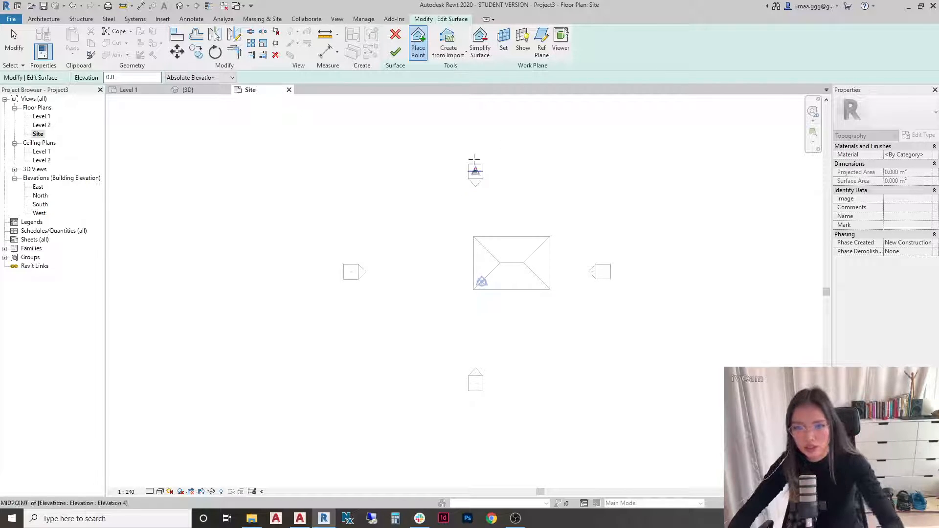
click(455, 97)
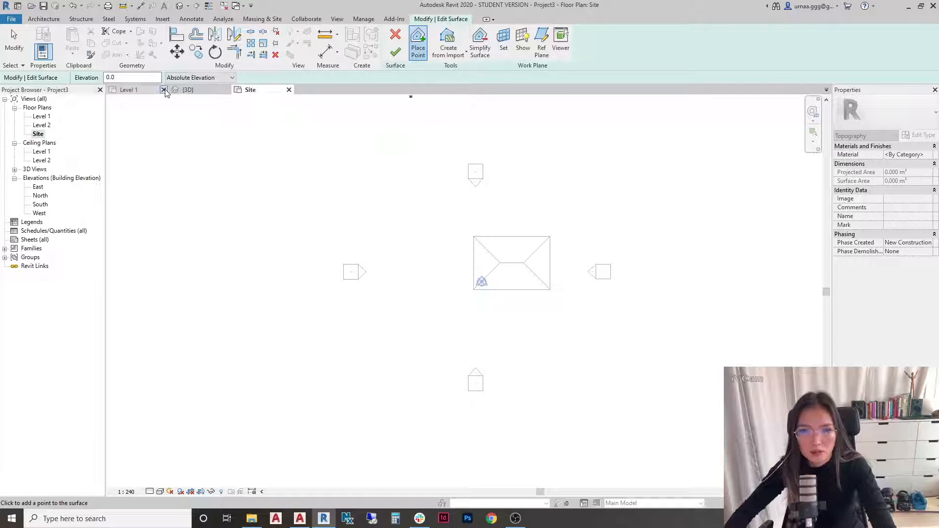
scroll(354, 241, down, 4)
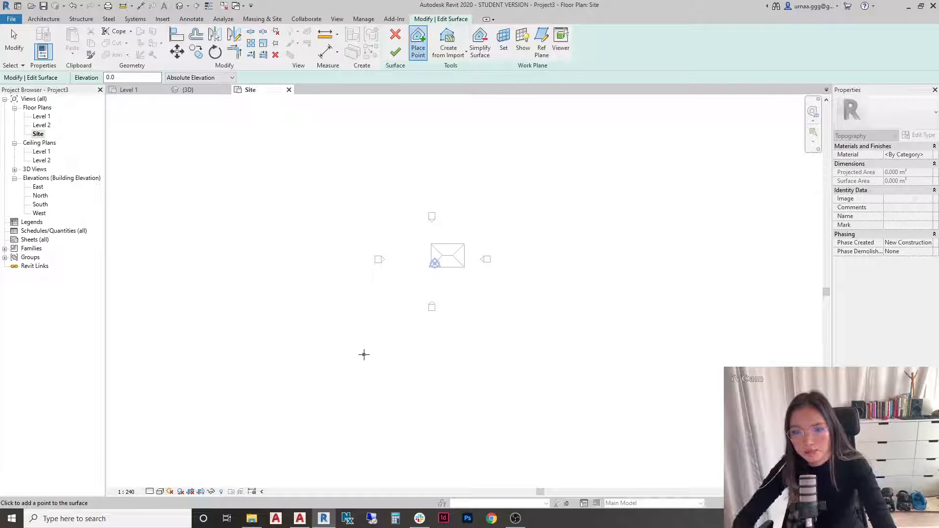
click(364, 355)
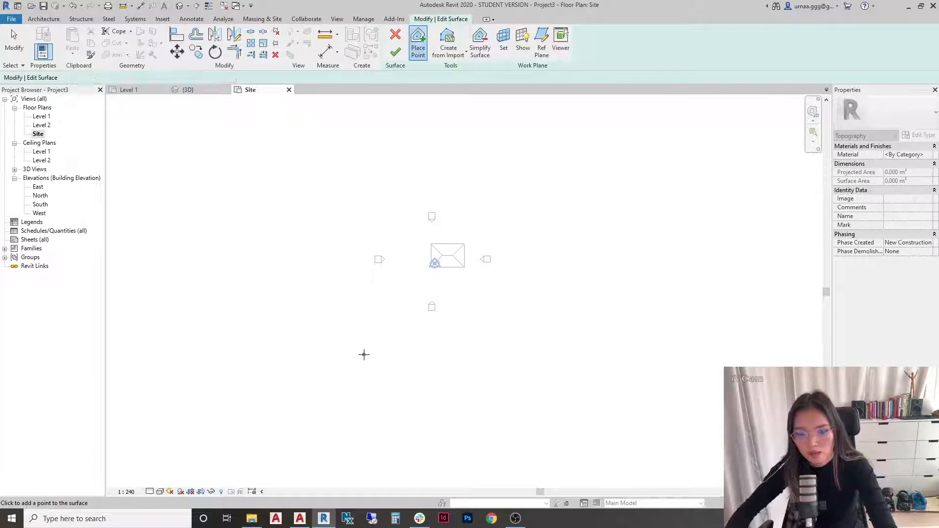
click(358, 135)
click(394, 278)
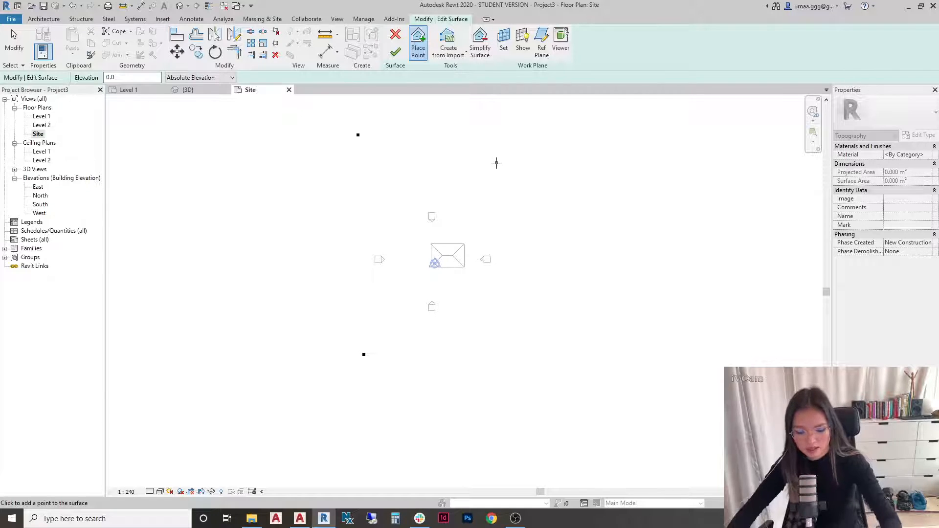
key(ctrl+z)
key(ctrl+z)
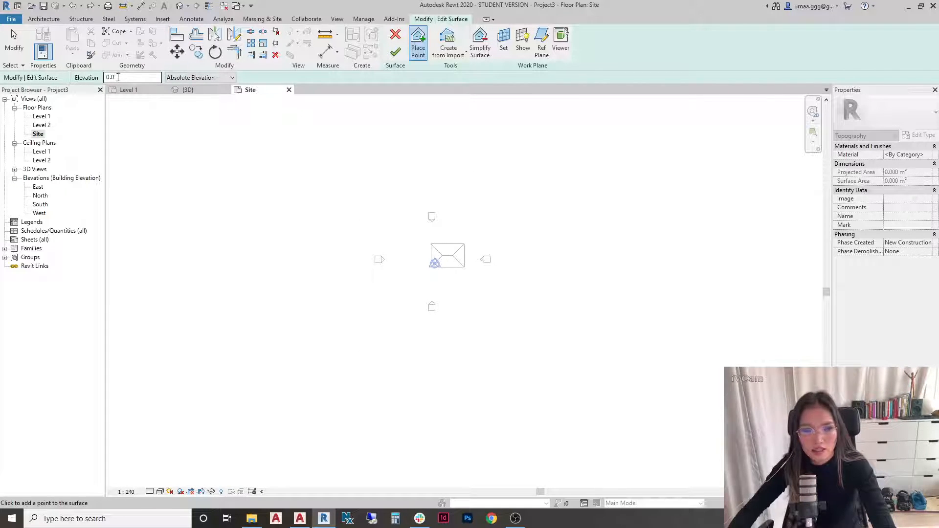
Step: Place four toposurface corner points at absolute elevation 2000 in a rough quadrilateral around the building and its elevation markers
double_click(114, 80)
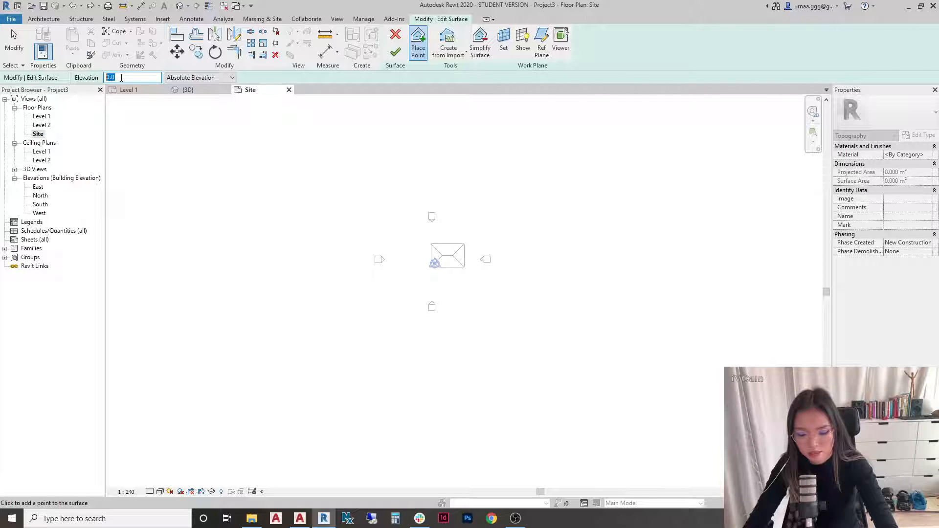
text(2000)
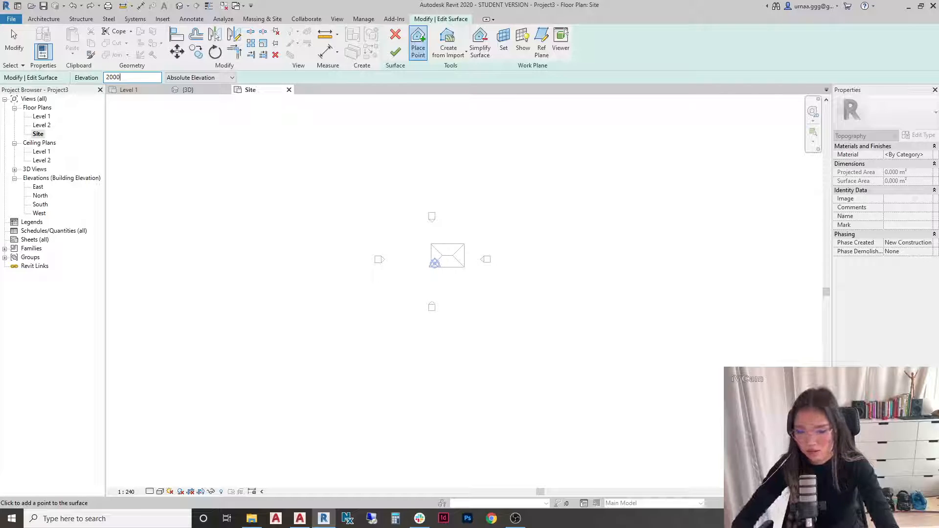
key(Return)
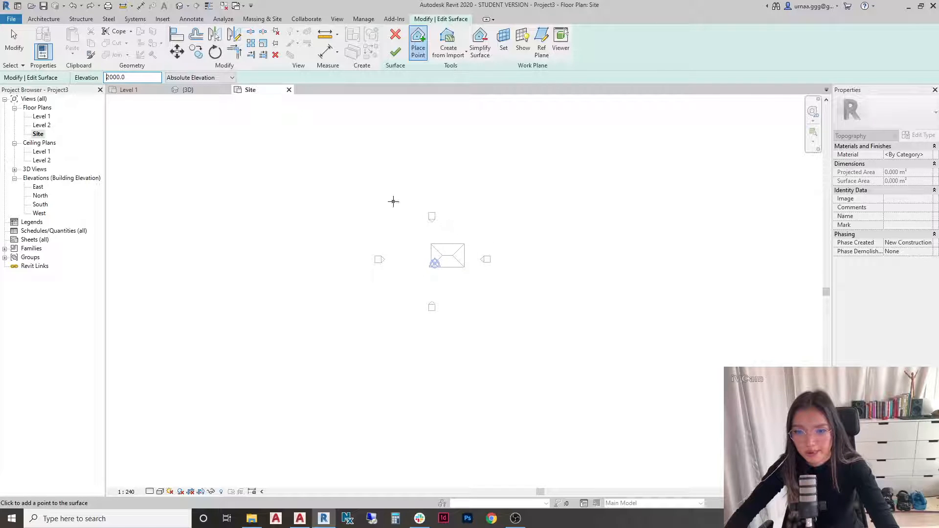
click(359, 175)
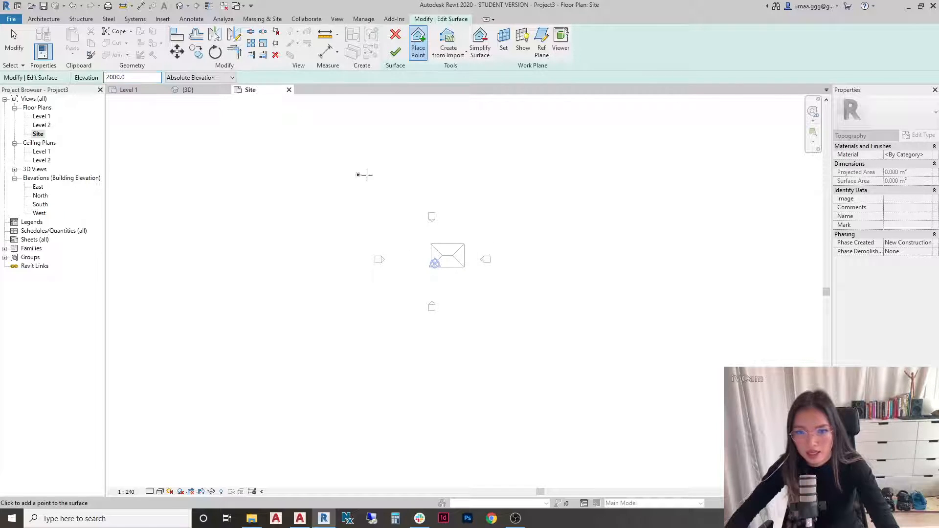
click(558, 174)
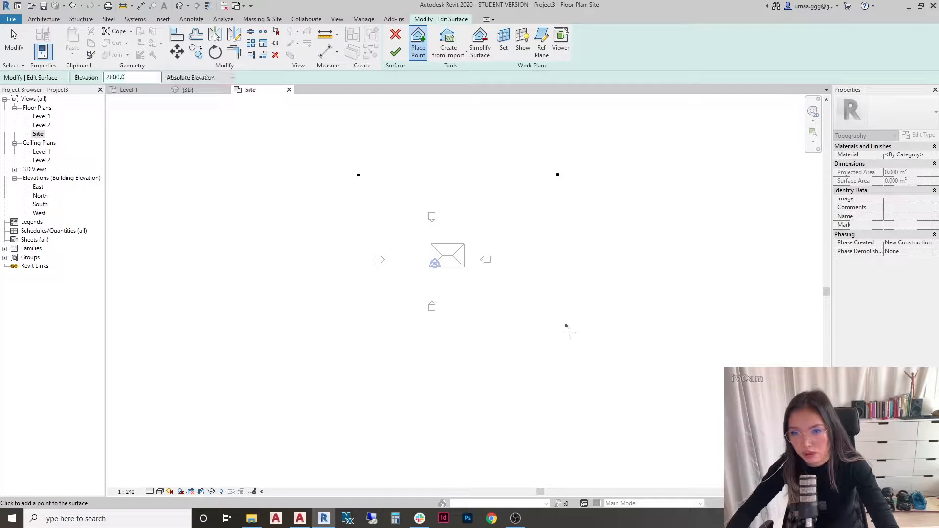
click(566, 386)
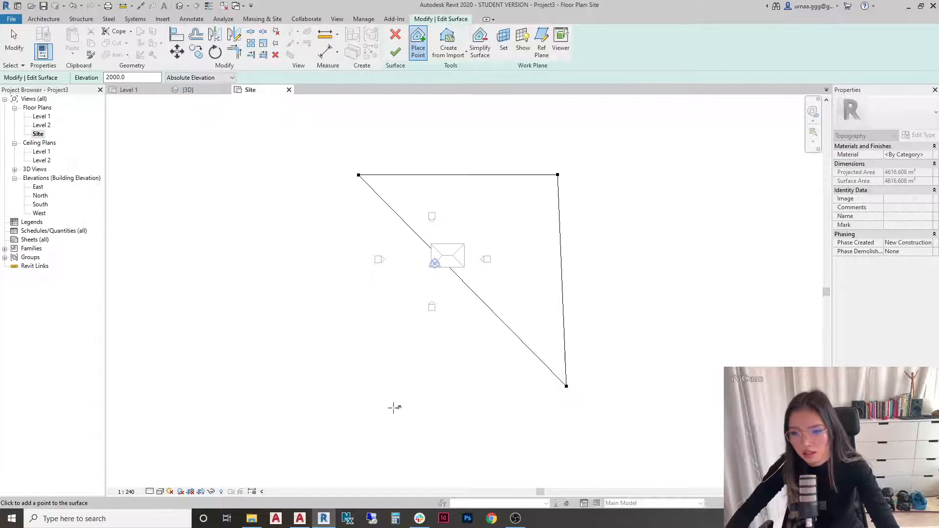
click(346, 409)
key(Escape)
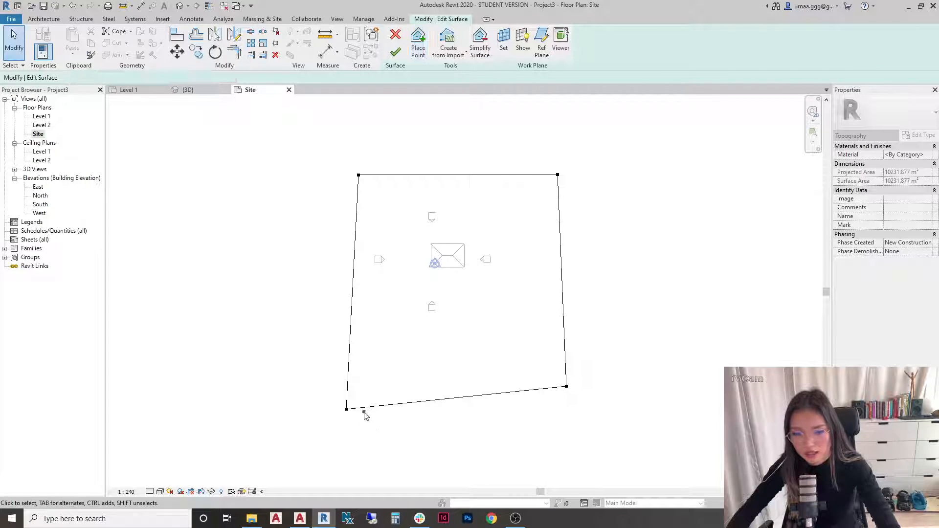
Step: Move the surface's southwest corner point slightly inward and set its elevation to -1000
click(346, 409)
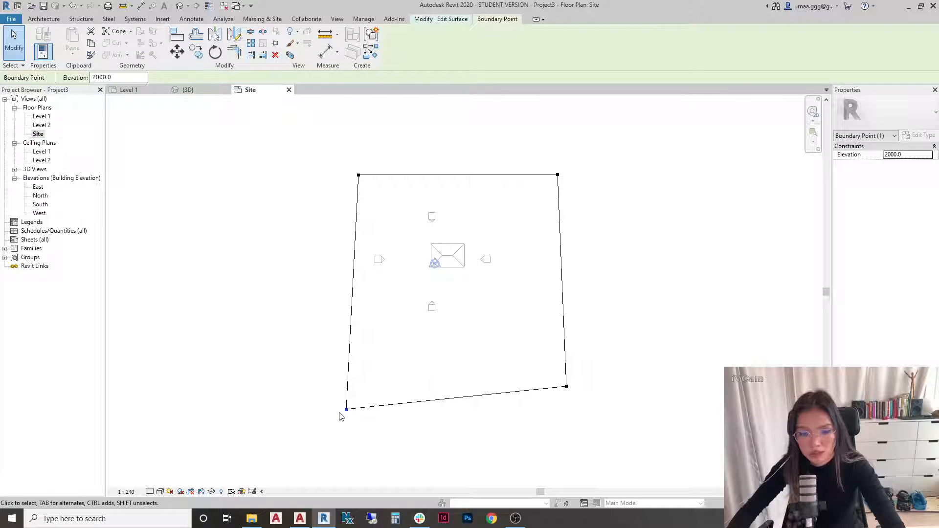
drag(346, 408, 352, 396)
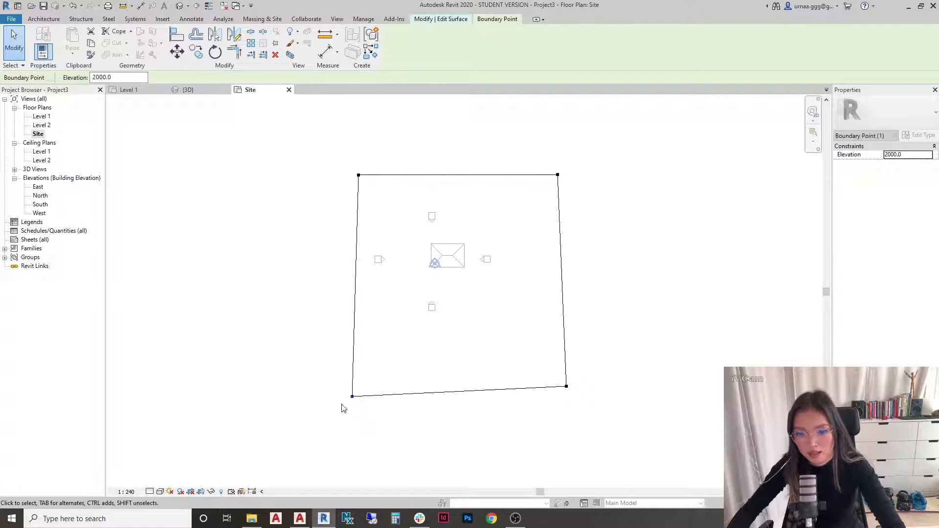
drag(118, 77, 12, 89)
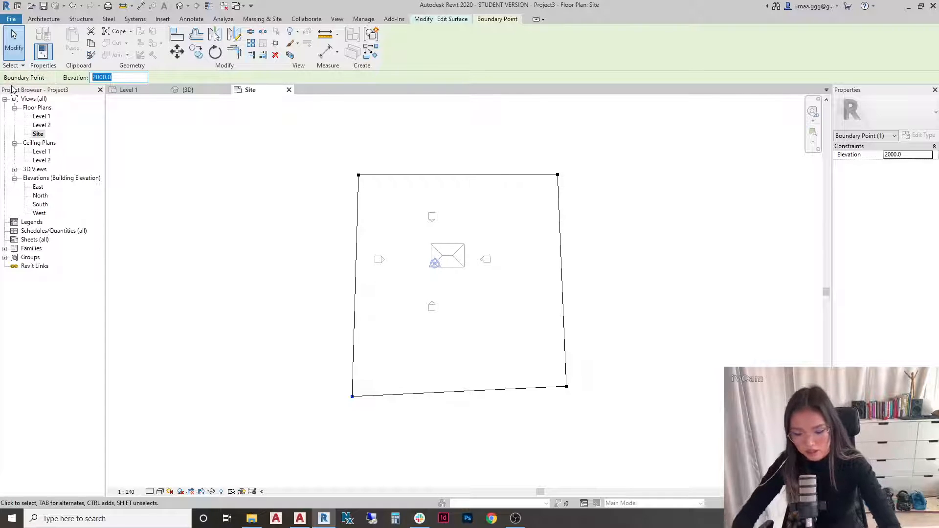
text(-1000)
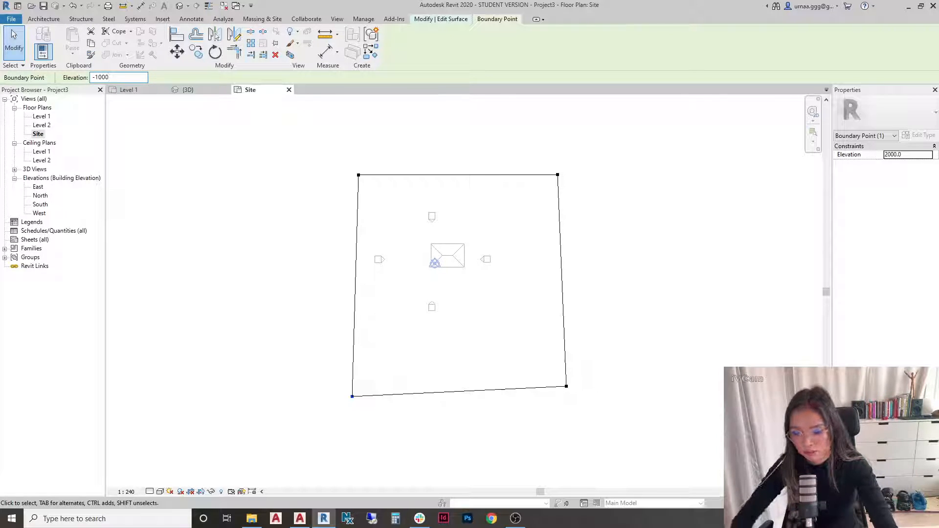
key(Return)
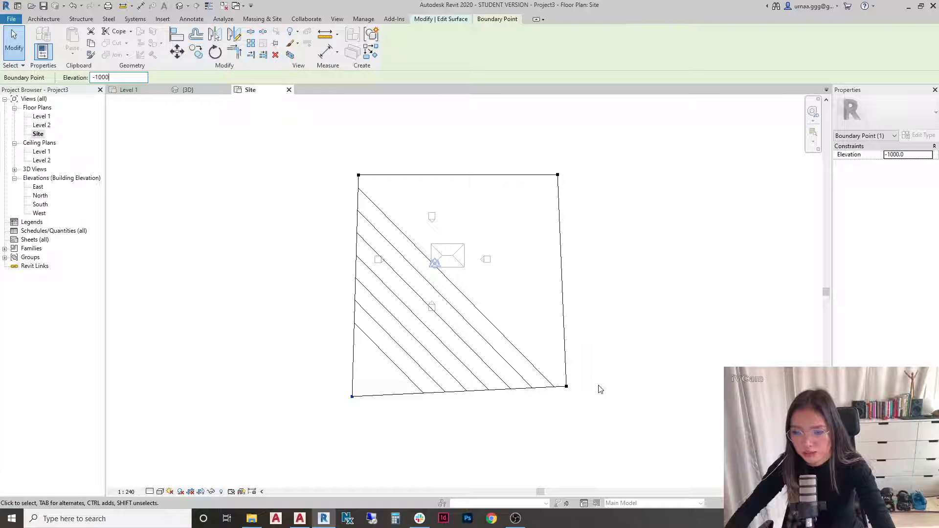
Step: Set the elevation of the surface's southeast corner point to -2000
click(566, 386)
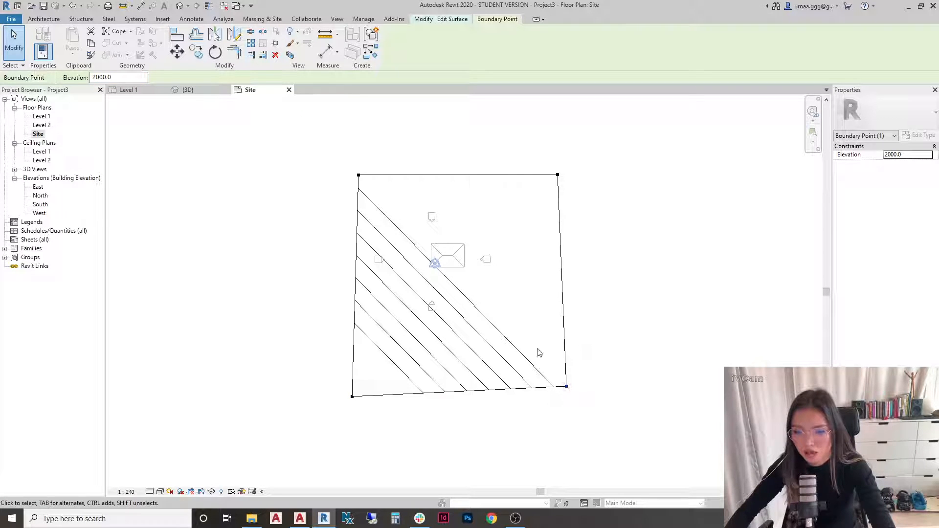
click(117, 78)
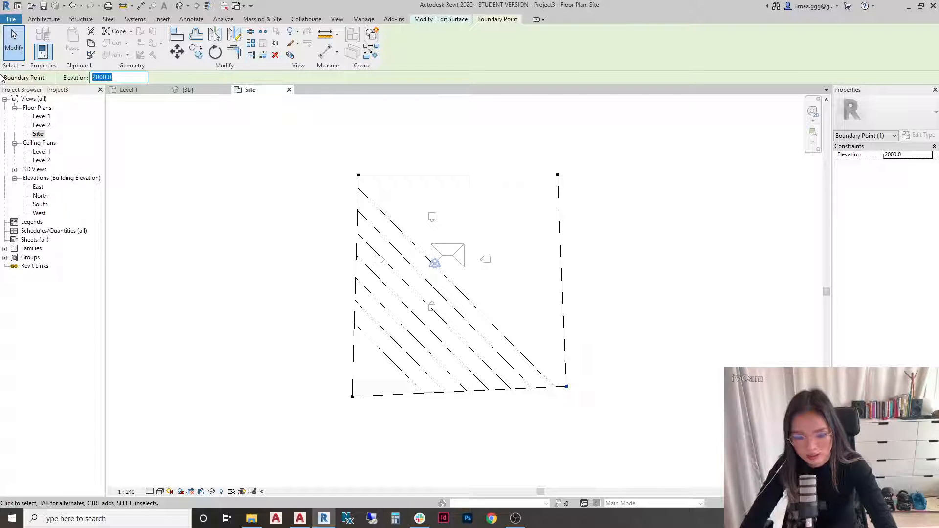
text(-2000)
key(Return)
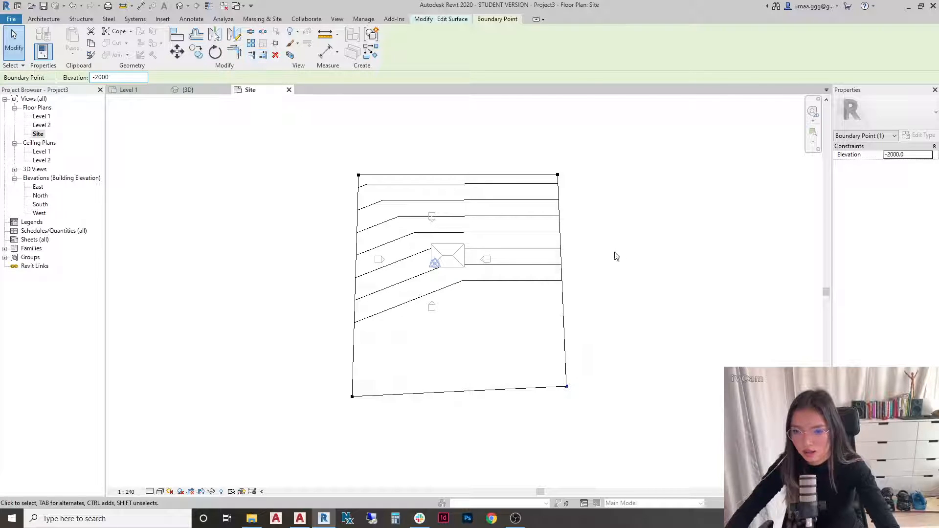
click(601, 265)
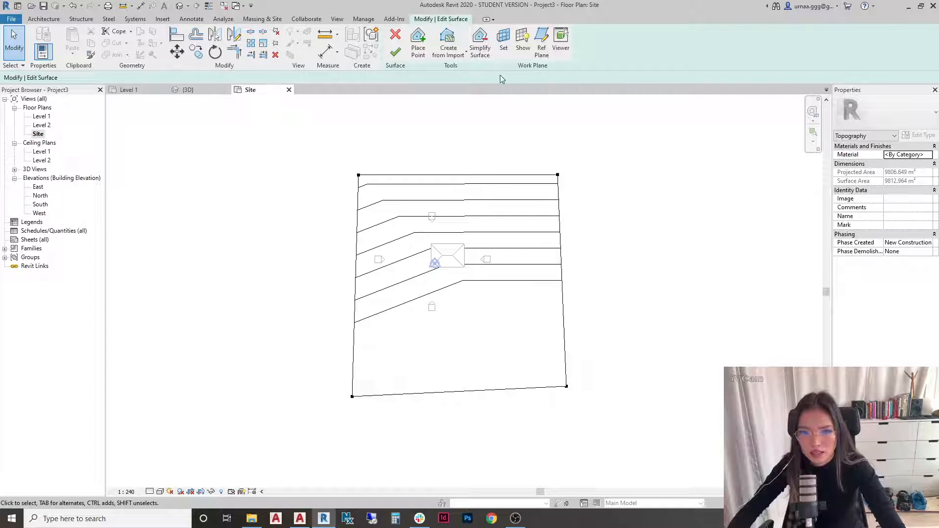
Step: Add a surface point at absolute elevation 3000 just outside the middle of the east boundary
click(421, 49)
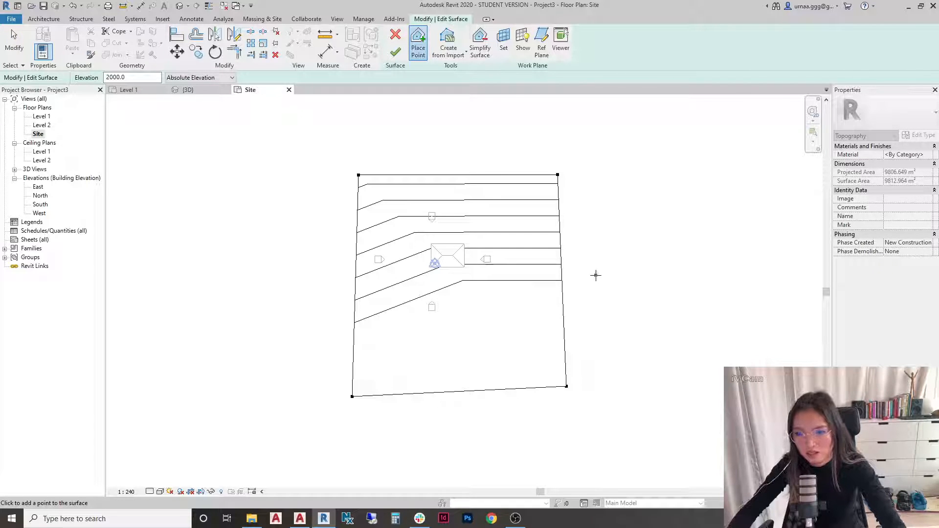
drag(128, 77, 71, 83)
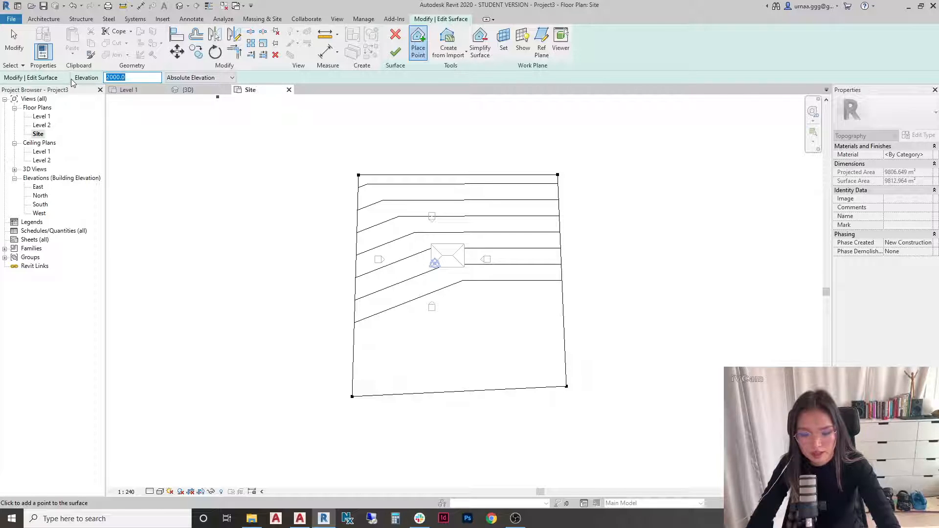
text(1400)
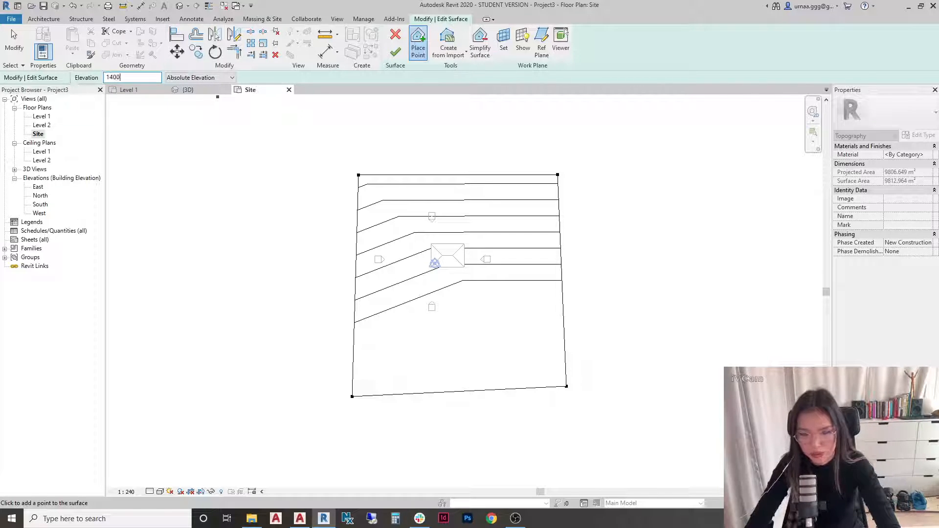
key(BackSpace)
key(BackSpace)
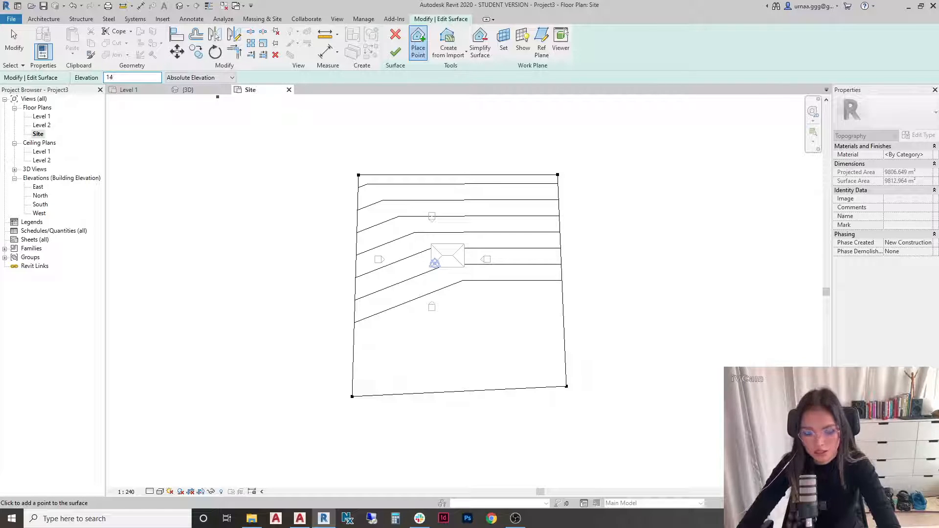
text(500)
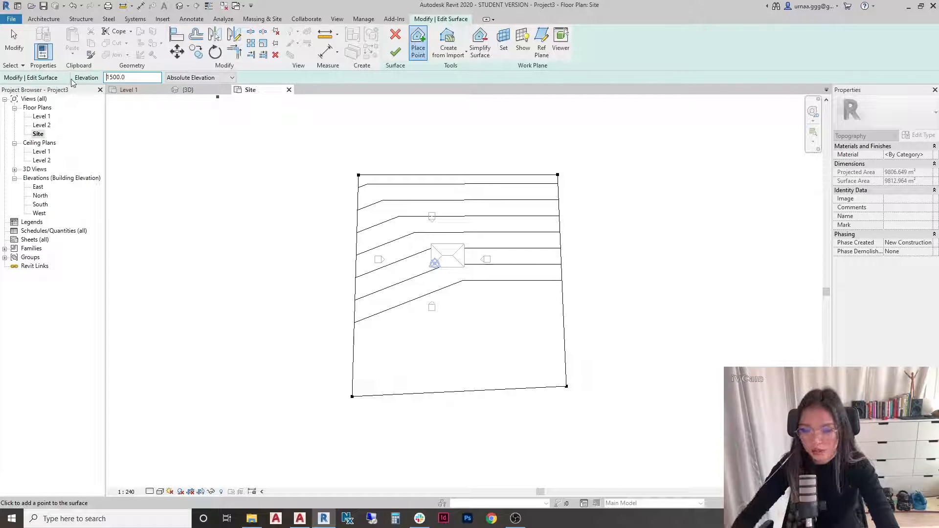
double_click(120, 77)
text(30)
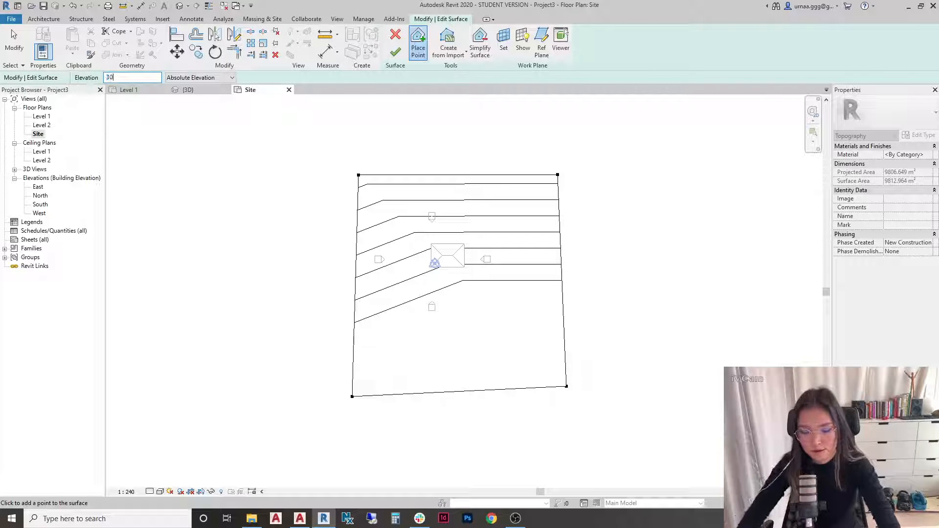
click(575, 266)
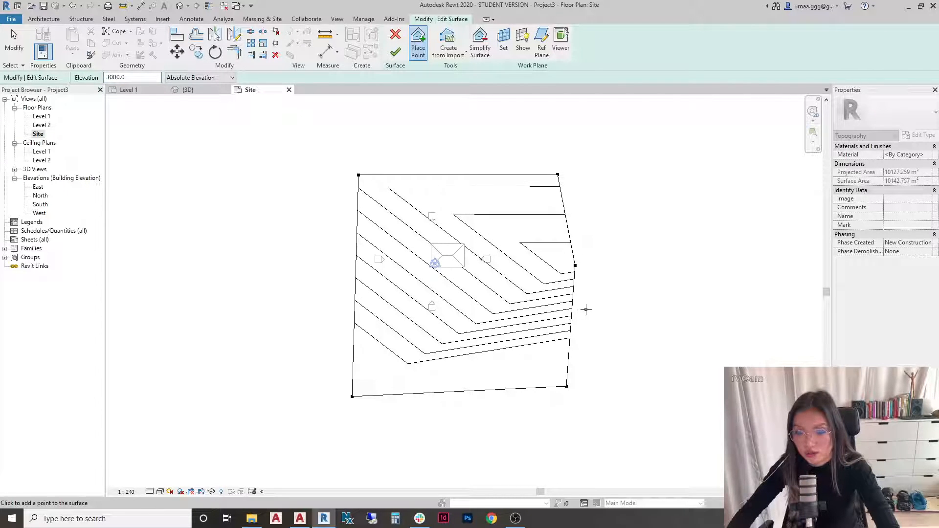
Step: Add surface points at elevation 2000, one near the east boundary north of the 3000 point and three inside the surface east of the building
double_click(136, 78)
text(2)
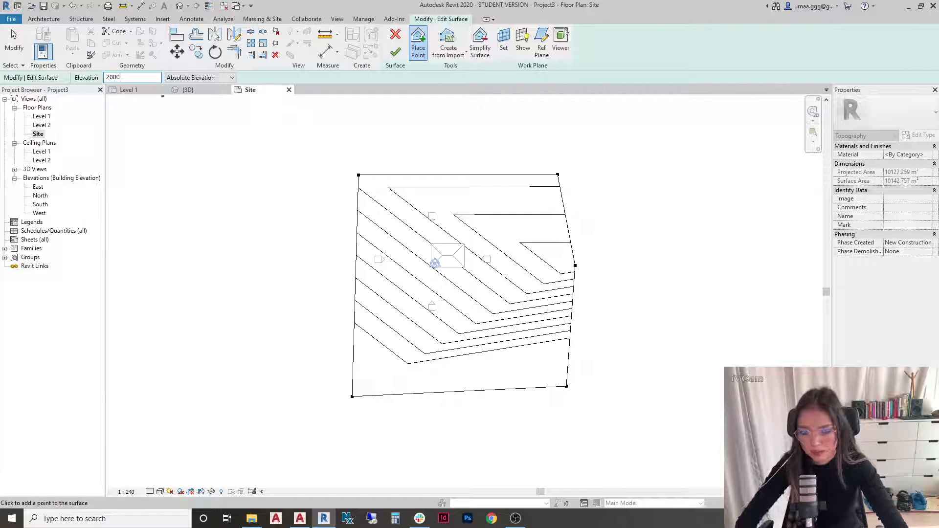
click(566, 224)
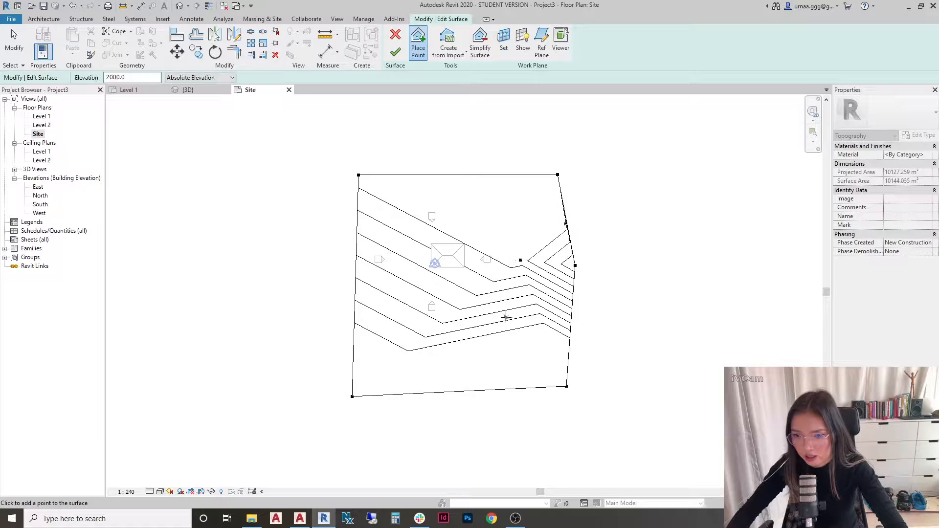
click(527, 304)
click(528, 322)
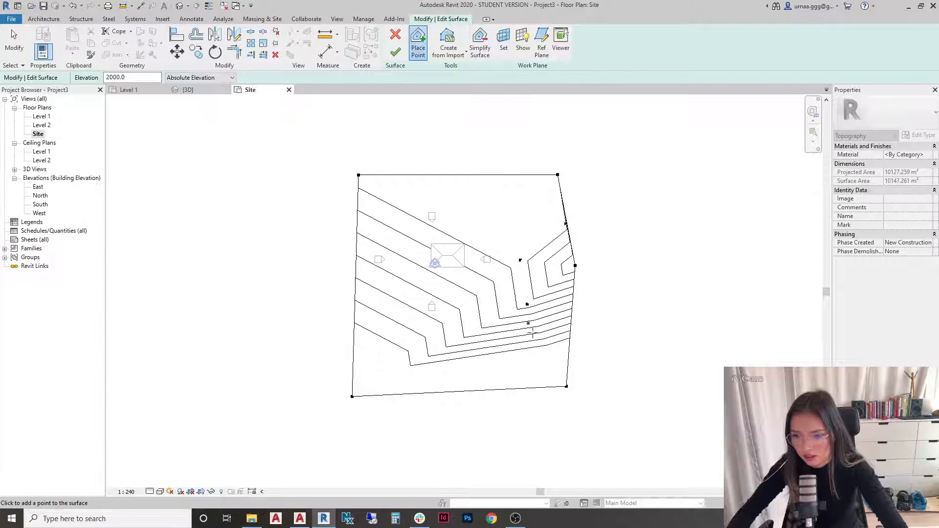
Step: Add a surface point at elevation 2000 just outside the east boundary, between the 3000 point and the southeast corner
click(574, 335)
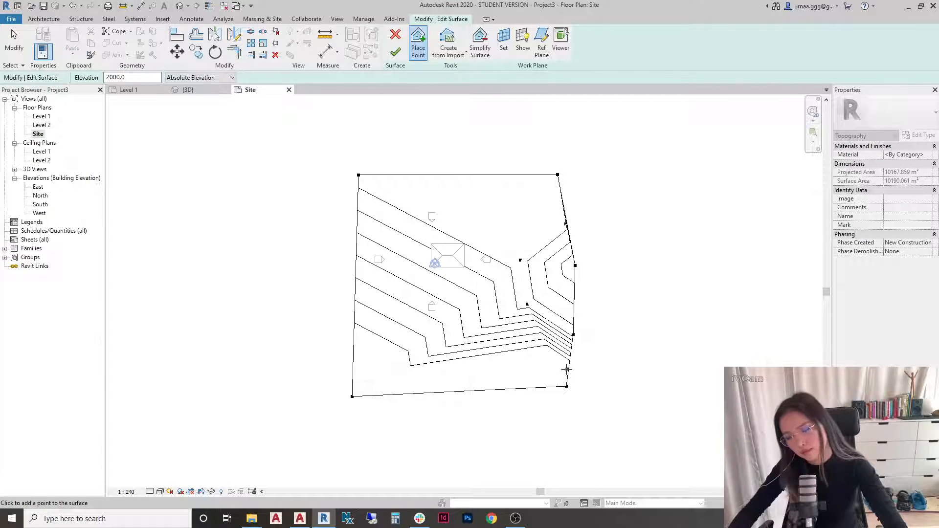
scroll(551, 271, up, 2)
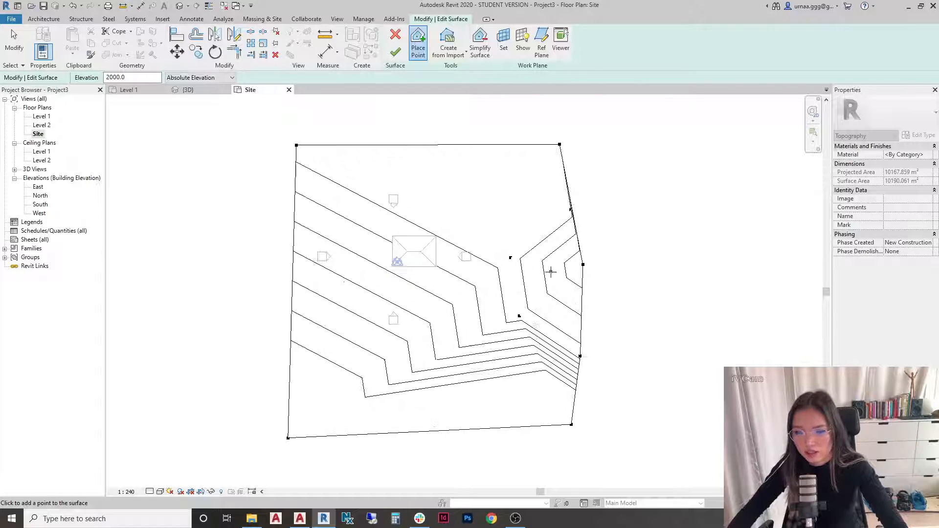
key(Escape)
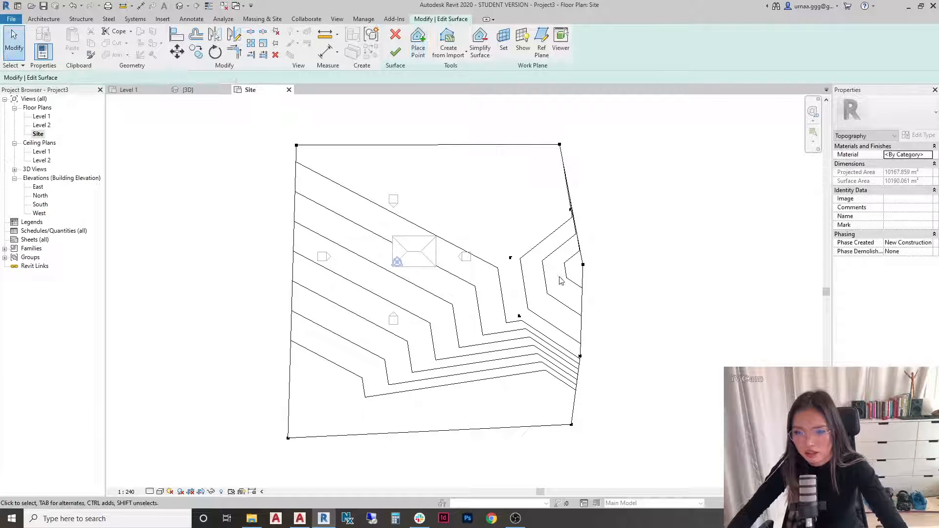
Step: Move the interior 2000 point north of the 3000 point slightly outward so it becomes part of the east boundary
click(570, 210)
scroll(572, 220, up, 3)
scroll(575, 223, down, 2)
scroll(577, 217, up, 2)
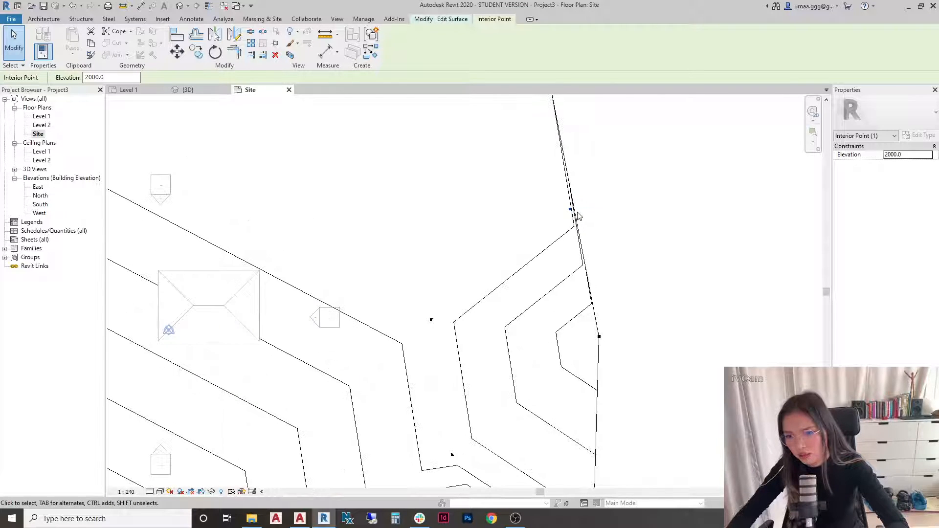
drag(572, 210, 580, 204)
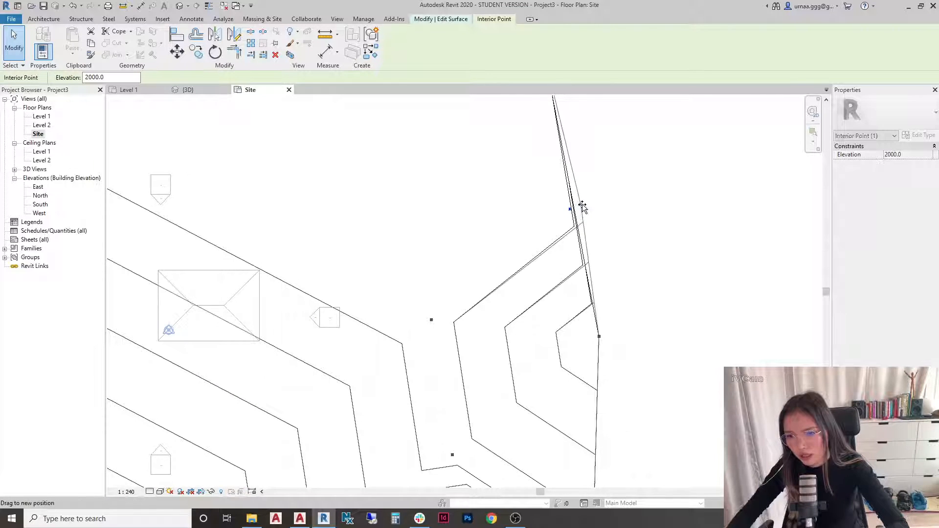
Step: Add a surface point at absolute elevation 1000 inside the northeast part of the surface
scroll(555, 247, down, 2)
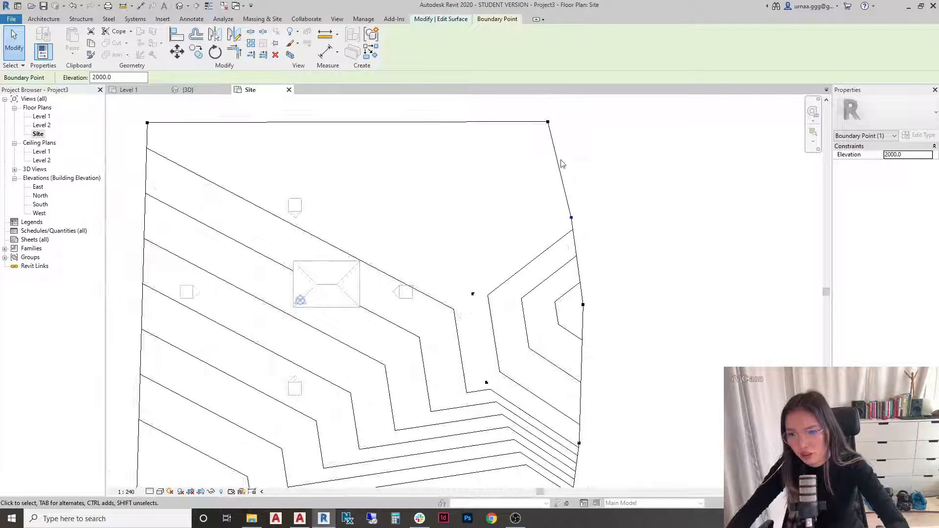
middle_drag(617, 435, 593, 354)
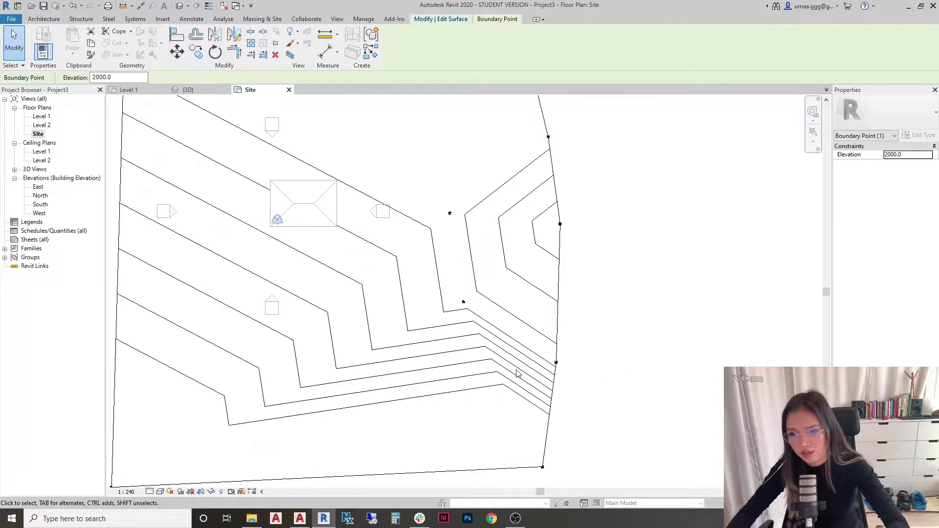
scroll(491, 364, down, 2)
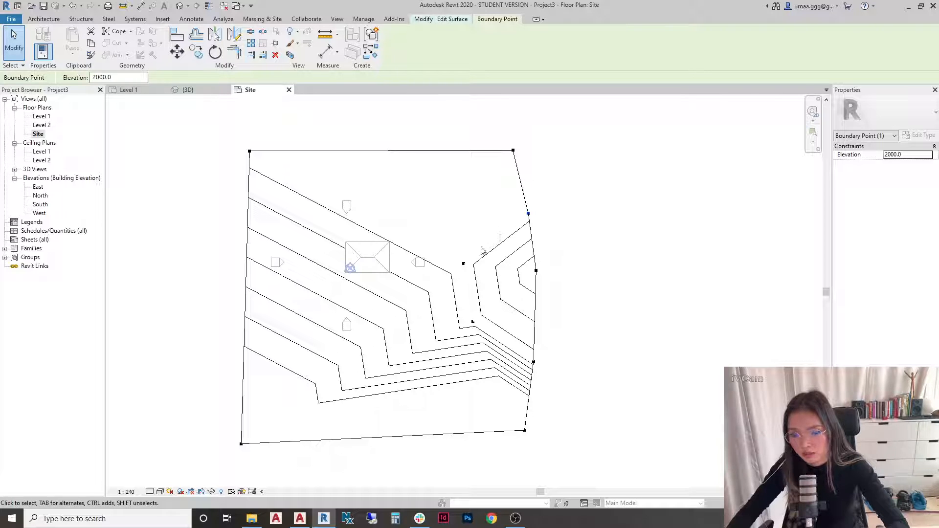
click(451, 19)
click(419, 44)
double_click(118, 78)
text(1000.0)
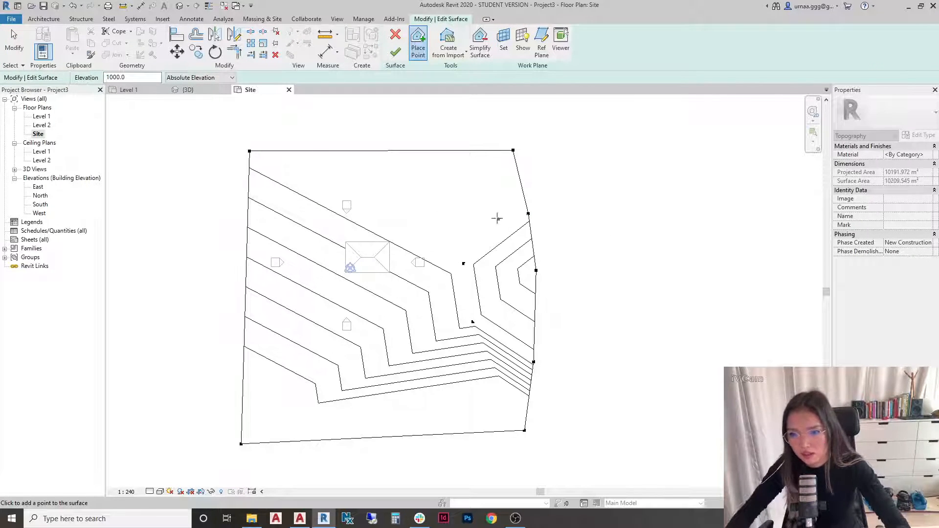
click(492, 210)
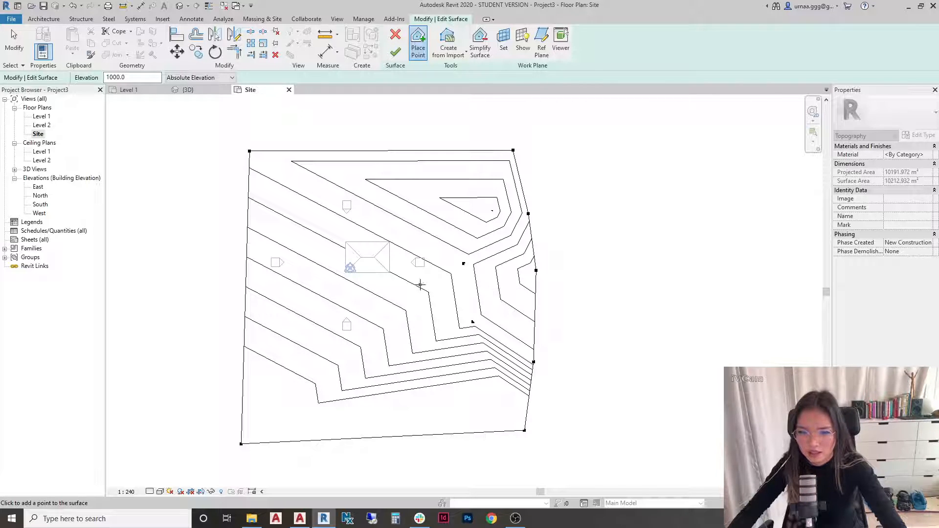
key(Escape)
Step: Show the 3D view in the Realistic visual style and inspect the sloping terrain around the building
click(188, 90)
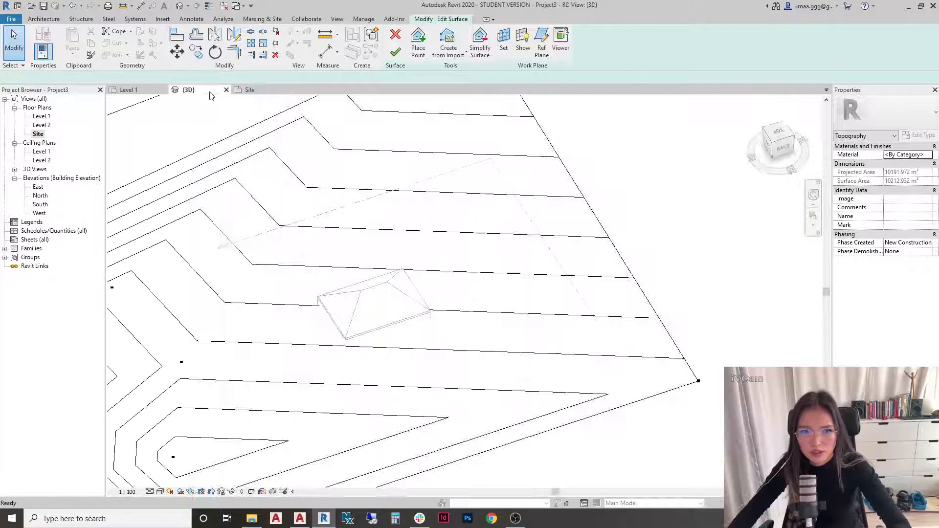
scroll(406, 257, down, 3)
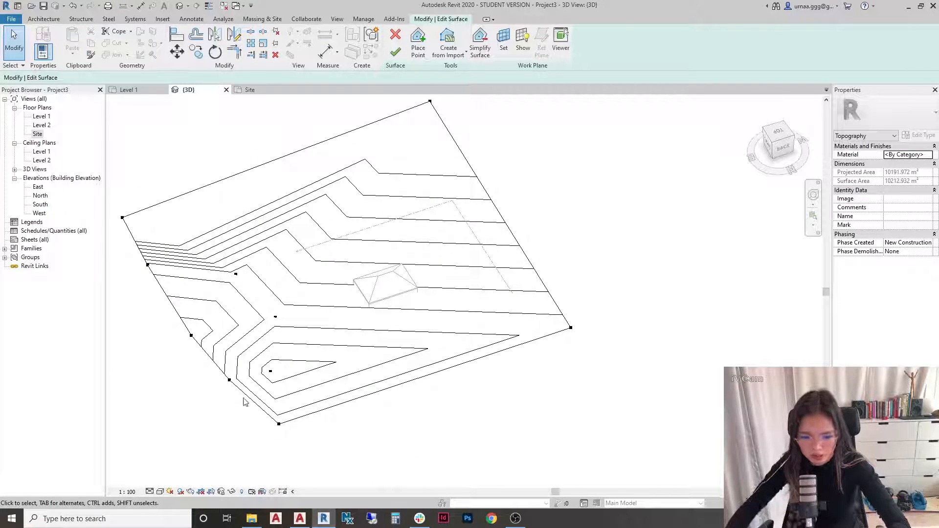
click(161, 492)
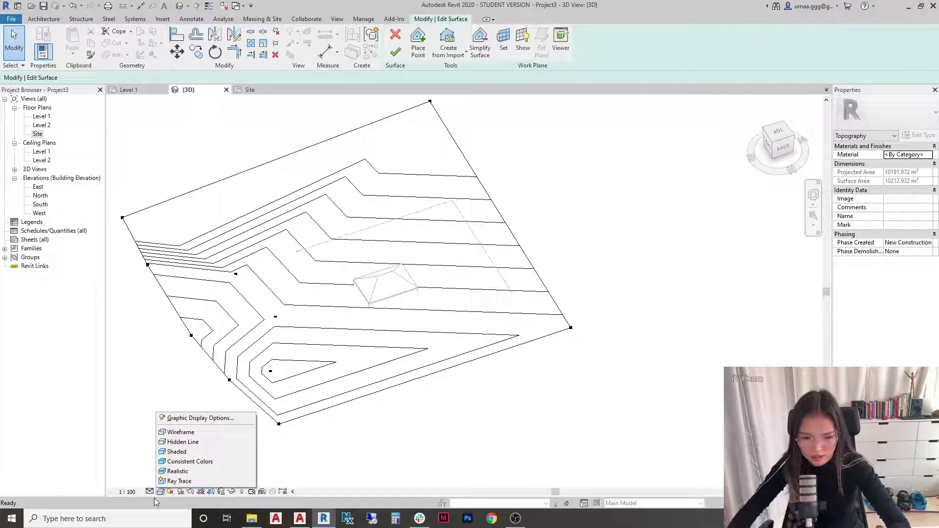
click(179, 472)
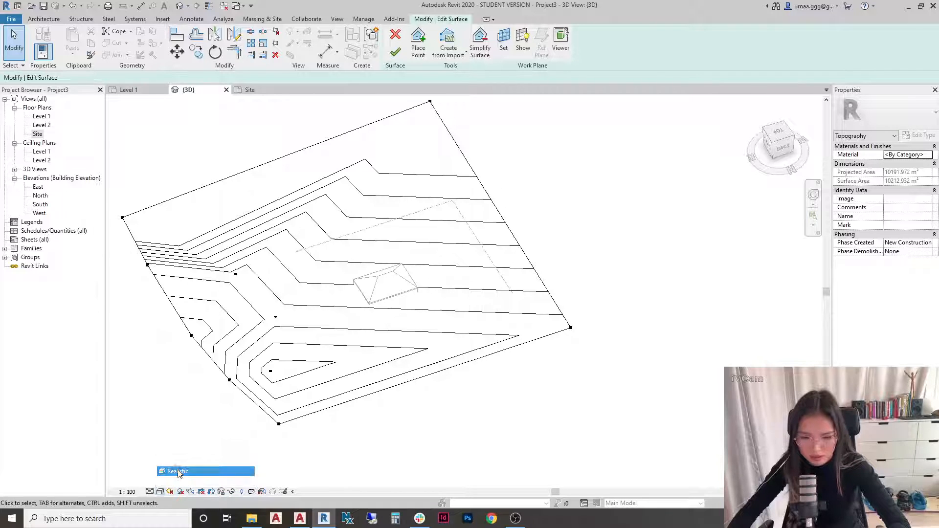
scroll(244, 393, down, 2)
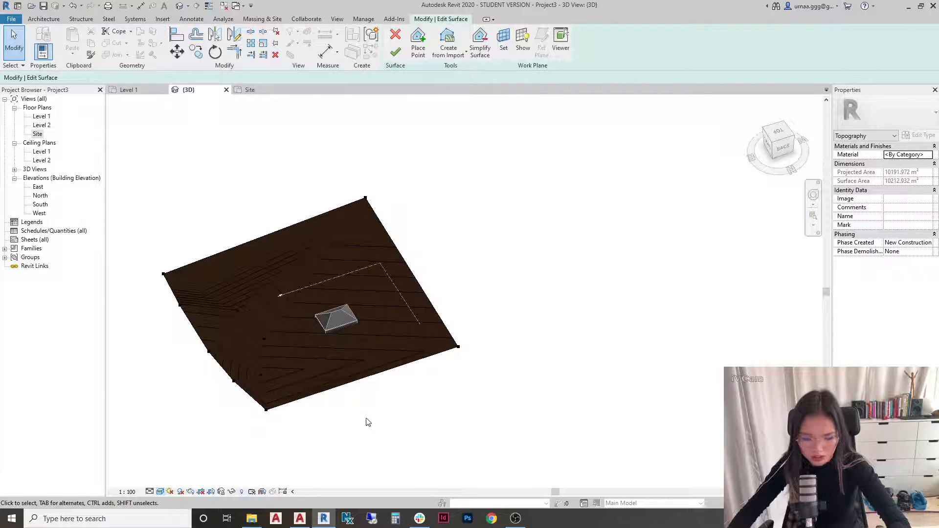
scroll(275, 371, up, 2)
shift+middle_drag(407, 414, 344, 337)
scroll(609, 361, down, 1)
middle_drag(613, 376, 449, 356)
shift+middle_drag(359, 263, 506, 316)
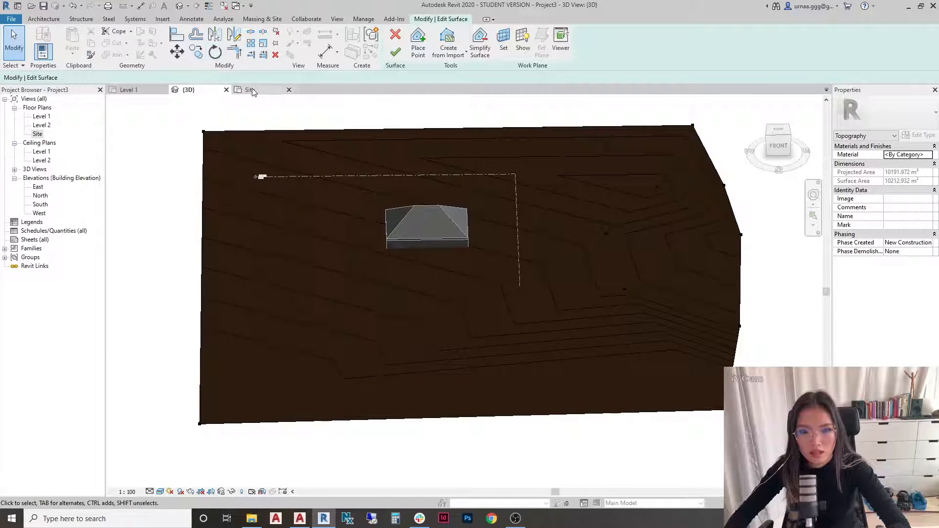
Step: Return to the Site plan and check the elevations of the middle east boundary point and the northeast interior point
click(251, 91)
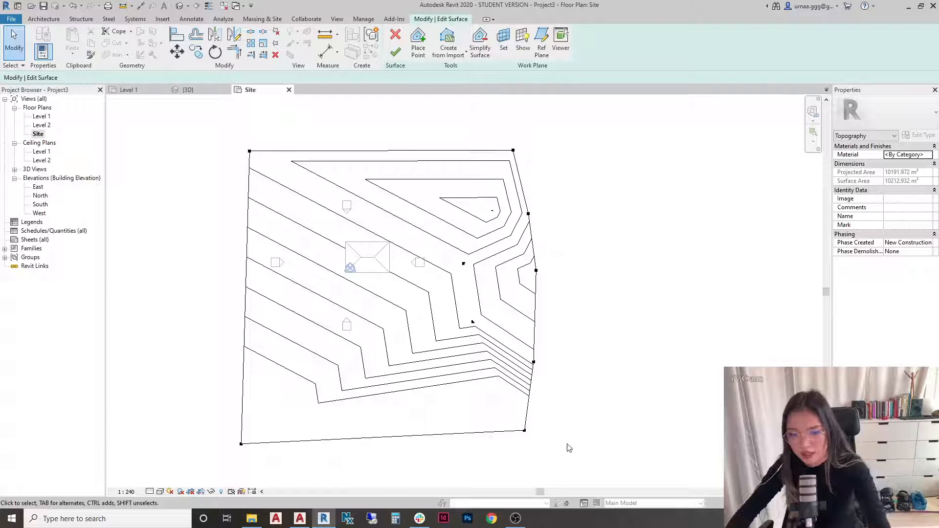
click(536, 270)
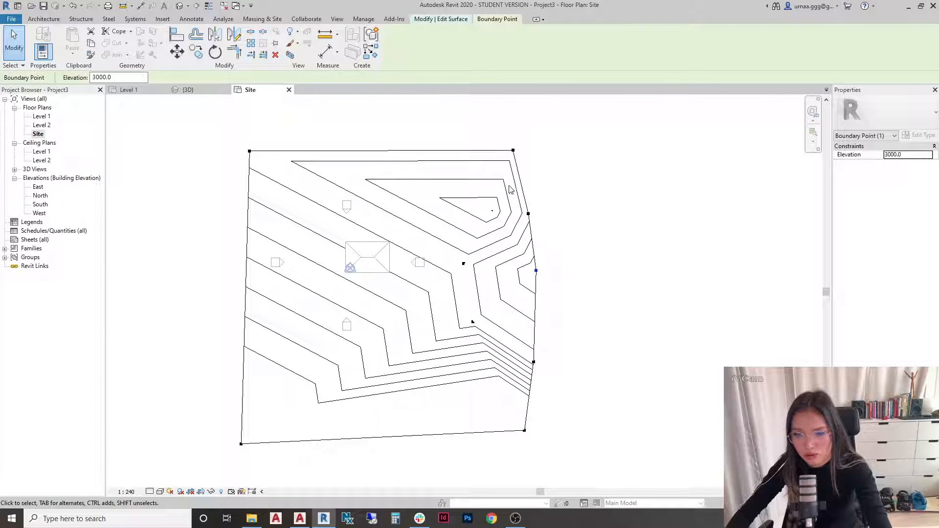
click(492, 211)
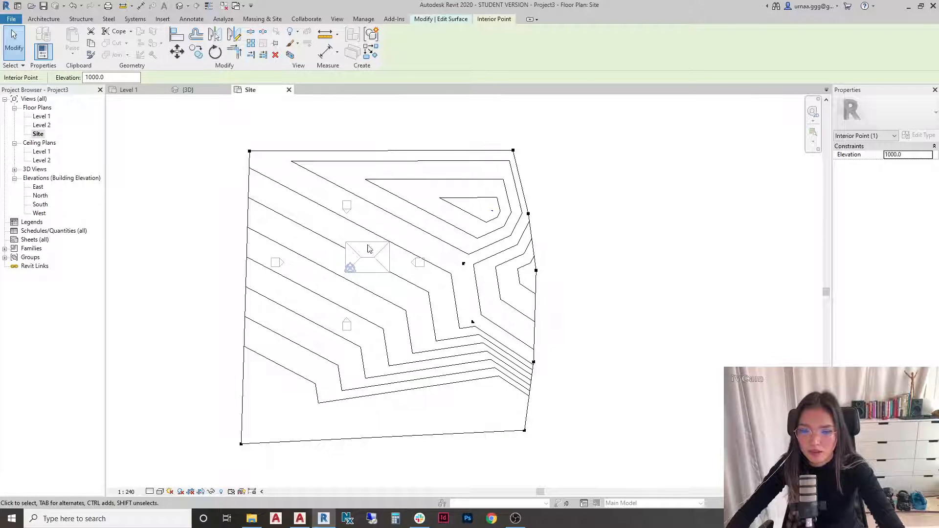
drag(127, 78, 14, 80)
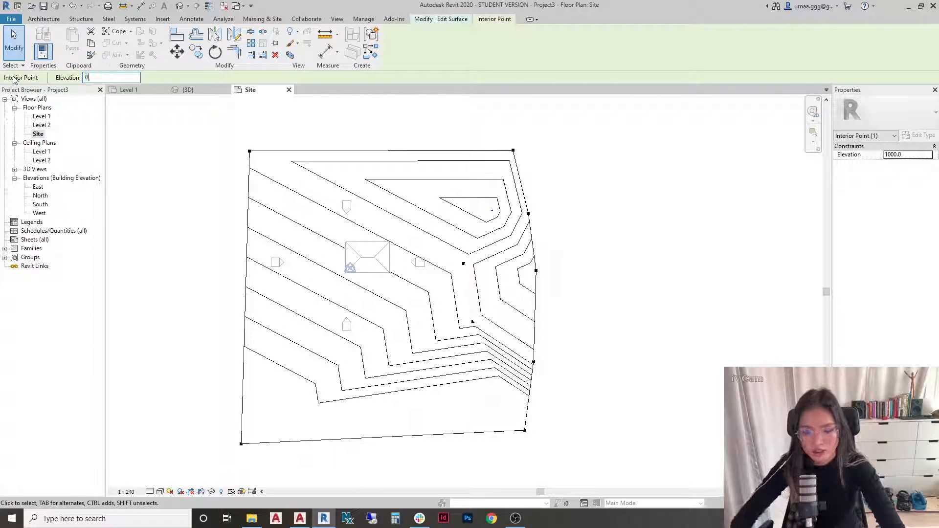
key(Return)
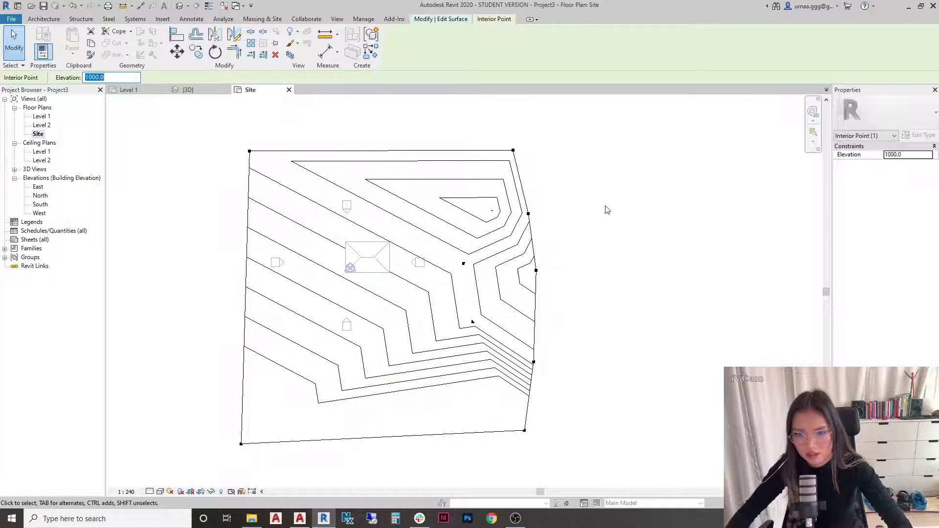
key(Escape)
Step: Add surface points at absolute elevation 0 at all four corners of the building
click(418, 44)
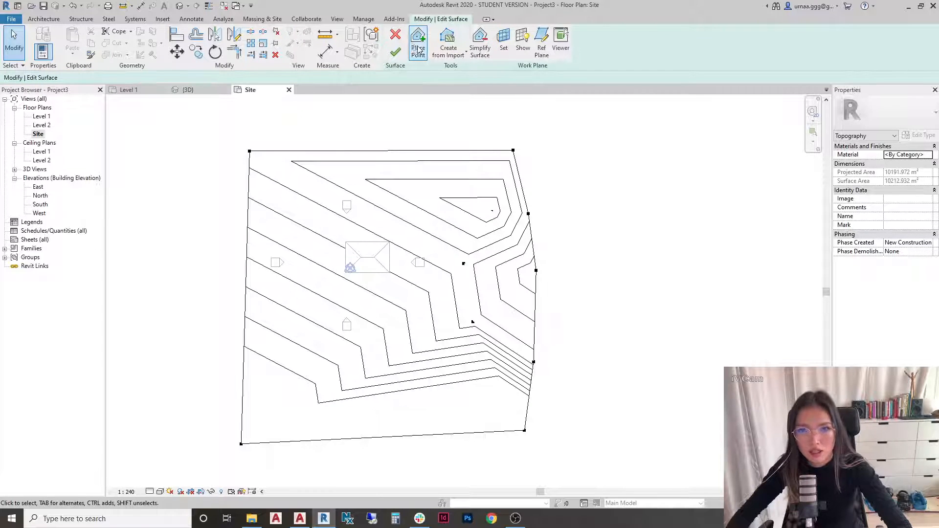
double_click(142, 78)
text(0)
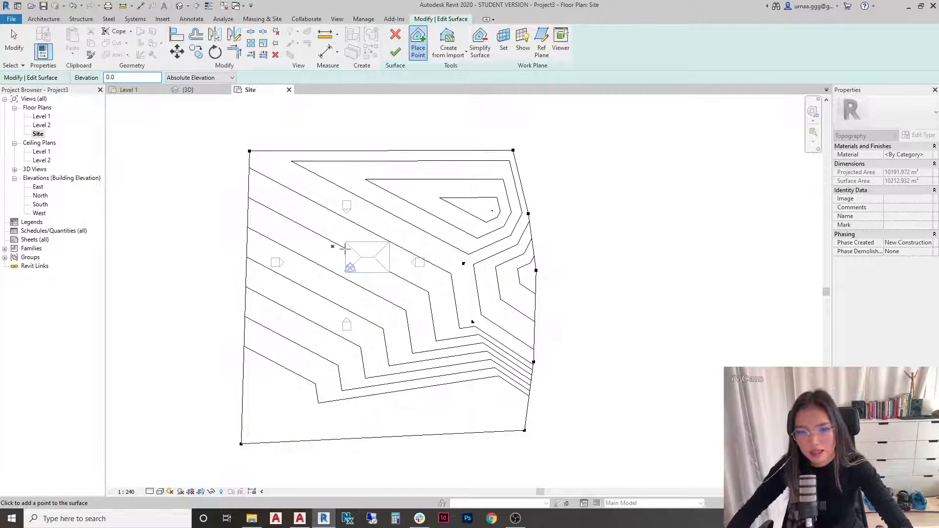
scroll(387, 270, up, 5)
click(407, 280)
click(231, 279)
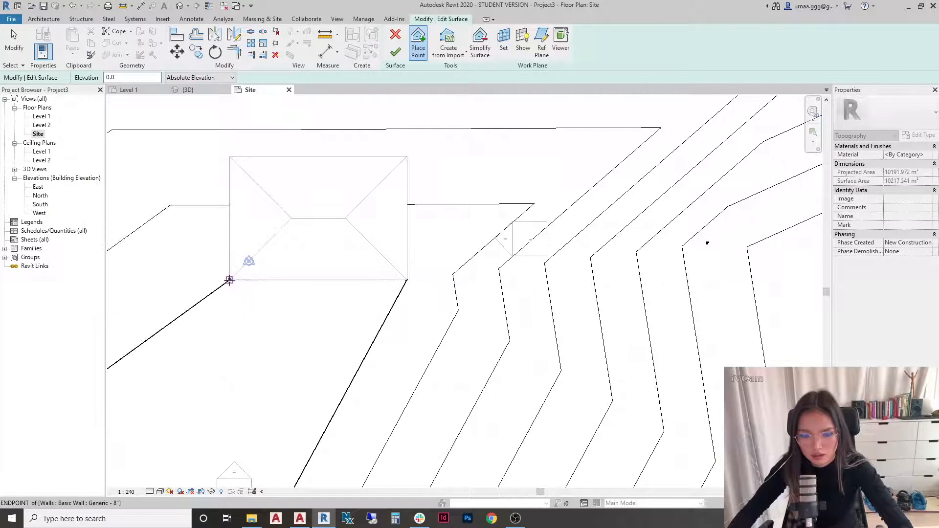
click(229, 156)
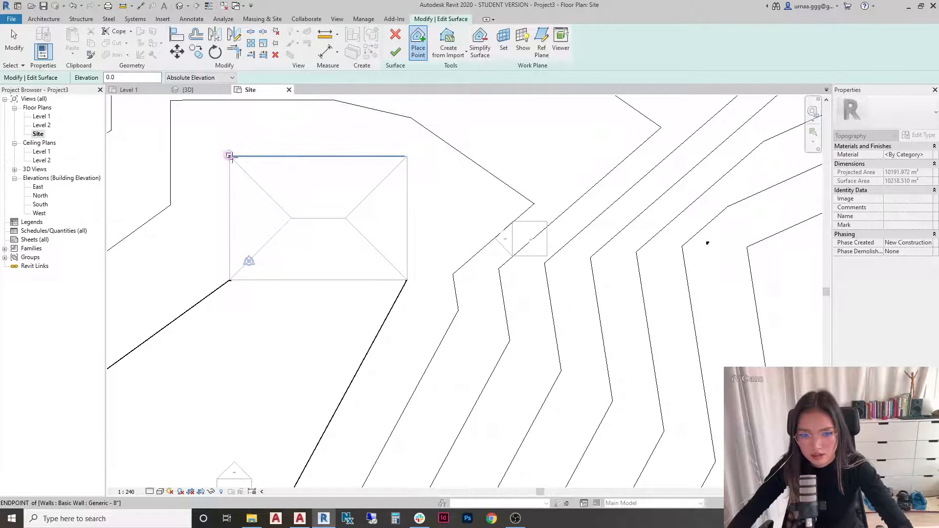
click(407, 156)
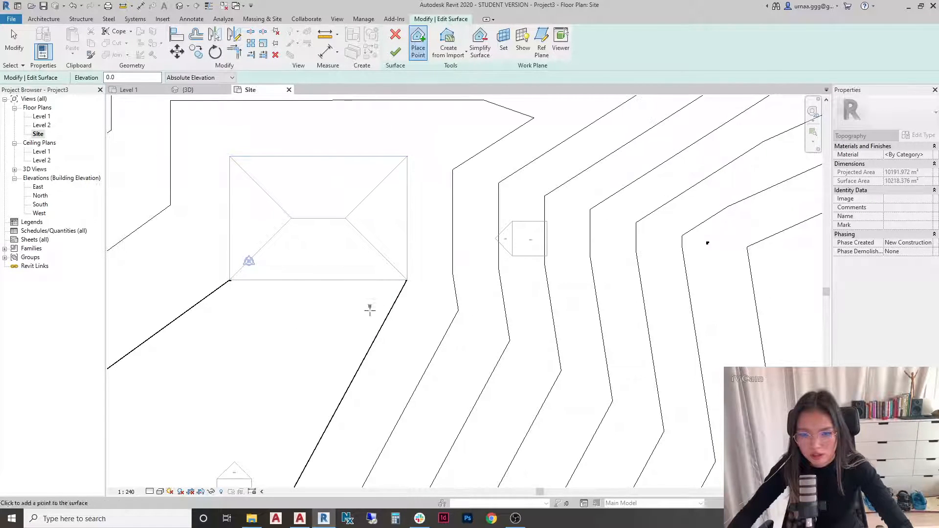
Step: Examine the updated contours in plan and how the terrain meets the building's base in the 3D view
scroll(410, 300, down, 4)
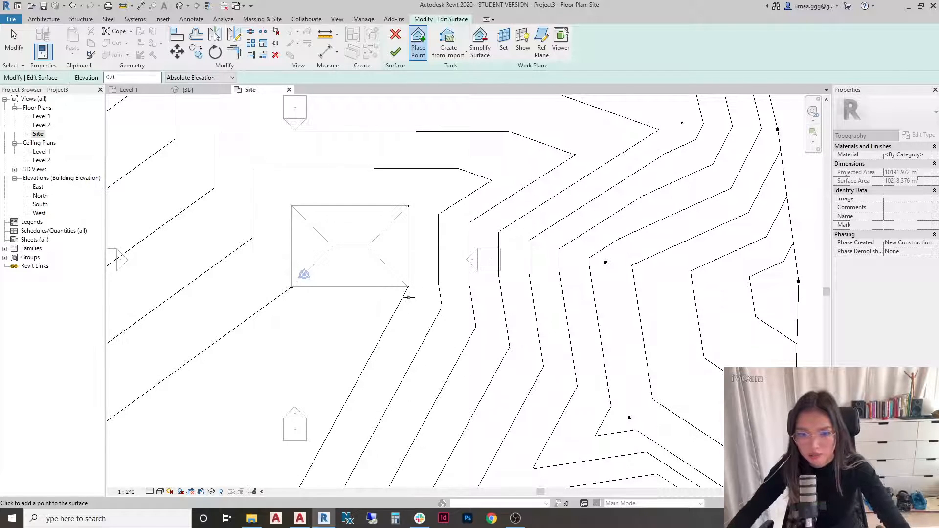
scroll(410, 301, up, 1)
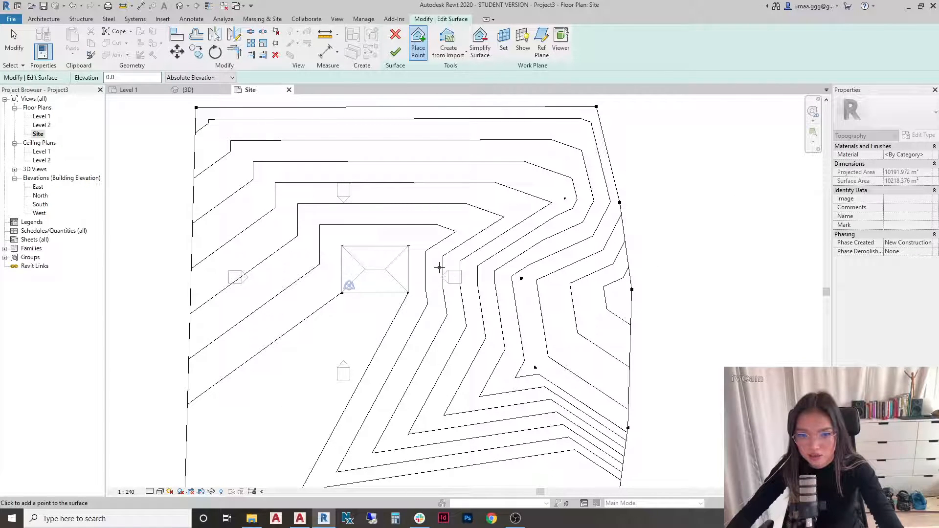
scroll(388, 306, down, 2)
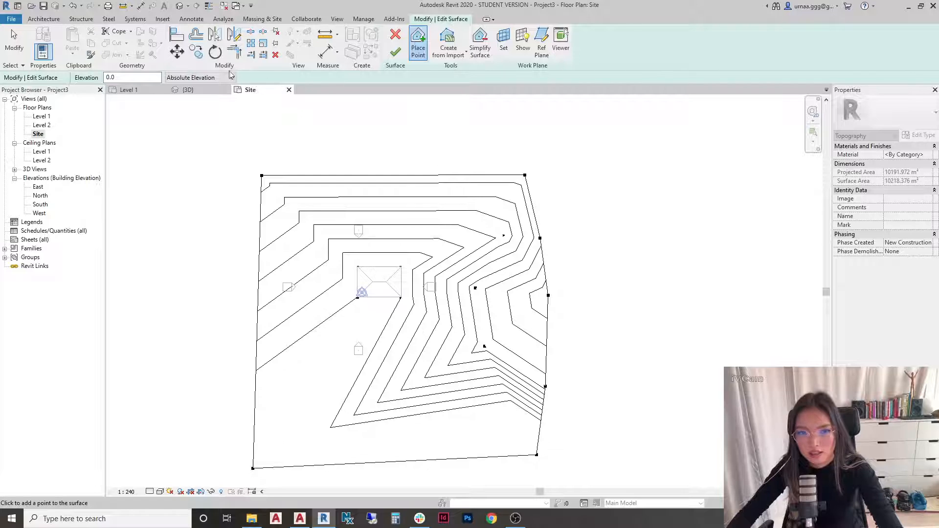
click(188, 90)
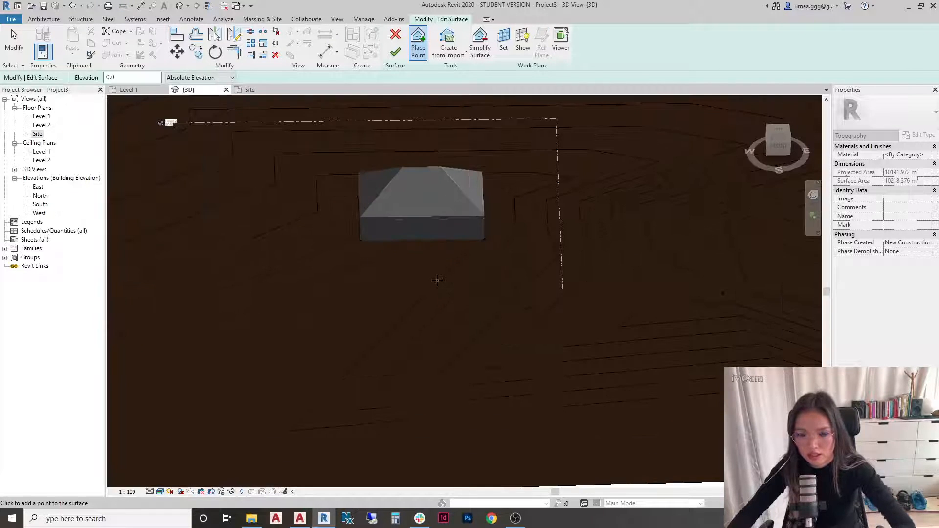
shift+middle_drag(543, 318, 456, 288)
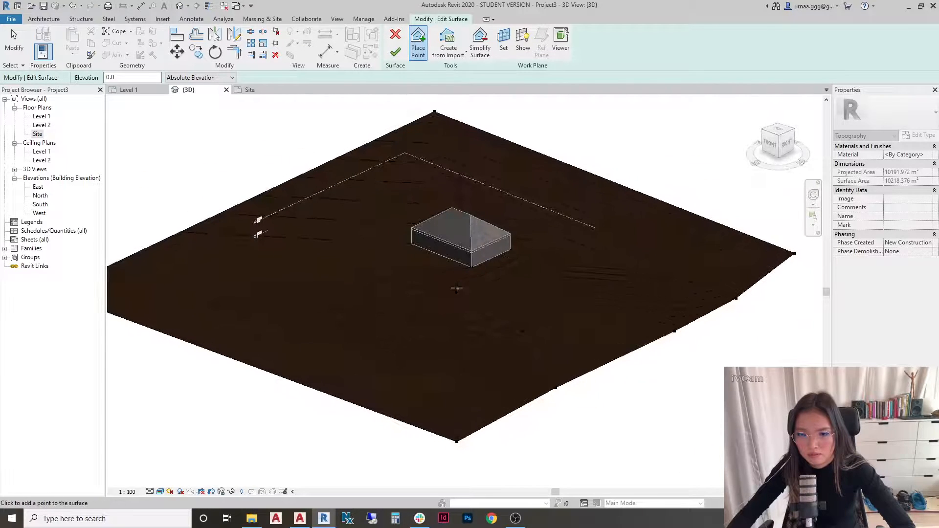
scroll(457, 288, up, 2)
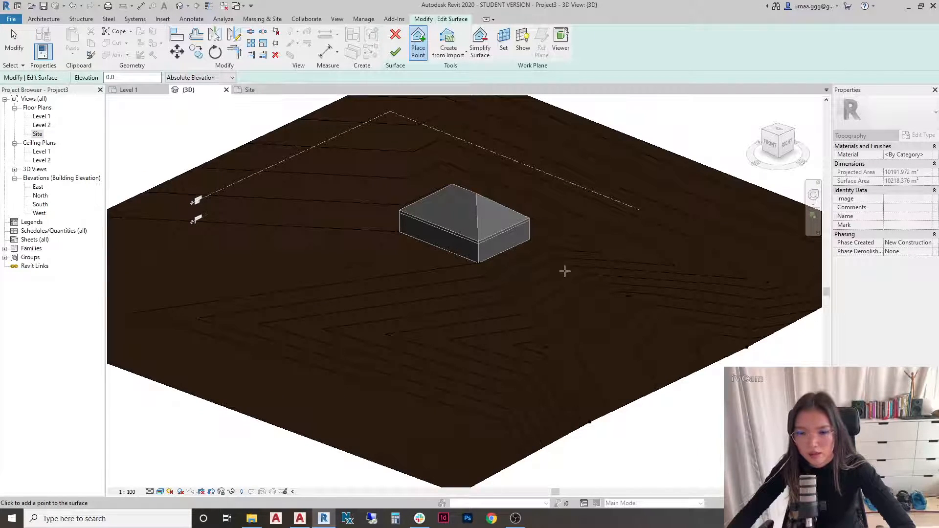
scroll(519, 249, up, 1)
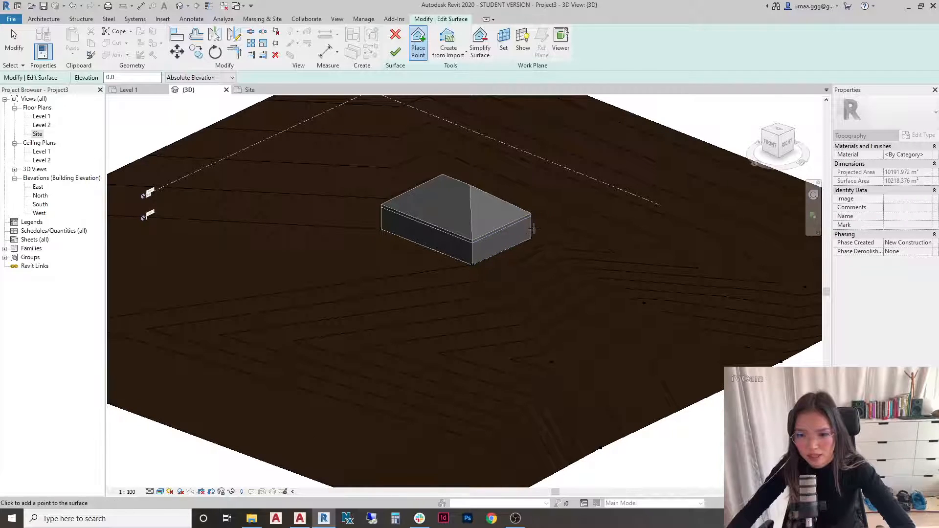
Step: Set the elevation of the surface point at the building's northeast corner to 500
scroll(529, 245, up, 3)
key(Escape)
click(528, 248)
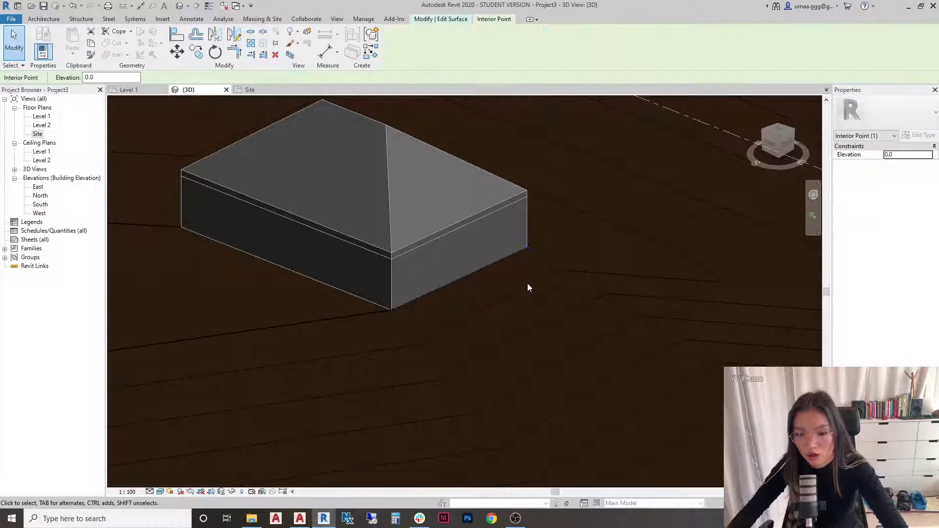
double_click(101, 79)
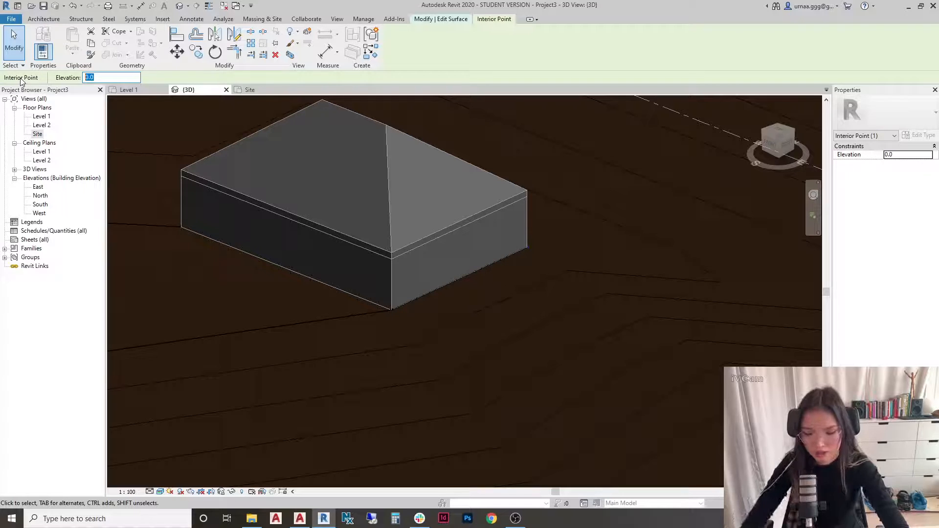
text(500)
key(Return)
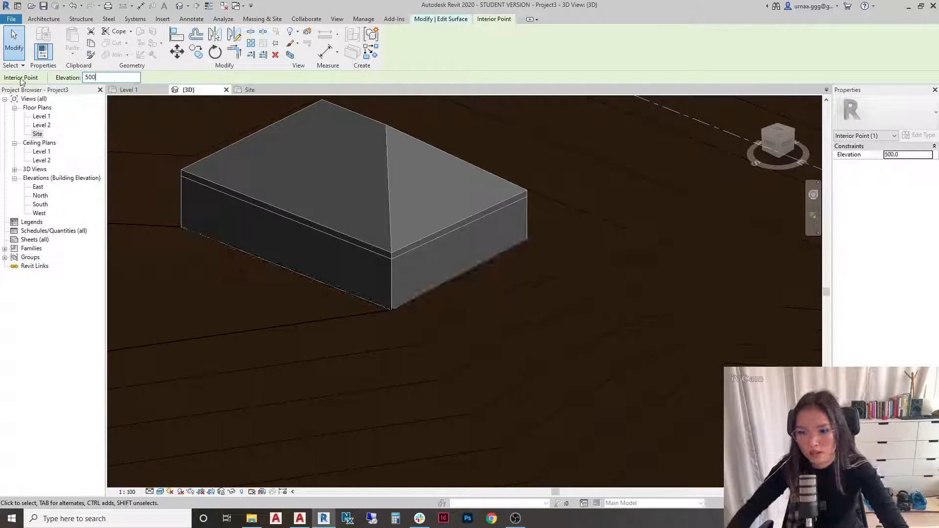
Step: Set the elevation of the surface point at the building's northwest corner to 700 and inspect the slope around the building
scroll(415, 317, down, 3)
middle_drag(466, 355, 404, 250)
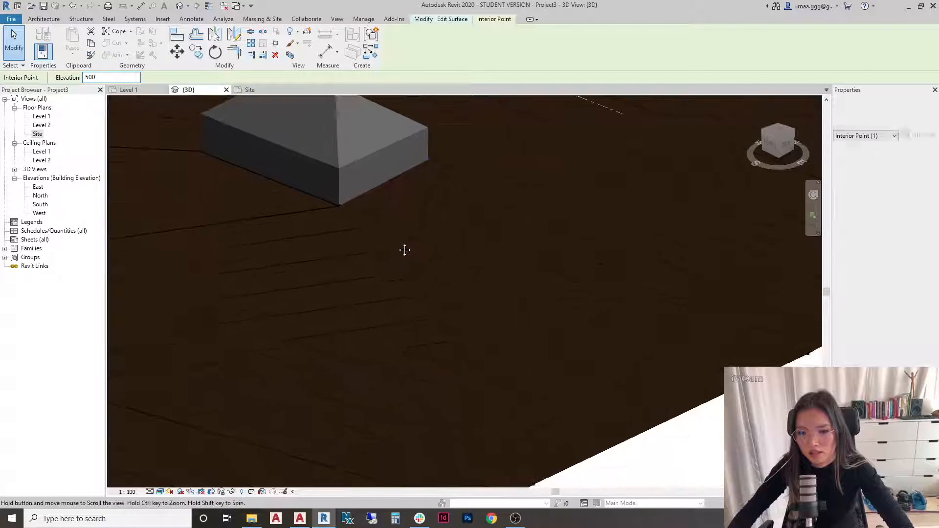
shift+middle_drag(462, 332, 476, 274)
click(435, 252)
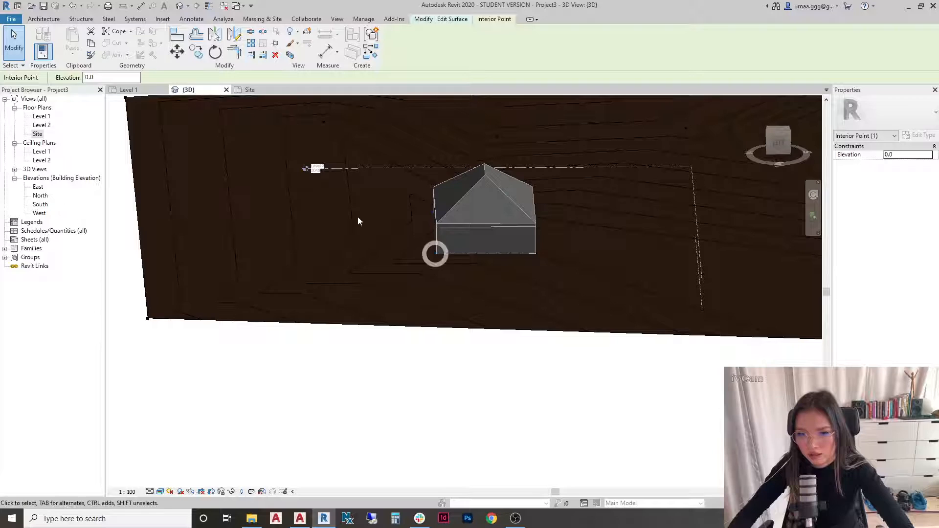
drag(98, 77, 42, 70)
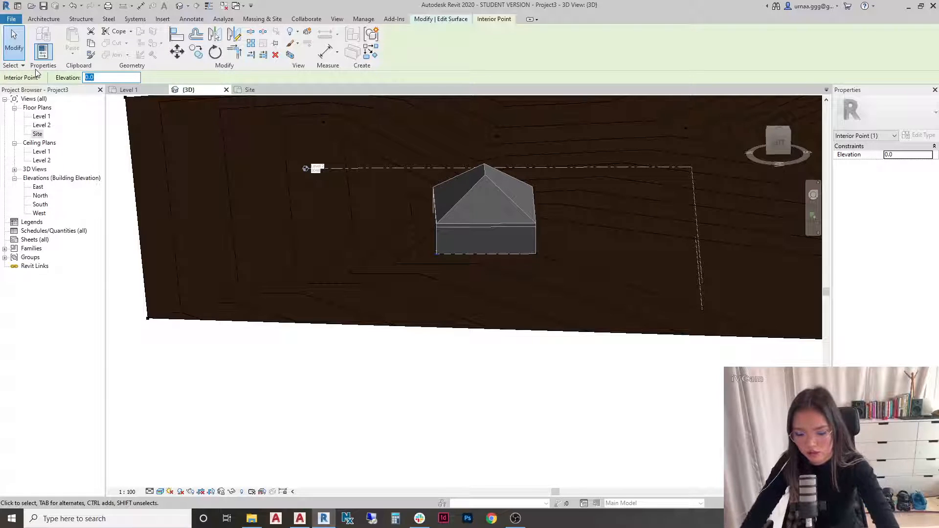
text(70)
key(Return)
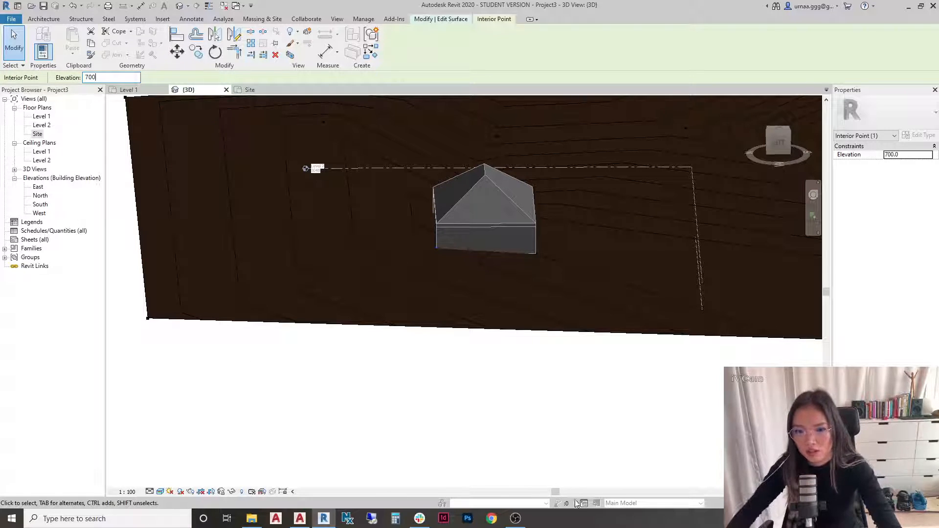
click(333, 362)
shift+middle_drag(333, 362, 331, 379)
shift+middle_drag(489, 364, 401, 385)
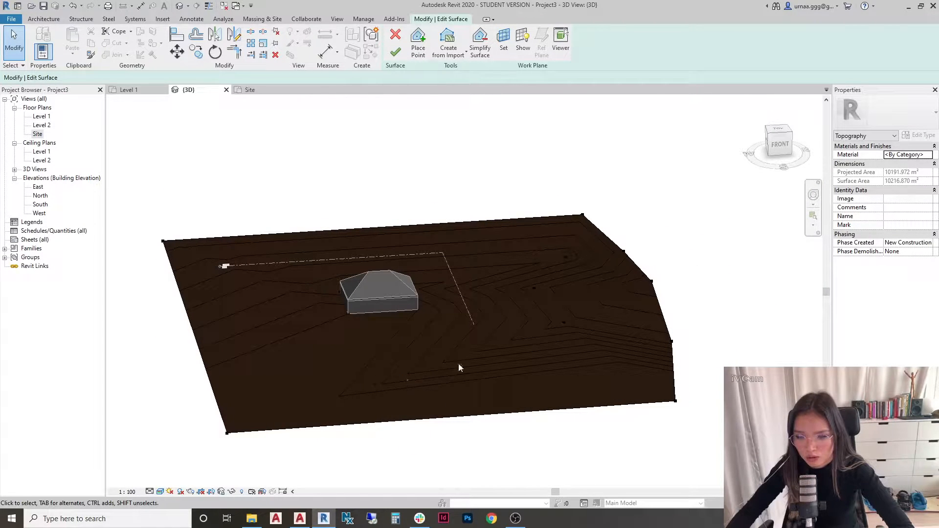
Step: In the Site plan, set the elevation of the middle east boundary point to 5000
click(254, 92)
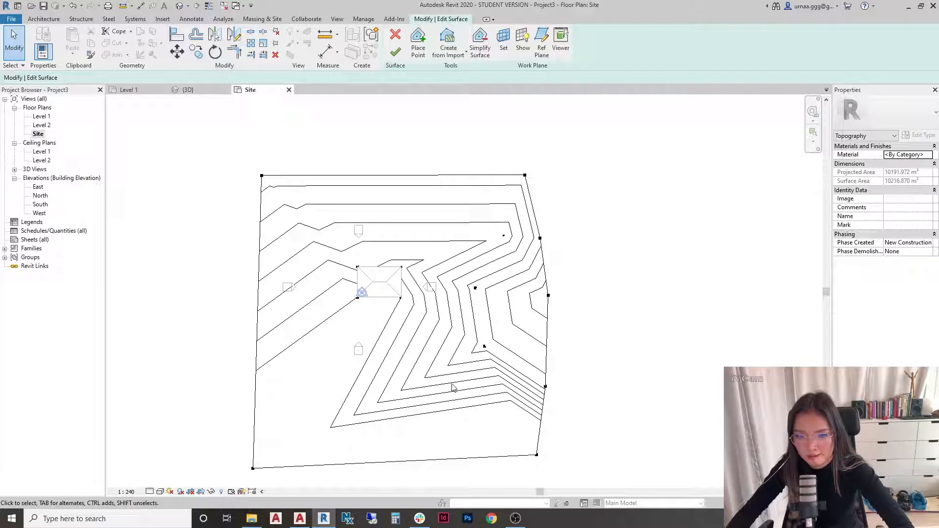
scroll(524, 332, up, 2)
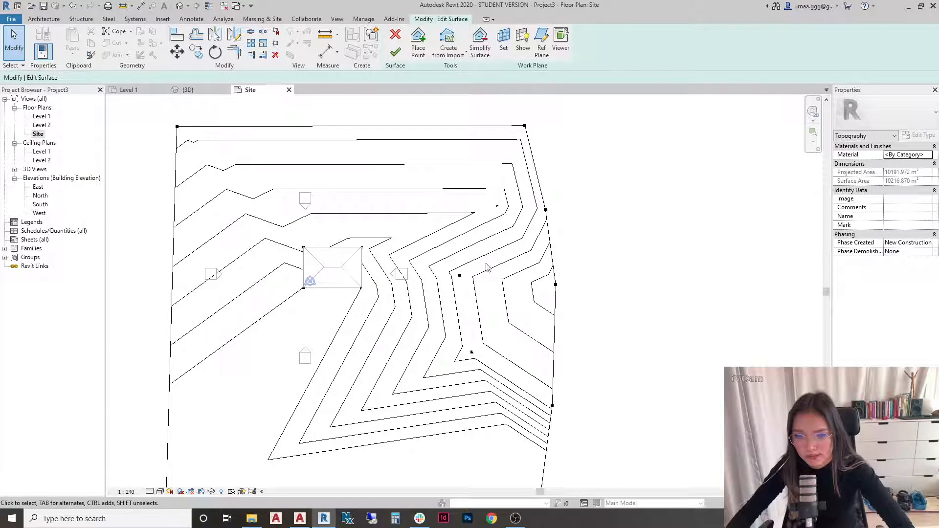
click(556, 285)
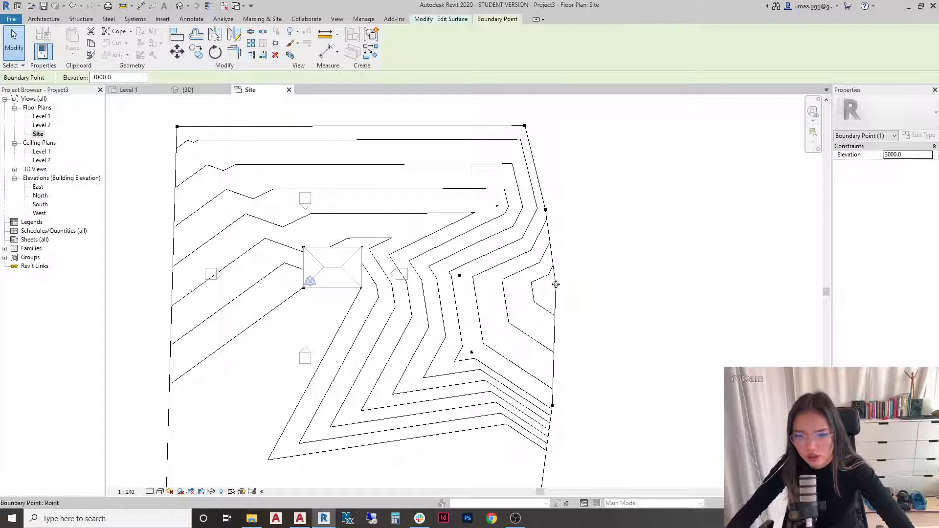
drag(118, 78, 38, 76)
text(500)
key(Return)
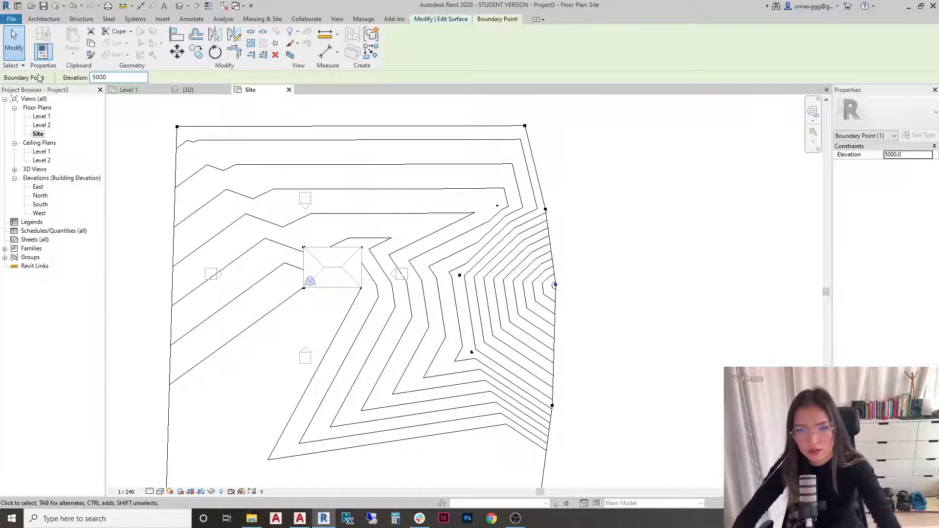
Step: Inspect the reshaped terrain in the 3D view and finish editing the toposurface
click(211, 91)
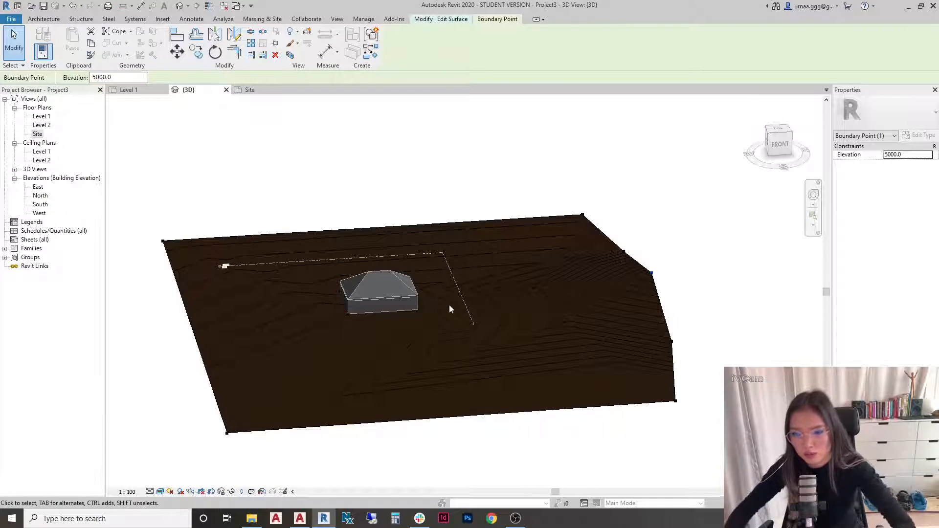
shift+middle_drag(517, 352, 483, 320)
scroll(482, 318, down, 2)
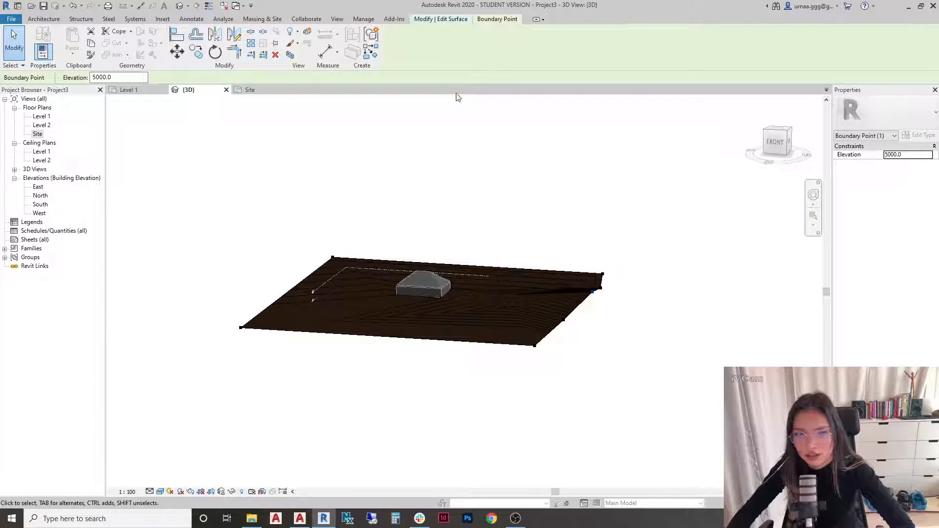
click(460, 19)
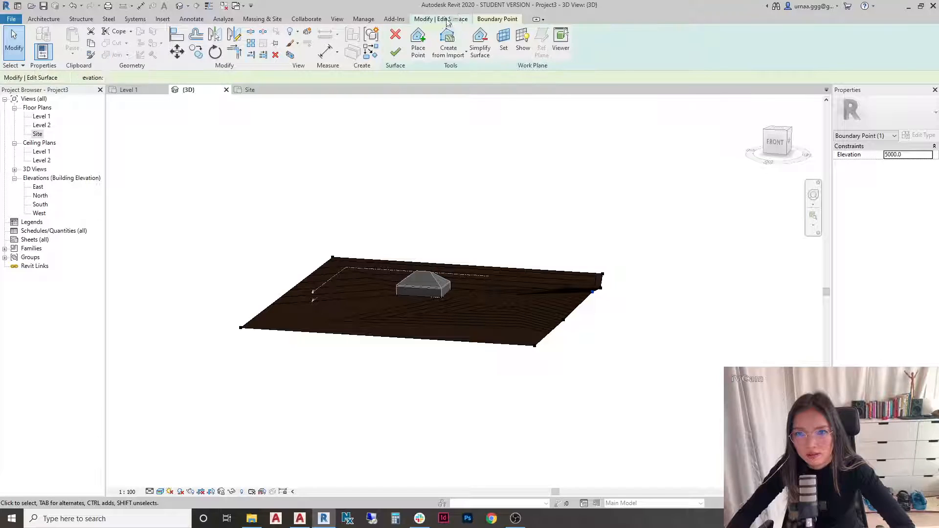
click(396, 52)
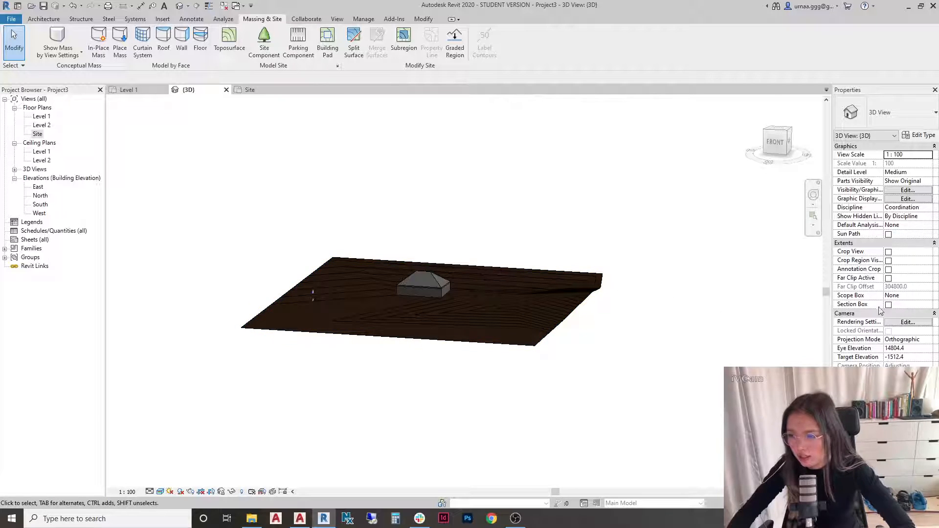
Step: Enable the 3D view's section box and pull its sides inward so they cut through the terrain
click(888, 305)
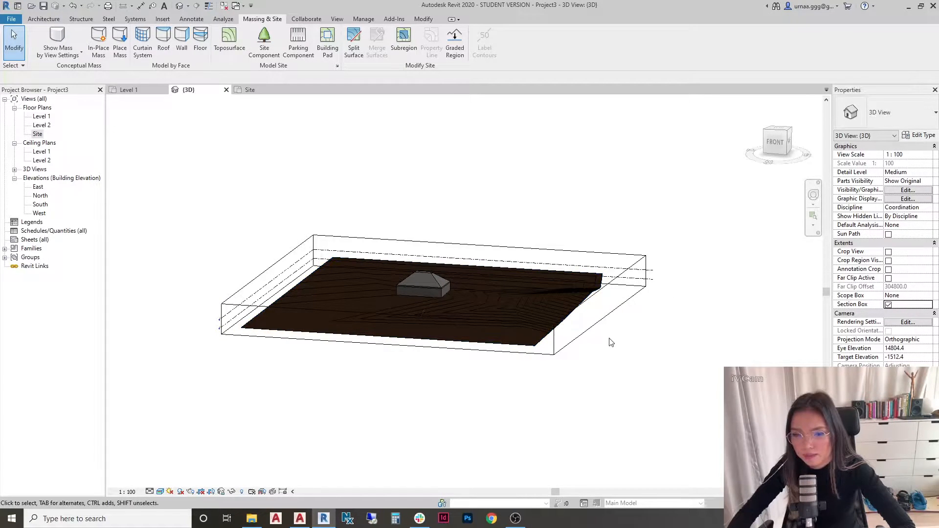
shift+middle_drag(581, 314, 518, 354)
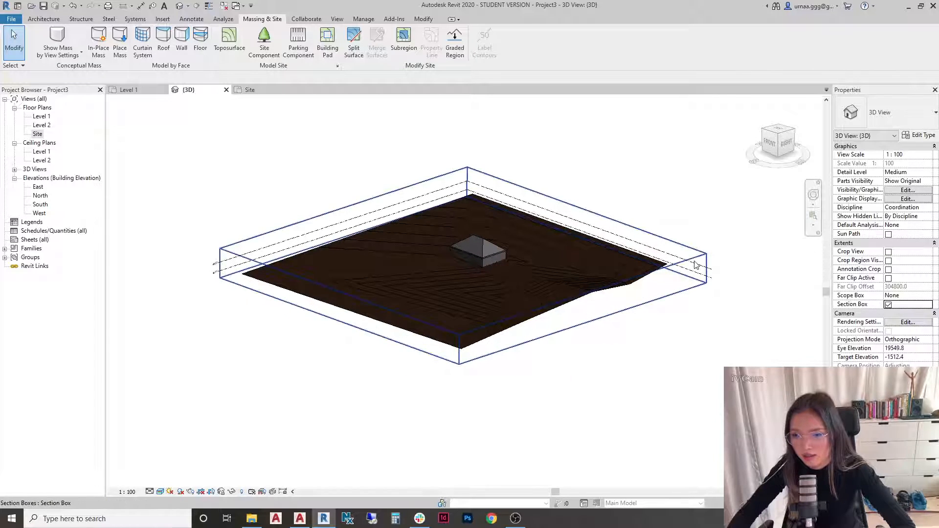
click(647, 303)
drag(581, 310, 509, 278)
scroll(512, 285, up, 1)
scroll(512, 285, up, 1)
drag(195, 298, 313, 282)
shift+middle_drag(262, 247, 315, 275)
drag(346, 269, 386, 174)
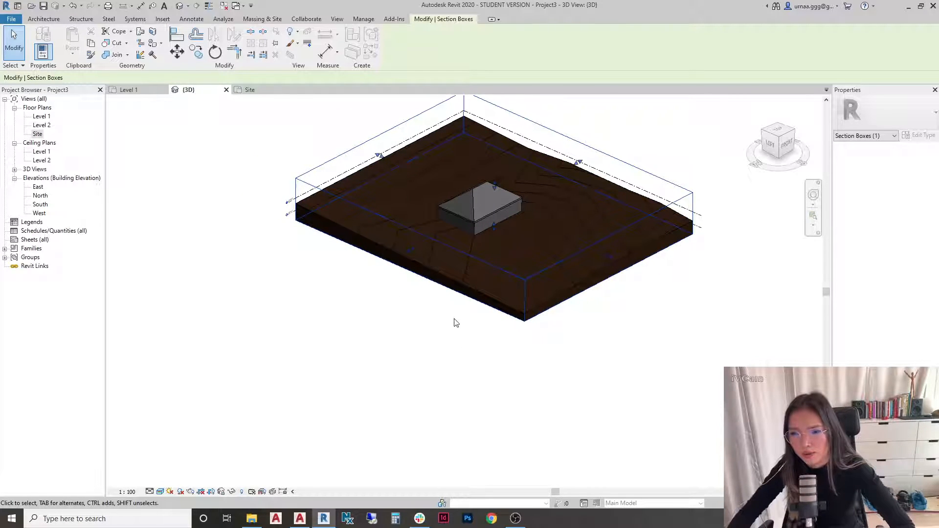
Step: Pull in the section box's remaining sides to trim the terrain's edges, including the north side, and examine the cut earth faces
scroll(458, 321, down, 2)
drag(432, 215, 335, 171)
shift+middle_drag(323, 264, 525, 214)
scroll(411, 255, up, 3)
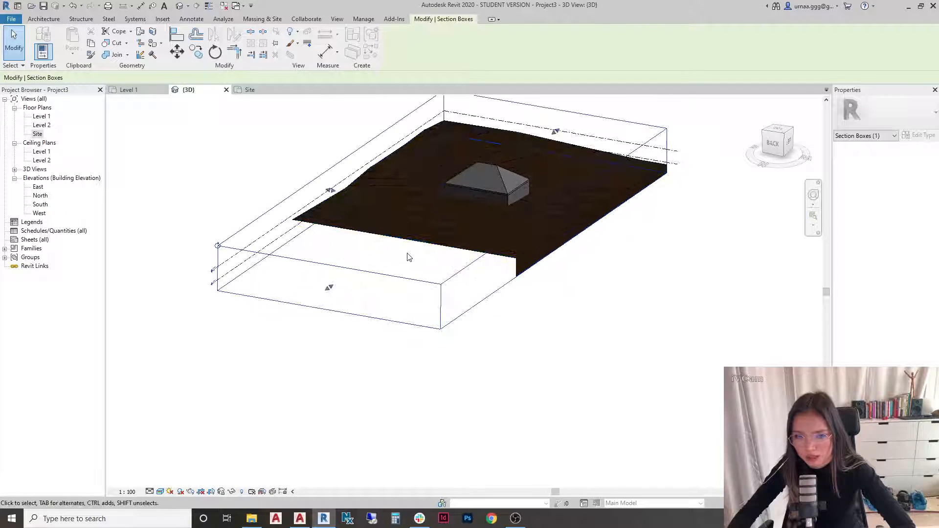
mouse_move(400, 264)
shift+middle_down()
mouse_move(386, 306)
mouse_move(502, 216)
mouse_move(446, 278)
mouse_move(398, 279)
shift+middle_up()
drag(282, 304, 385, 250)
shift+middle_drag(632, 276, 375, 260)
scroll(542, 286, up, 5)
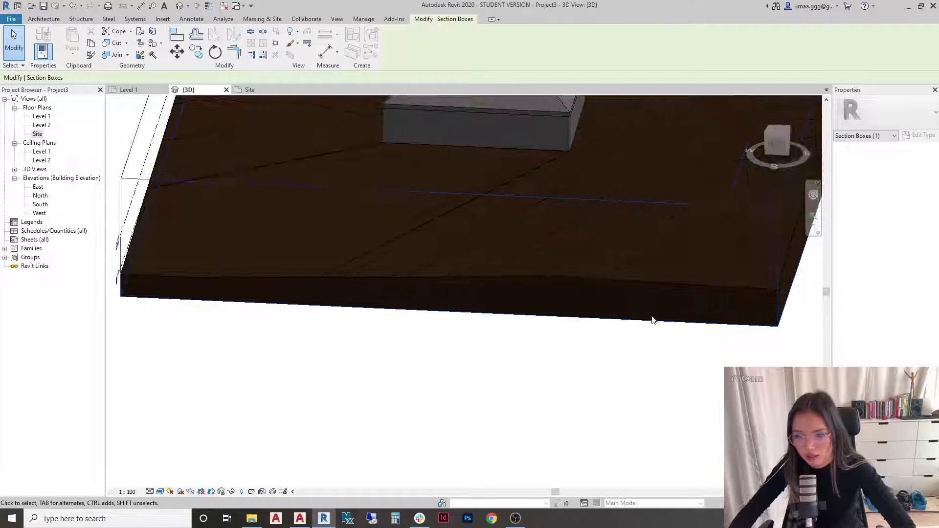
scroll(614, 315, up, 3)
scroll(459, 316, down, 6)
shift+middle_drag(457, 311, 562, 303)
click(612, 297)
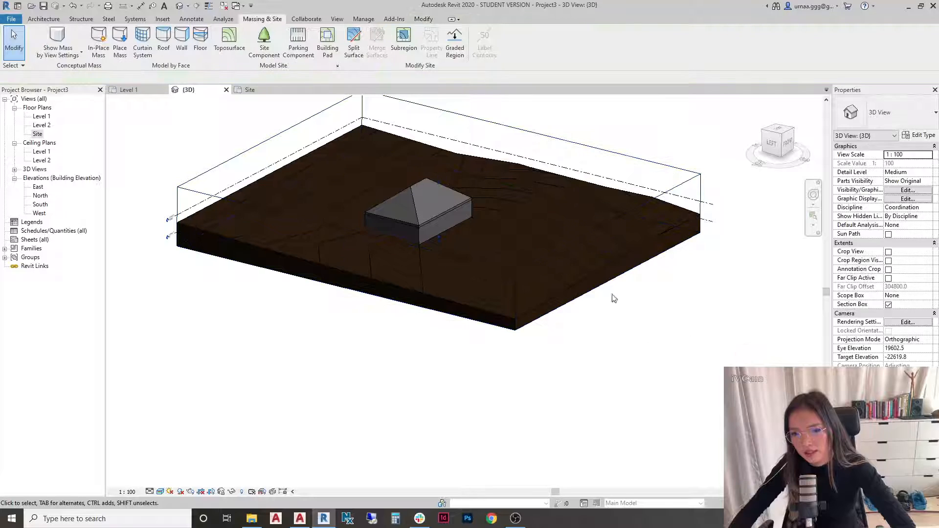
Step: Assign the Grass material from the AEC Materials library to the toposurface, checking its appearance before accepting it
click(614, 265)
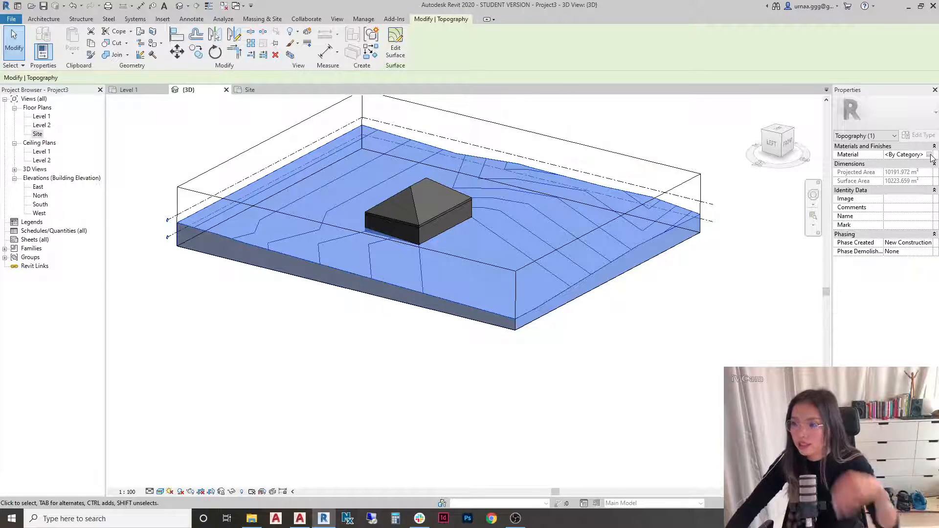
click(930, 155)
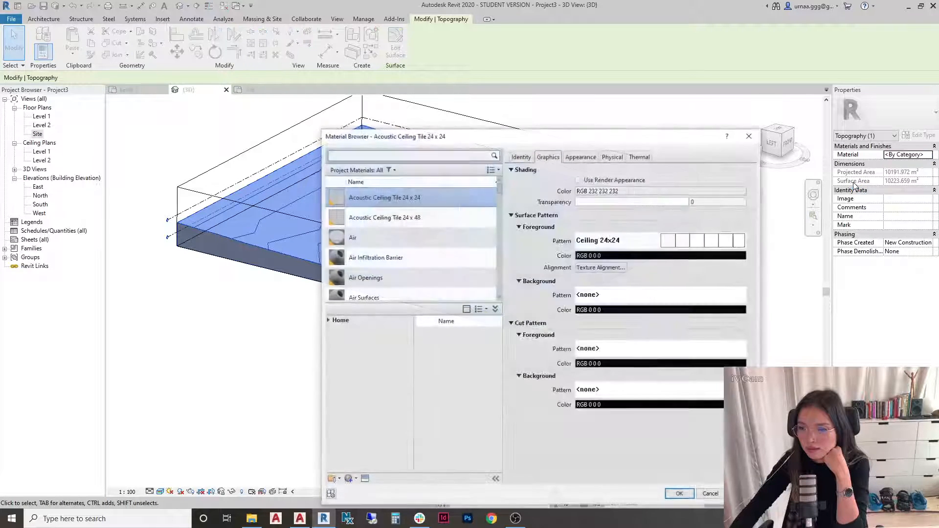
click(393, 158)
text(grass)
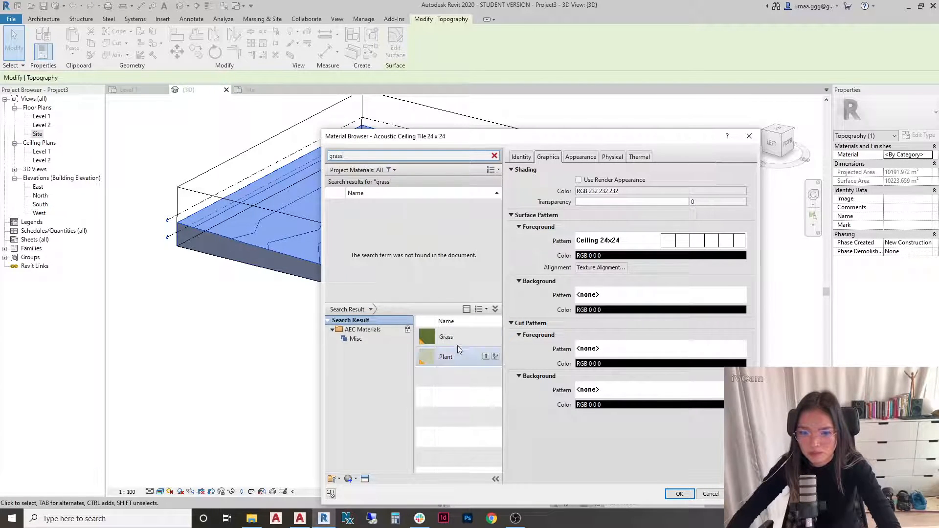
click(458, 338)
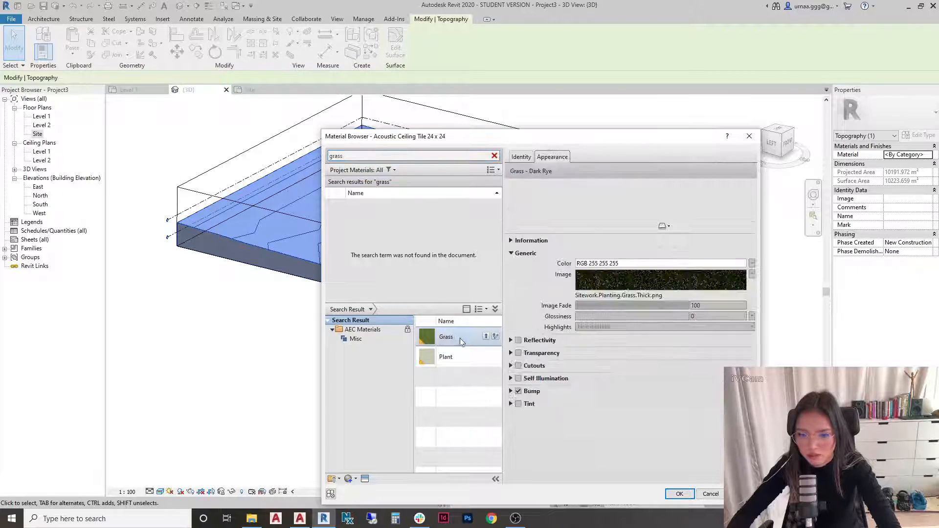
click(486, 336)
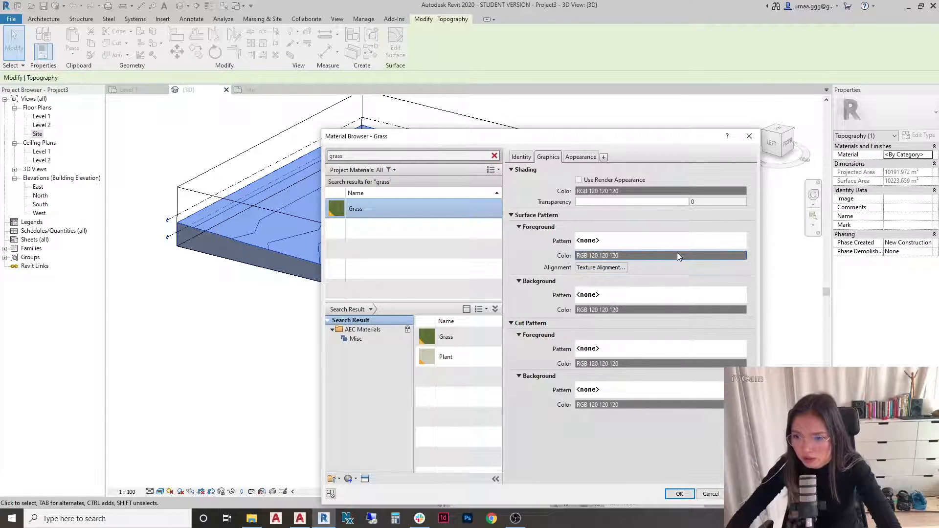
click(577, 157)
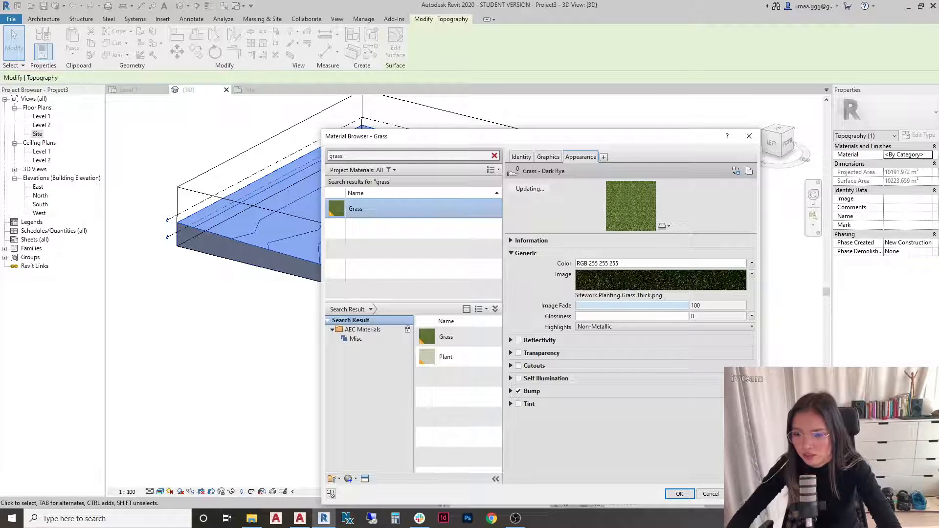
click(679, 493)
click(557, 393)
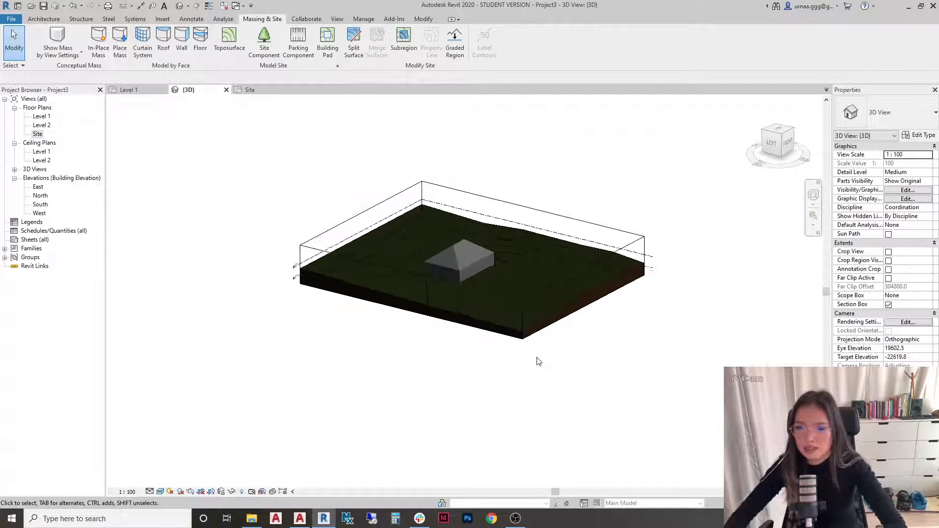
Step: Examine the grass-covered terrain, its cut earth edges and the building from several angles in the 3D view
scroll(538, 359, down, 1)
shift+middle_drag(612, 333, 377, 321)
scroll(408, 311, up, 5)
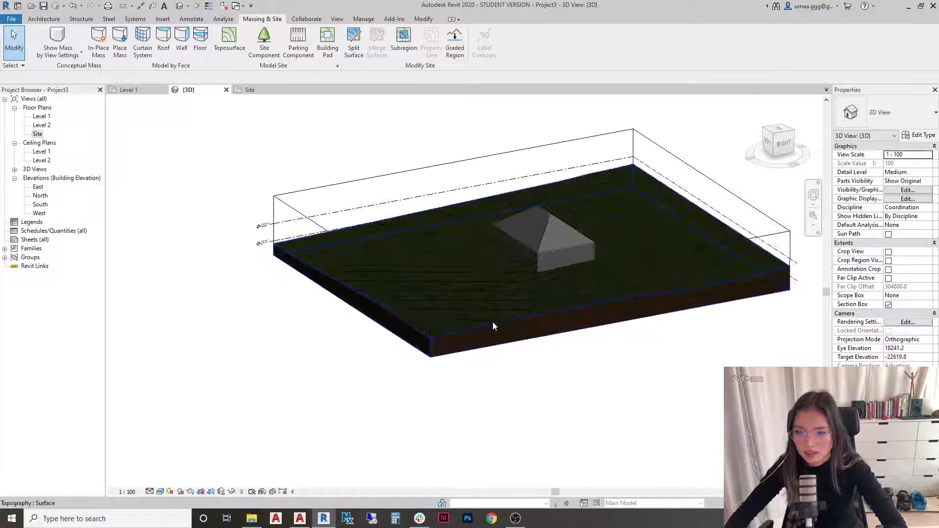
scroll(528, 332, up, 1)
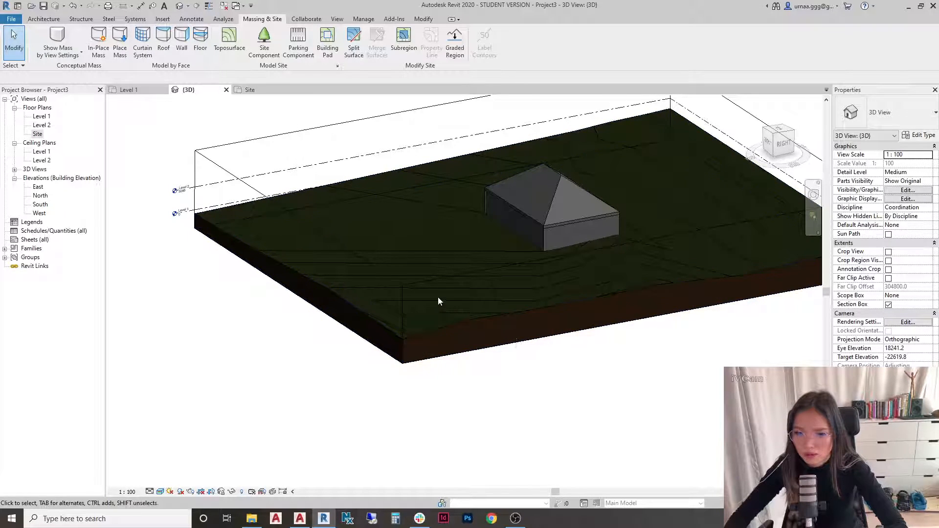
click(454, 322)
scroll(420, 323, down, 1)
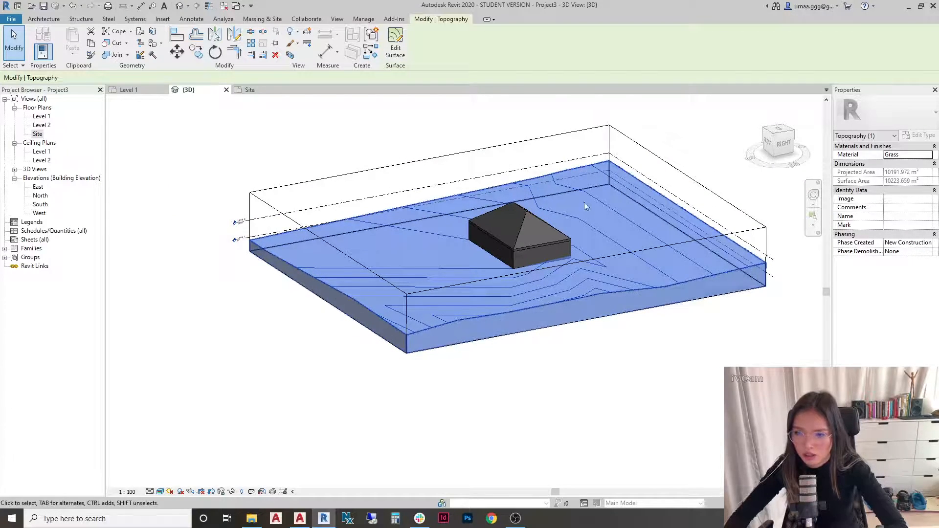
click(625, 369)
scroll(405, 316, up, 3)
scroll(441, 373, up, 3)
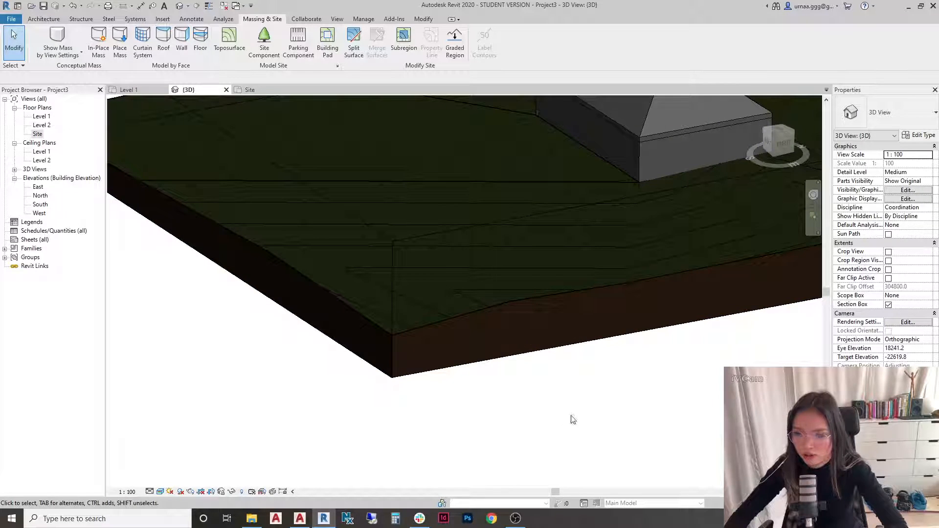
scroll(491, 403, down, 4)
mouse_move(443, 408)
shift+middle_down()
mouse_move(405, 351)
mouse_move(427, 398)
mouse_move(482, 419)
mouse_move(477, 429)
mouse_move(453, 420)
shift+middle_up()
scroll(452, 420, down, 3)
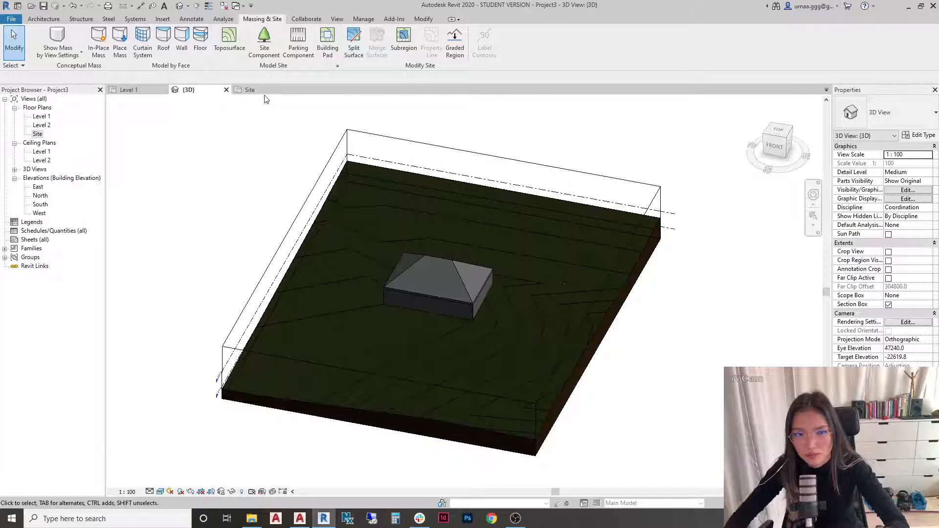
Step: Open the project's object styles from the Site floor plan and expand the Topography category's subcategories
click(250, 90)
scroll(519, 290, up, 2)
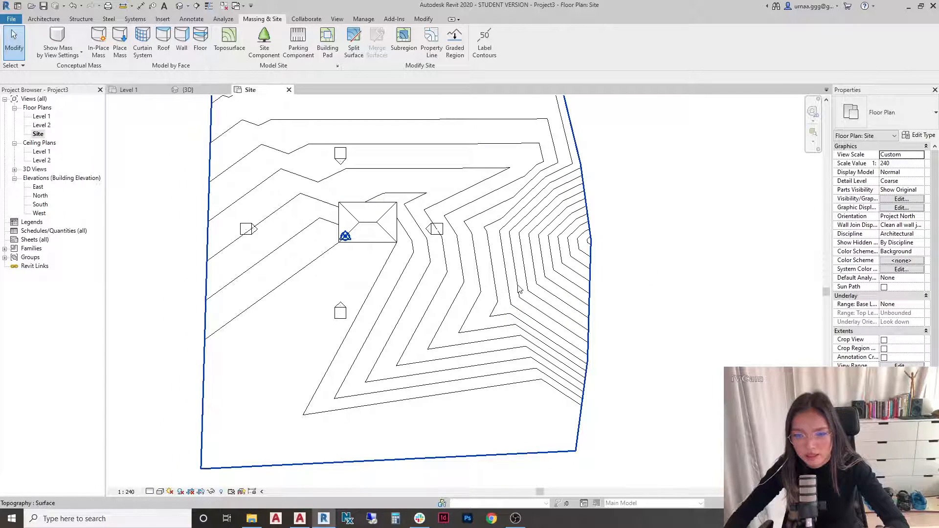
scroll(520, 290, down, 3)
middle_drag(597, 210, 596, 204)
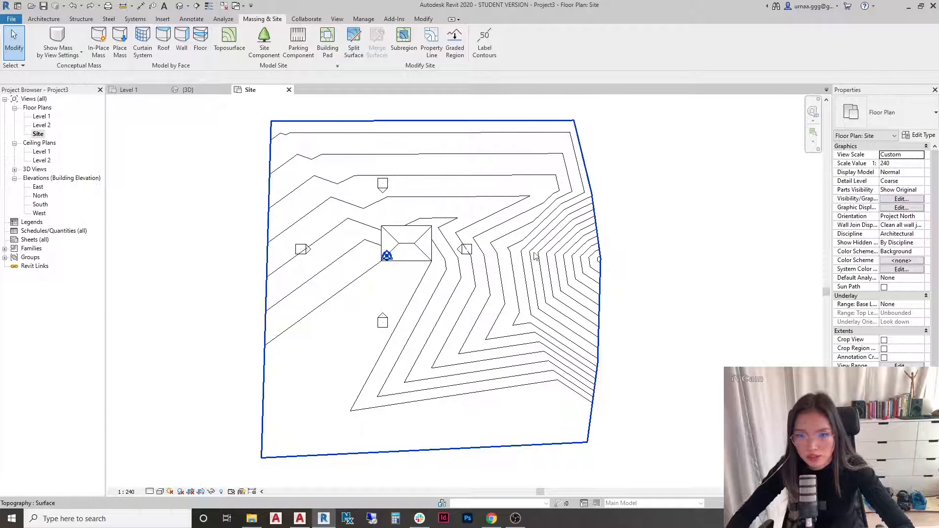
click(581, 169)
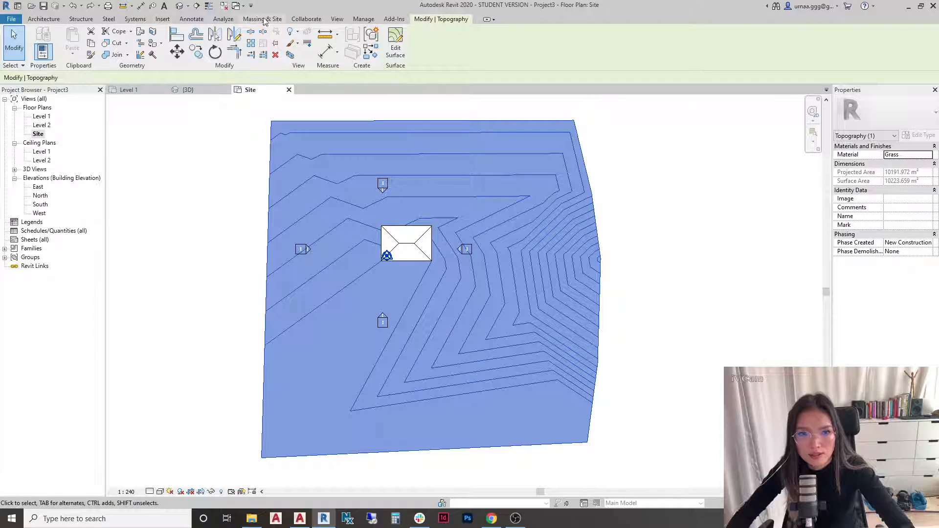
click(370, 21)
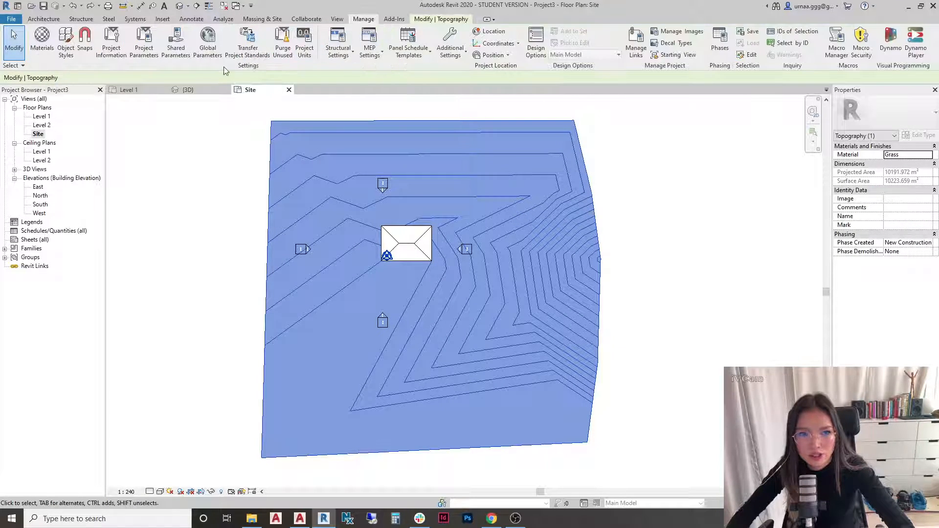
click(69, 44)
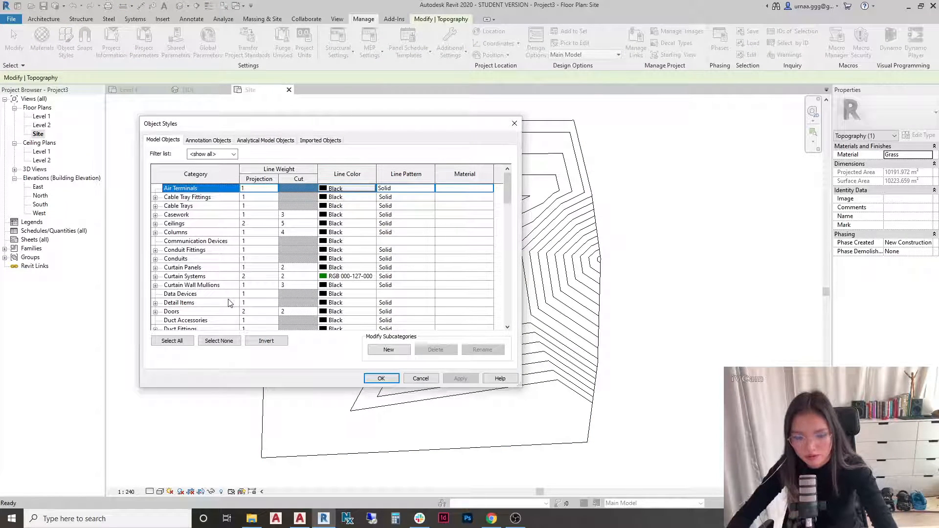
key(t)
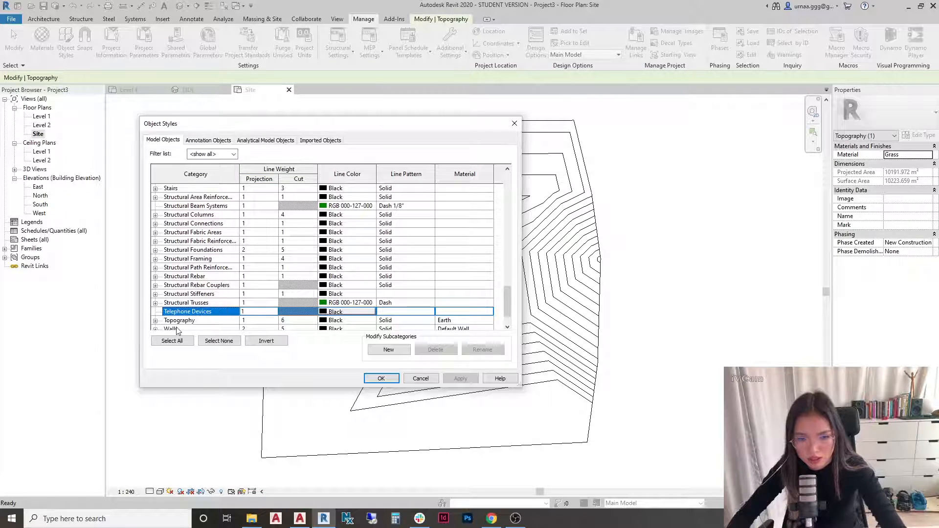
scroll(180, 330, down, 1)
click(186, 304)
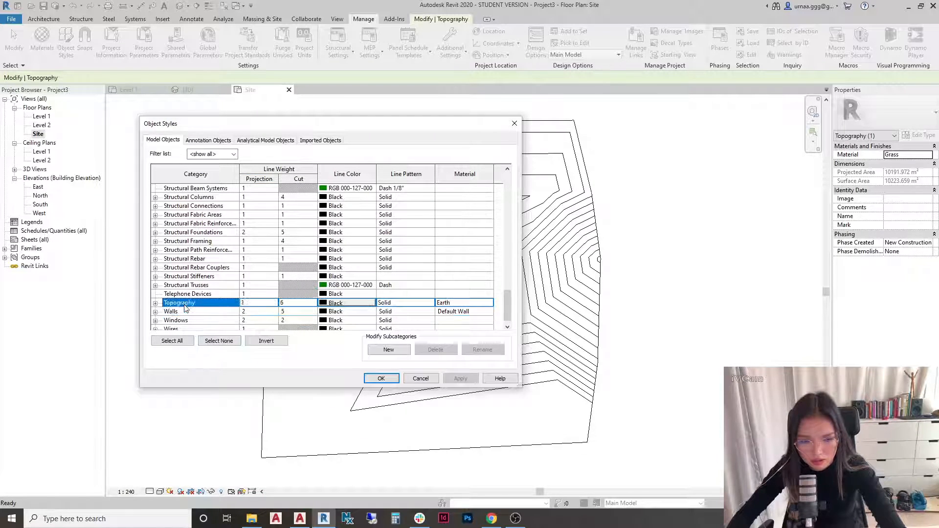
click(156, 303)
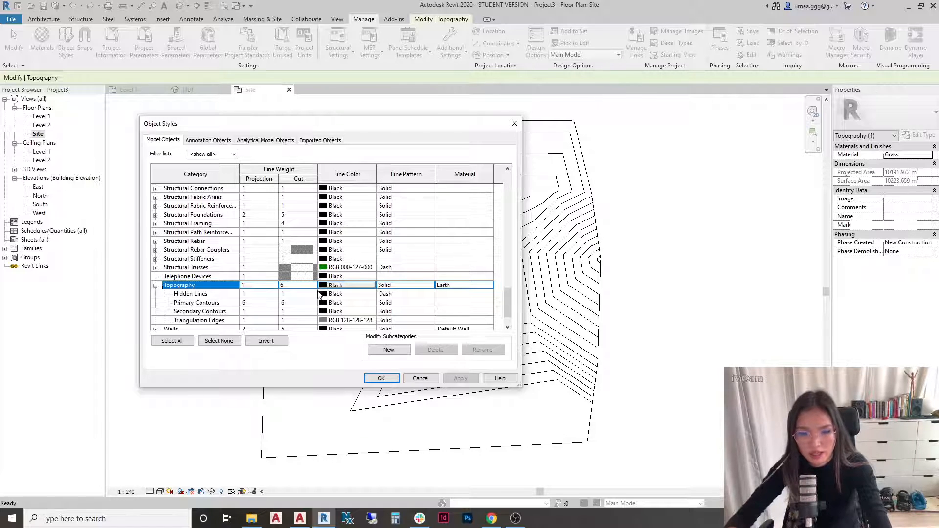
Step: Set the Secondary Contours line color to grey RGB 128-128-128 and accept the object style changes
click(210, 313)
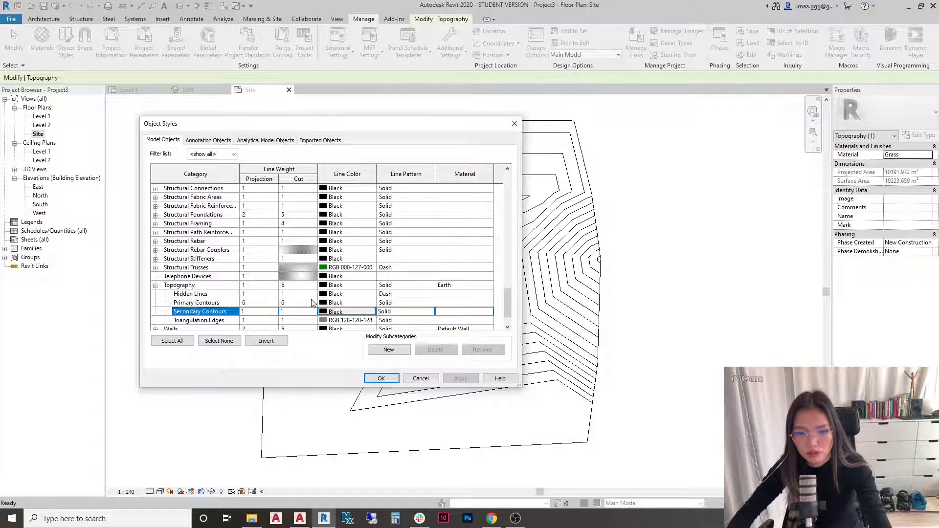
click(330, 313)
click(266, 239)
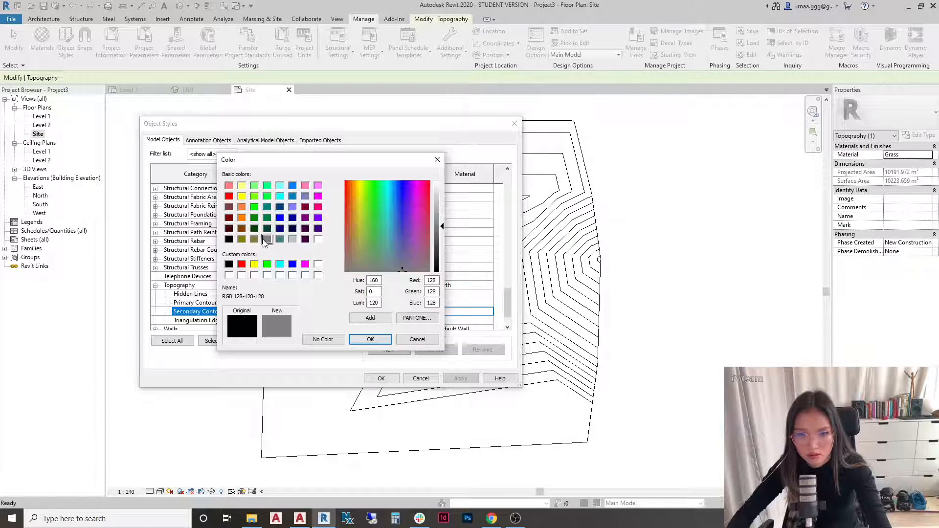
click(370, 340)
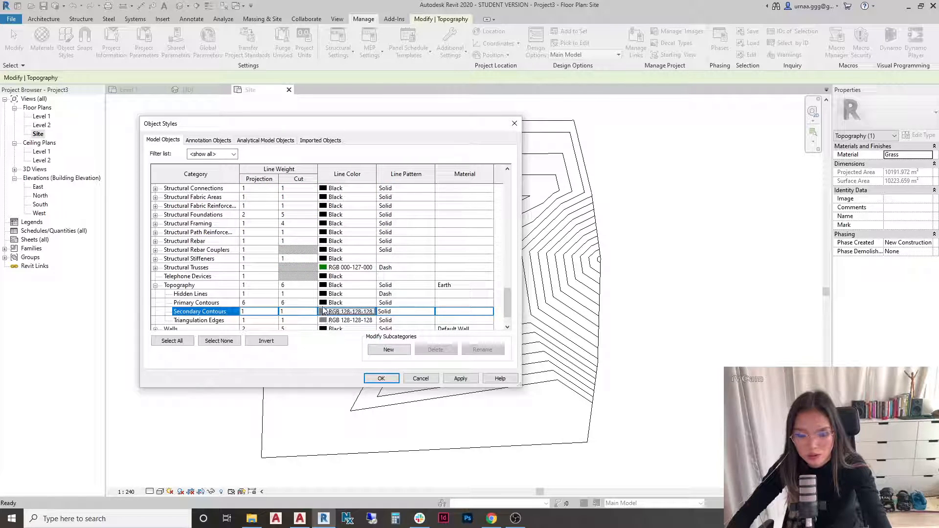
click(454, 378)
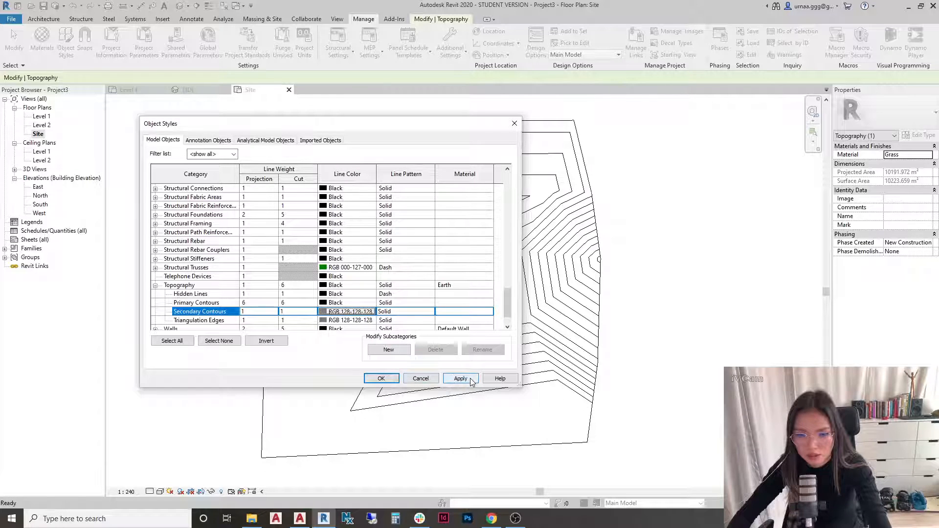
click(381, 378)
Step: Set the increment of the additional secondary contours to 1000 in the Site Settings and apply it to the terrain
scroll(515, 298, up, 3)
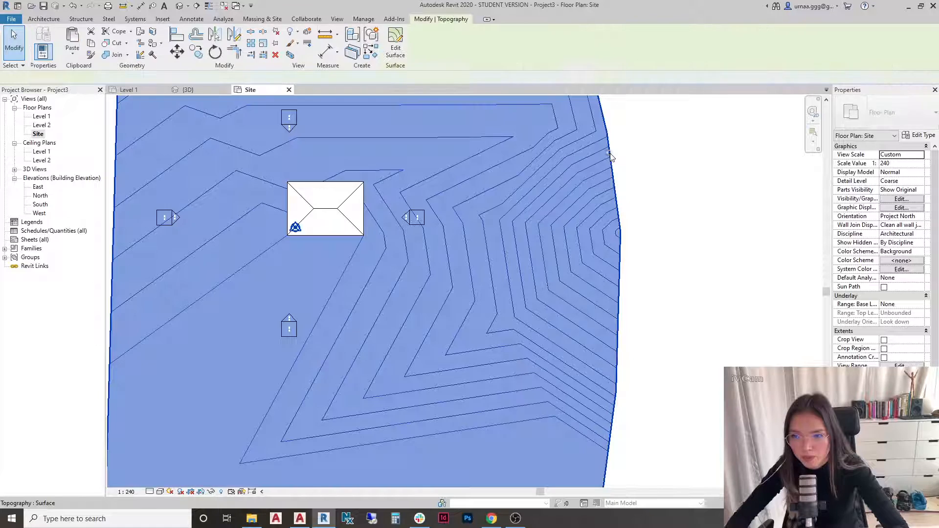
click(615, 162)
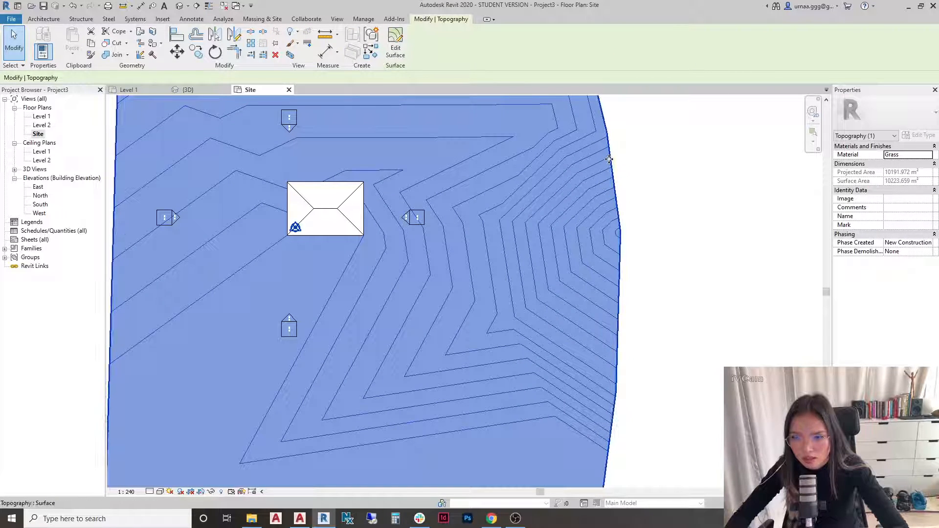
scroll(609, 159, down, 2)
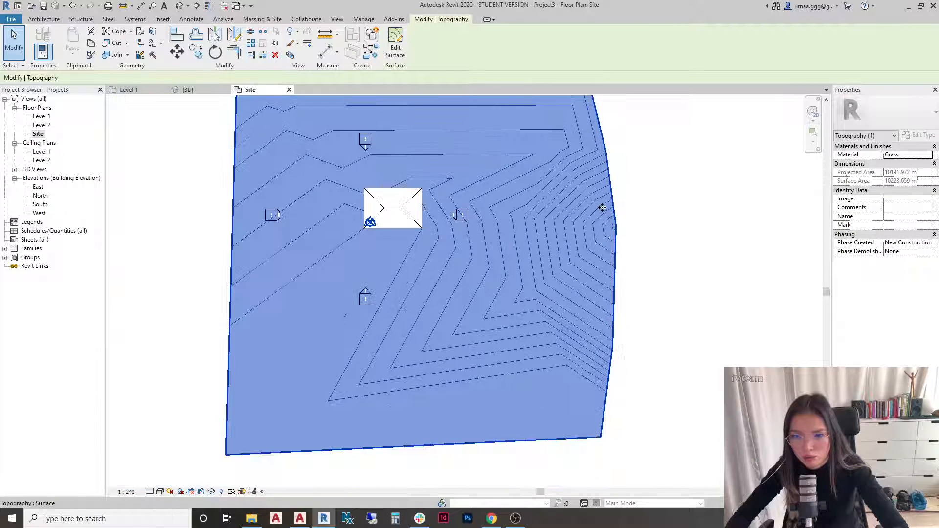
scroll(523, 270, down, 1)
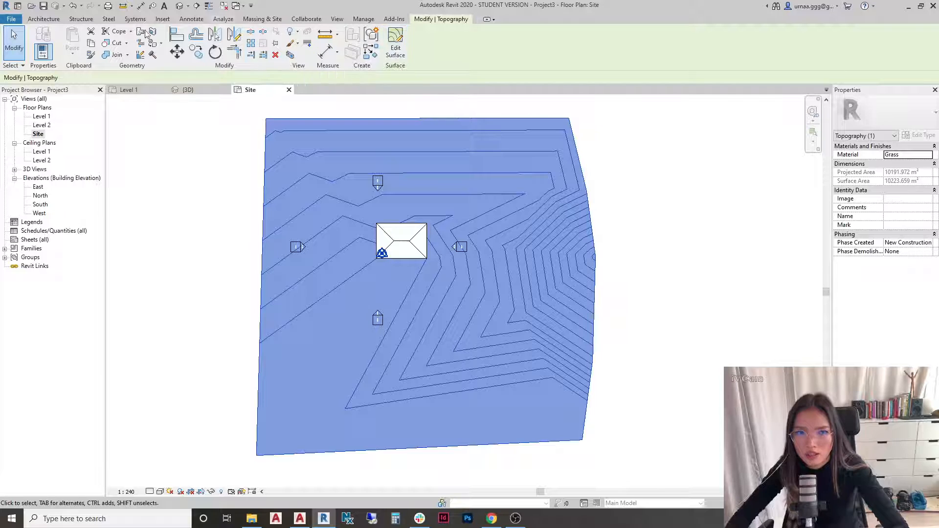
click(255, 22)
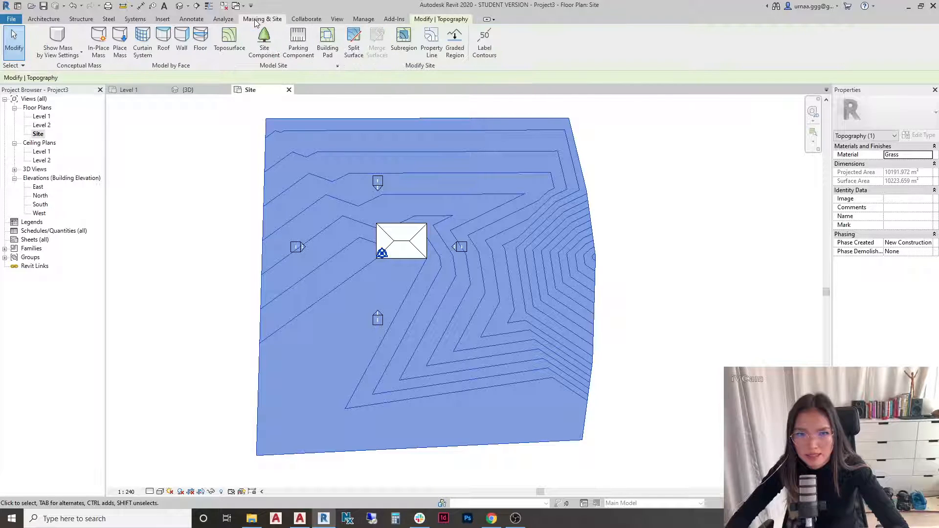
click(338, 66)
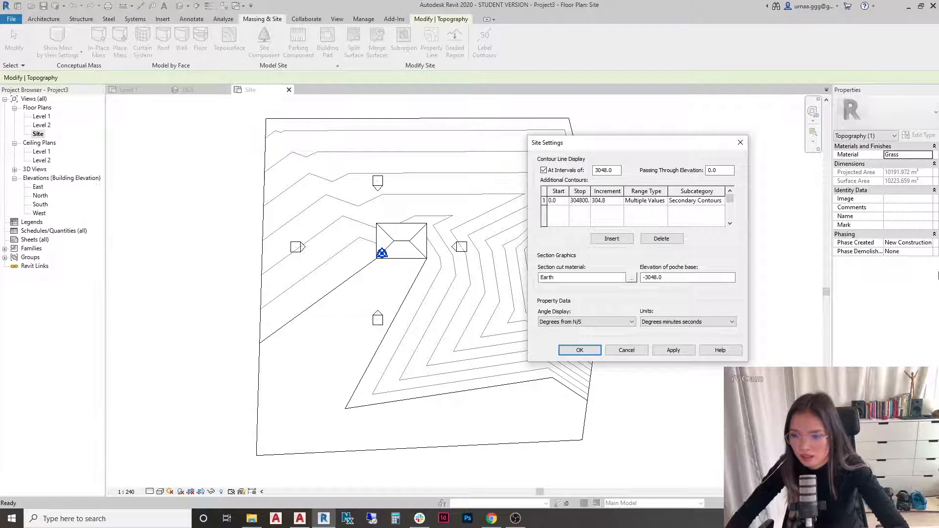
click(615, 201)
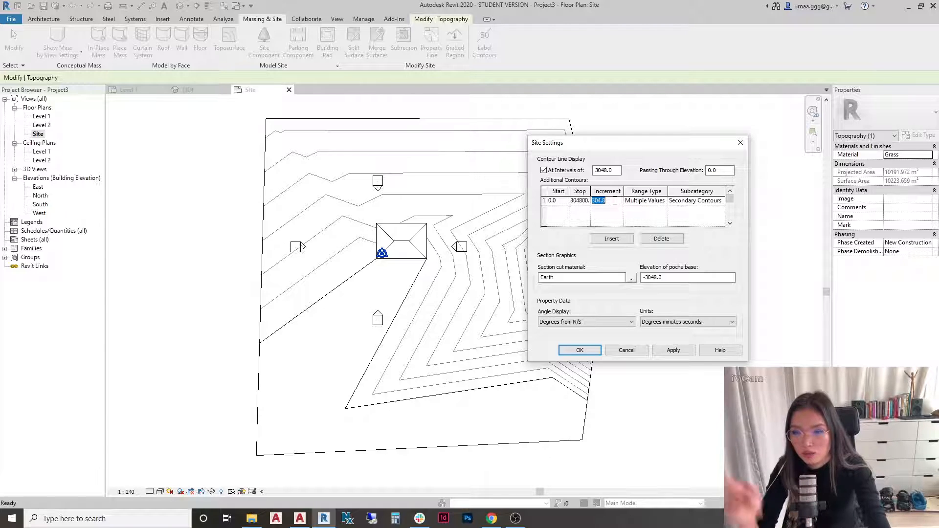
text(1000)
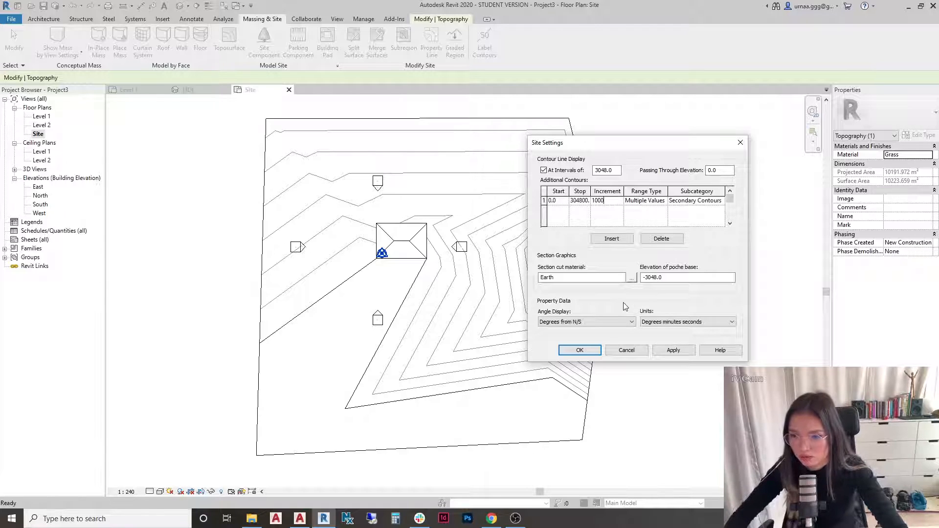
click(678, 355)
drag(666, 143, 743, 129)
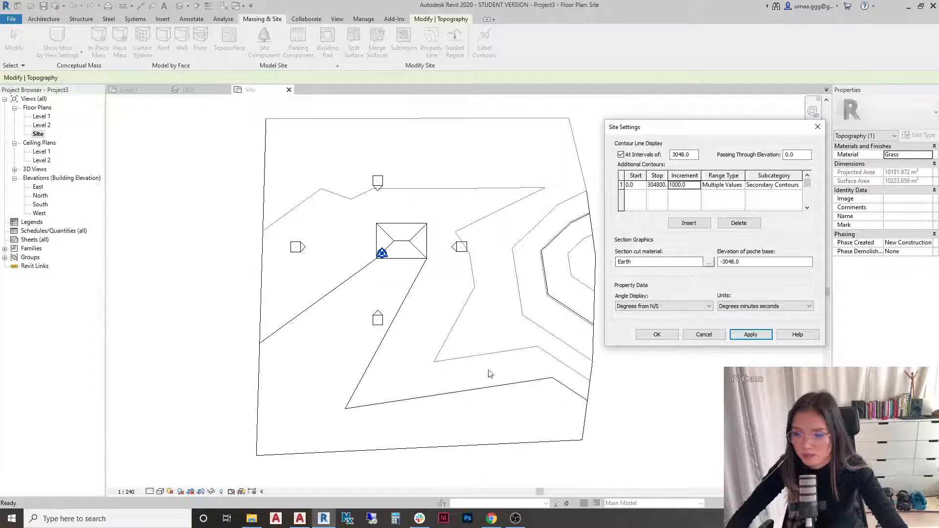
Step: Set the start elevation of the additional contours to -5000 and apply it
click(638, 185)
drag(634, 185, 571, 190)
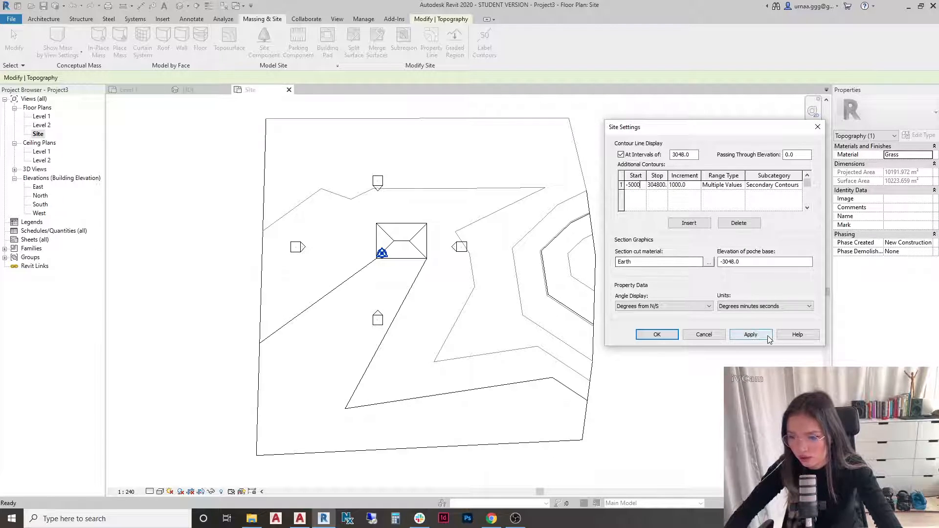
click(750, 334)
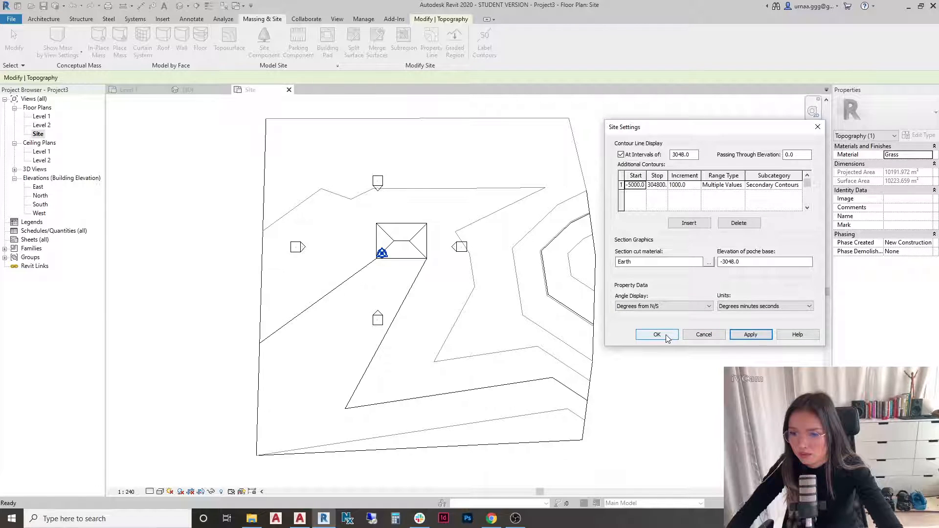
Step: Set the increment of the additional contours to 500 and accept the Site Settings
click(688, 186)
drag(689, 186, 641, 188)
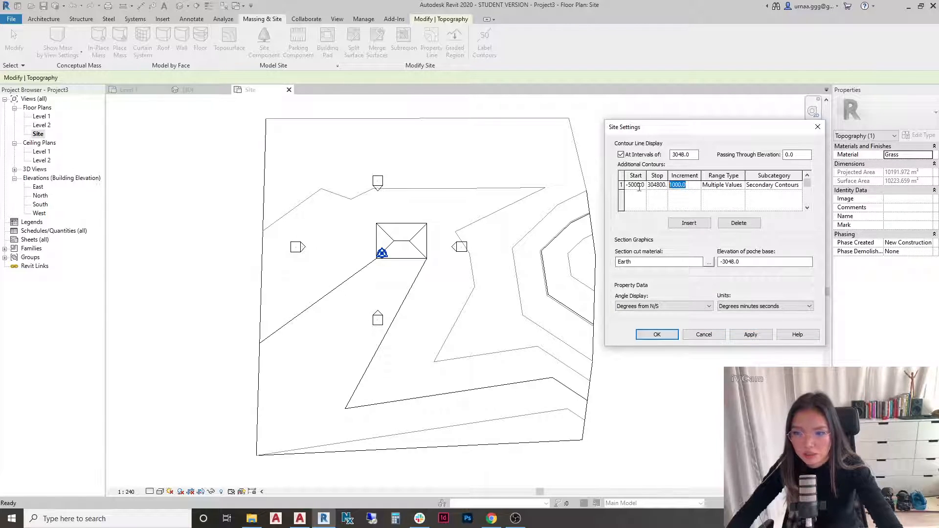
text(500)
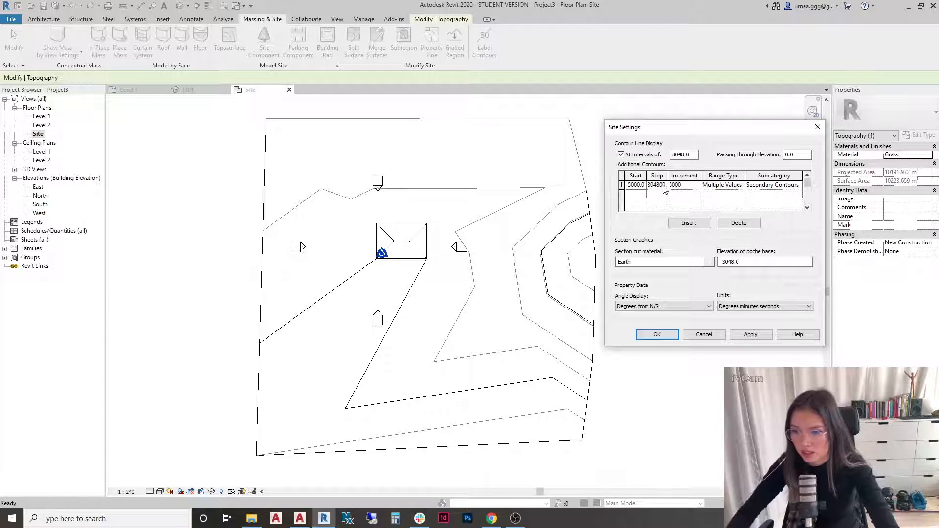
click(750, 334)
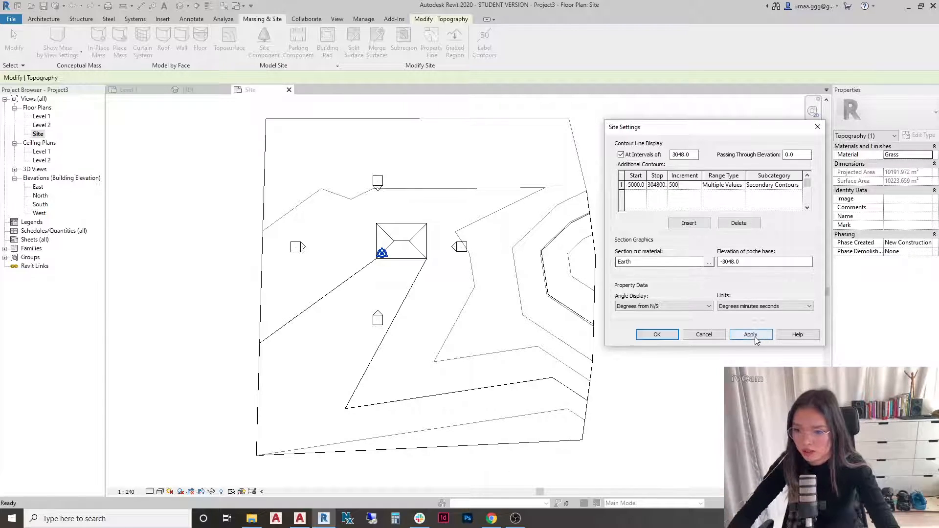
click(657, 335)
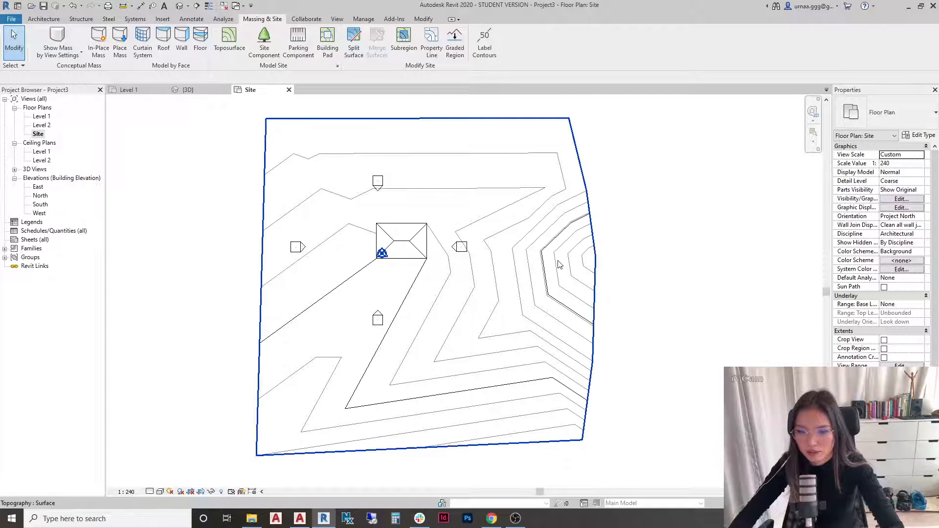
Step: Examine the contour lines in the Site plan and how the building meets the terrain in the 3D view
scroll(413, 290, up, 2)
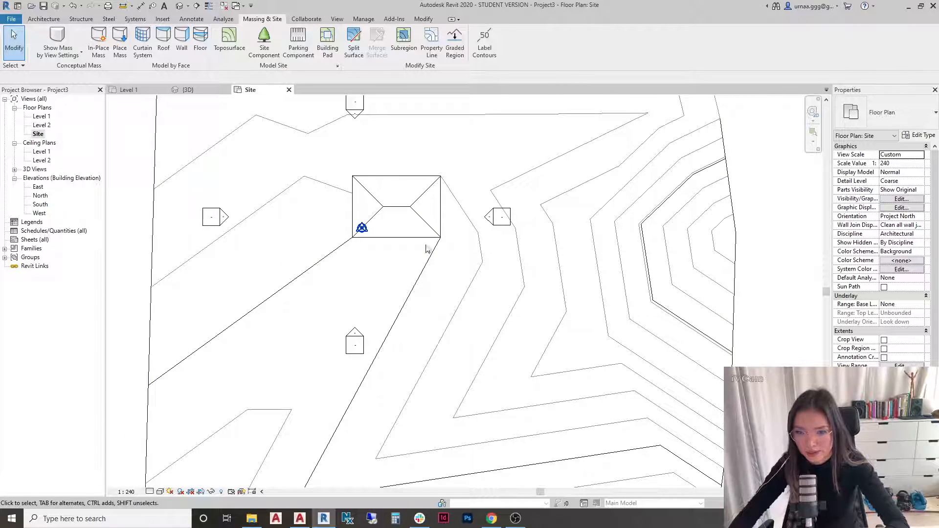
scroll(424, 250, down, 1)
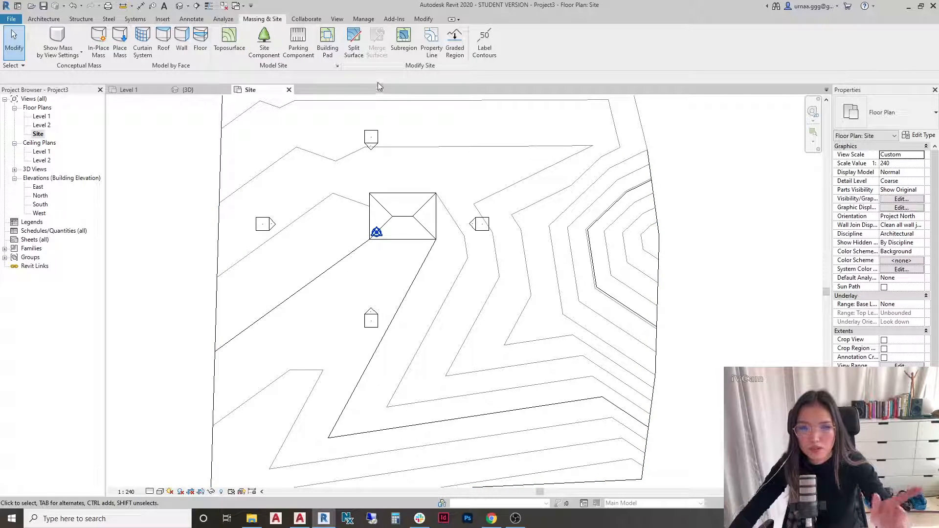
click(188, 91)
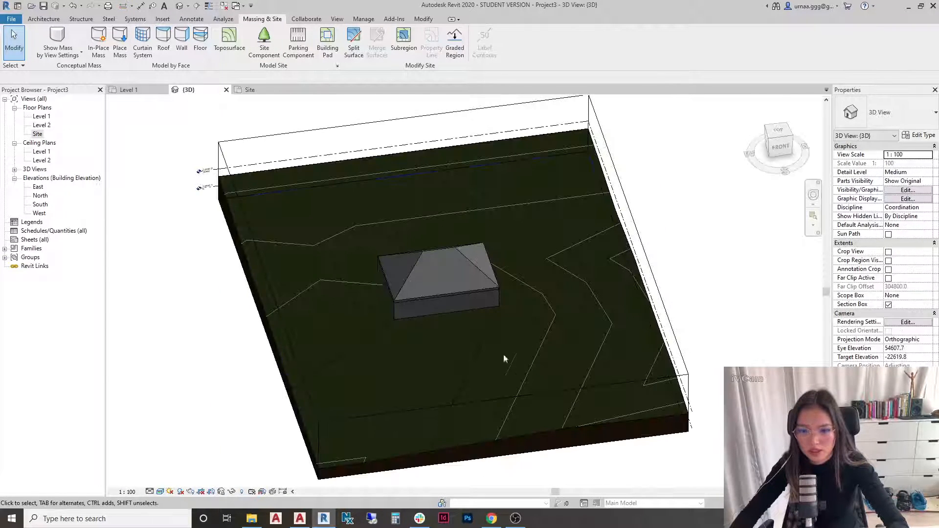
scroll(374, 317, up, 3)
shift+middle_drag(311, 311, 440, 289)
shift+middle_drag(410, 336, 372, 339)
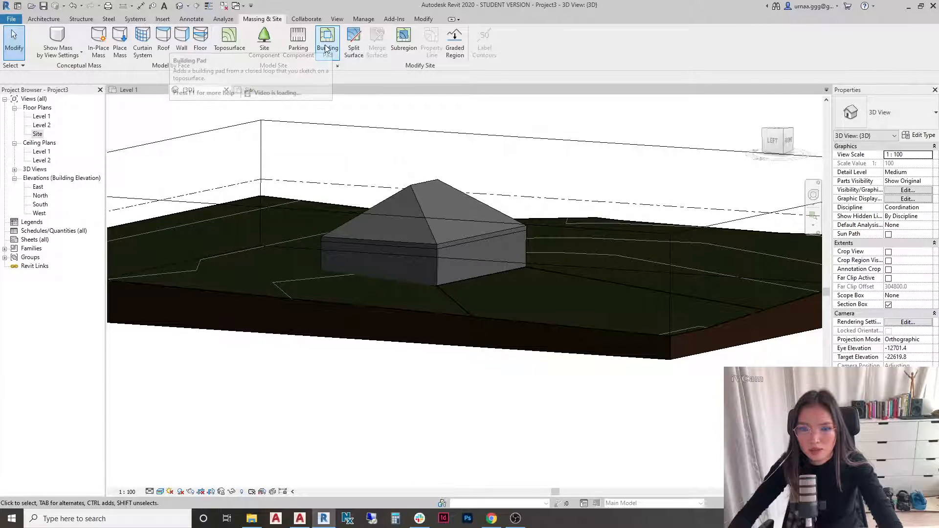
Step: Sketch a building pad boundary in the Site plan by picking the four outer edges of the building's roof
click(327, 47)
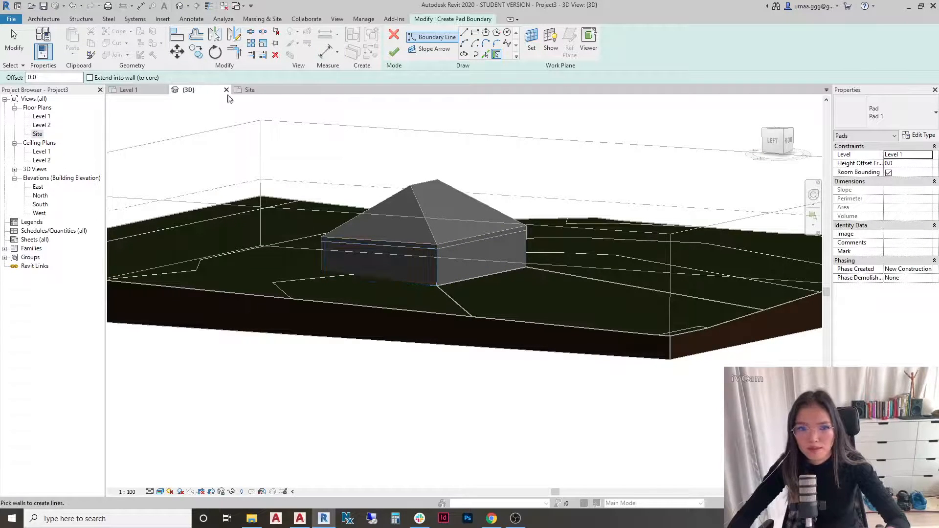
click(264, 91)
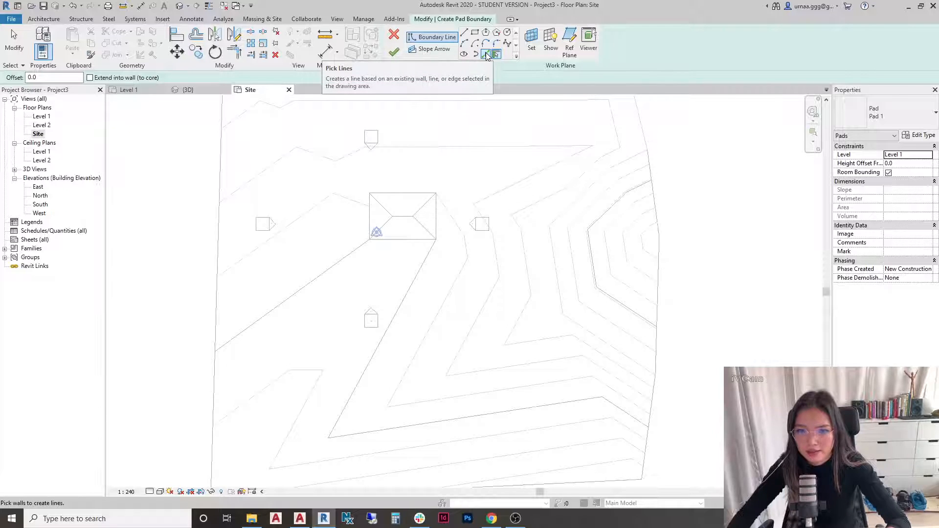
click(487, 55)
scroll(441, 213, up, 2)
click(433, 210)
click(402, 253)
click(331, 213)
click(363, 183)
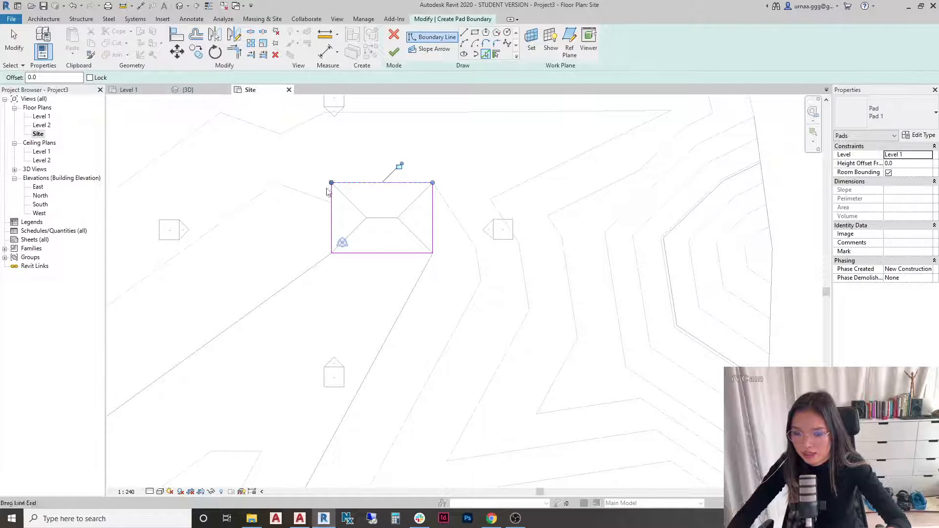
Step: Set the pad's height offset from Level 1 to -200
click(913, 155)
click(928, 156)
click(927, 157)
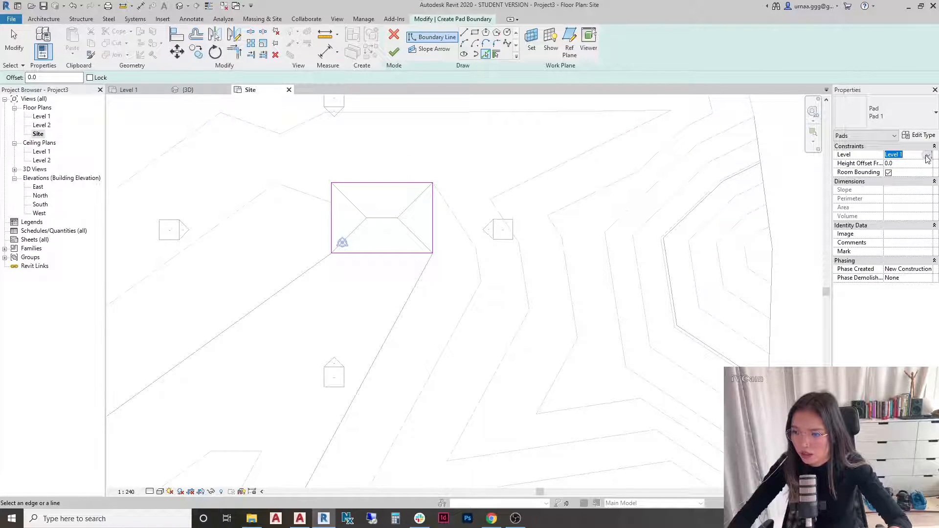
click(901, 163)
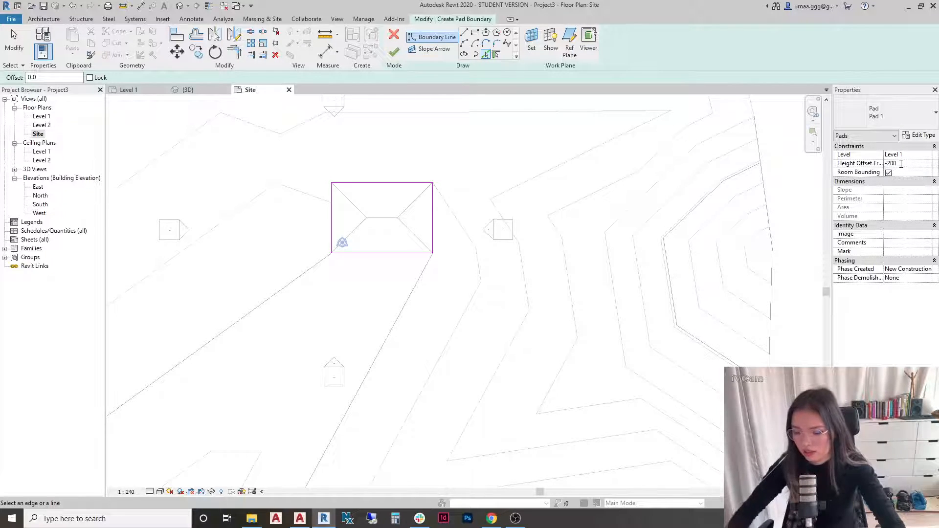
key(Return)
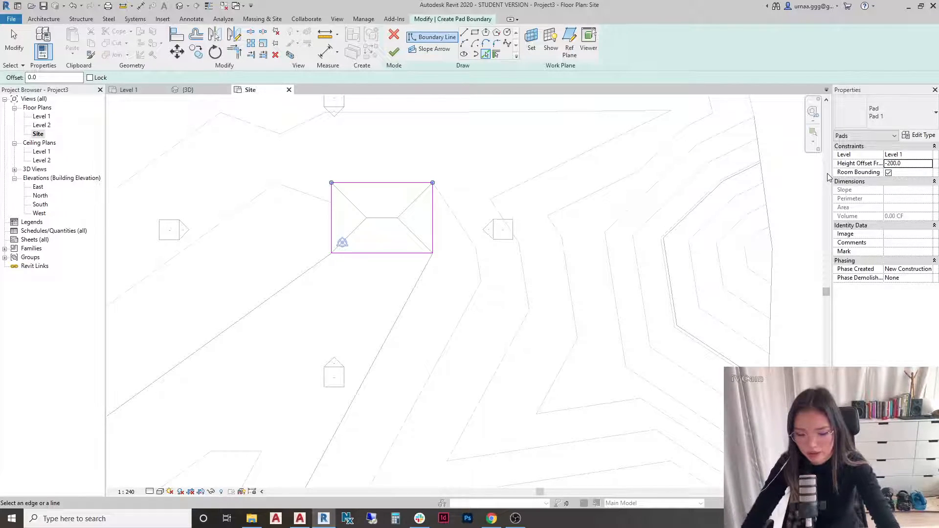
Step: Set the pad's height offset from Level 1 to 0 and finish the building pad
click(902, 166)
key(BackSpace)
key(BackSpace)
key(BackSpace)
key(BackSpace)
key(BackSpace)
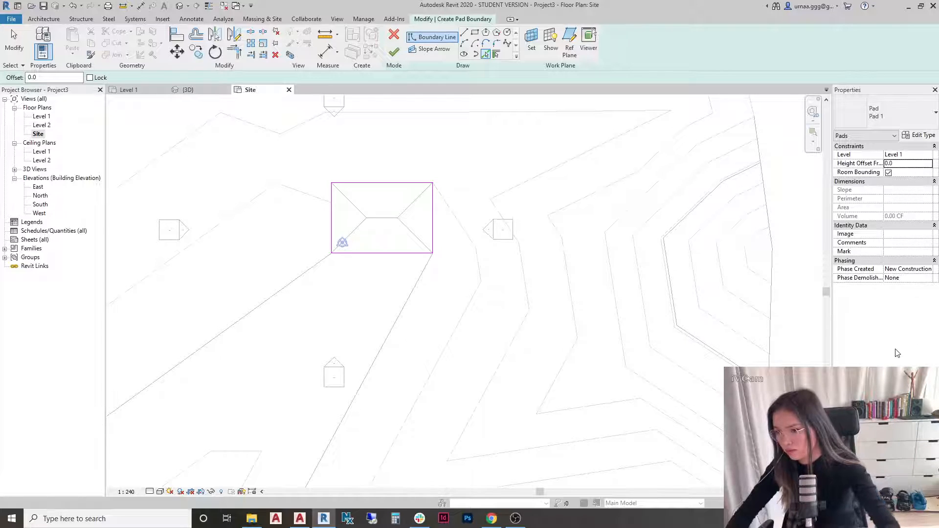
text(0)
key(Return)
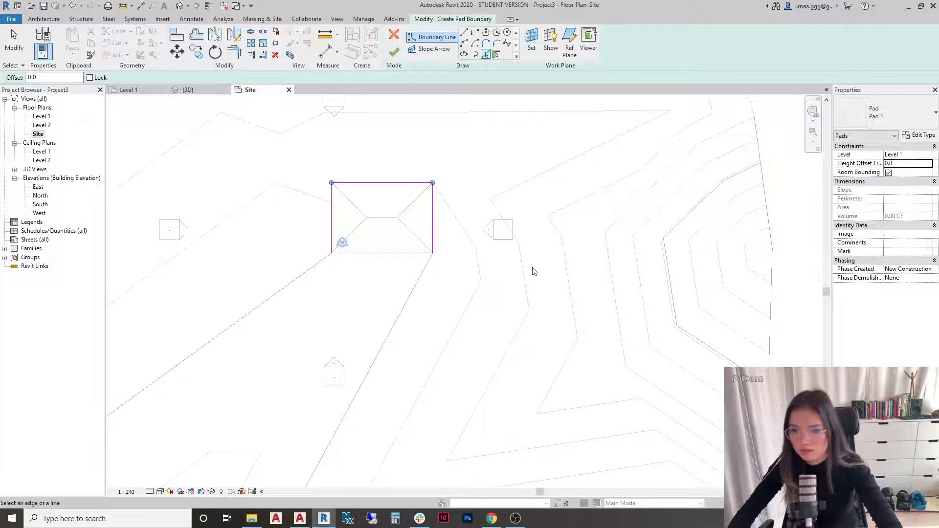
click(394, 51)
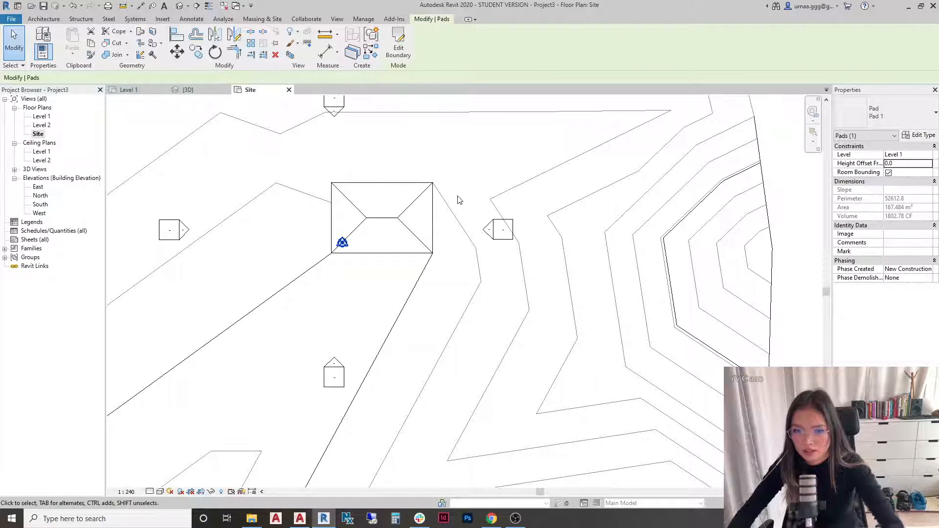
Step: Examine in the 3D view how the new pad sits in the toposurface, from below and around the building's walls and roof
scroll(353, 316, down, 2)
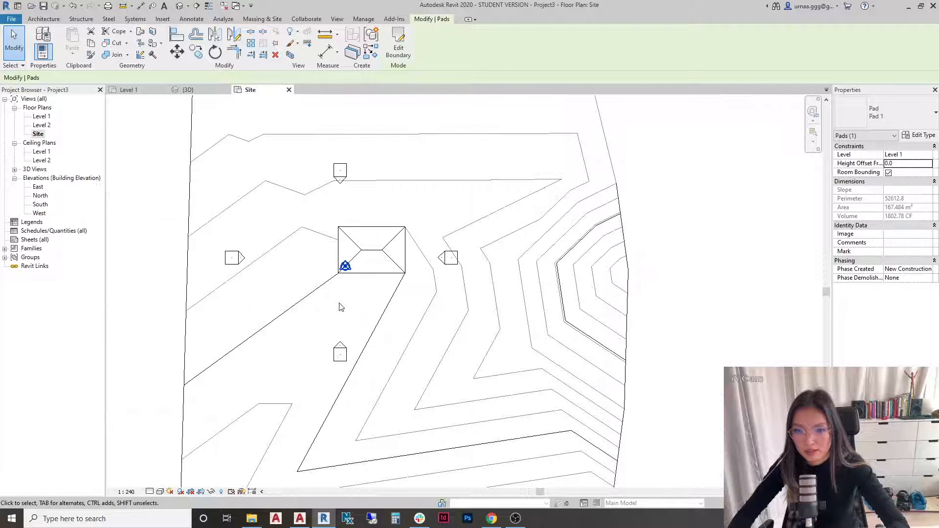
click(182, 94)
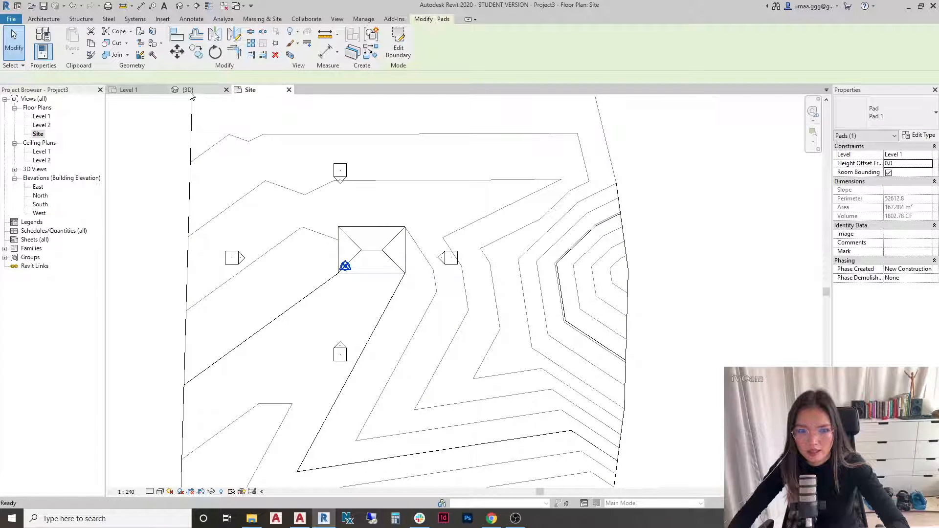
shift+middle_drag(474, 404, 375, 269)
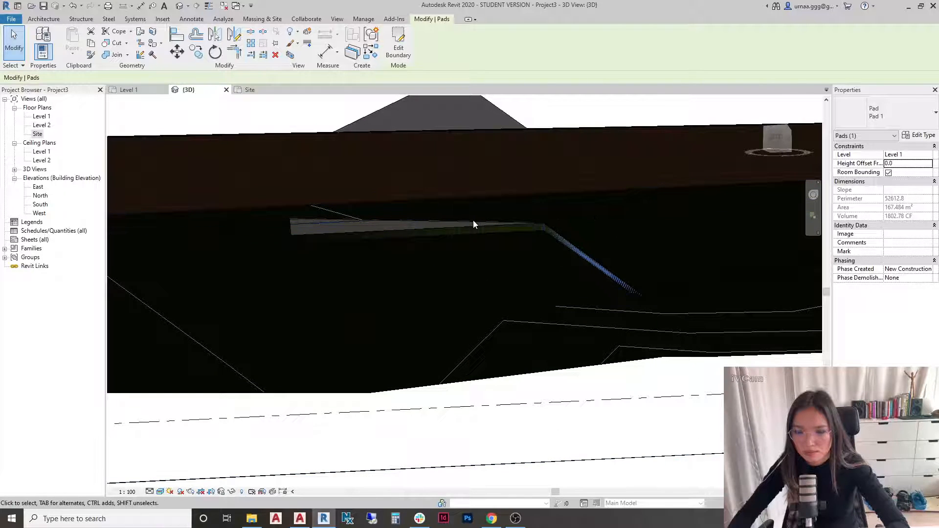
scroll(345, 230, down, 1)
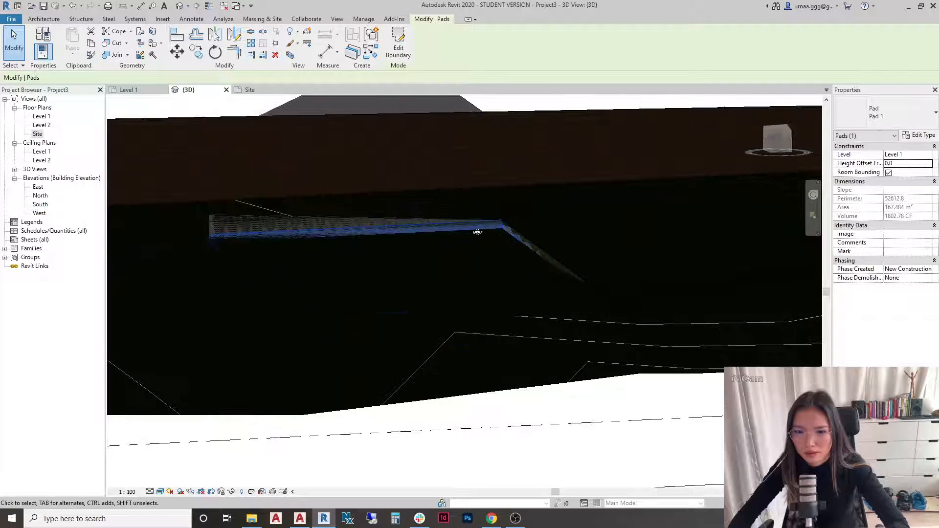
shift+middle_drag(576, 203, 524, 306)
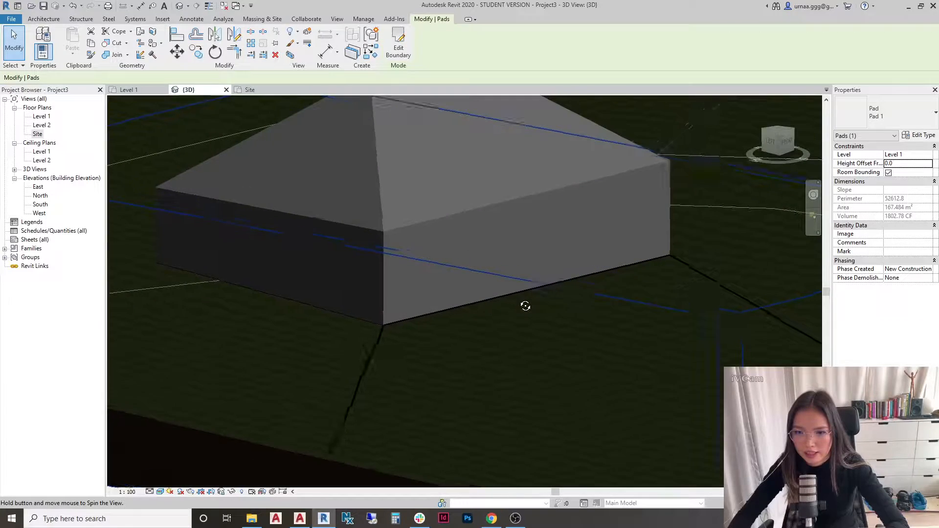
click(384, 242)
scroll(388, 339, down, 5)
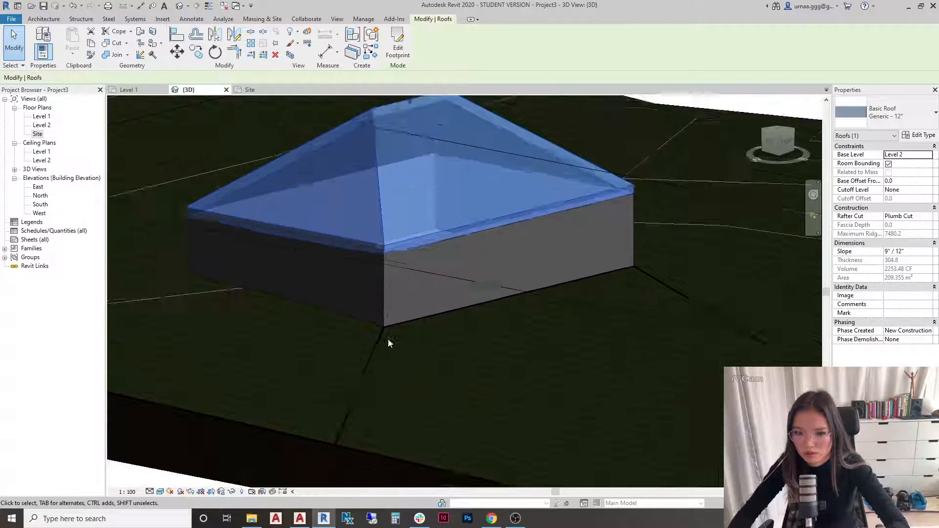
shift+middle_drag(363, 392, 411, 336)
click(411, 341)
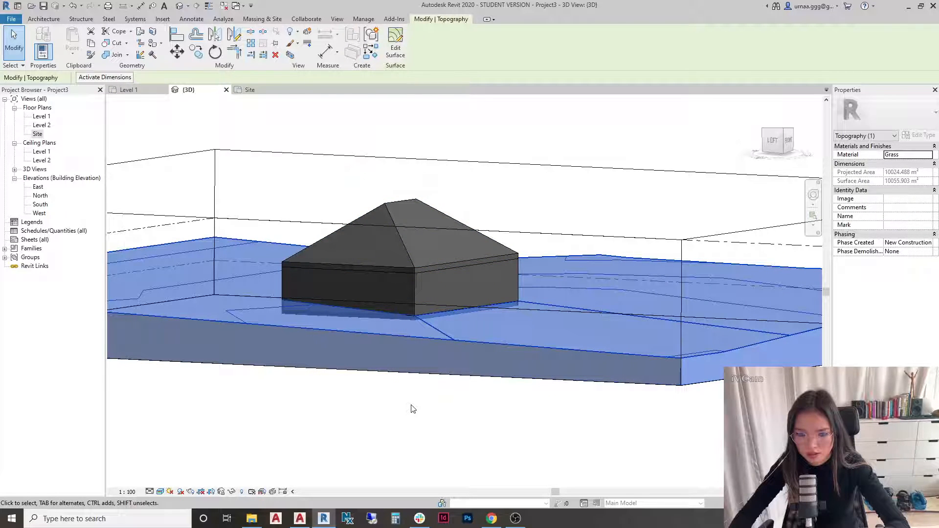
shift+middle_drag(403, 409, 448, 360)
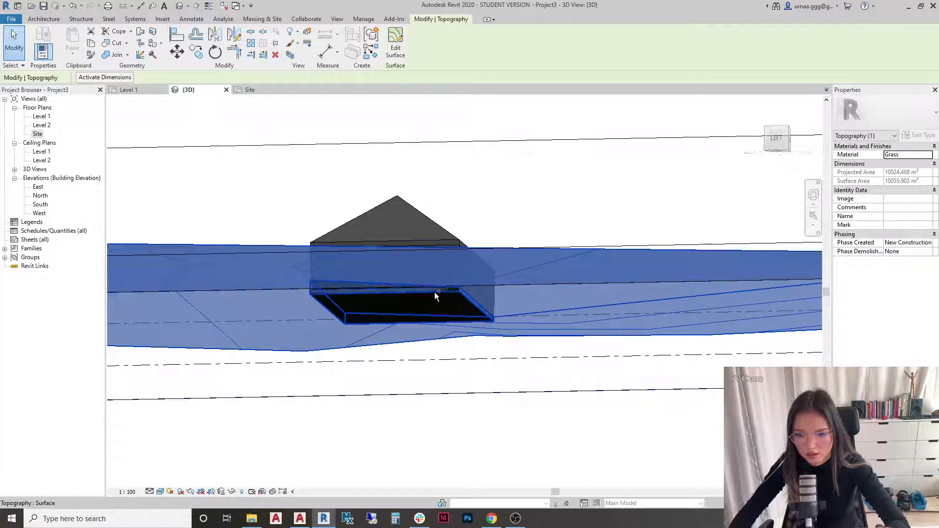
shift+middle_drag(486, 269, 413, 292)
click(396, 294)
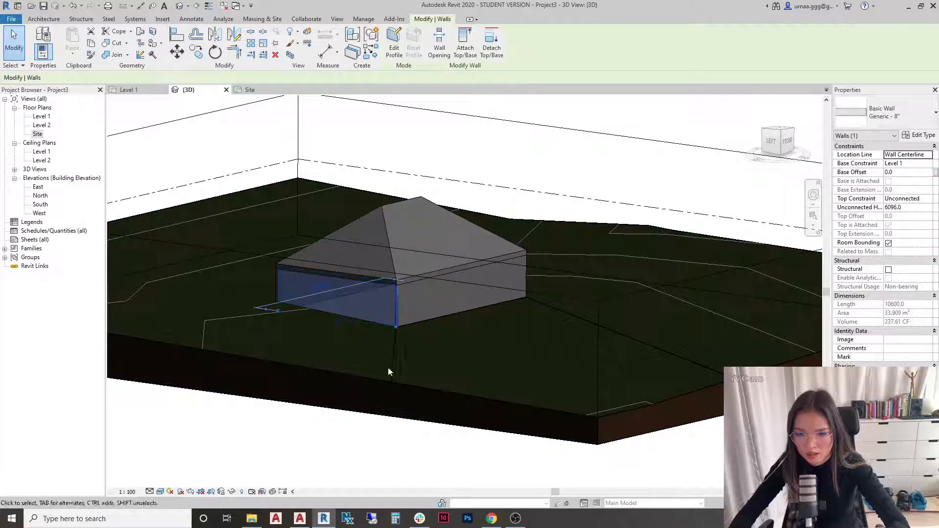
Step: Pull one side of the 3D view's section box inward through the building so it cuts the roof, walls, pad and terrain
scroll(353, 254, down, 2)
click(401, 176)
shift+middle_drag(543, 253, 225, 296)
drag(245, 312, 367, 298)
scroll(392, 271, up, 3)
shift+middle_drag(345, 271, 400, 287)
scroll(472, 343, up, 4)
Step: Select the exposed pad in the cut 3D view and examine how it meets the walls and the surrounding terrain
click(496, 327)
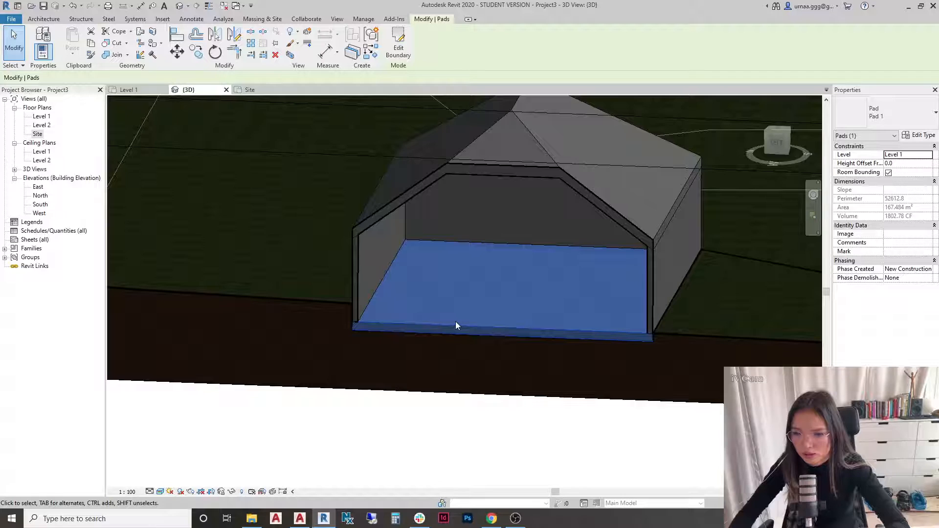
scroll(456, 321, down, 4)
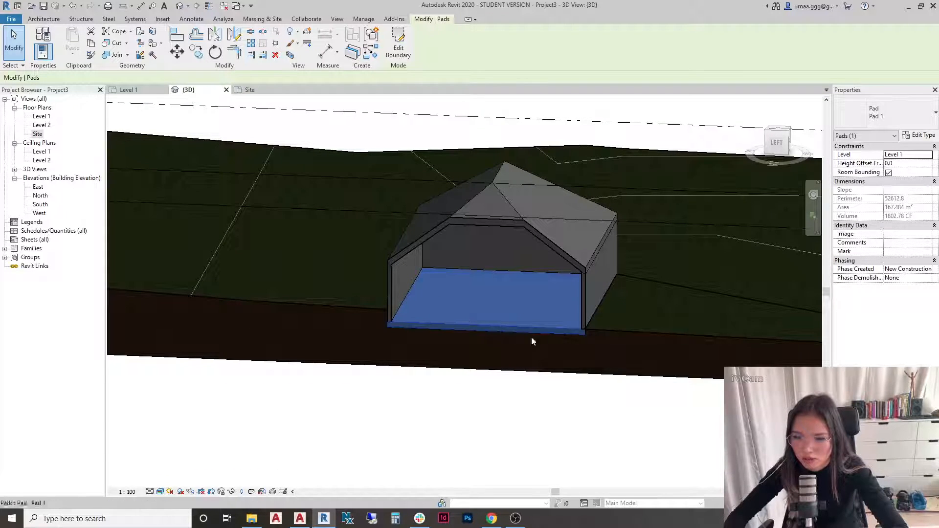
scroll(511, 361, down, 3)
shift+middle_drag(549, 352, 403, 331)
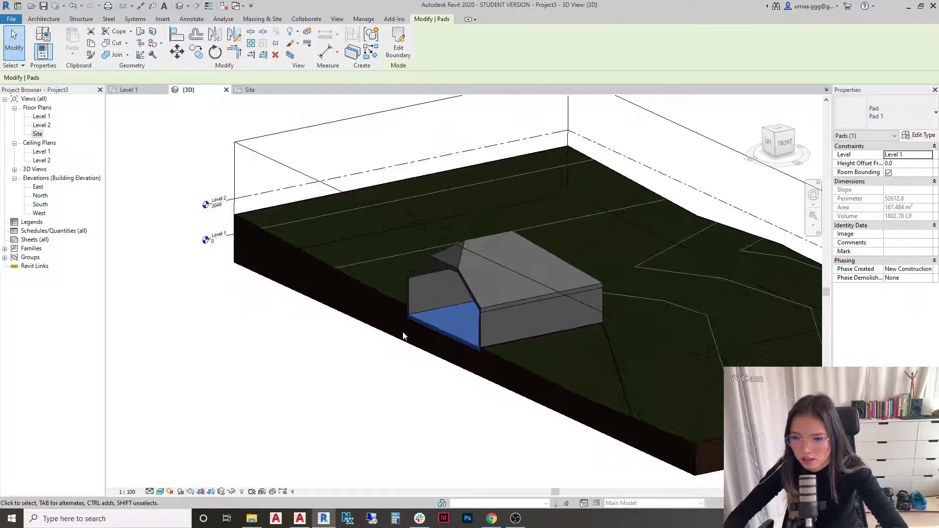
scroll(406, 328, up, 5)
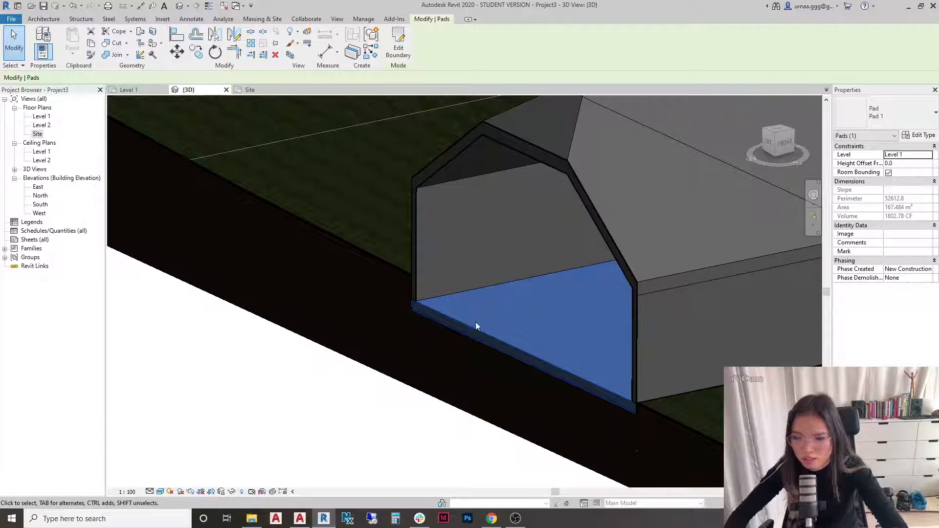
scroll(481, 321, down, 3)
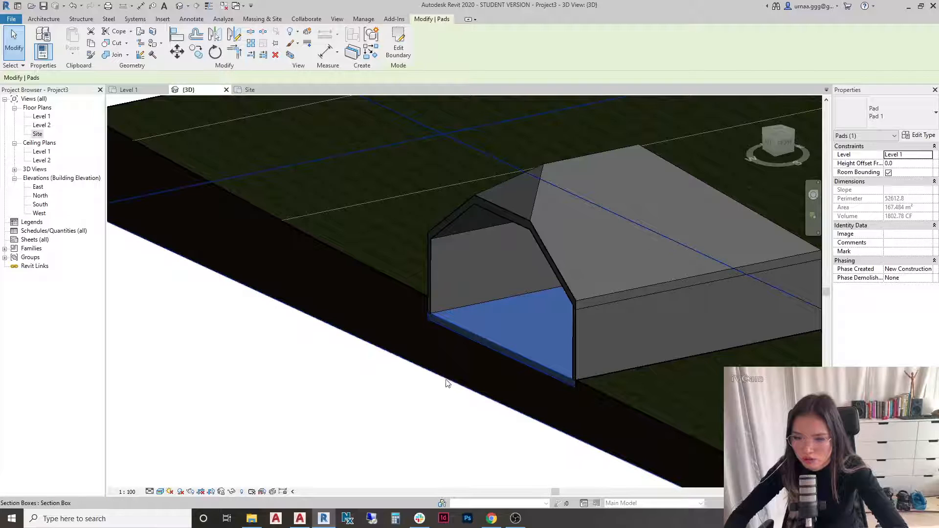
shift+middle_drag(443, 329, 620, 344)
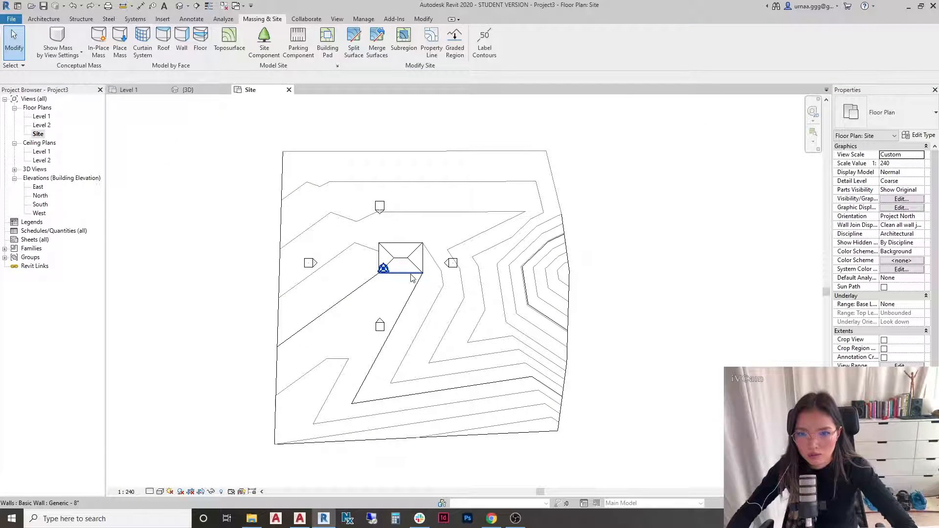
Step: Start a subregion in the Site plan and outline the building by picking its four outer edges with a 2000 offset
scroll(372, 262, up, 1)
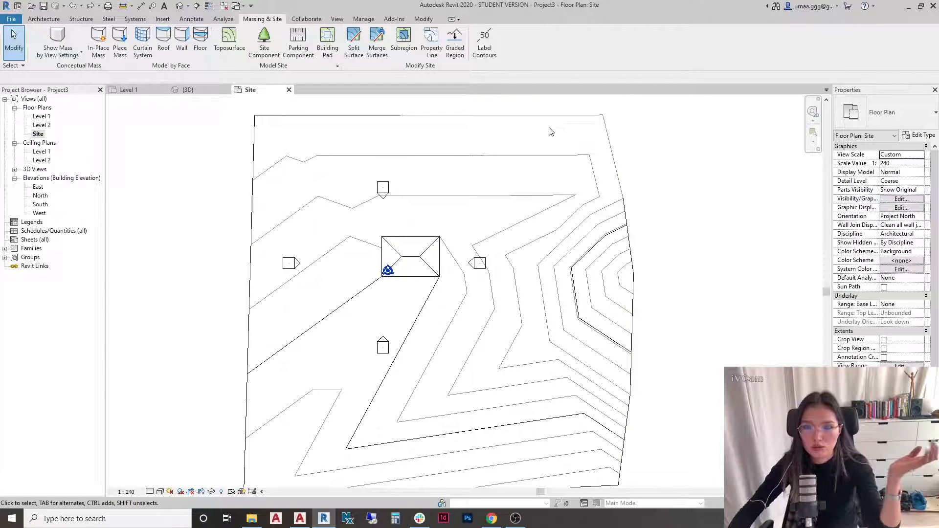
click(404, 42)
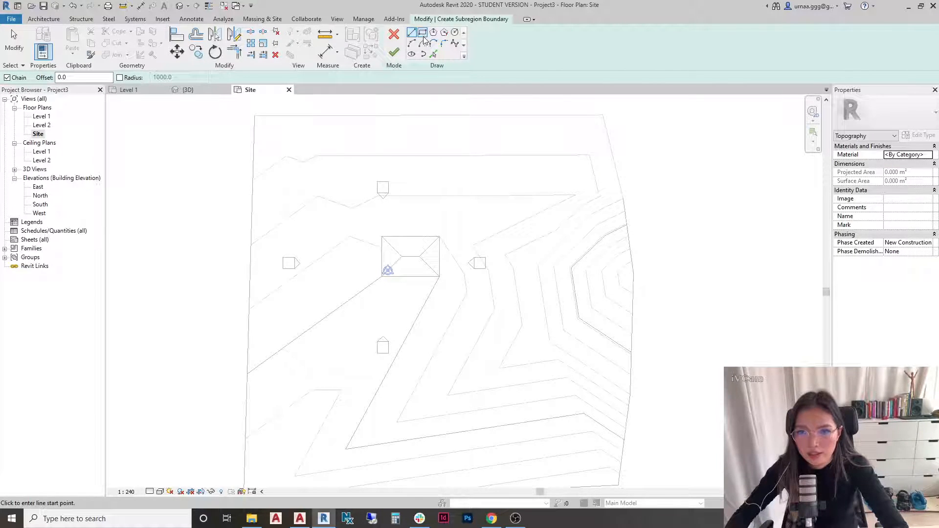
click(434, 56)
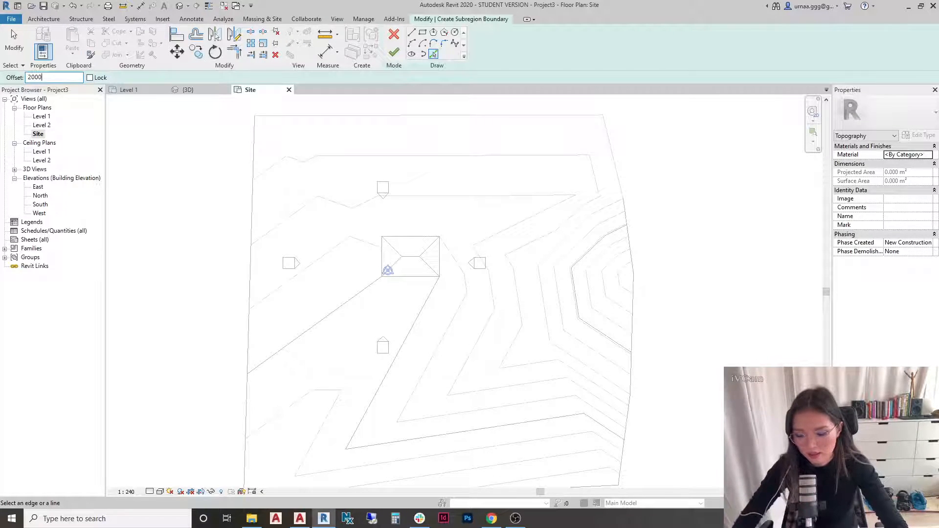
click(382, 262)
click(400, 237)
click(438, 254)
click(422, 277)
Step: Switch the subregion sketch to straight lines and set the line offset to 0
click(411, 32)
click(93, 78)
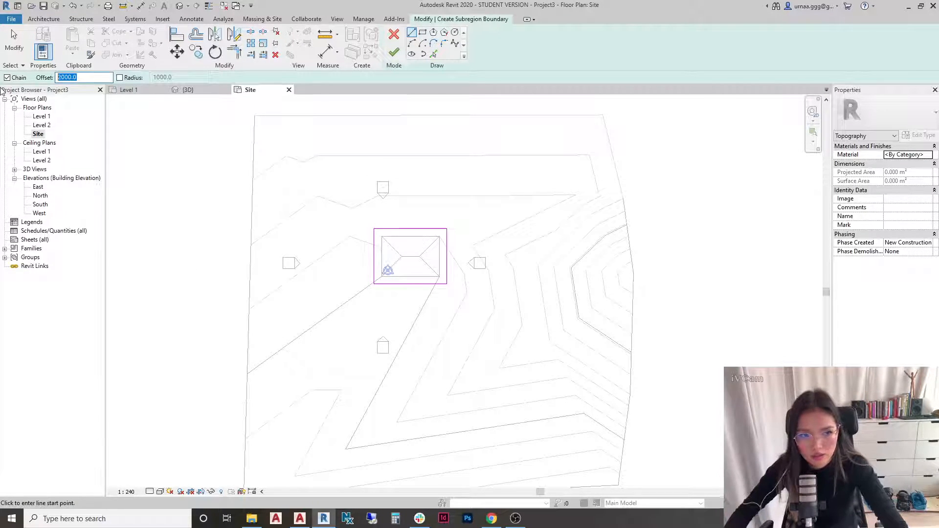
key(Return)
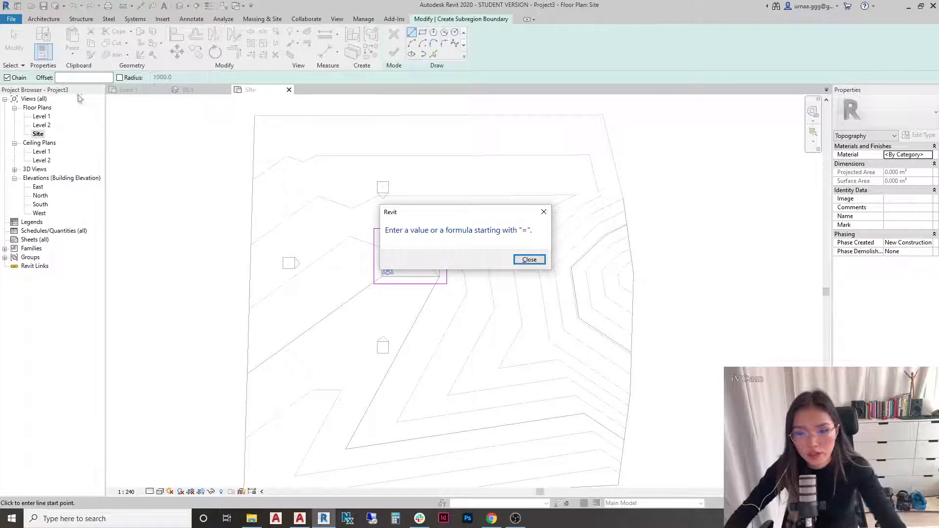
click(526, 257)
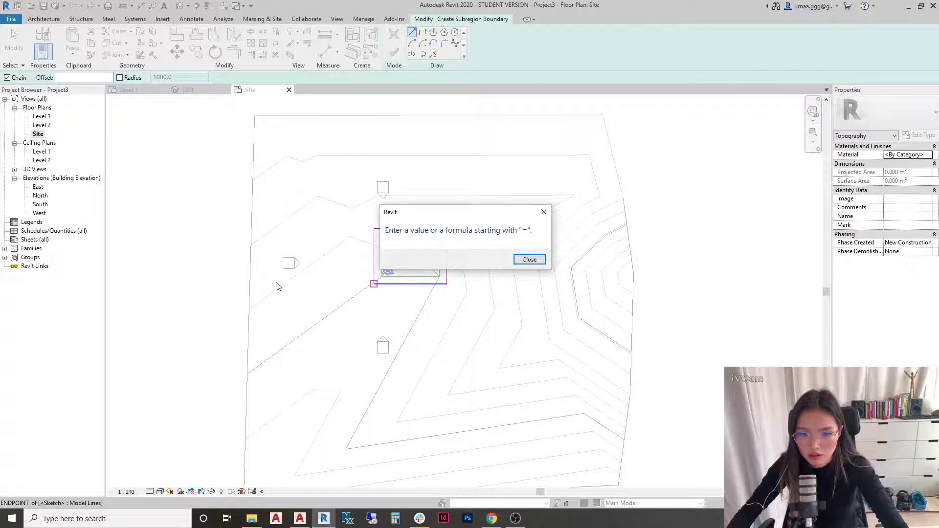
key(Return)
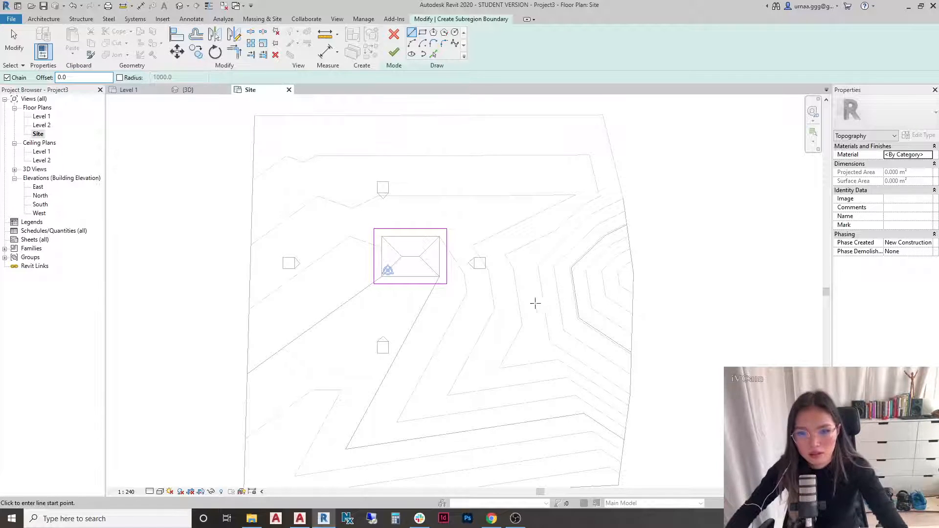
Step: Sketch a path strip from the outline's southwest corner, 40000 west past the terrain edge, with a slanted end and a parallel return line
click(374, 284)
text(40000)
key(Return)
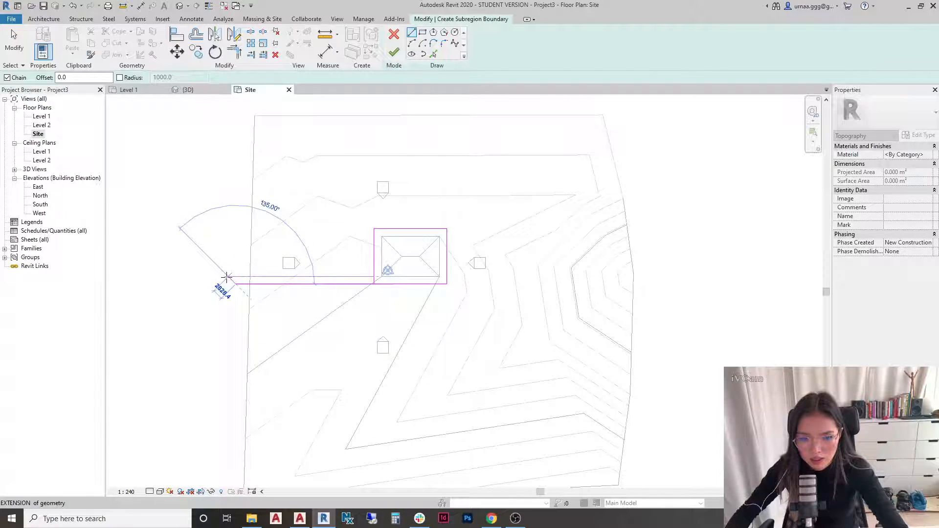
scroll(226, 278, up, 2)
click(225, 271)
key(Escape)
key(Escape)
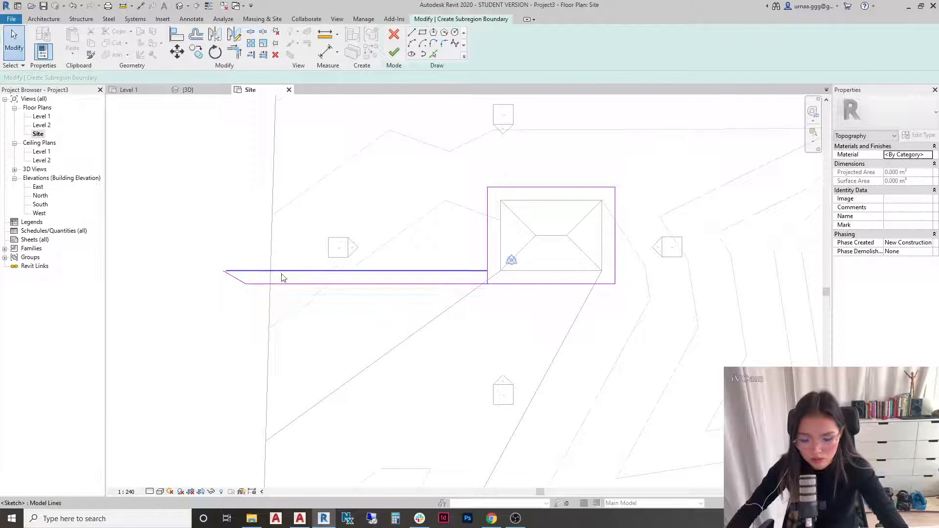
Step: Trim the outline's west side to the strip's upper line so the boundary is one closed loop, and finish the subregion
key(t)
key(r)
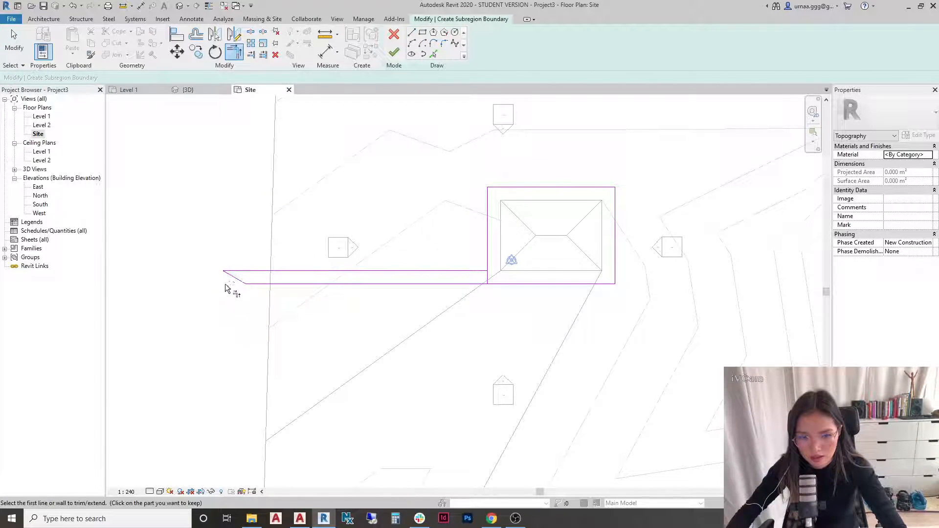
key(Escape)
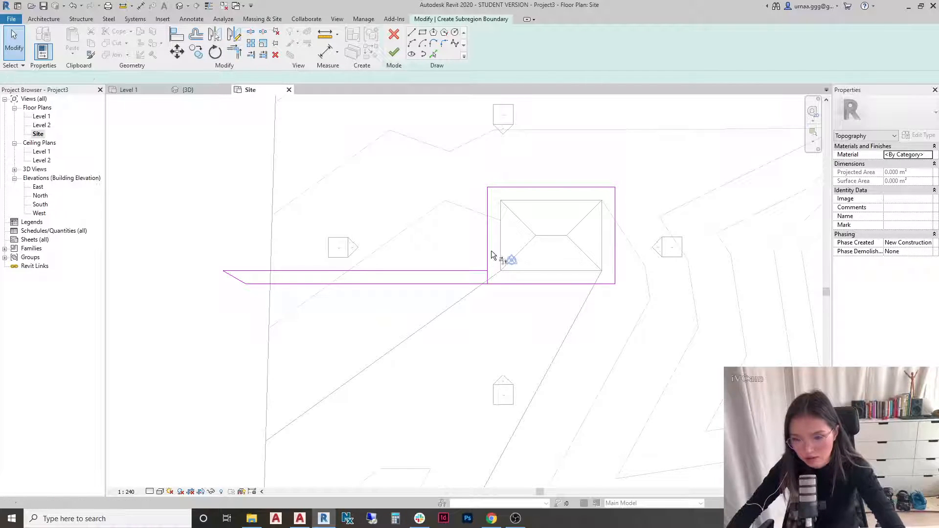
key(t)
key(r)
click(488, 248)
click(466, 270)
key(Escape)
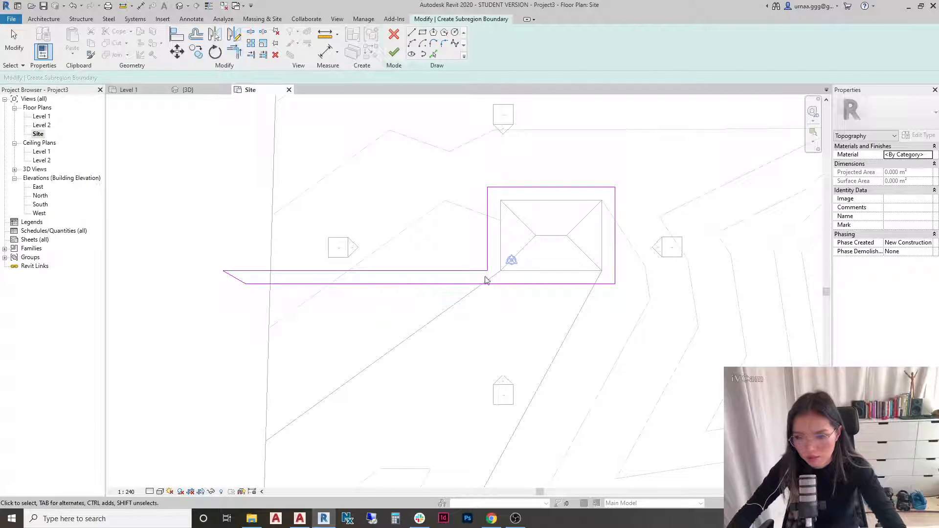
scroll(248, 289, down, 3)
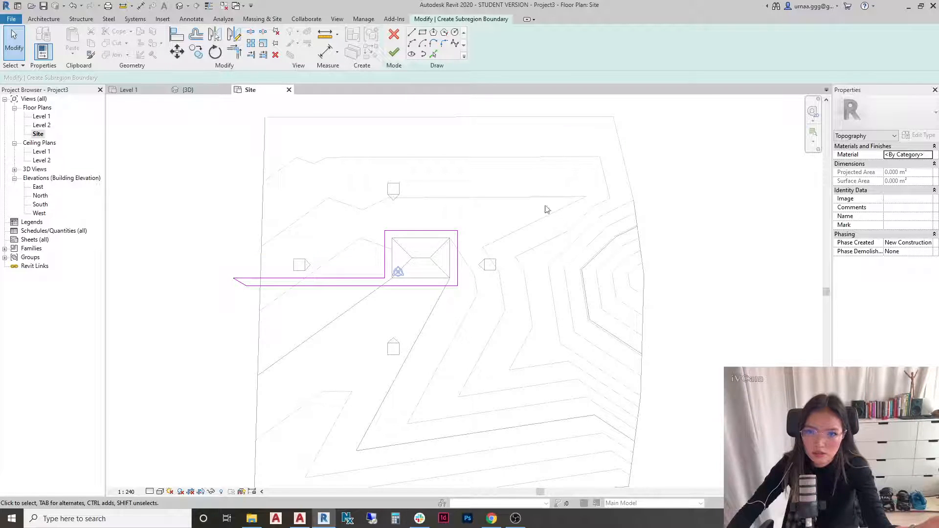
click(394, 52)
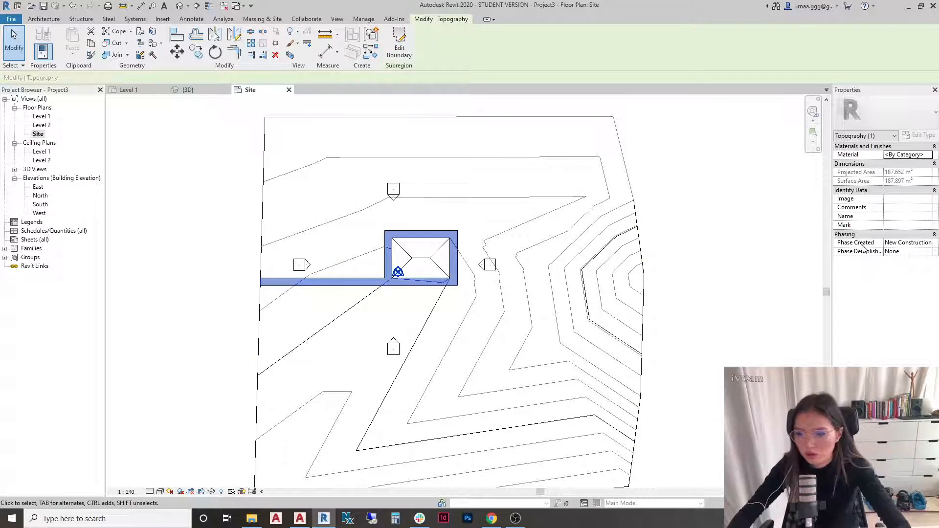
Step: Extend the 3D view's section box westward so it takes in the whole building and the path strip
click(698, 250)
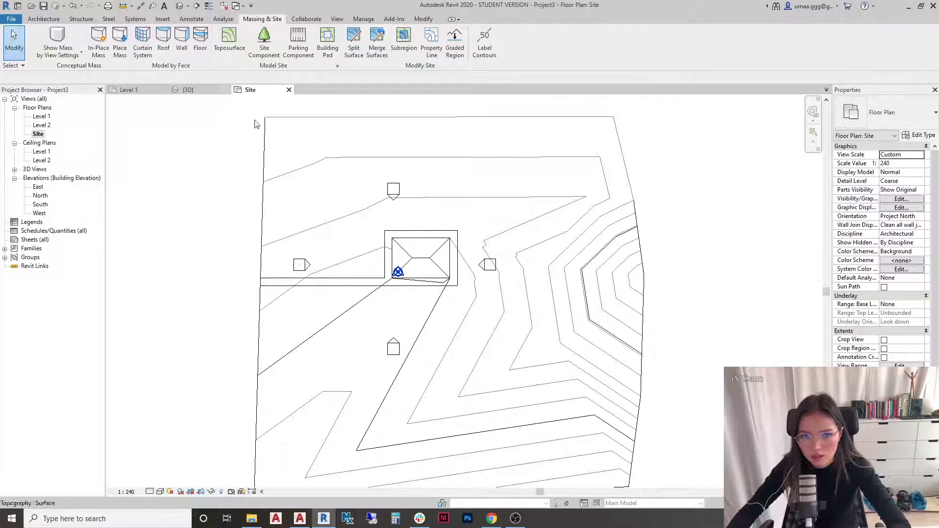
click(185, 89)
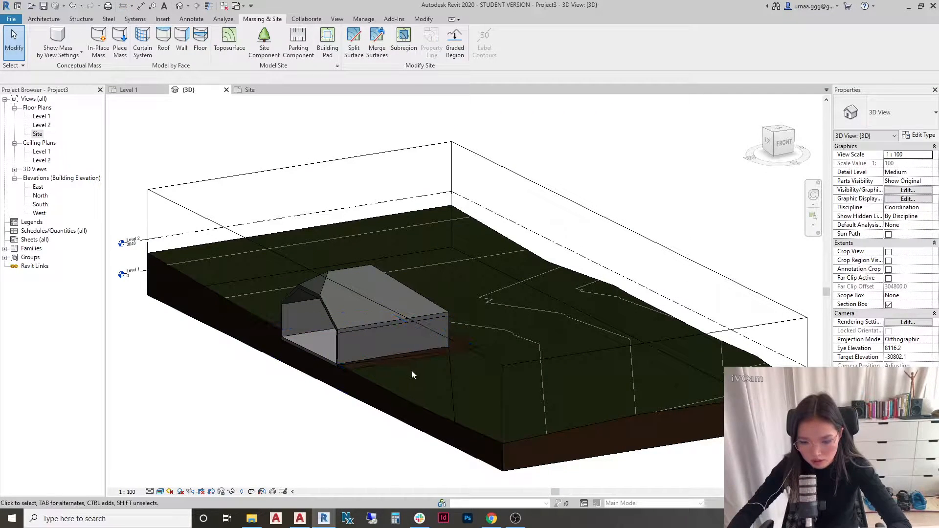
shift+middle_drag(456, 372, 427, 390)
scroll(421, 374, down, 2)
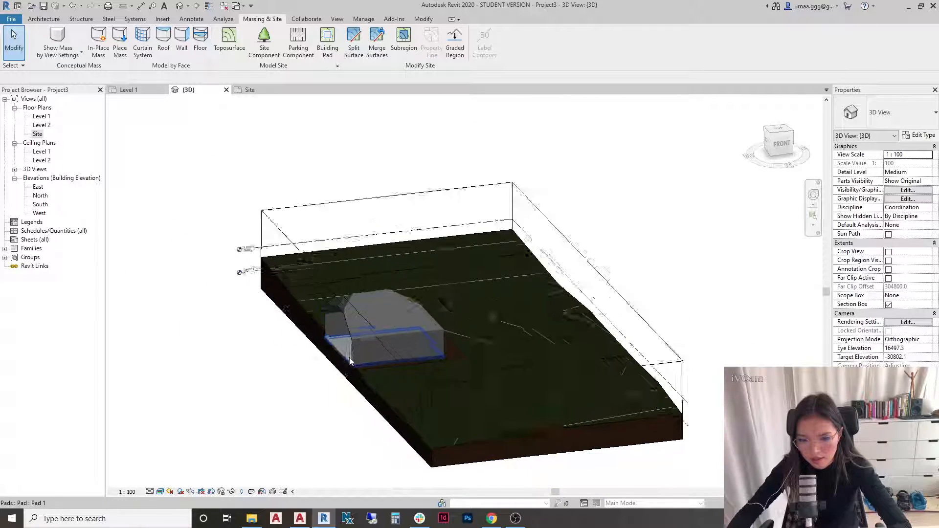
scroll(378, 358, up, 2)
scroll(504, 366, up, 1)
click(496, 344)
scroll(438, 333, down, 3)
scroll(251, 243, down, 3)
click(367, 236)
drag(353, 292, 216, 309)
scroll(293, 313, up, 4)
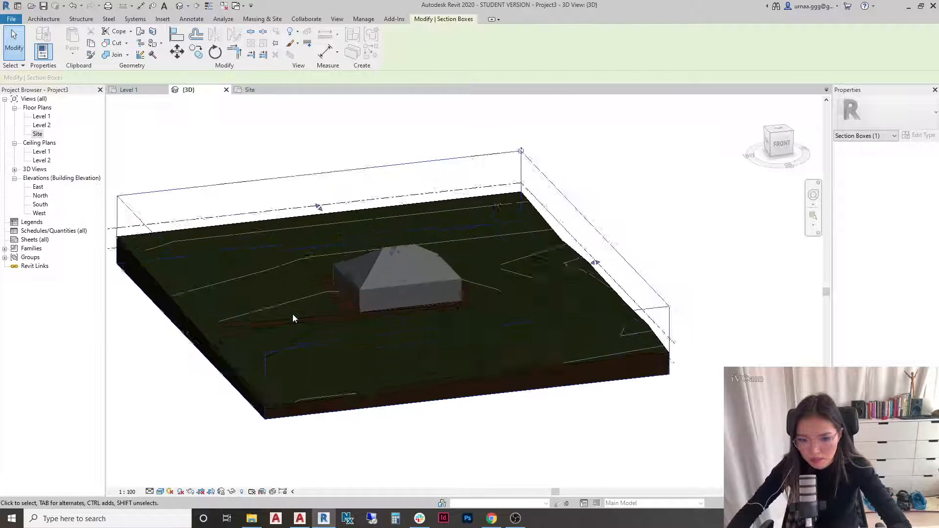
Step: Assign the Ceramic Tile material to the path subregion around the building, finding it with the search term "paving"
click(304, 319)
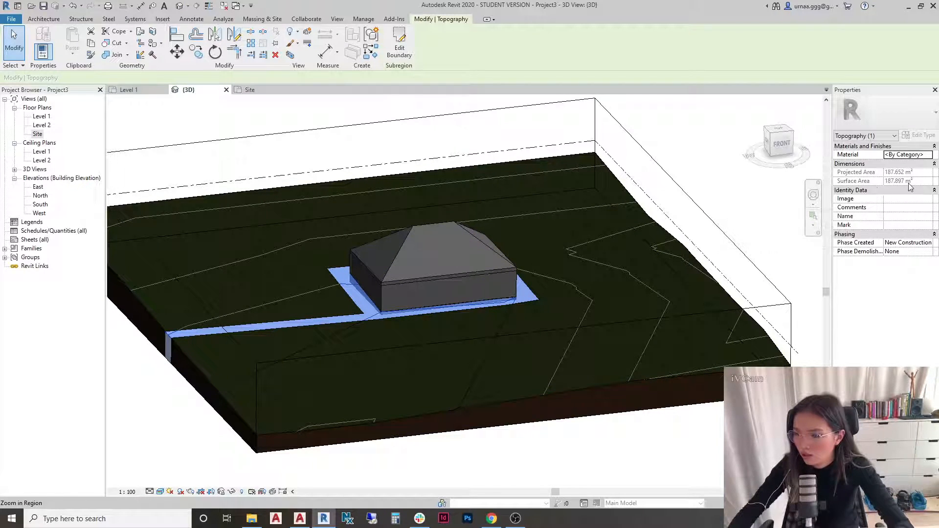
click(929, 155)
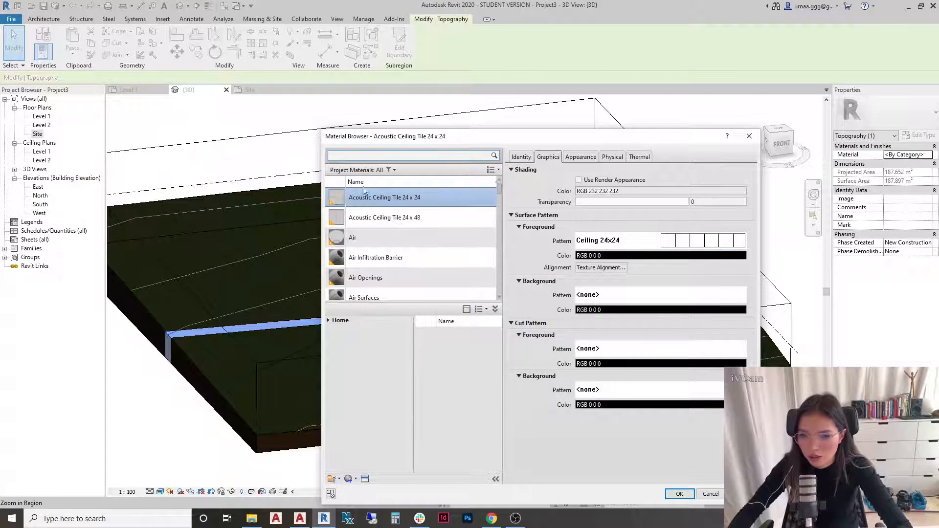
text(paving)
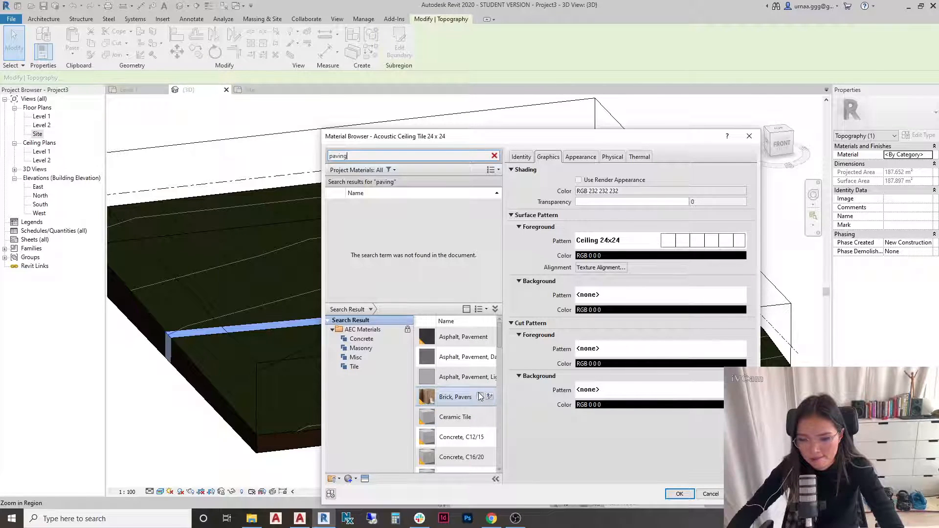
scroll(465, 422, down, 1)
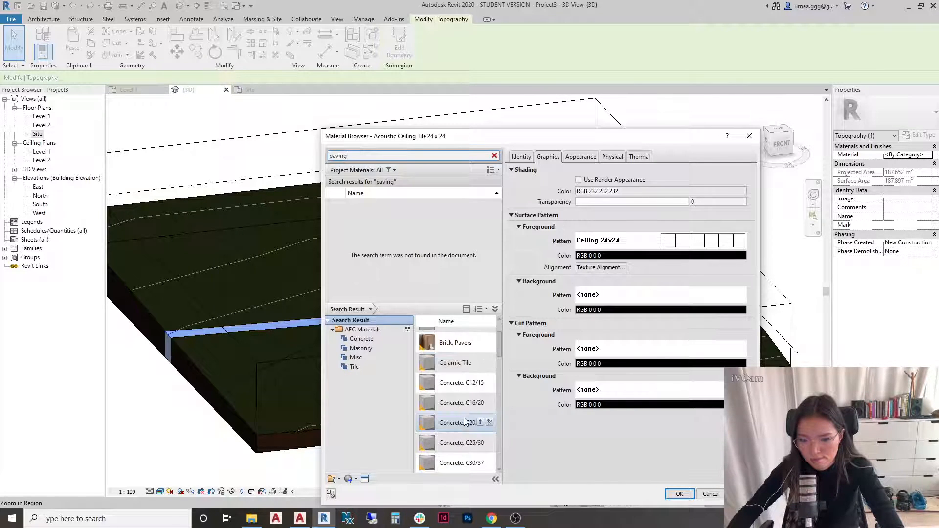
click(479, 364)
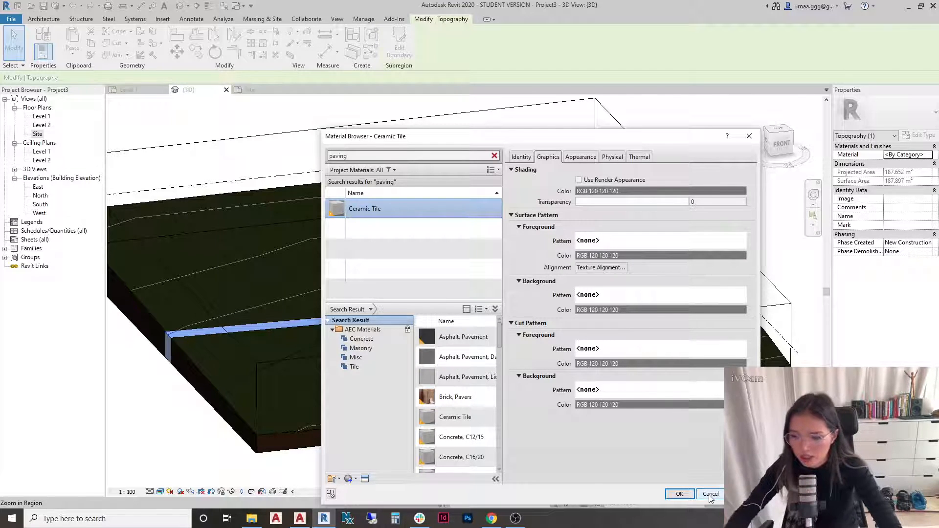
click(678, 495)
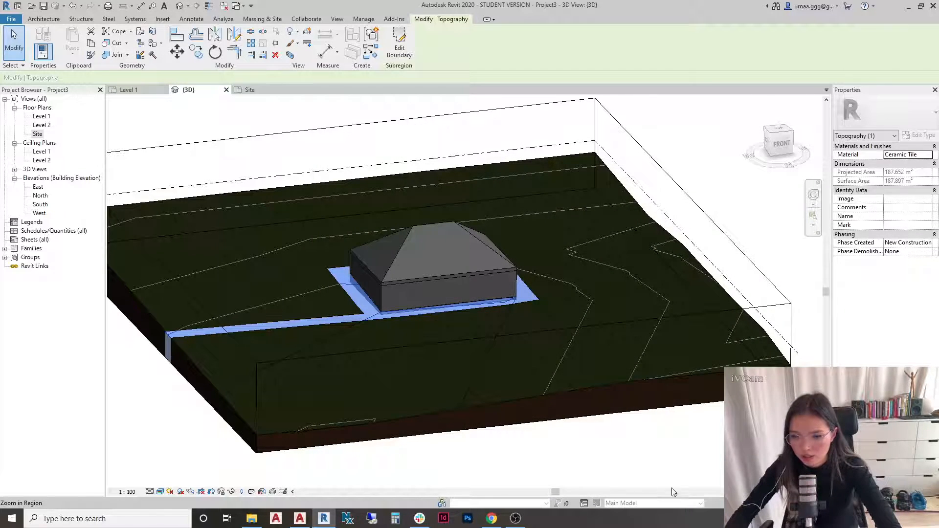
click(636, 447)
scroll(301, 290, up, 2)
scroll(370, 306, up, 3)
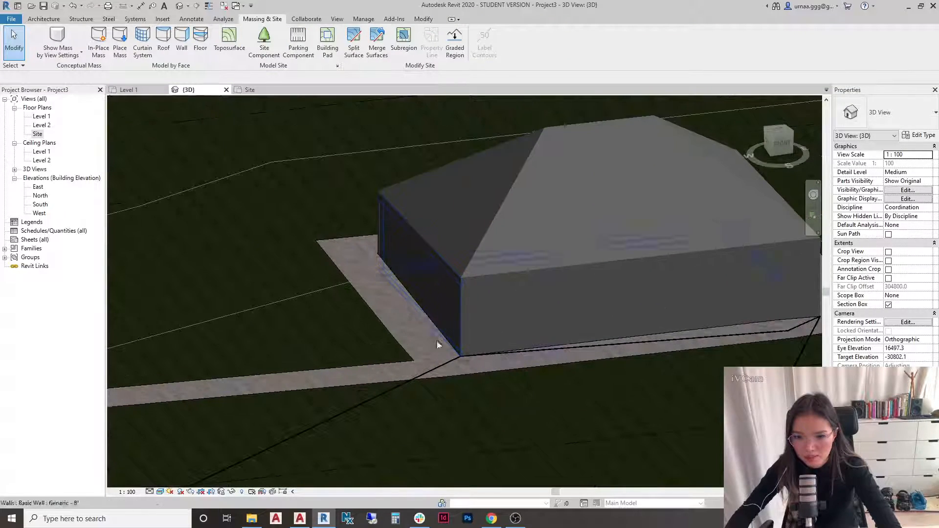
scroll(453, 394, down, 3)
scroll(477, 389, down, 3)
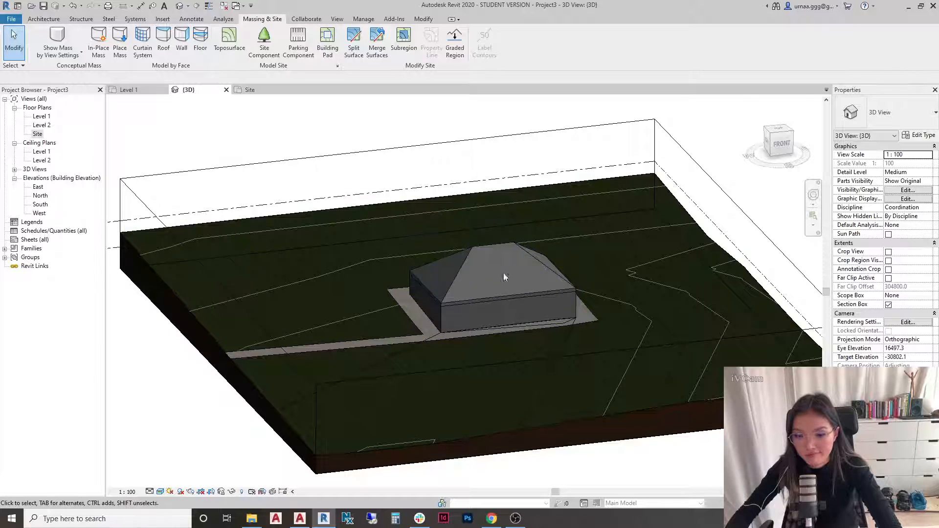
Step: Start another subregion boundary sketch in the Site plan
click(250, 90)
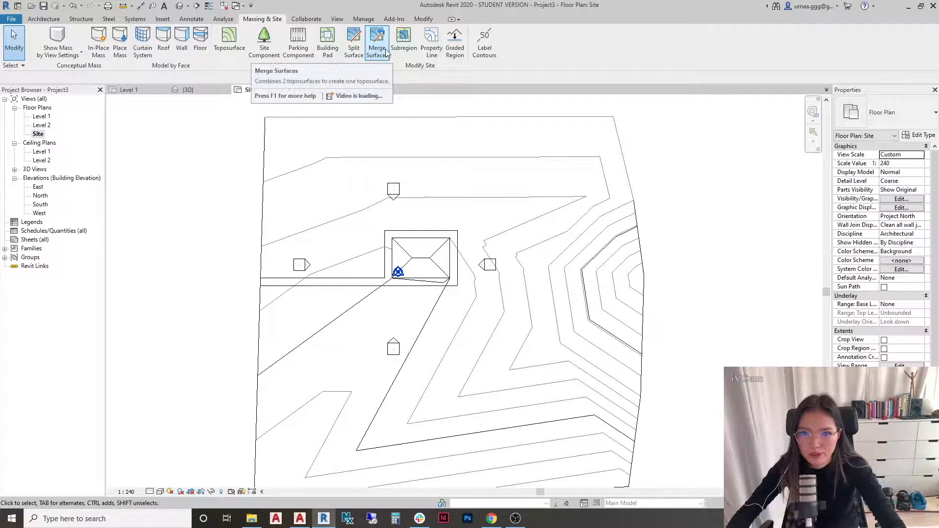
click(404, 40)
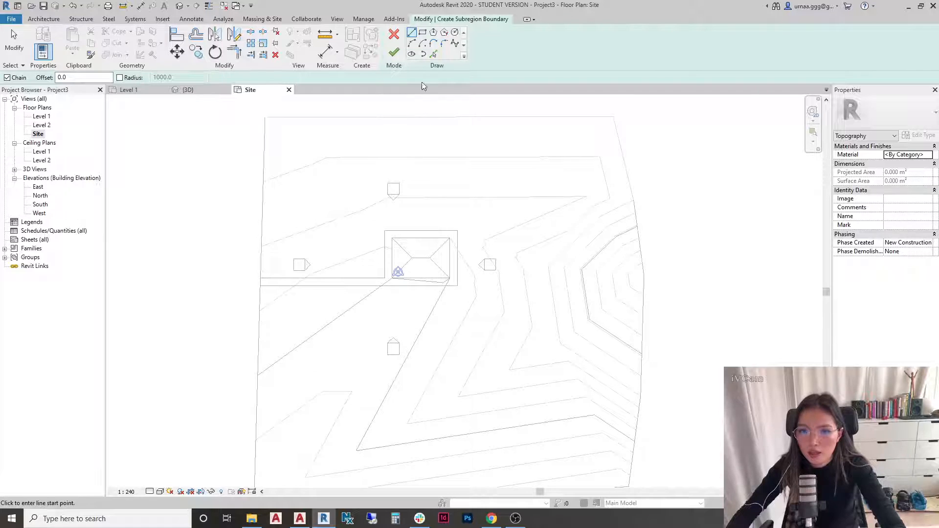
Step: Create a rectangular subregion along the south edge of the building pad and path, reaching past the site's west boundary
click(423, 32)
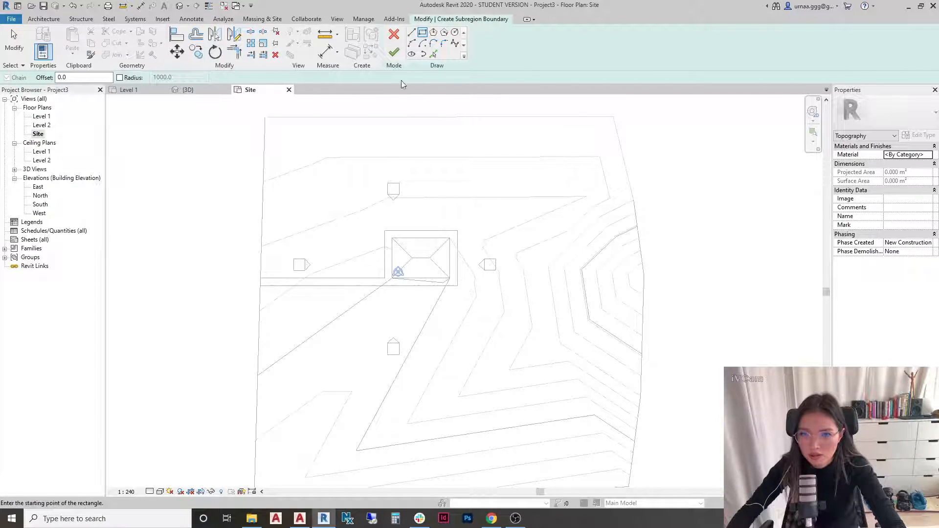
click(457, 286)
click(257, 326)
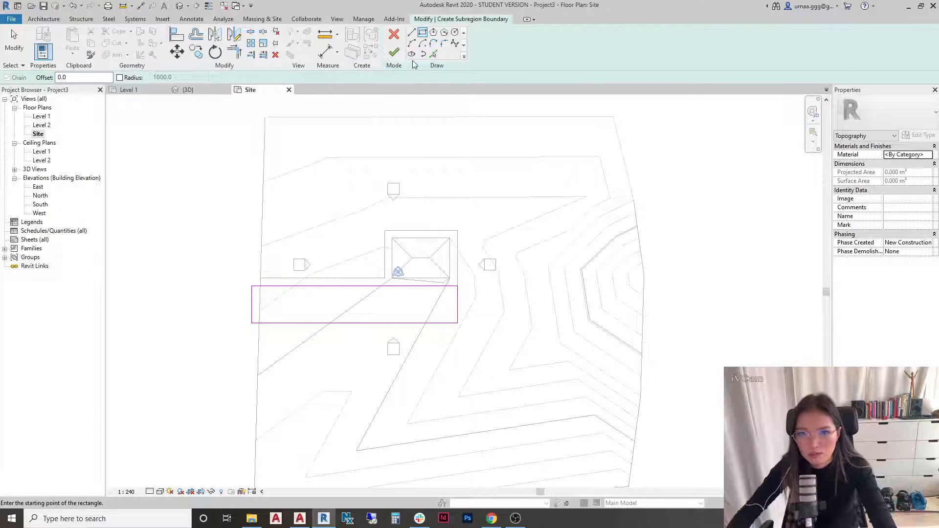
click(394, 52)
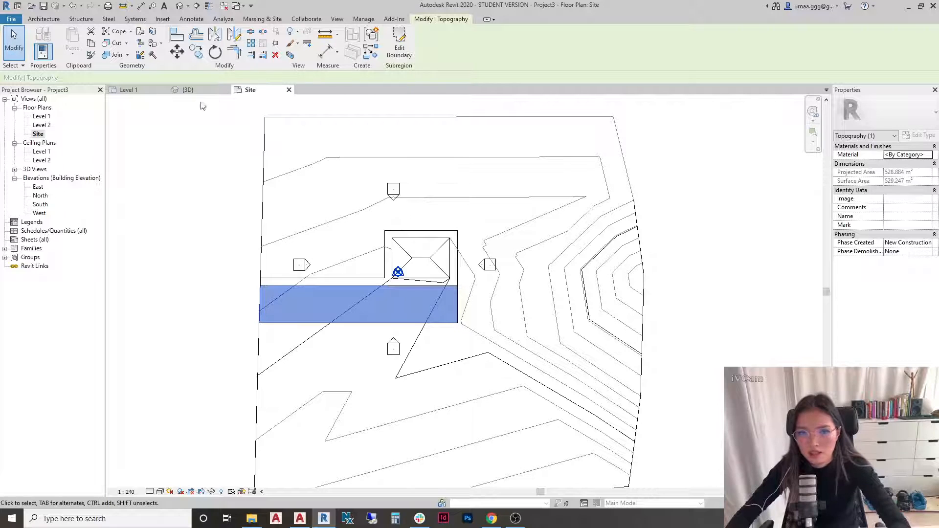
click(188, 93)
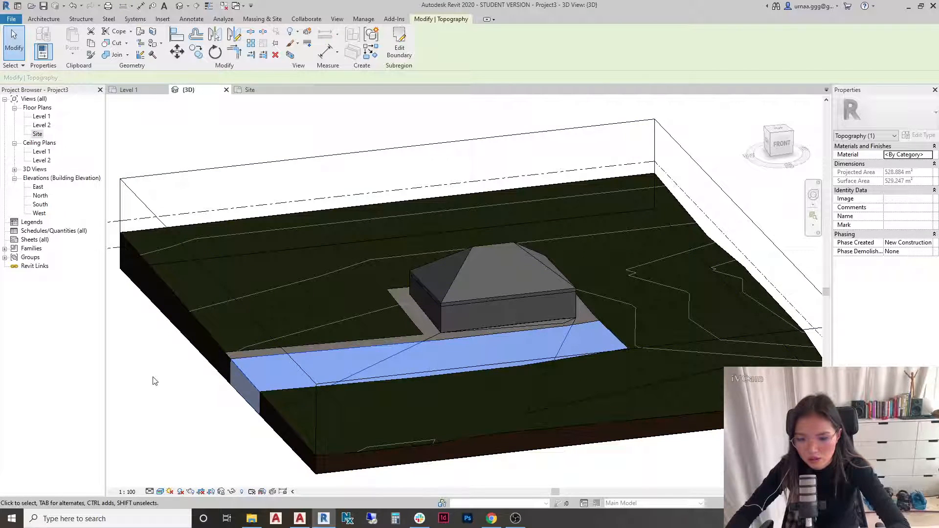
click(152, 380)
click(252, 382)
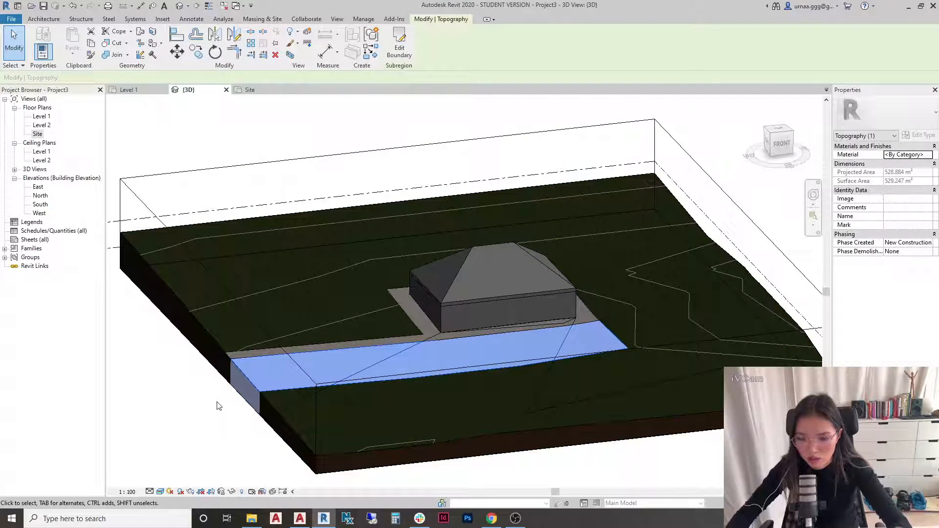
click(913, 155)
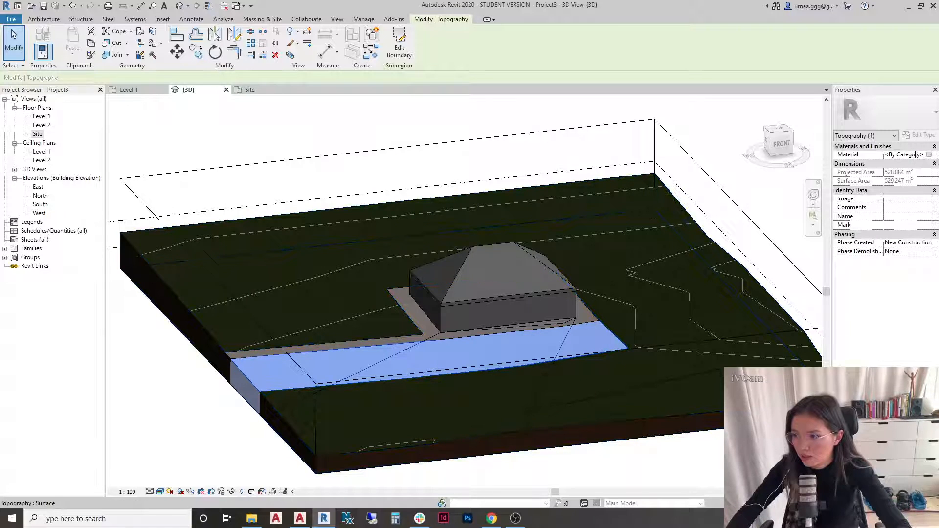
click(929, 155)
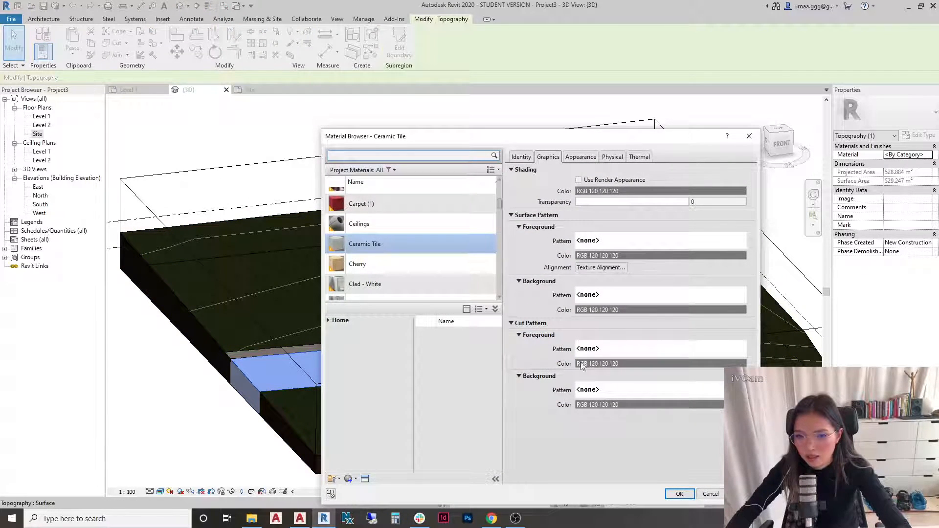
text(a)
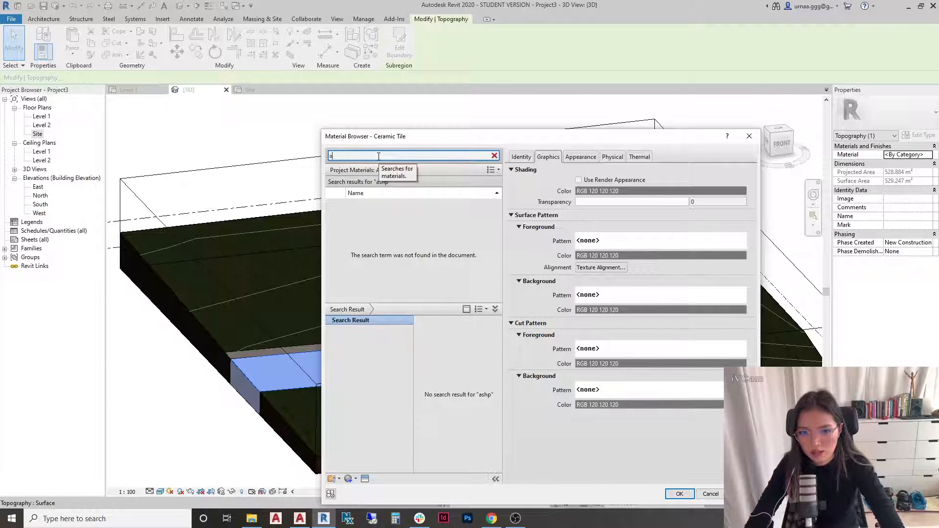
text(sph)
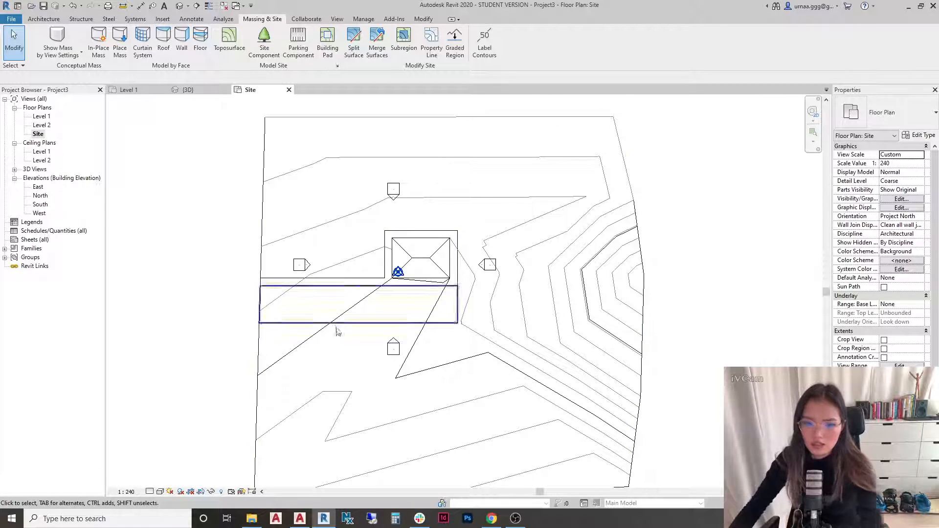
Step: Assign the Asphalt, Pavement material from the AEC Materials library to the rectangular subregion in the site plan
click(271, 301)
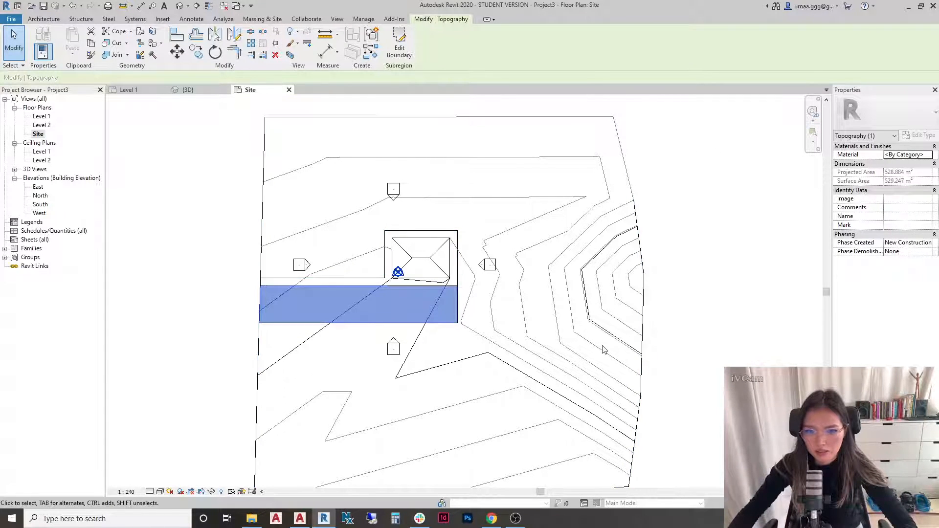
click(927, 155)
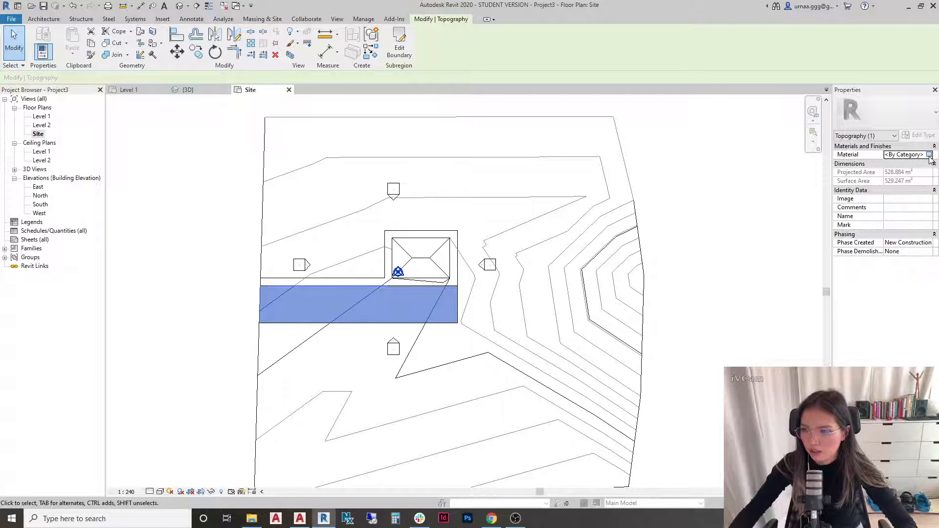
click(373, 156)
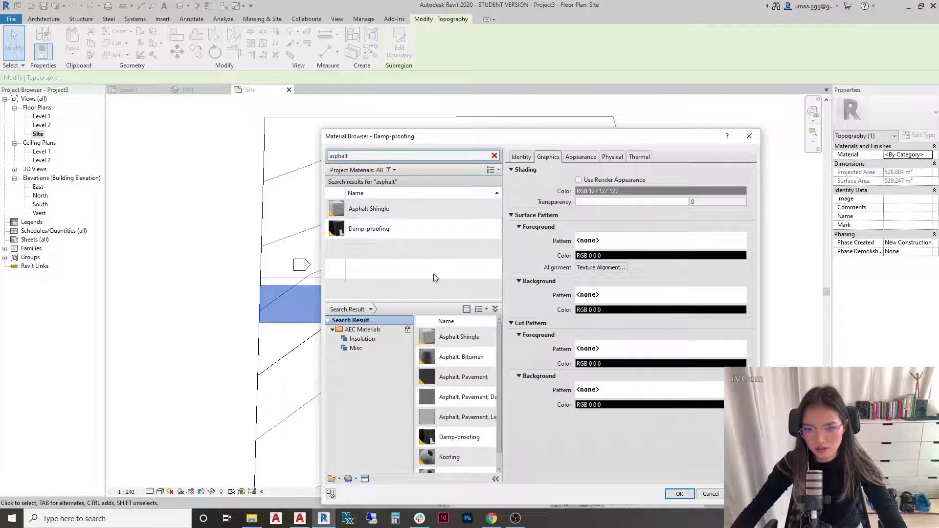
click(480, 376)
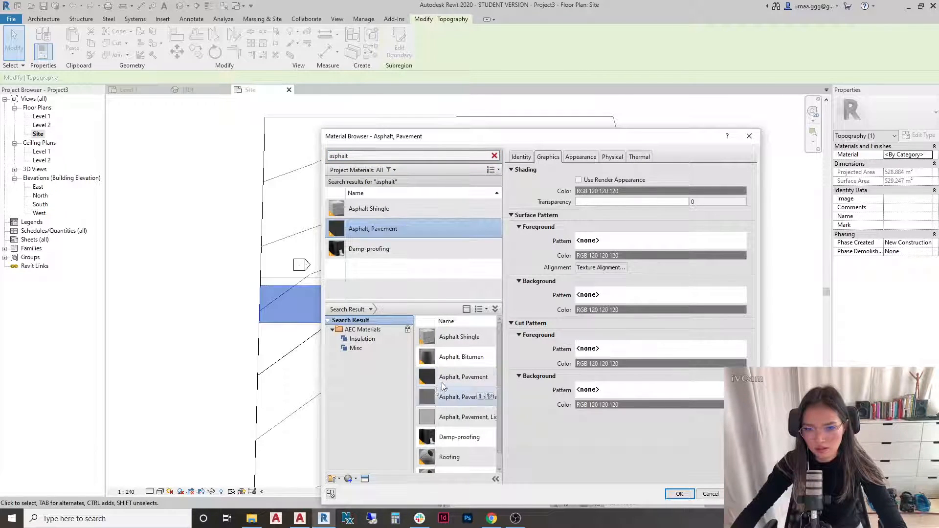
click(679, 493)
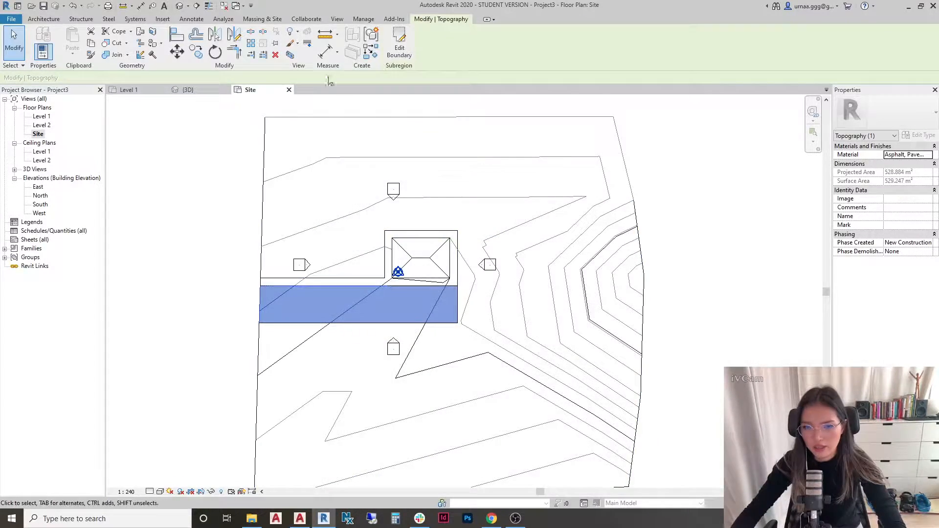
Step: Examine the asphalt subregion, path and house on the terrain from several angles in the 3D view
click(188, 90)
click(369, 377)
scroll(467, 236, up, 2)
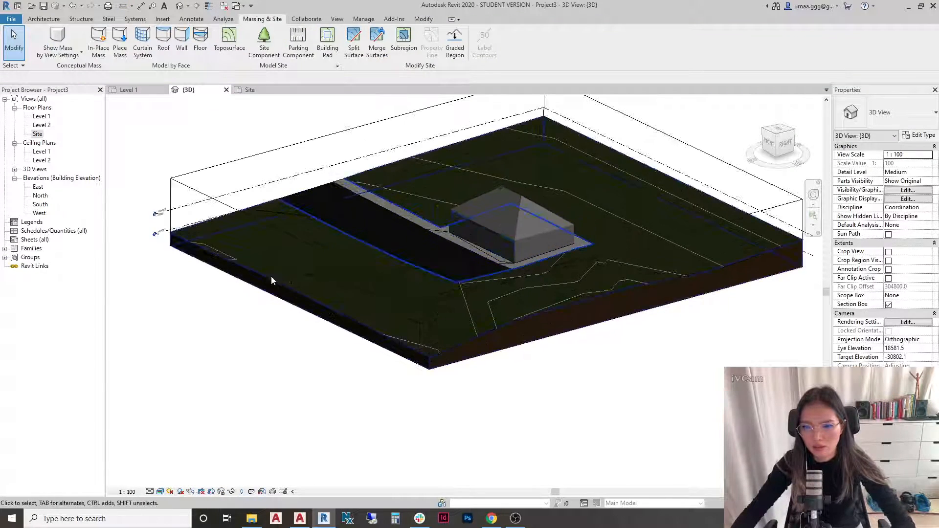
scroll(280, 274, up, 1)
shift+middle_drag(234, 266, 316, 315)
scroll(265, 292, down, 3)
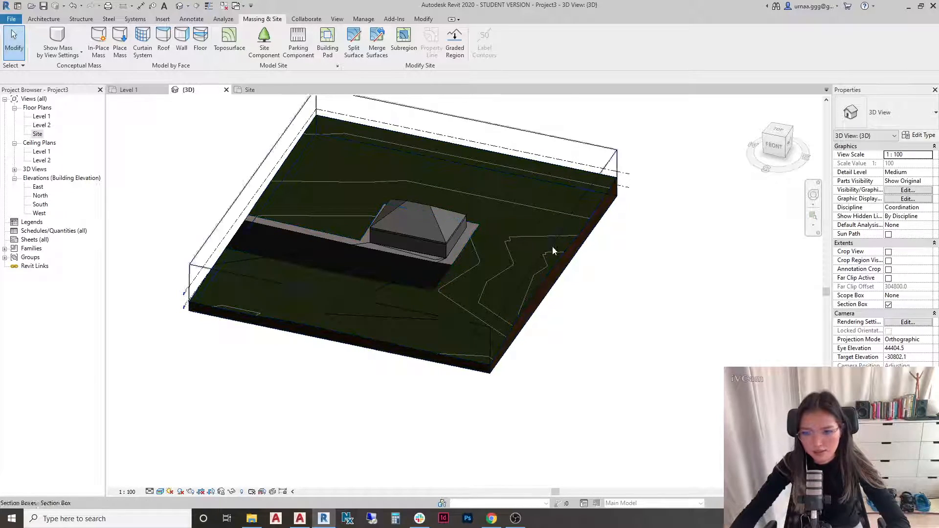
shift+middle_drag(547, 250, 520, 283)
scroll(303, 242, up, 2)
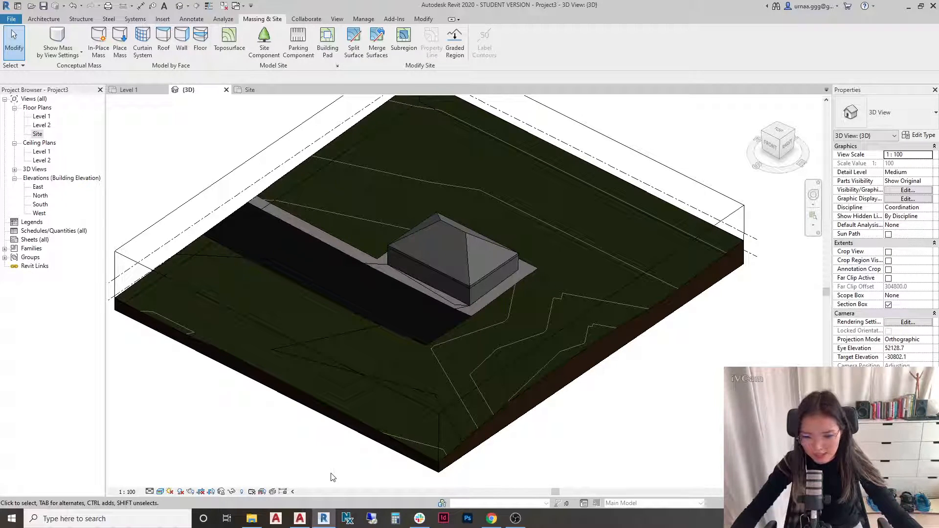
mouse_move(304, 522)
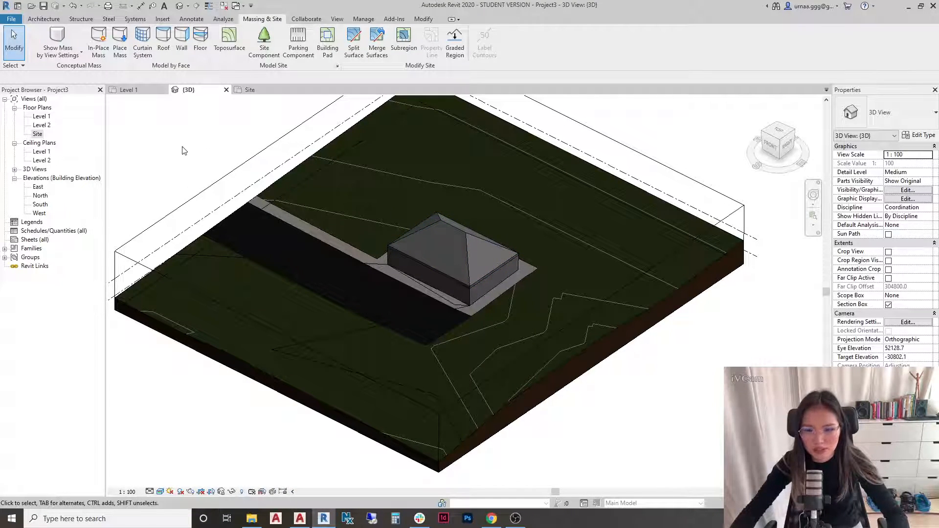
click(515, 518)
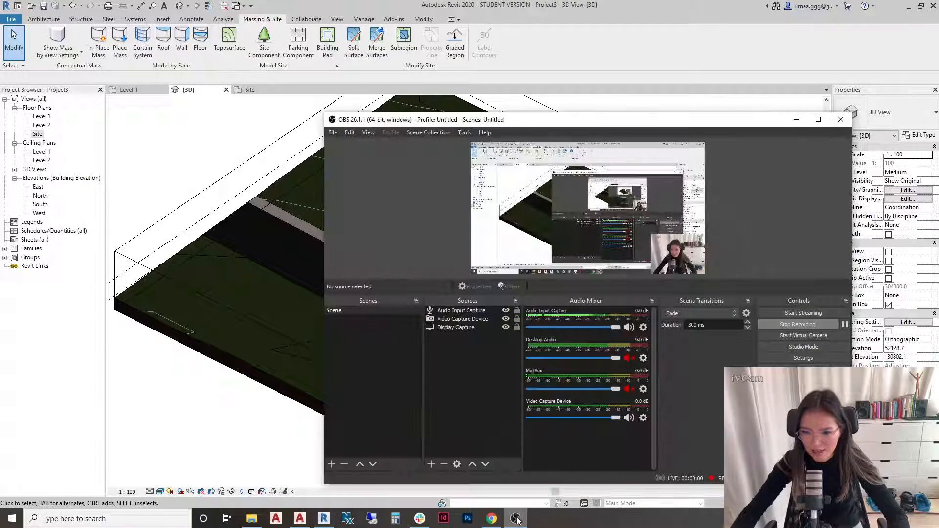
click(796, 119)
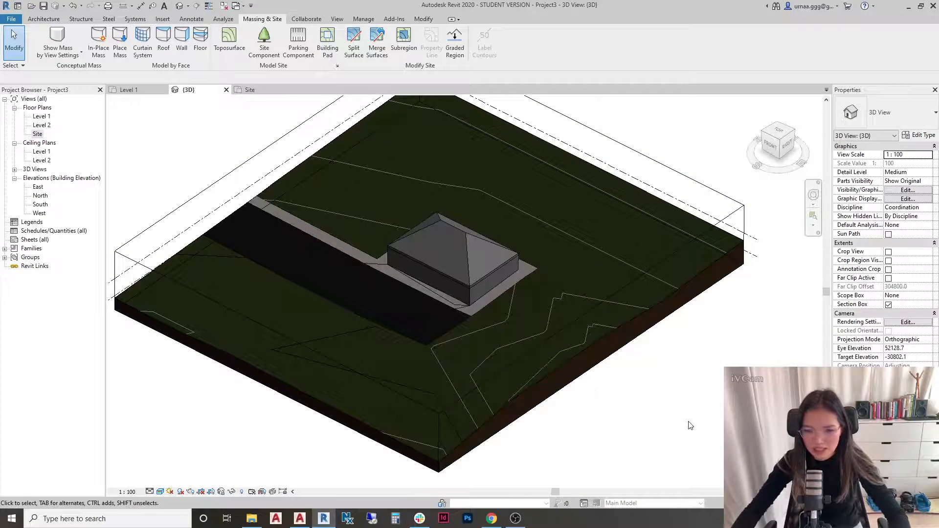
Step: Switch to AutoCAD and look over the contour polylines in Drawing1.dwg
click(300, 518)
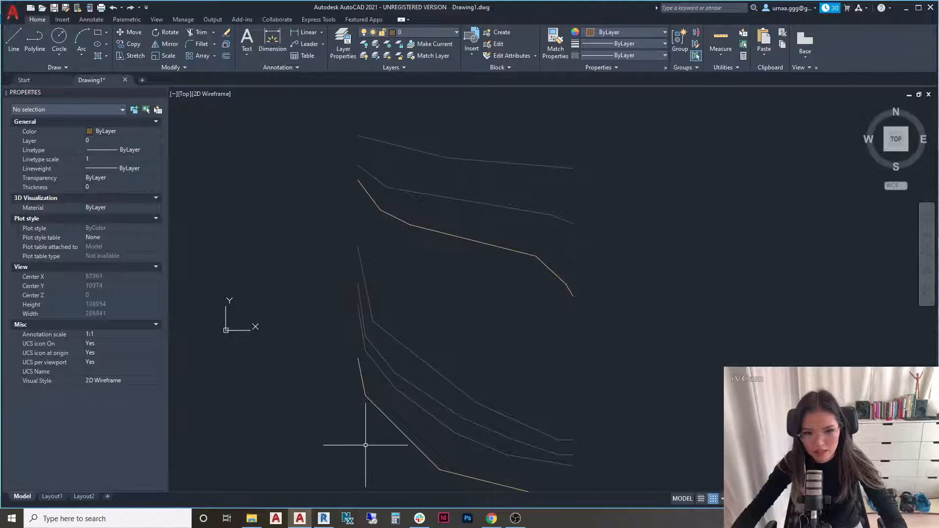
click(445, 305)
click(445, 277)
middle_drag(435, 319, 449, 317)
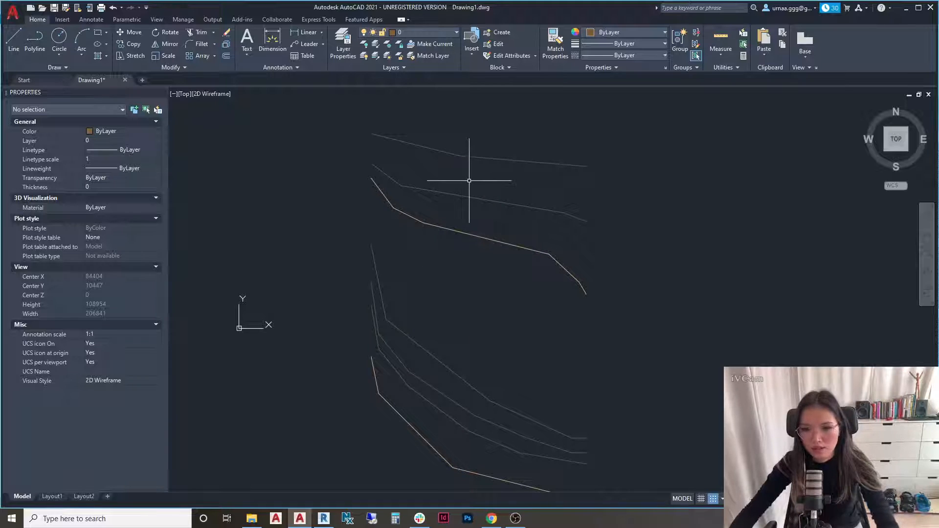
click(461, 152)
key(Escape)
middle_drag(462, 173, 448, 174)
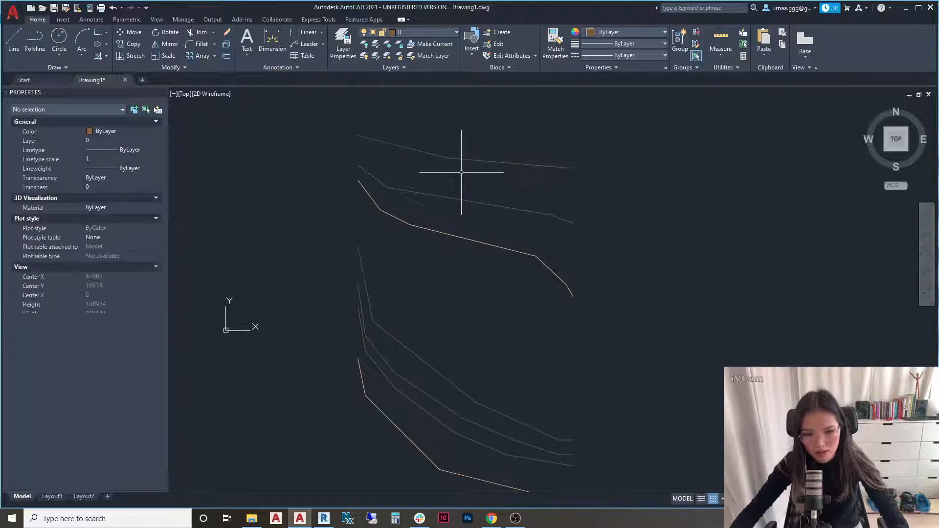
scroll(505, 112, down, 3)
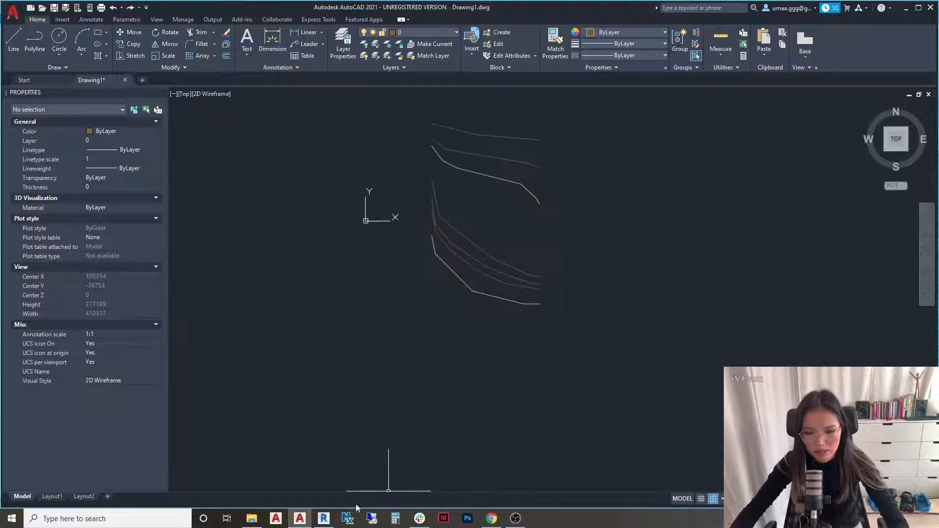
mouse_move(333, 523)
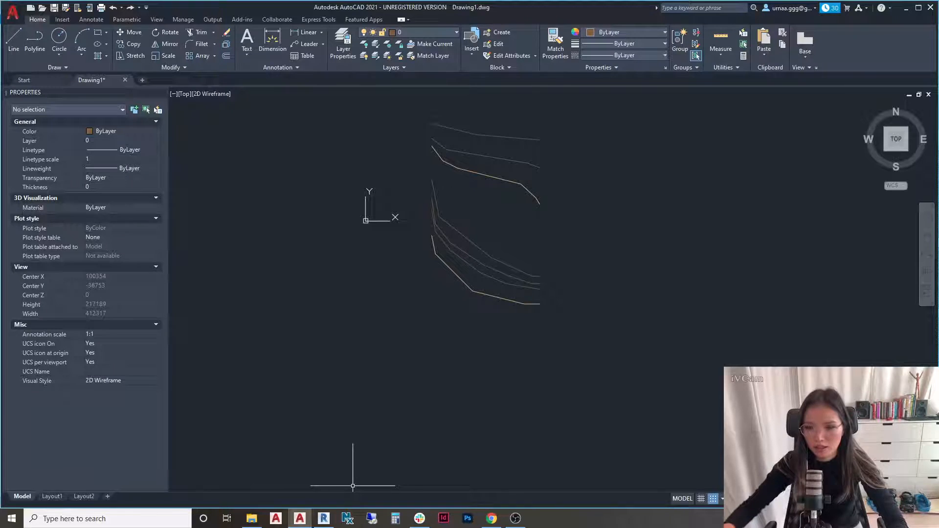
scroll(434, 373, up, 4)
scroll(443, 313, down, 2)
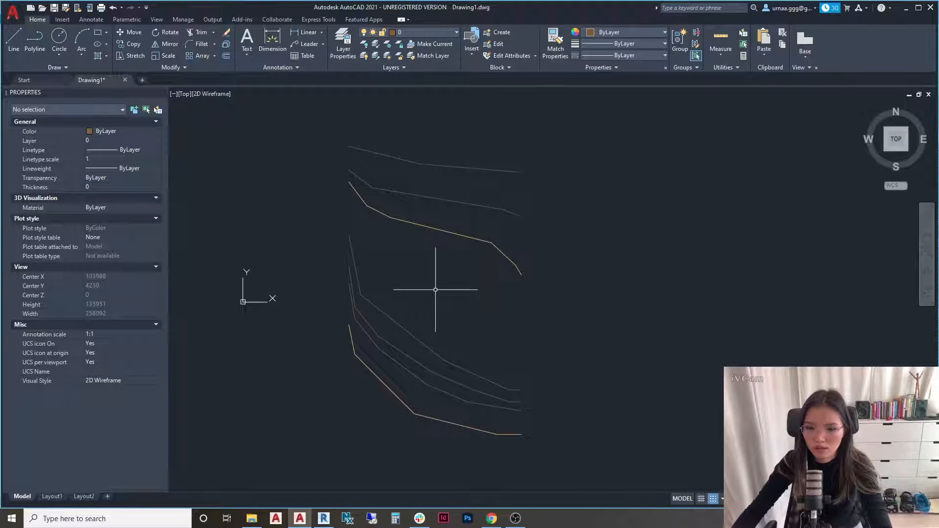
Step: Inspect the properties of the three upper contour polylines, comparing the highlighted Layer1 contour with the fainter ones
click(429, 167)
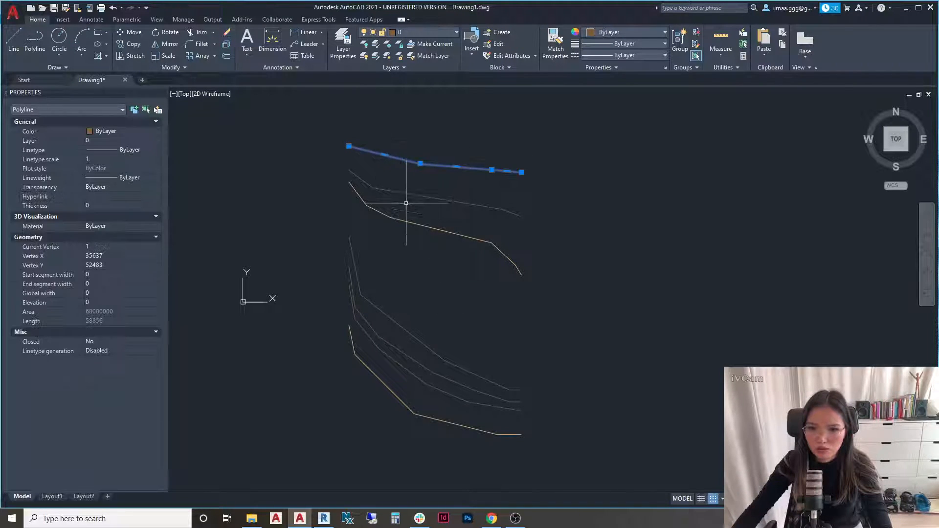
click(393, 191)
click(386, 214)
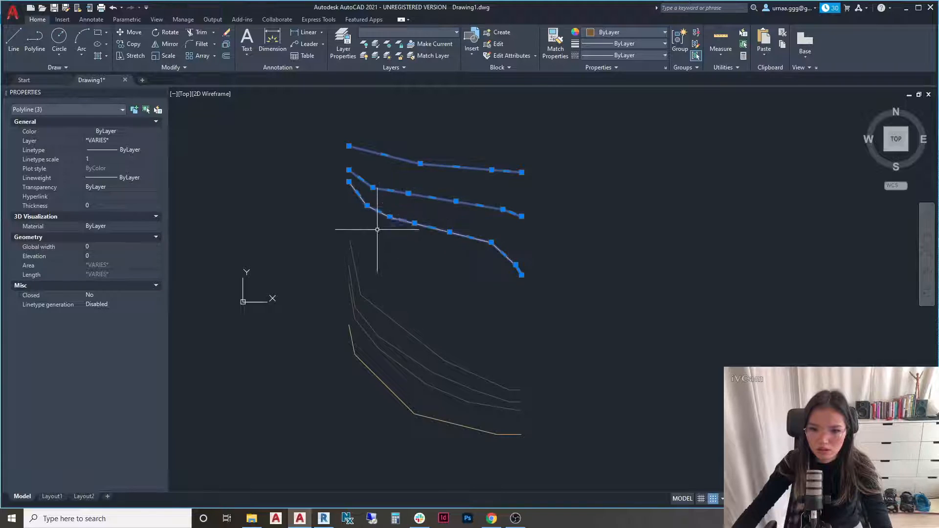
key(Escape)
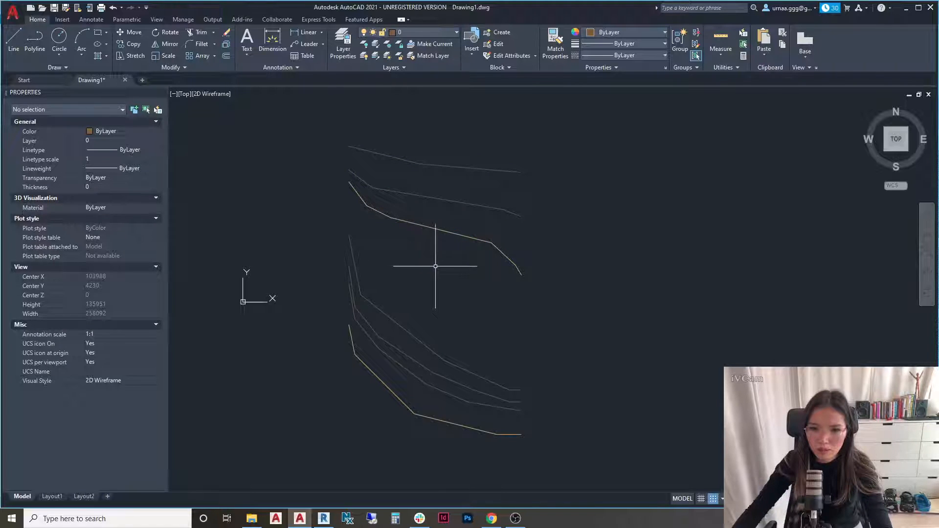
click(436, 254)
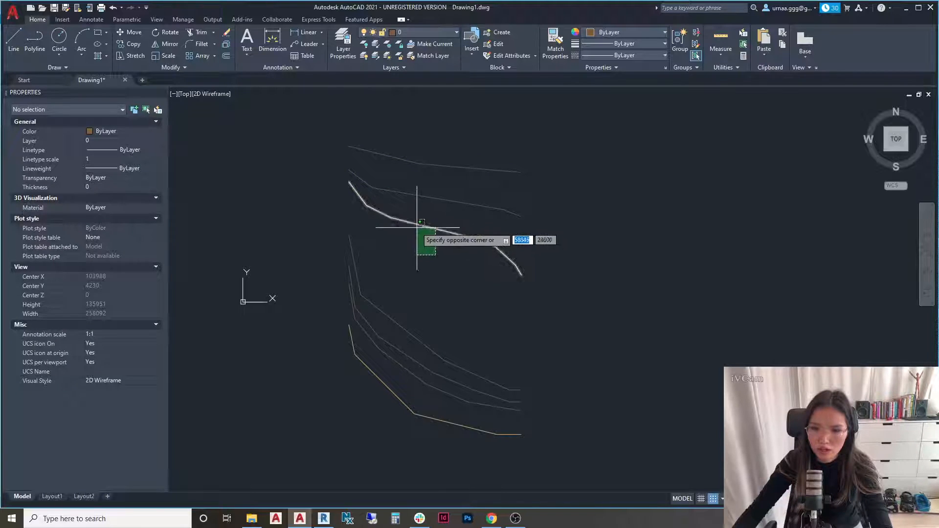
click(409, 200)
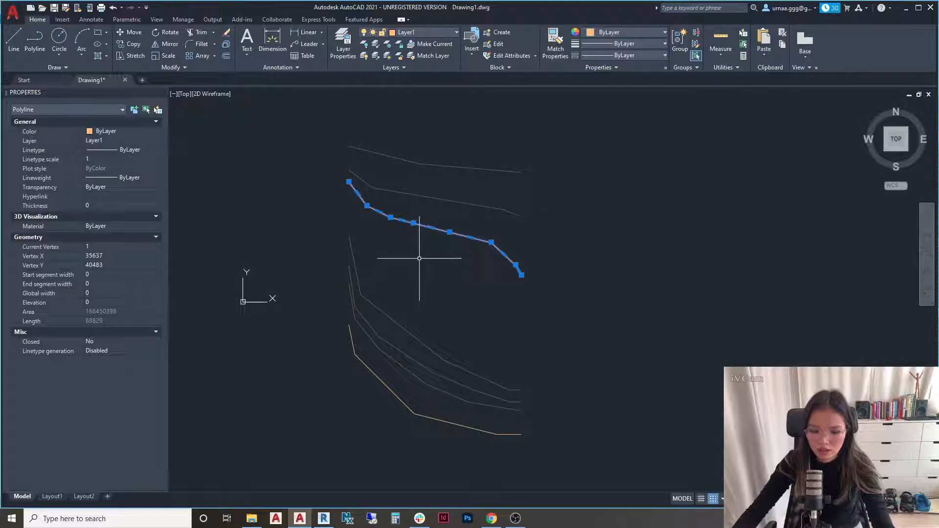
key(Escape)
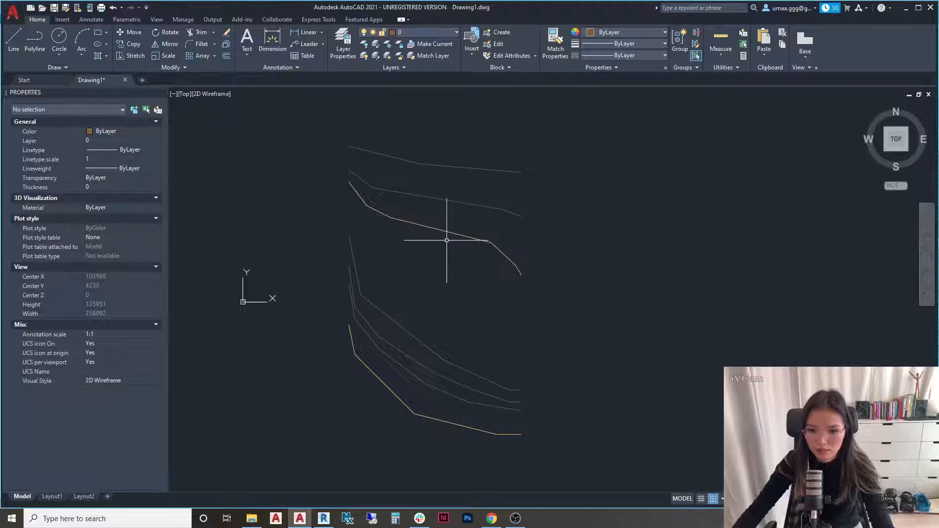
click(434, 227)
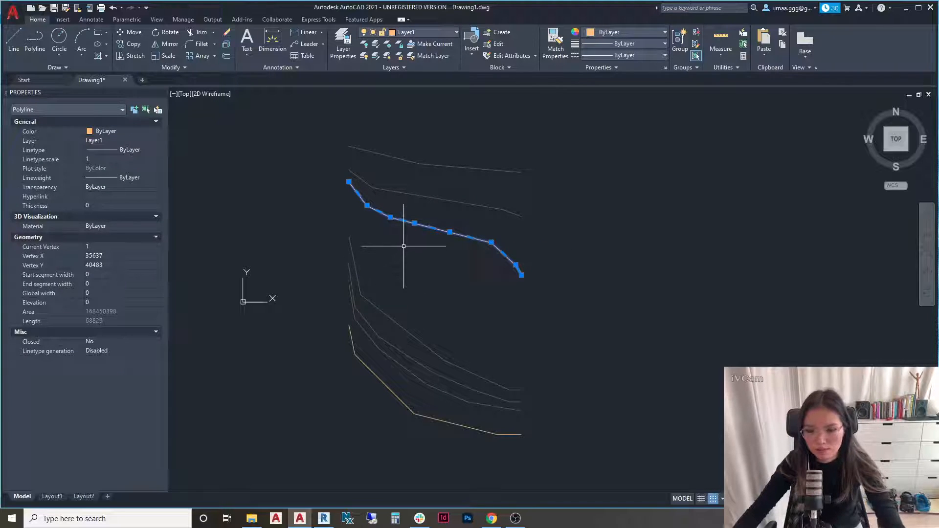
click(390, 156)
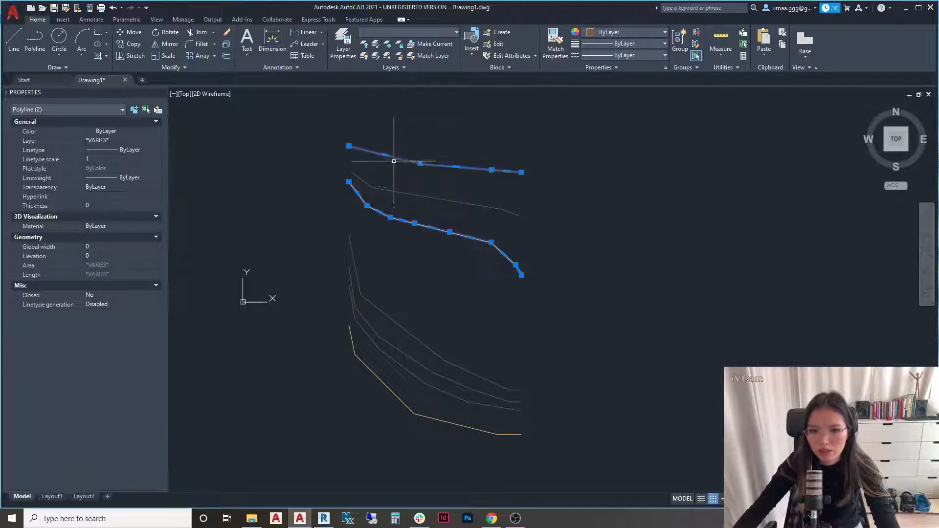
key(Escape)
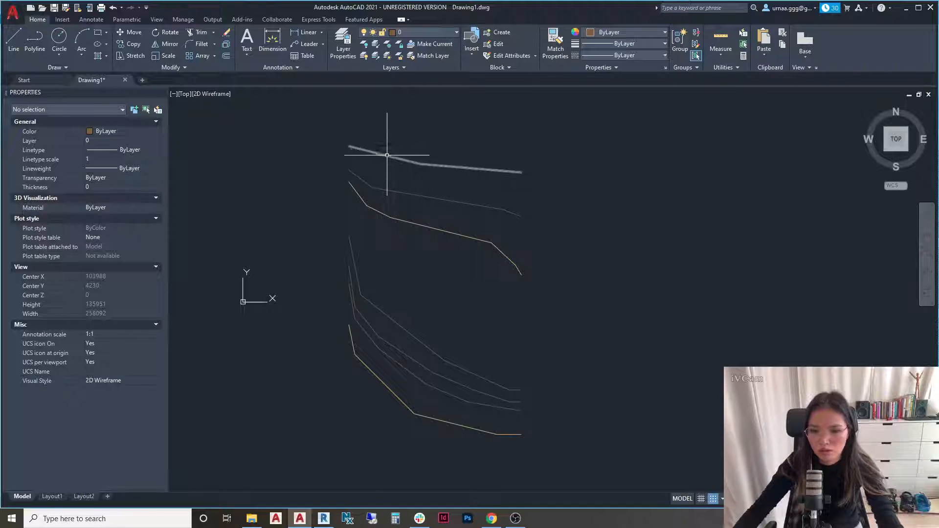
Step: Inspect the Elevation property of the uppermost contour polyline
click(411, 163)
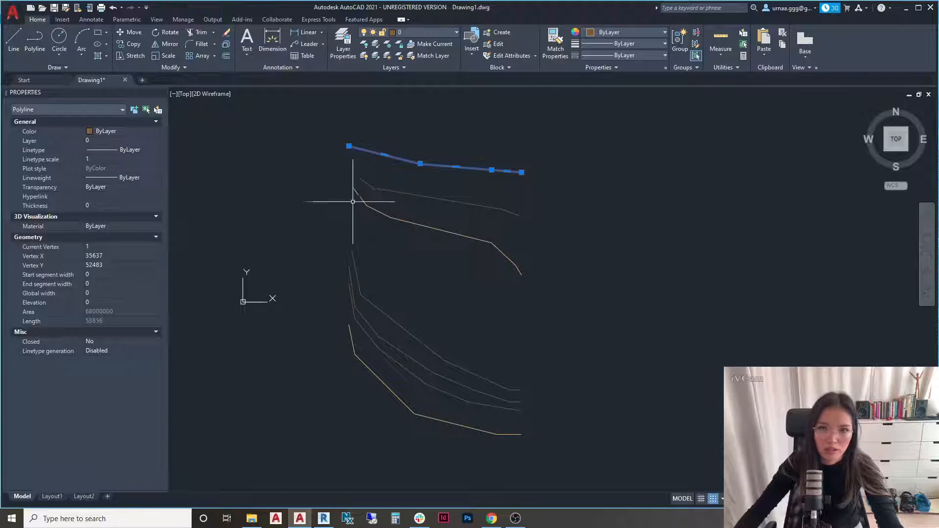
key(Escape)
click(424, 164)
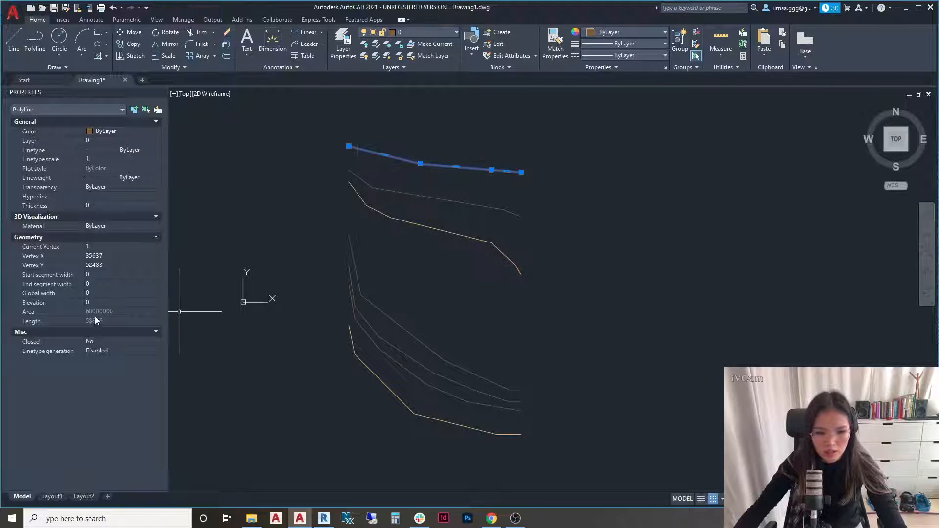
click(103, 302)
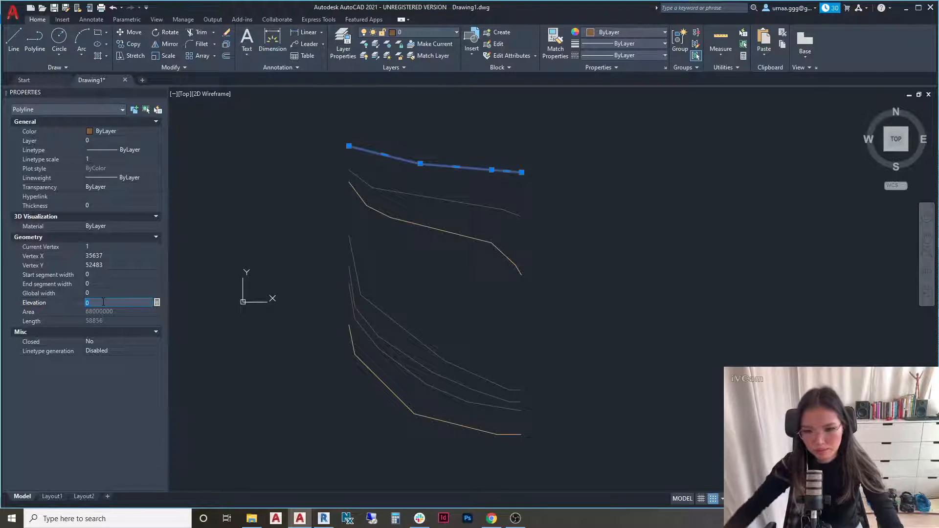
key(Escape)
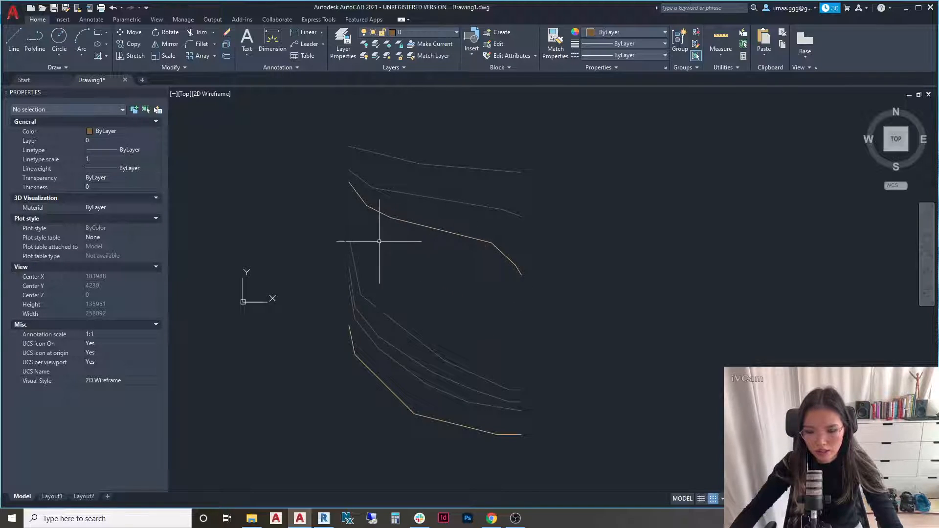
click(386, 324)
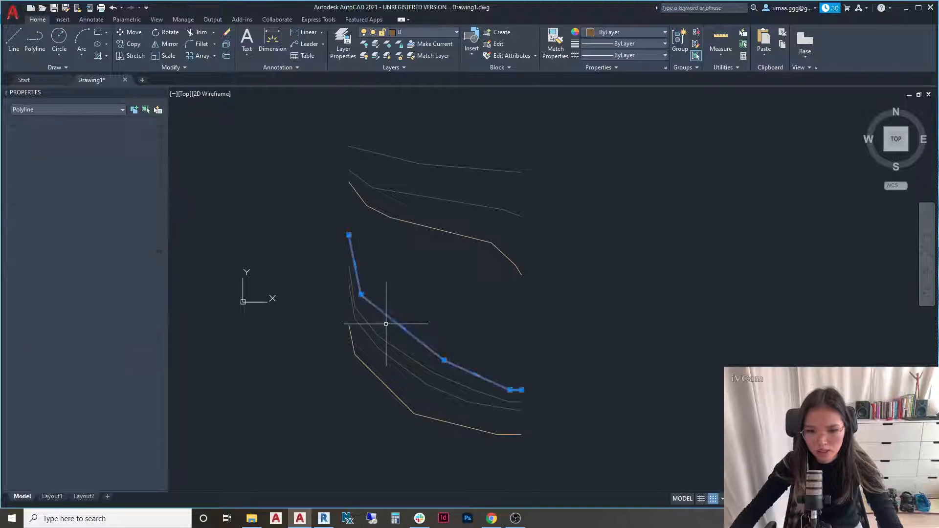
click(109, 304)
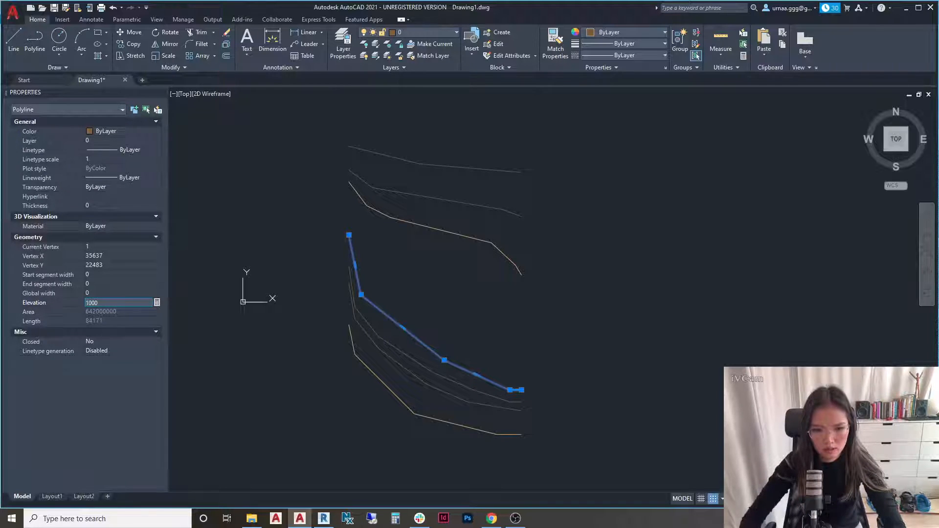
click(109, 311)
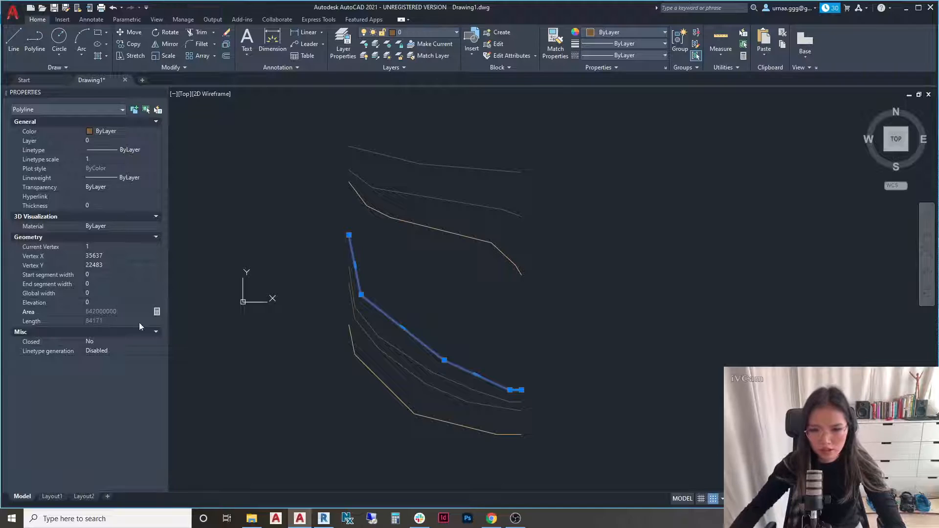
click(421, 280)
key(Escape)
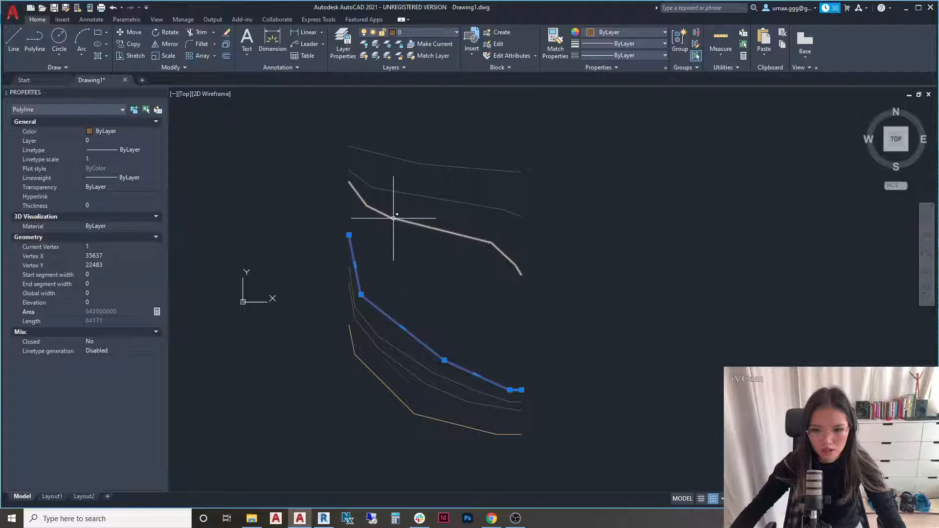
key(Escape)
Step: Set the elevation of the upper Layer1 contour, third from the top, to 1000
click(440, 264)
click(408, 203)
click(103, 303)
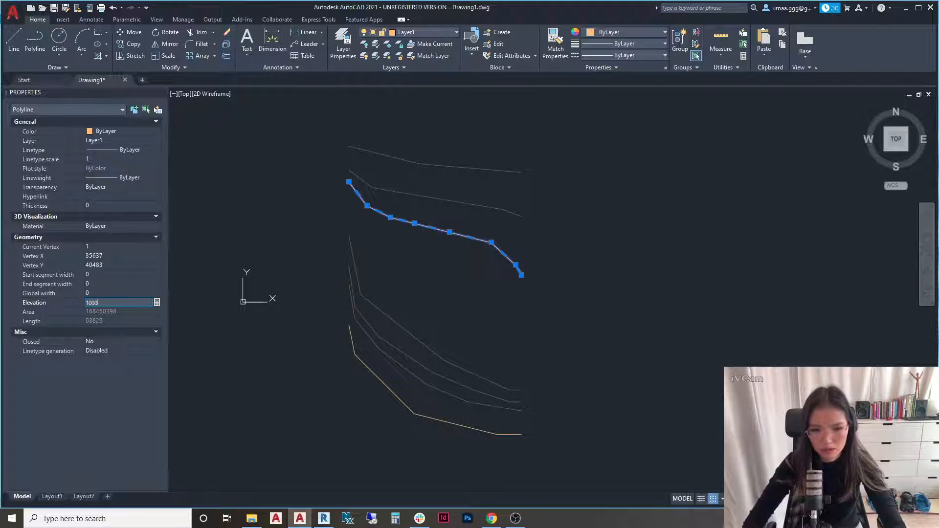
key(Return)
key(Escape)
Step: Set the elevation of the second contour from the top to 2000
click(430, 197)
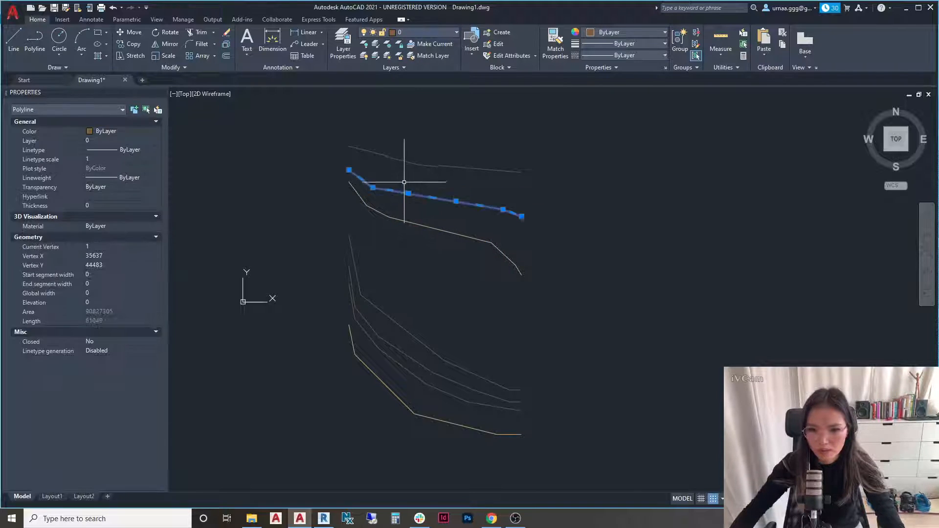
click(114, 303)
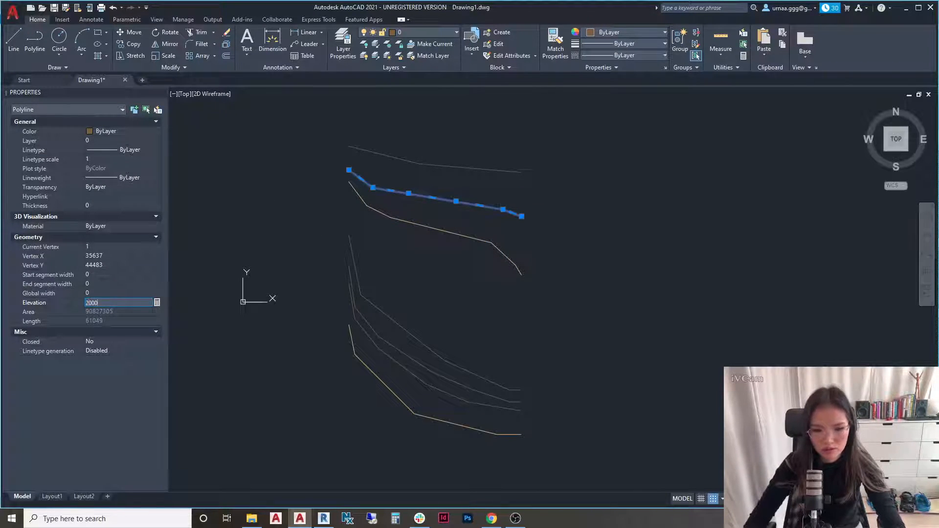
key(Return)
key(Escape)
Step: Enter a new elevation for the uppermost contour polyline
click(398, 158)
click(100, 303)
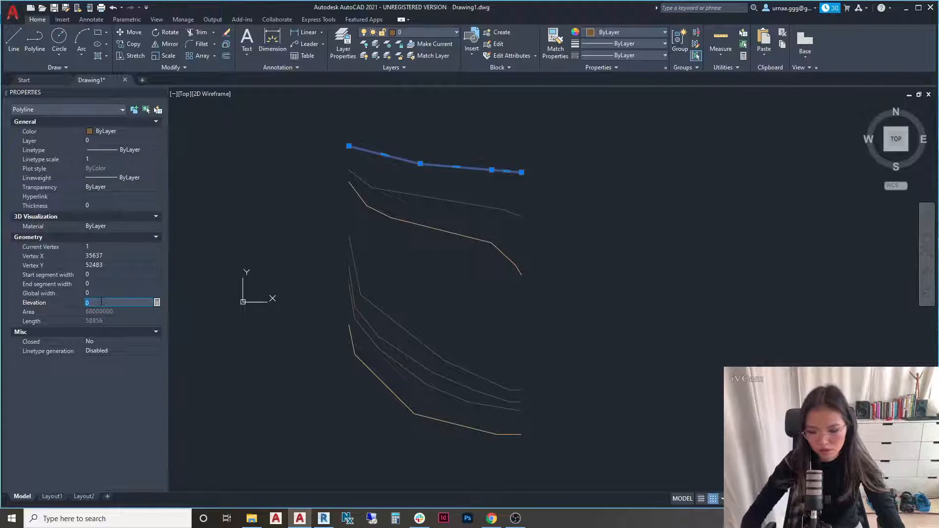
key(Return)
key(Escape)
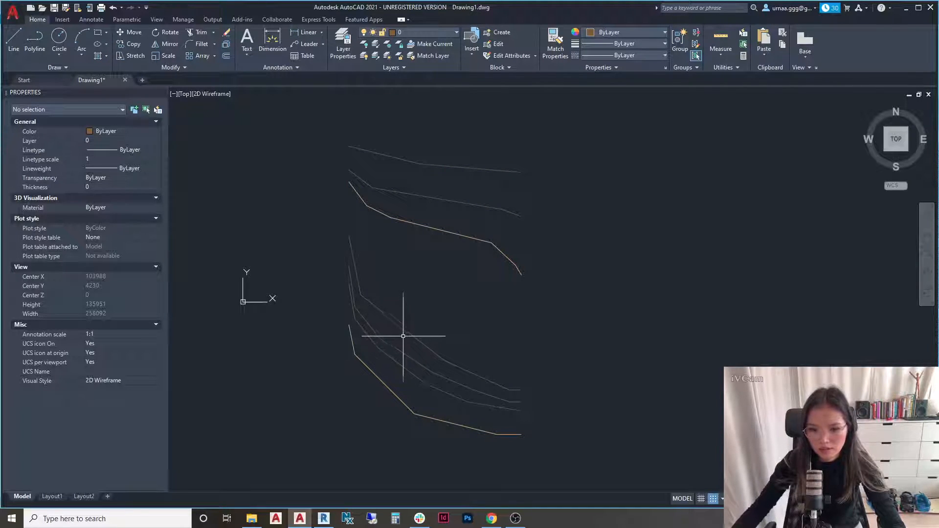
Step: Set the elevation of the second contour in the lower group to -1000
click(407, 346)
click(411, 391)
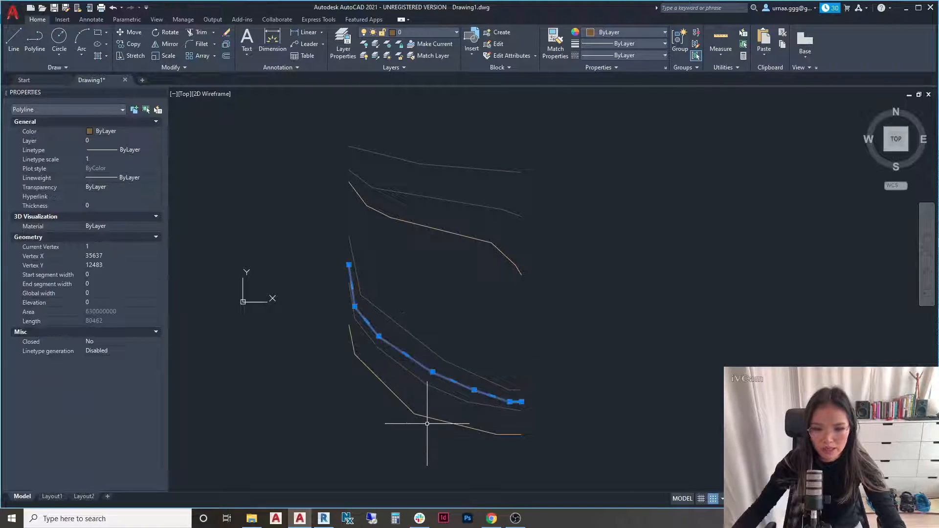
click(105, 304)
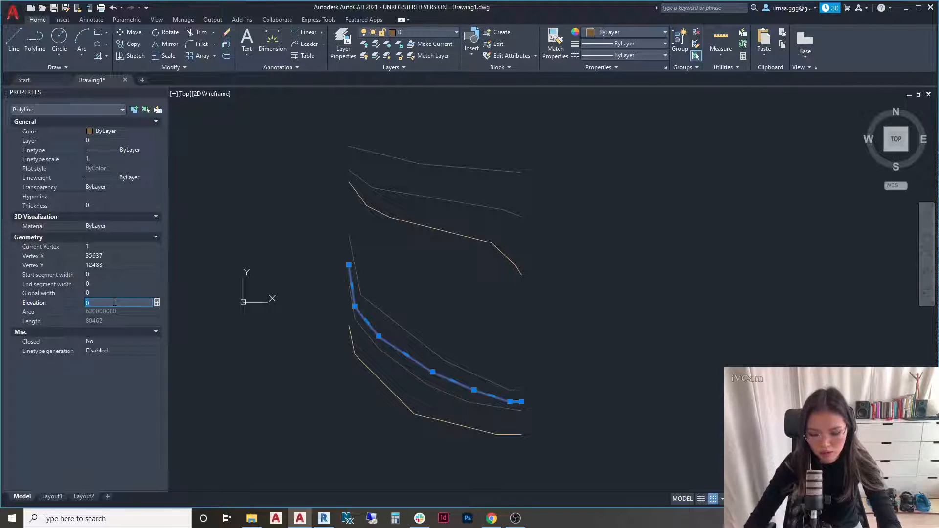
text(-5)
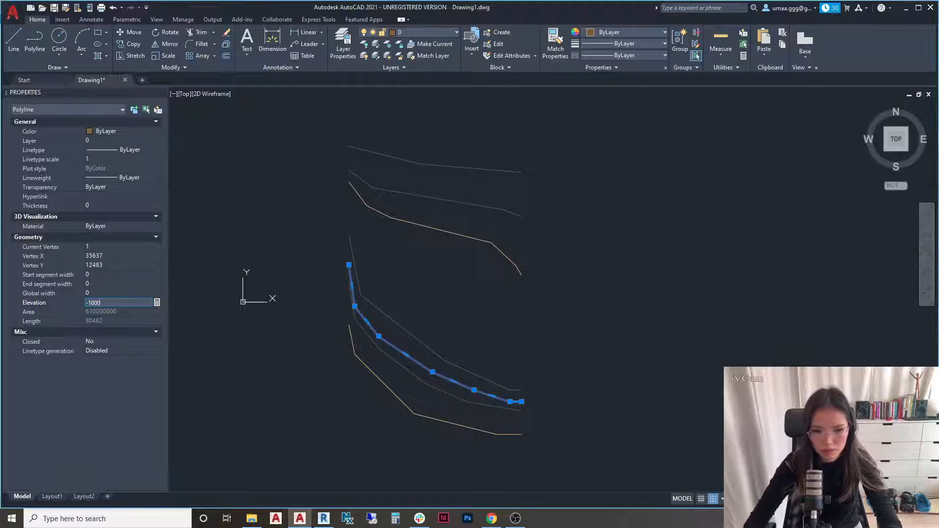
key(Return)
key(Escape)
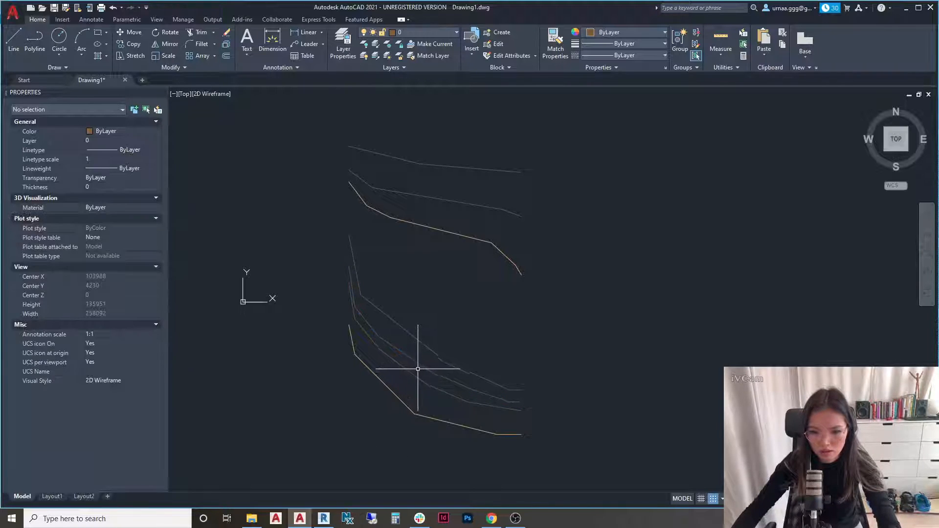
Step: Set the elevation of the third contour in the lower group to -2000
click(415, 375)
click(98, 301)
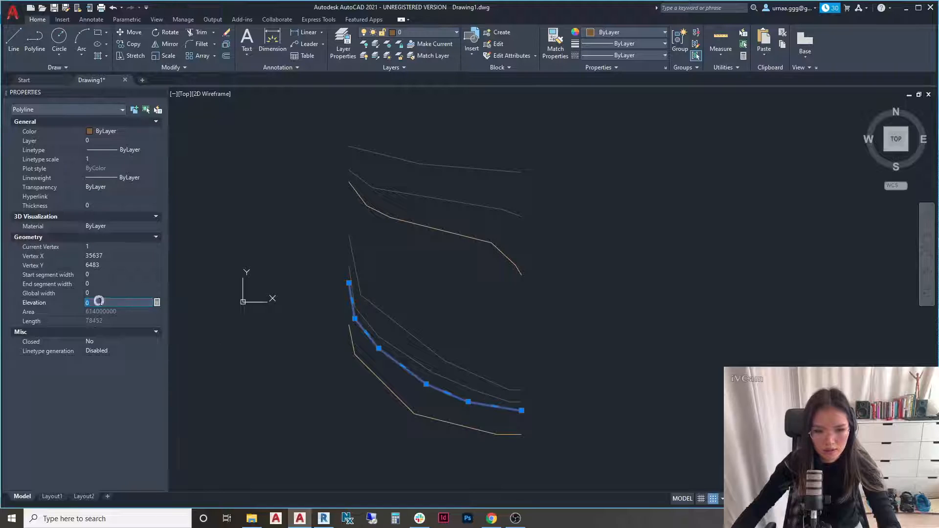
text(-2000)
key(Return)
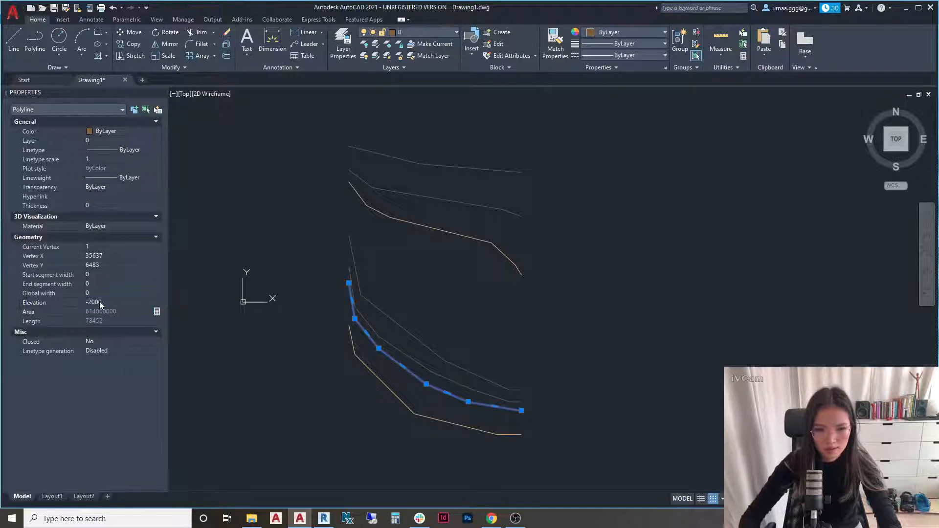
key(Escape)
Step: Set the elevation of the lowest contour, on Layer1, to -3000
click(397, 390)
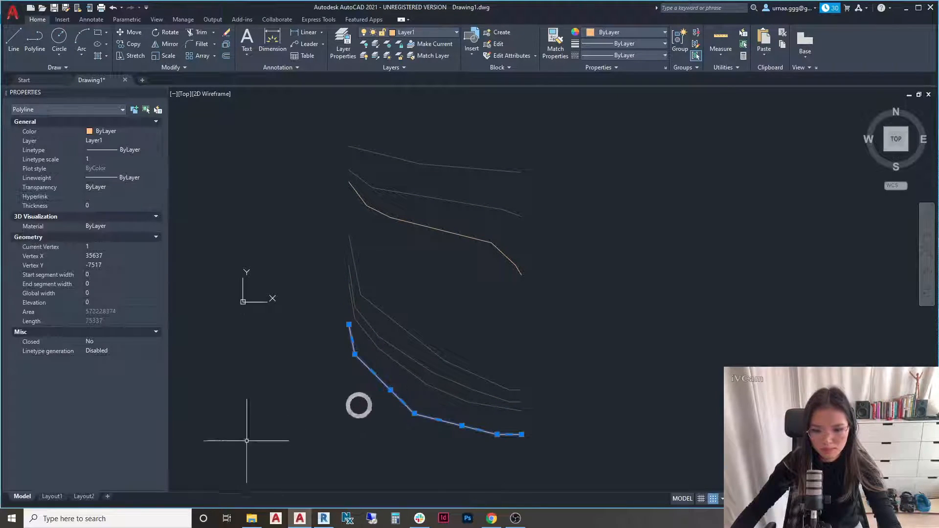
click(99, 302)
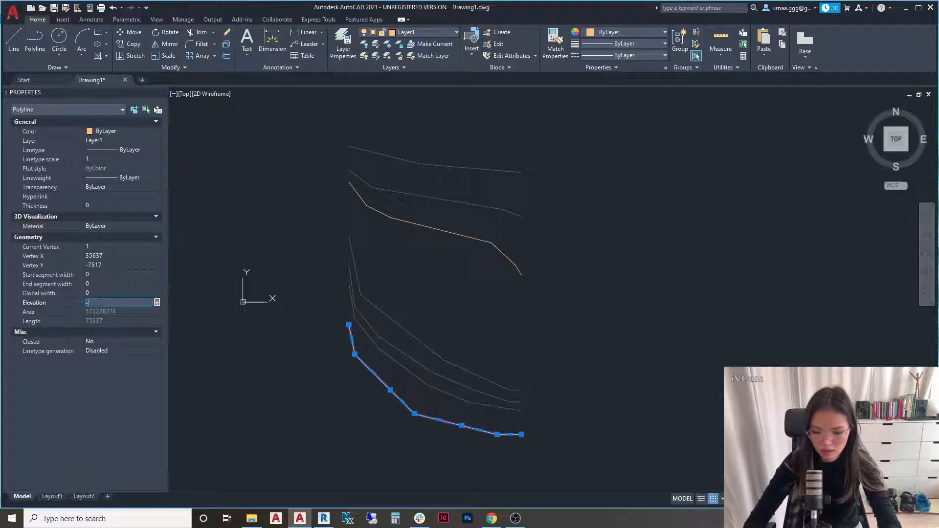
key(Return)
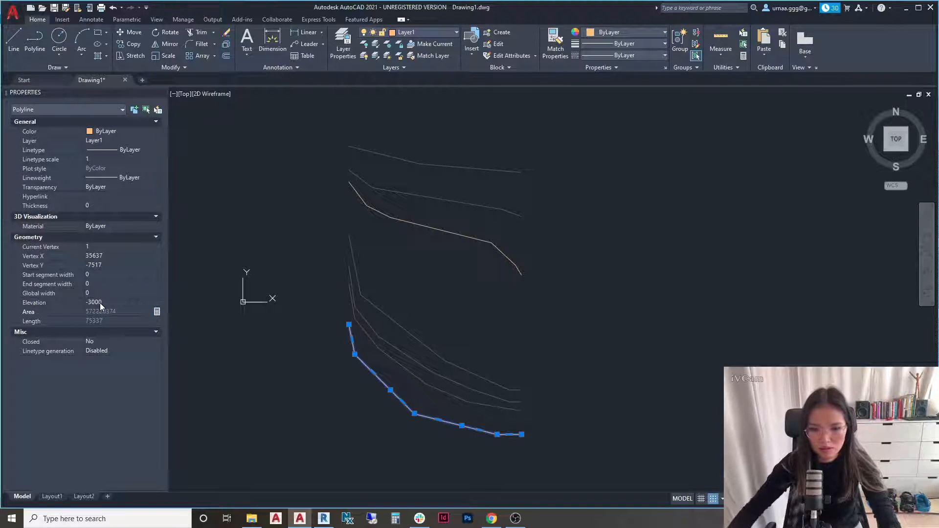
key(Escape)
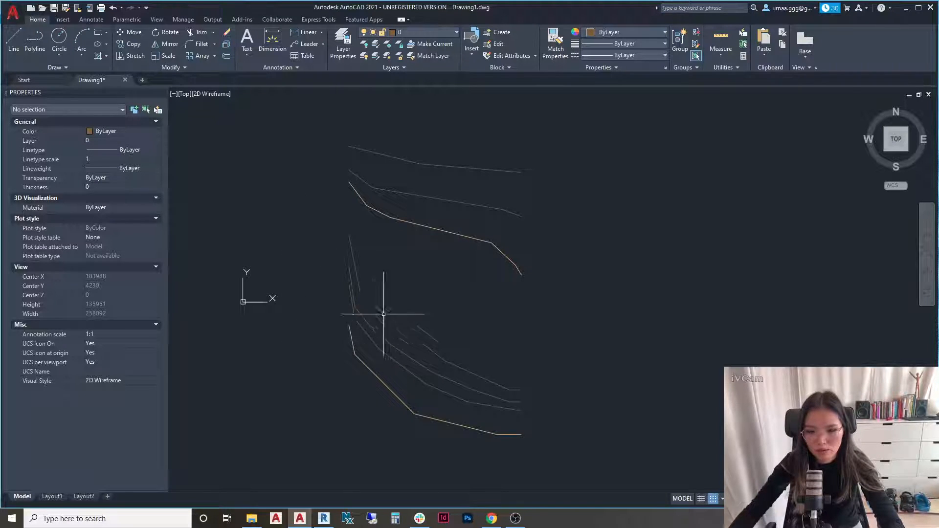
Step: Review the combined properties of the three upper contour polylines
click(445, 157)
click(419, 226)
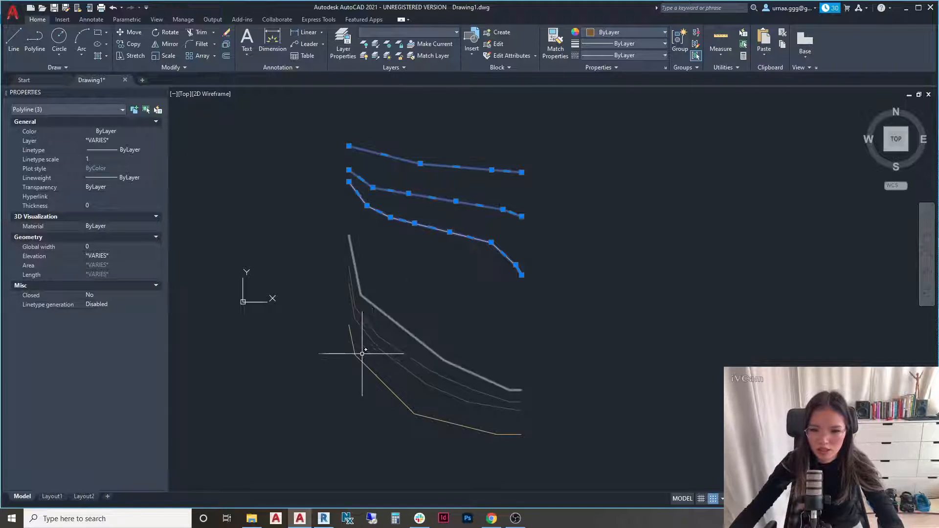
key(Escape)
Step: Switch to Revit and delete all topography surfaces around the house in the Site floor plan, dismissing the save reminder
click(324, 519)
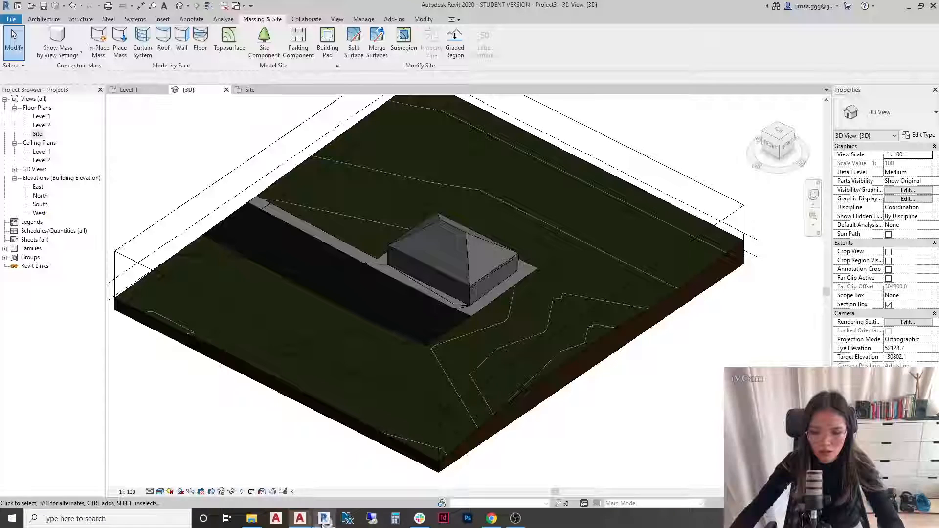
scroll(601, 337, down, 2)
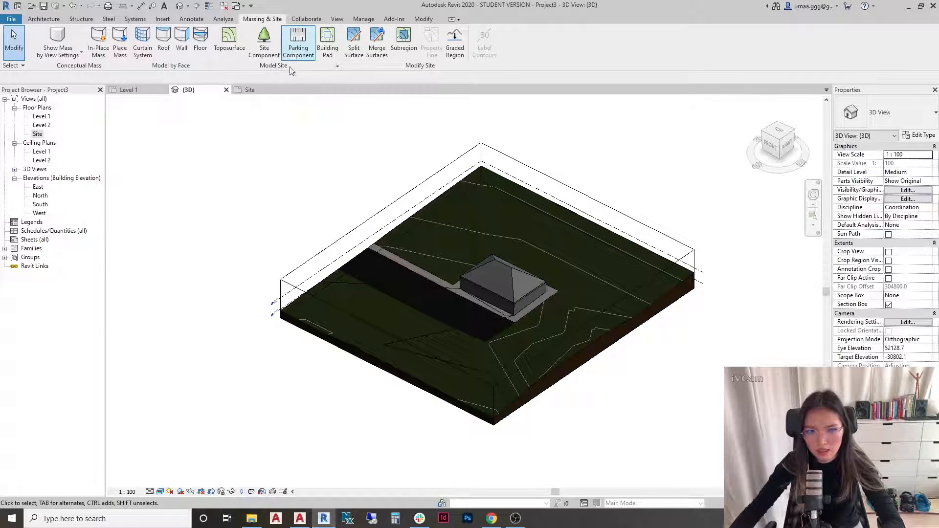
click(281, 91)
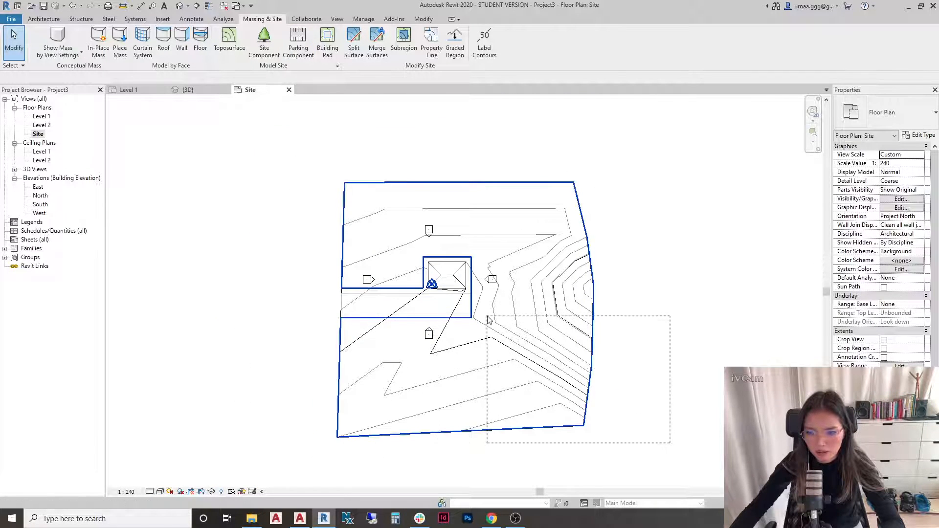
click(469, 292)
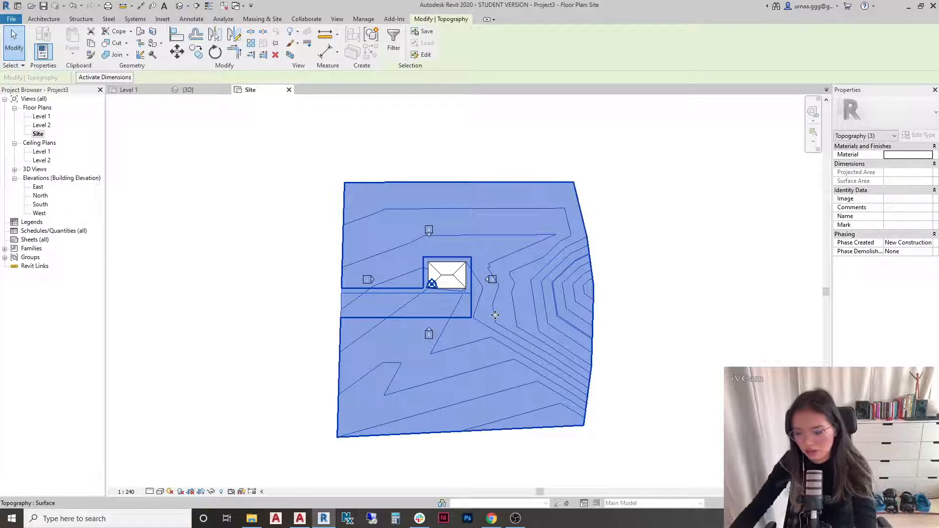
key(Delete)
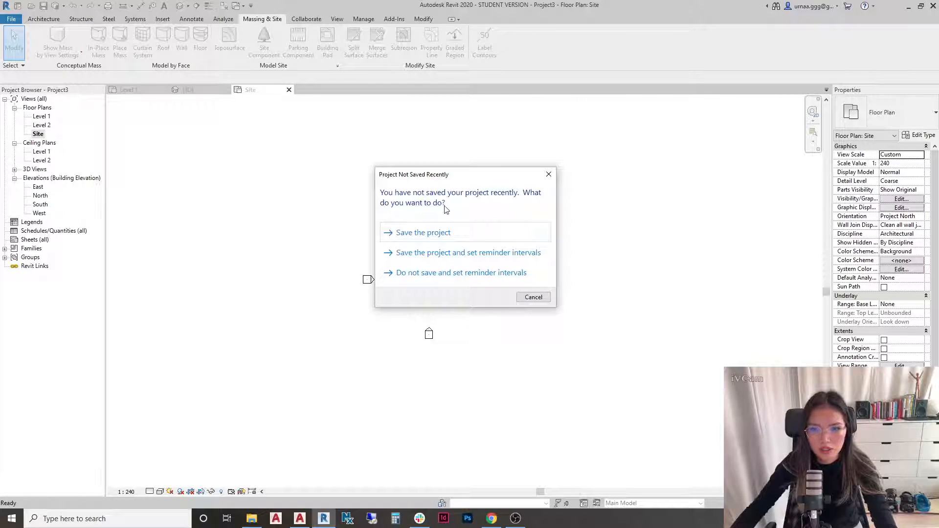
click(533, 297)
Step: Link Drawing1.dwg into the Site plan at Level 1, positioned Auto - Origin to Origin, with off-axis line correction off
click(162, 19)
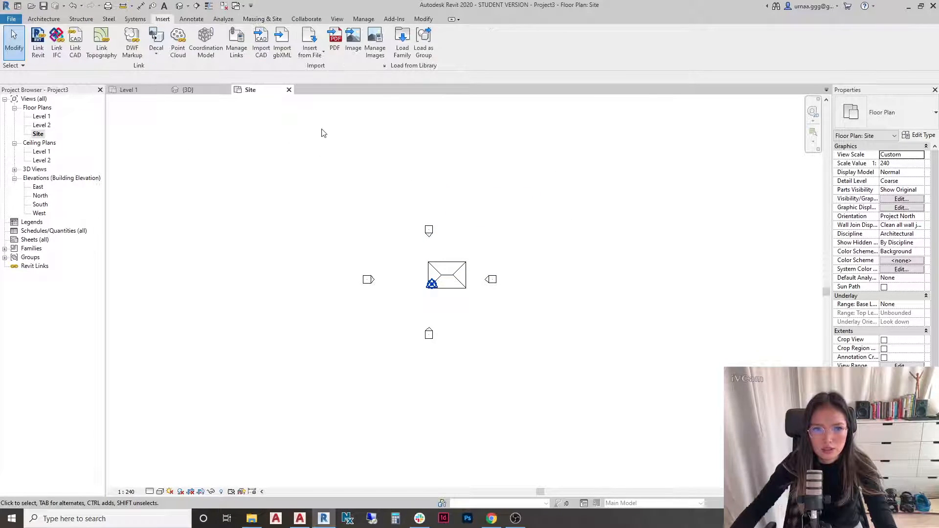
click(76, 47)
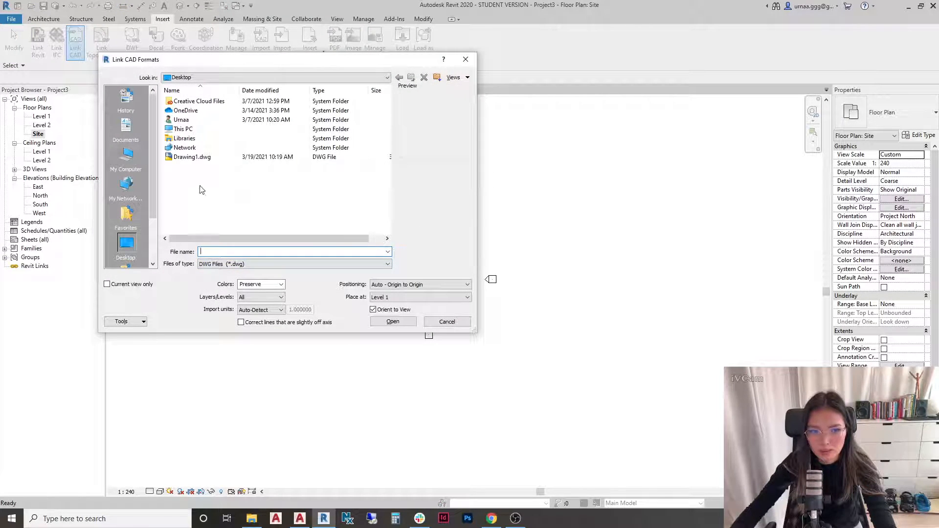
click(194, 158)
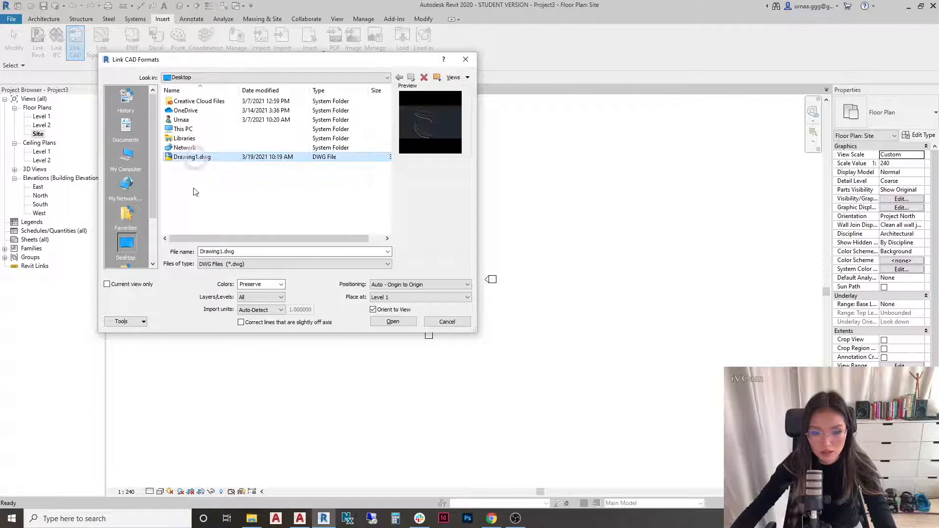
click(300, 520)
click(299, 520)
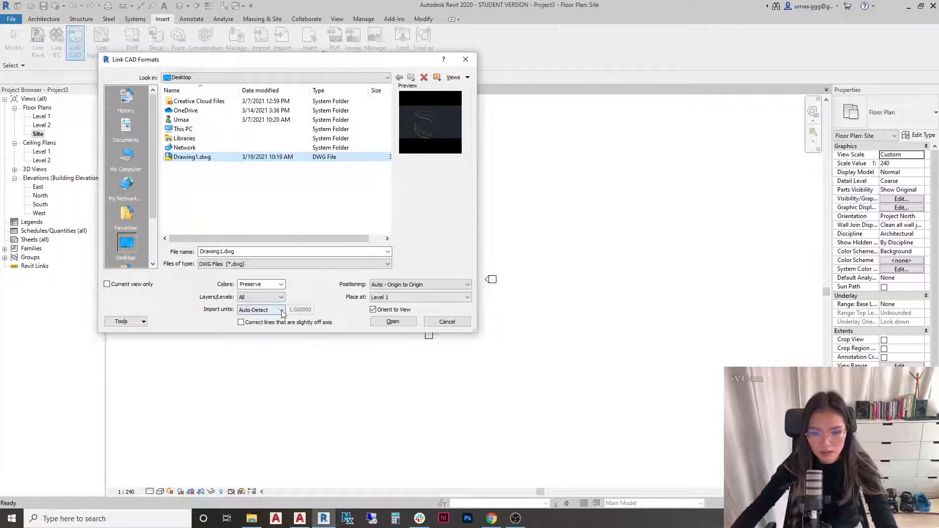
click(241, 322)
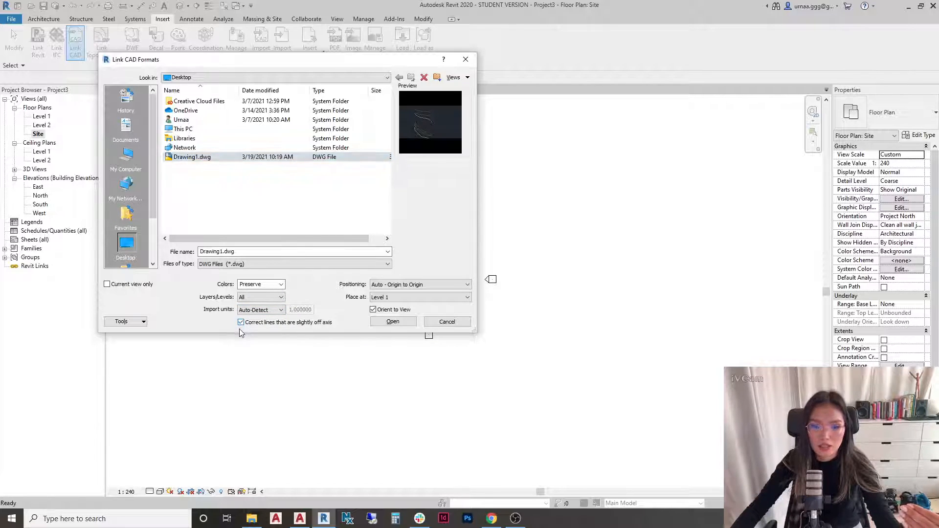
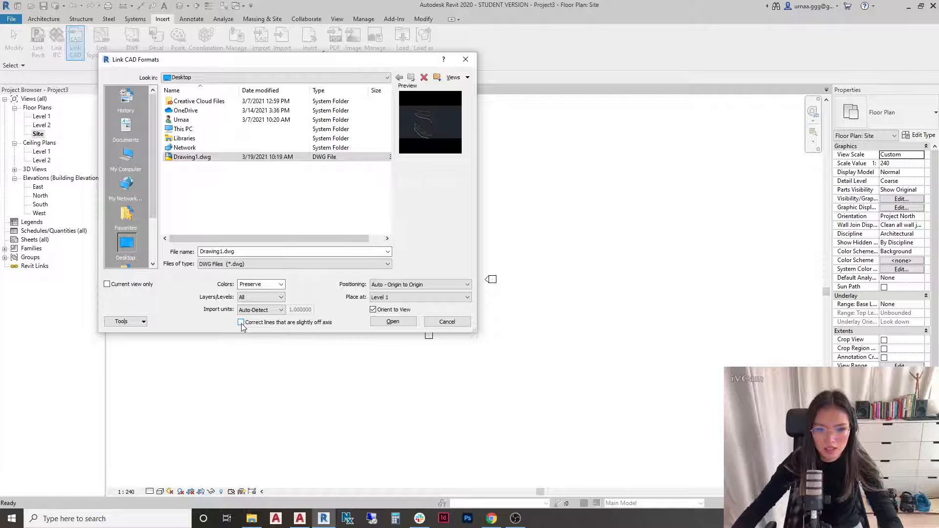
click(399, 321)
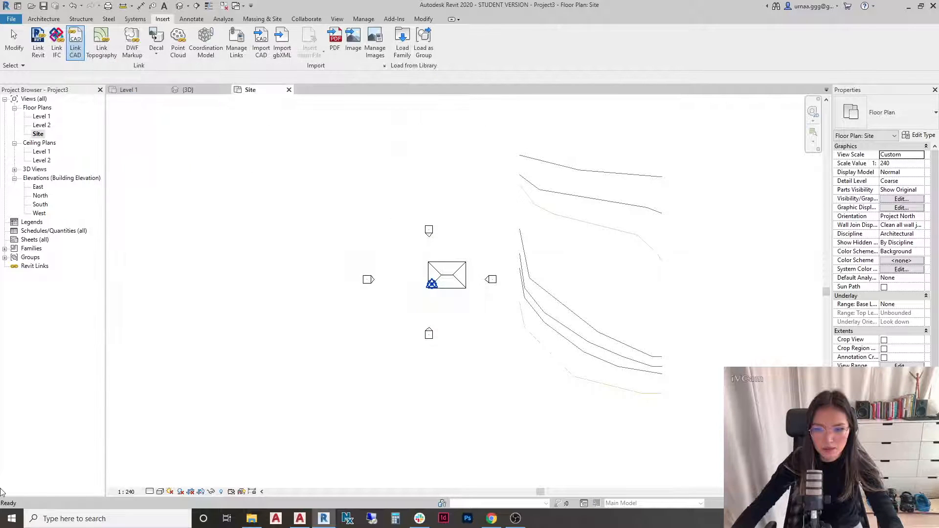
Step: Move the linked Drawing1.dwg so its contours surround the house, and check their heights in the 3D view
click(609, 235)
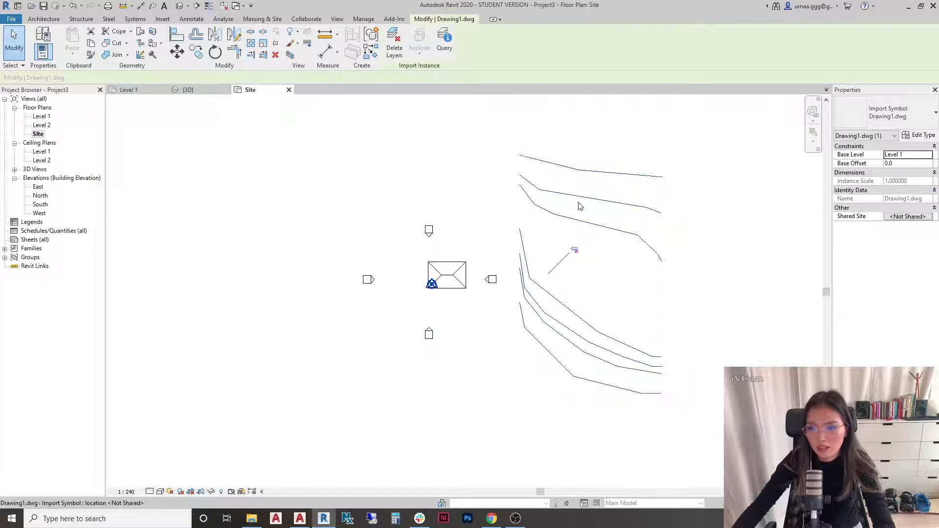
drag(585, 220, 440, 224)
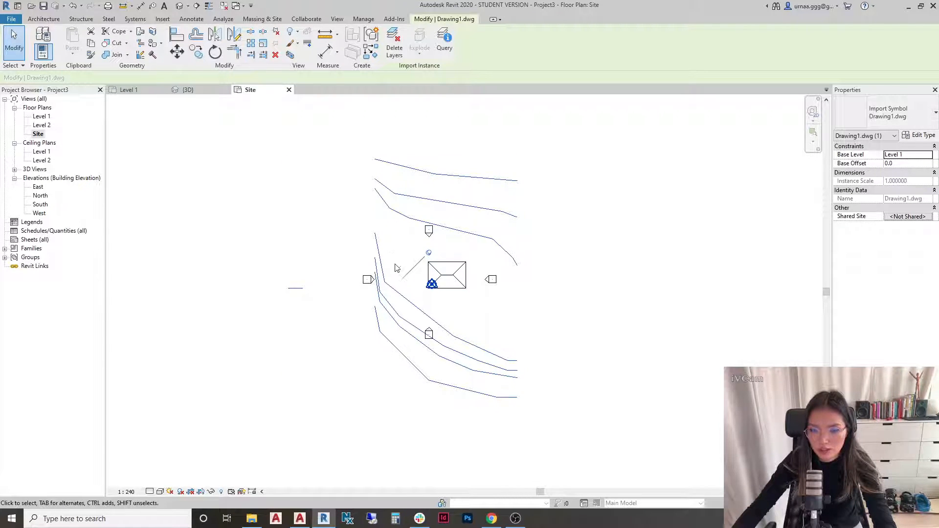
click(485, 153)
click(472, 179)
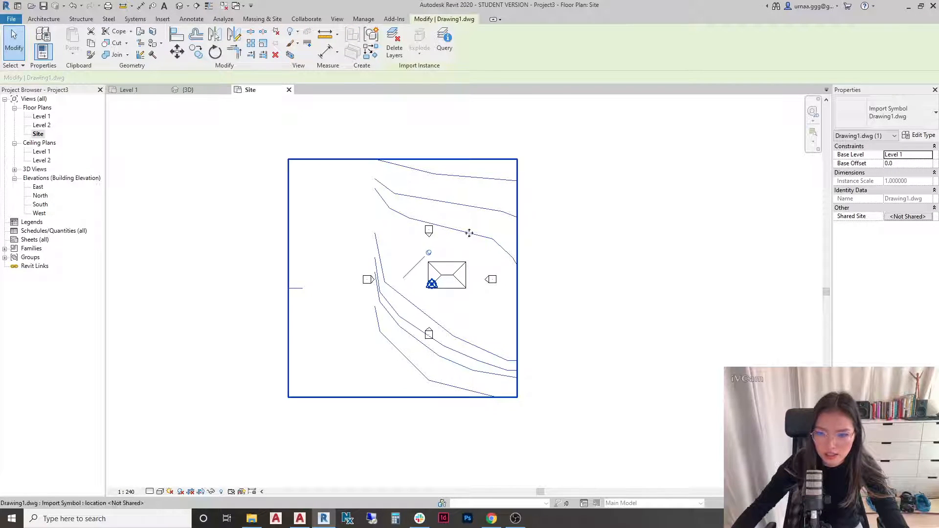
click(584, 238)
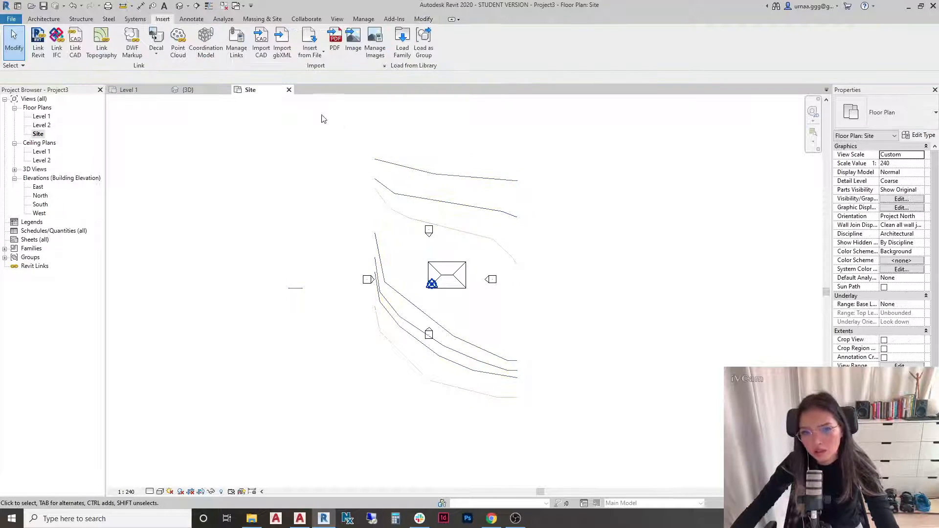
click(212, 90)
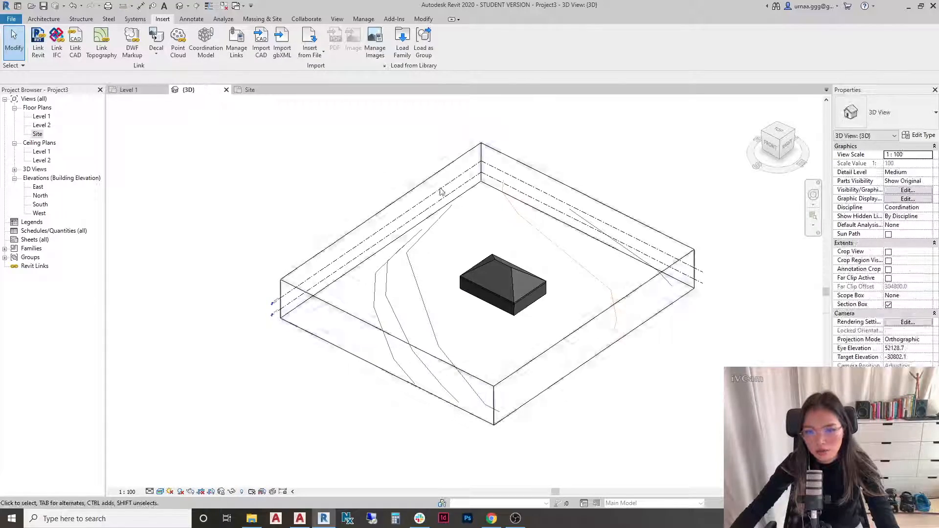
scroll(530, 263, up, 3)
shift+middle_drag(503, 280, 629, 275)
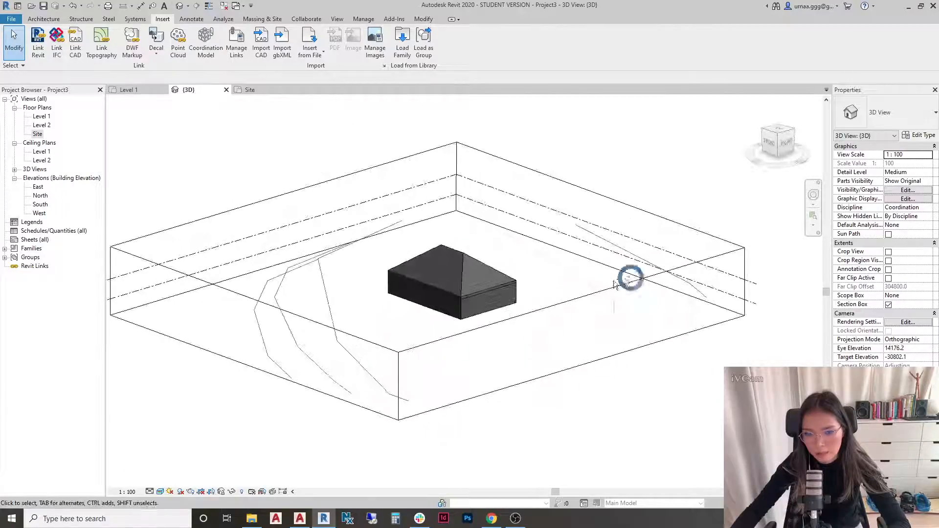
shift+middle_drag(497, 408, 317, 241)
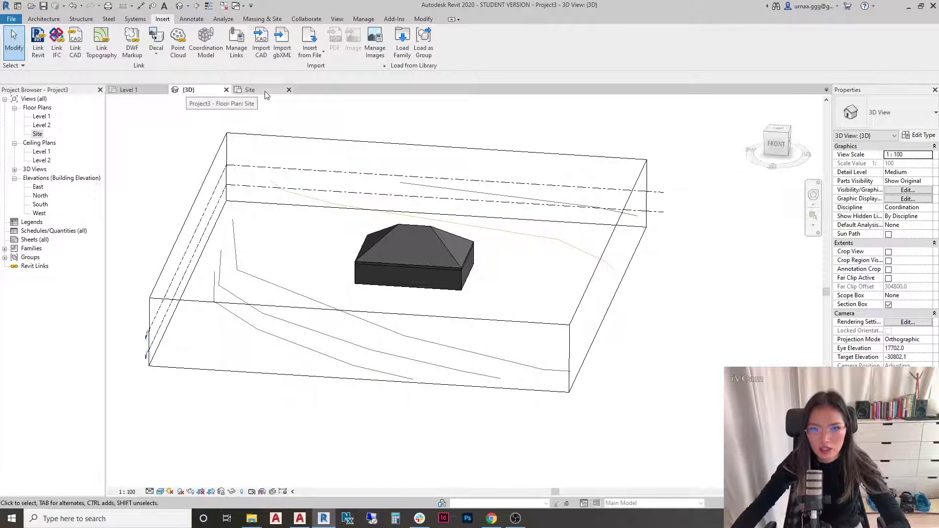
Step: Start a toposurface in the Site floor plan and pick the linked Drawing1.dwg as the import instance to create it from
click(247, 90)
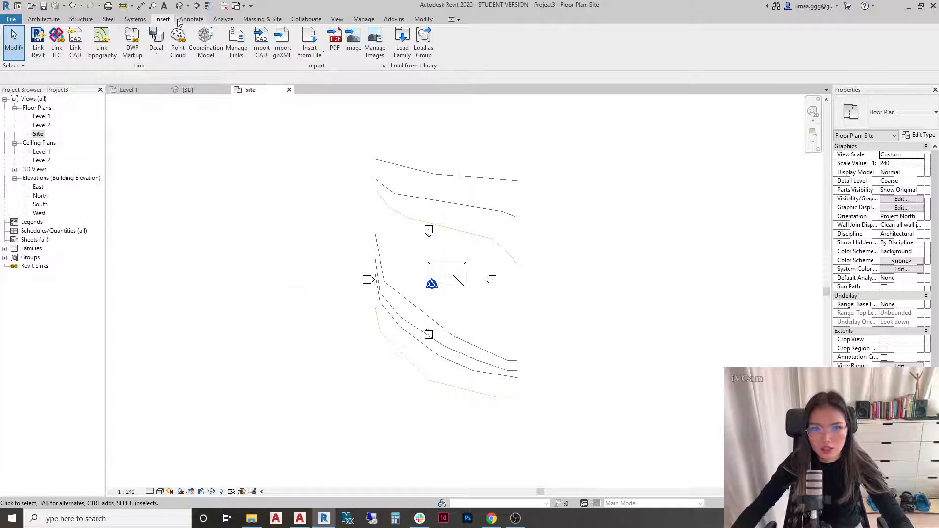
click(274, 20)
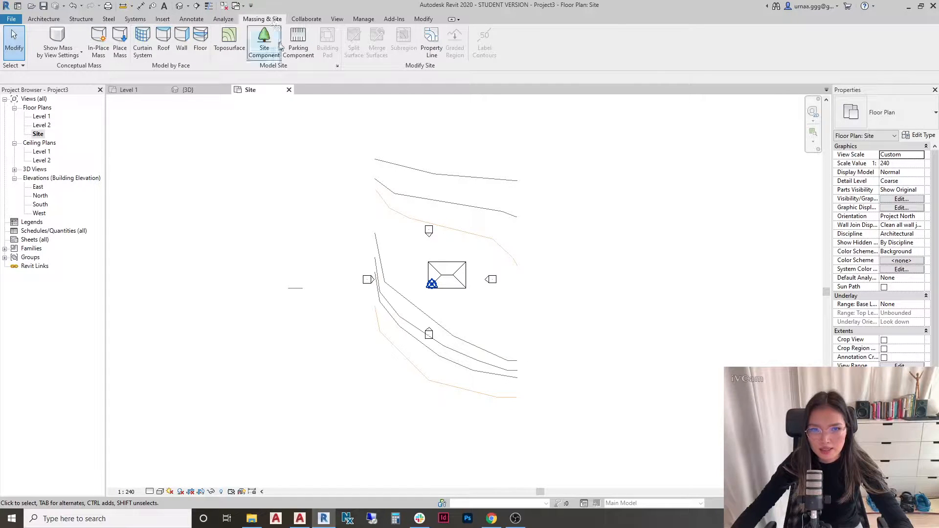
click(232, 45)
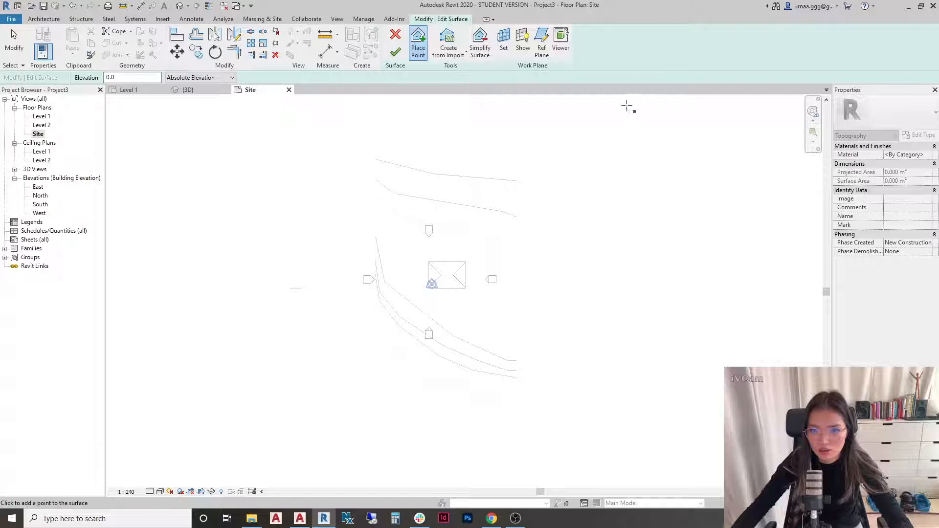
click(454, 58)
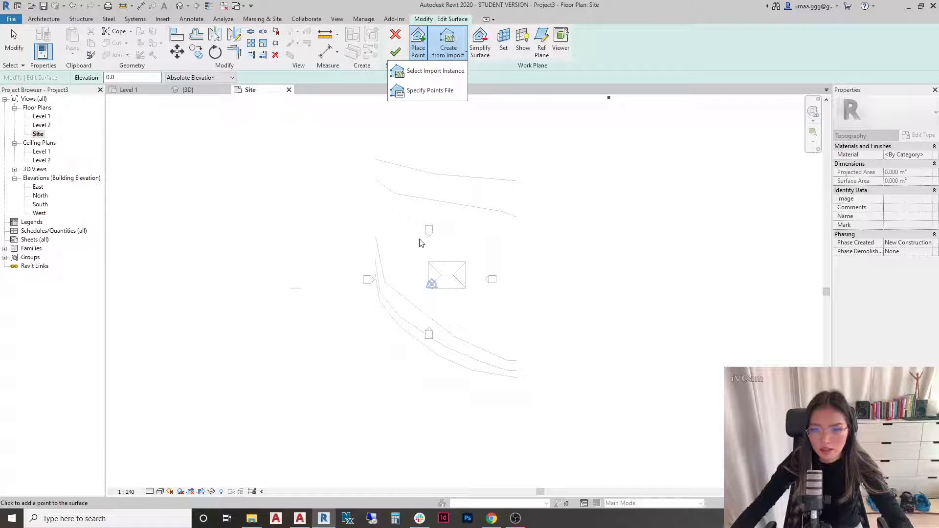
click(431, 74)
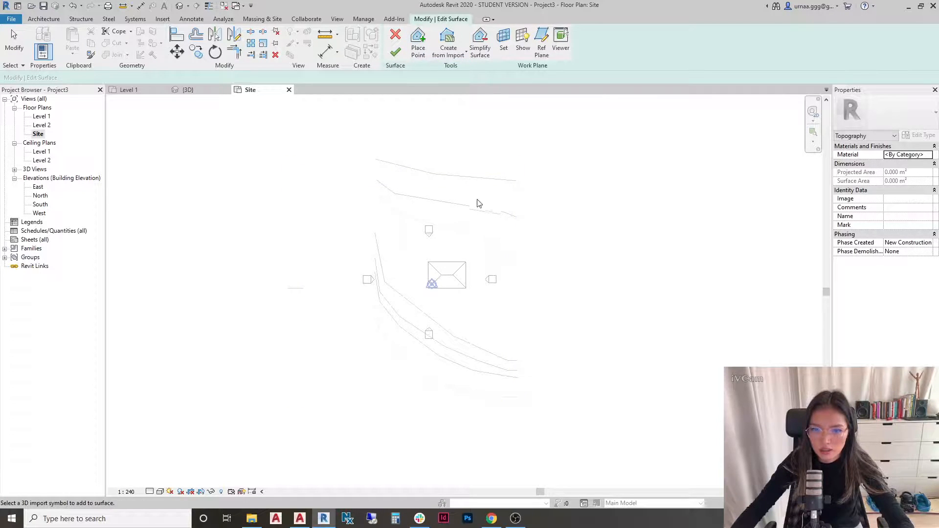
click(465, 211)
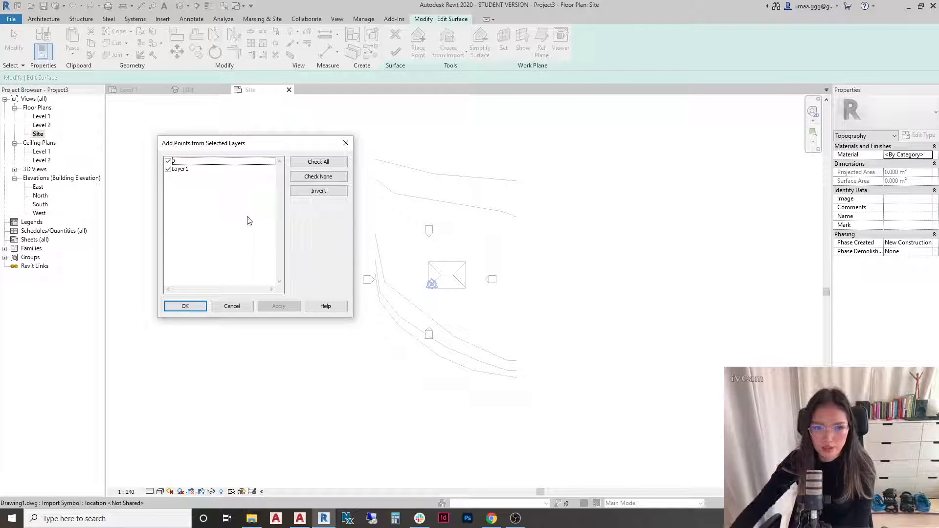
Step: Switch to AutoCAD to examine the layers and elevations of the upper contour polylines, and return to Revit
click(296, 521)
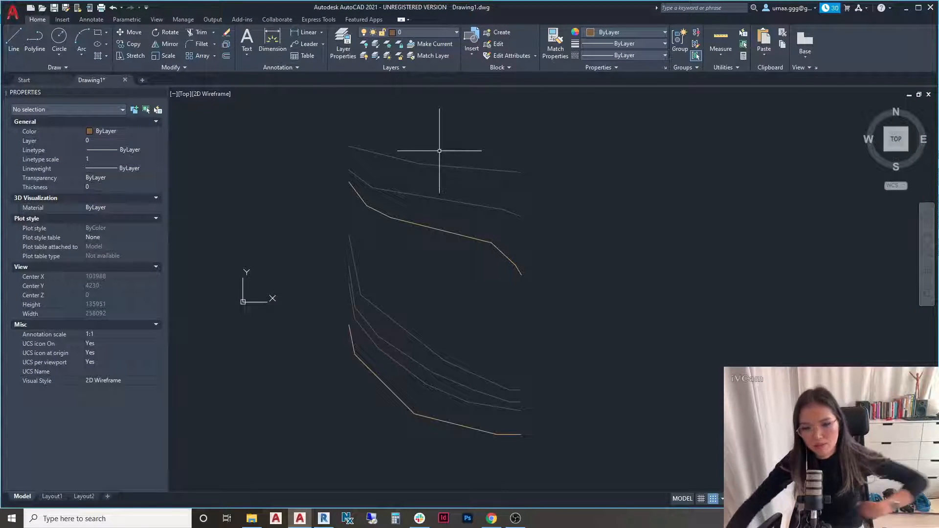
click(465, 140)
click(413, 289)
key(Escape)
click(409, 180)
click(358, 141)
key(Escape)
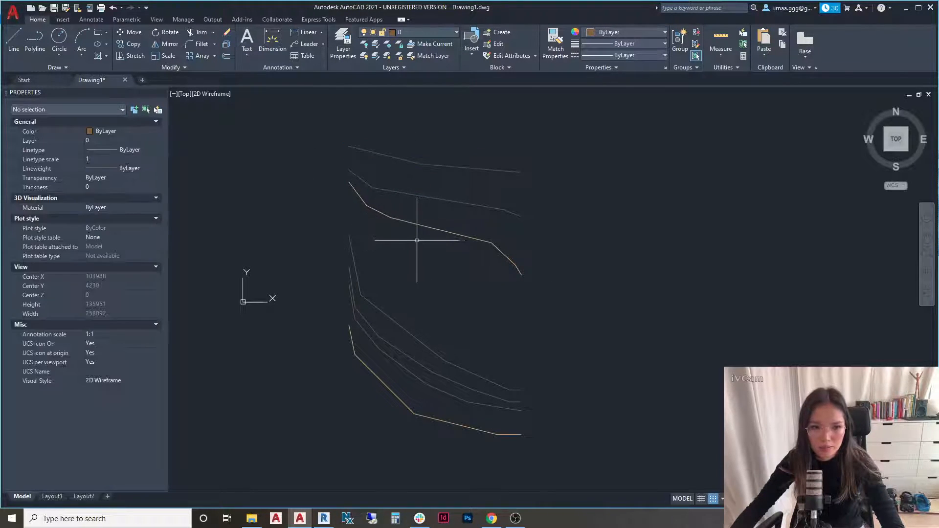
click(390, 213)
key(Escape)
click(424, 210)
click(385, 183)
key(Escape)
click(412, 224)
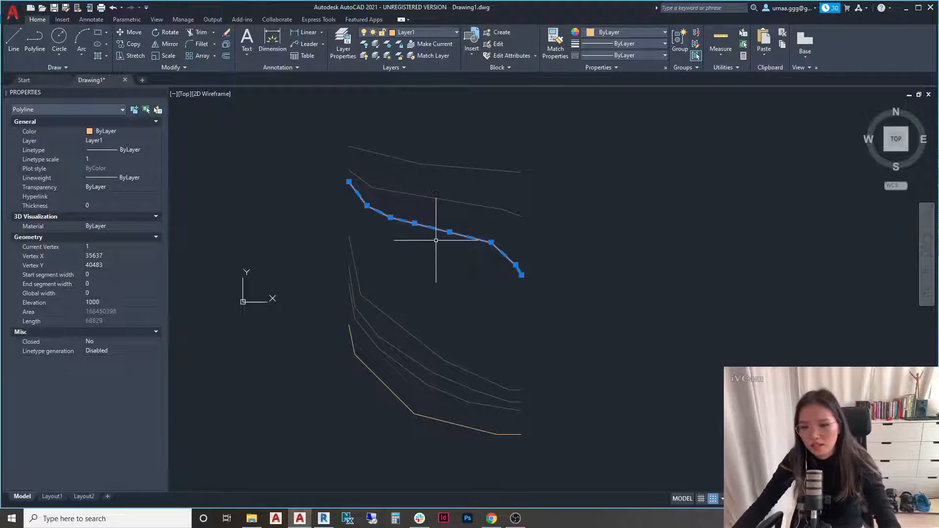
click(403, 198)
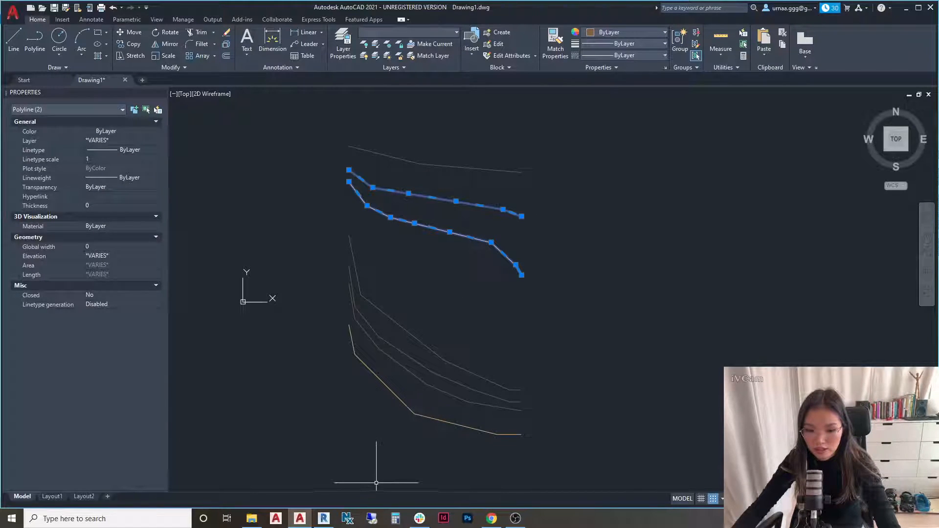
key(Escape)
click(323, 518)
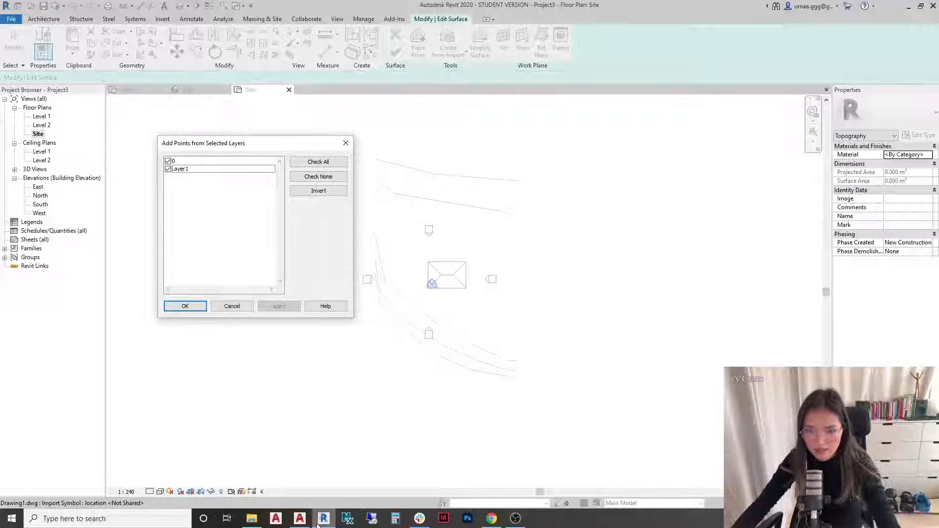
Step: Add points from layers 0 and Layer1 to the toposurface and inspect the resulting terrain in the 3D view
drag(233, 143, 271, 142)
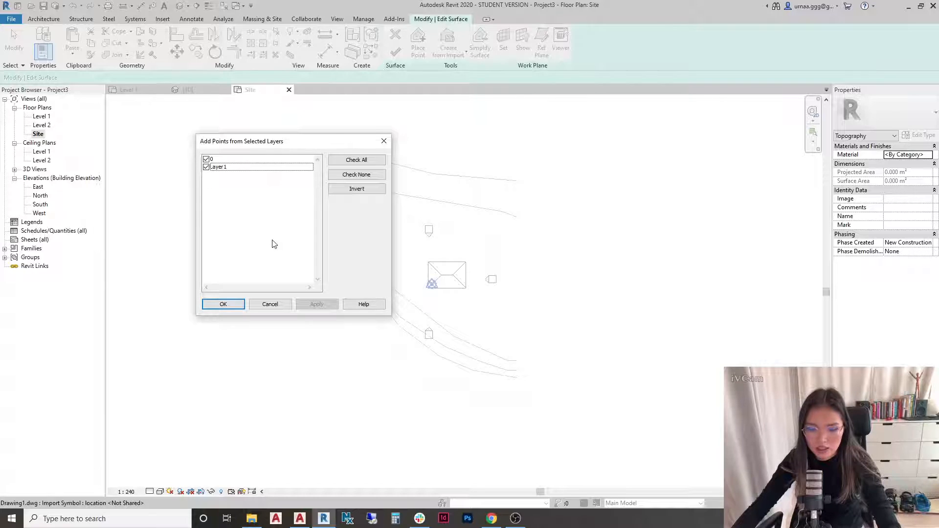
click(224, 305)
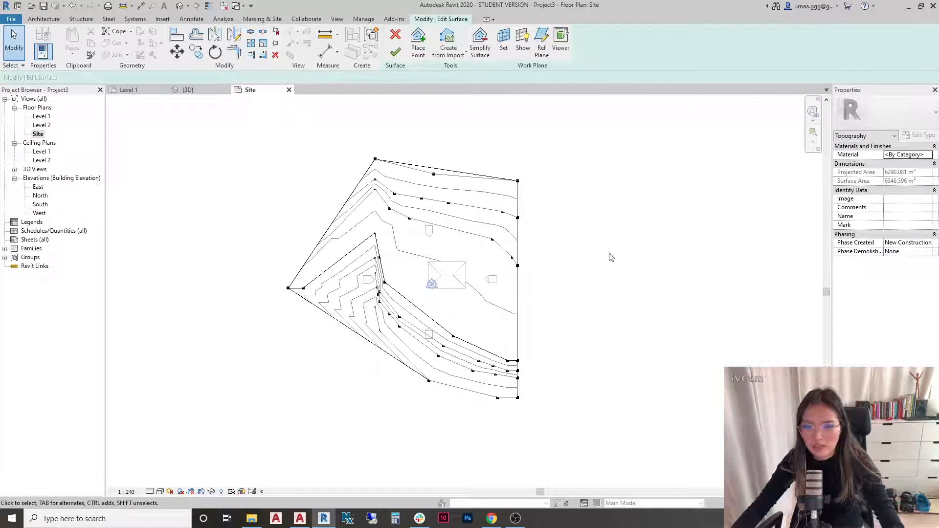
scroll(424, 292, up, 2)
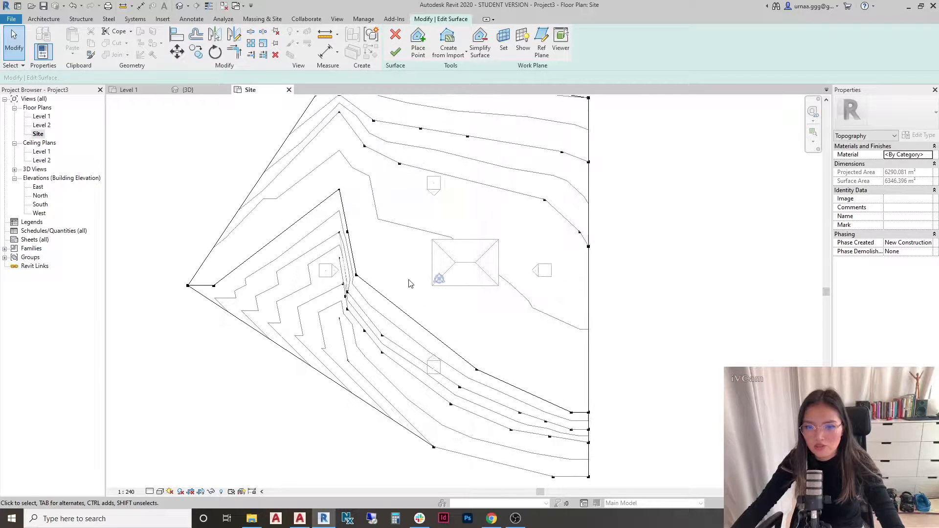
click(189, 90)
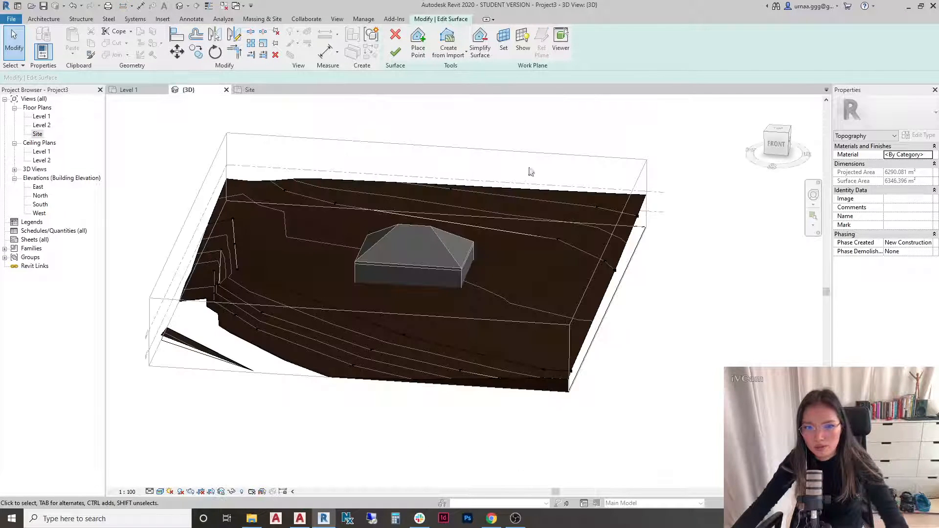
scroll(401, 275, down, 2)
shift+middle_drag(427, 264, 442, 292)
shift+middle_drag(295, 162, 310, 109)
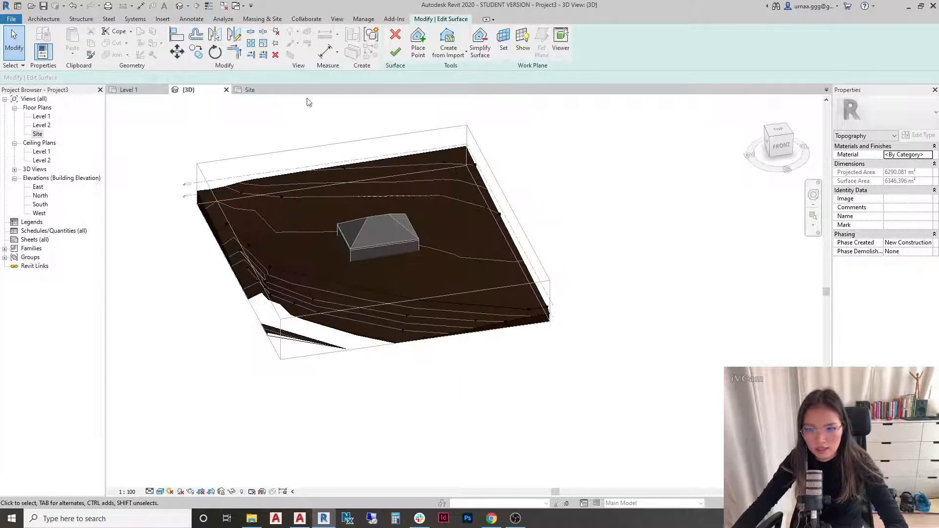
Step: In the Site plan, place surface points at the house's four corners at absolute elevation 0.0
click(265, 92)
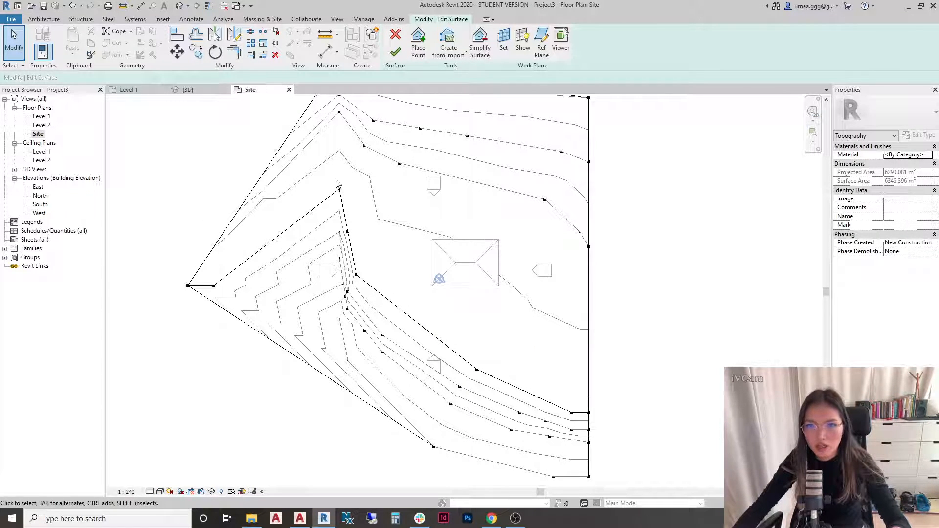
click(418, 49)
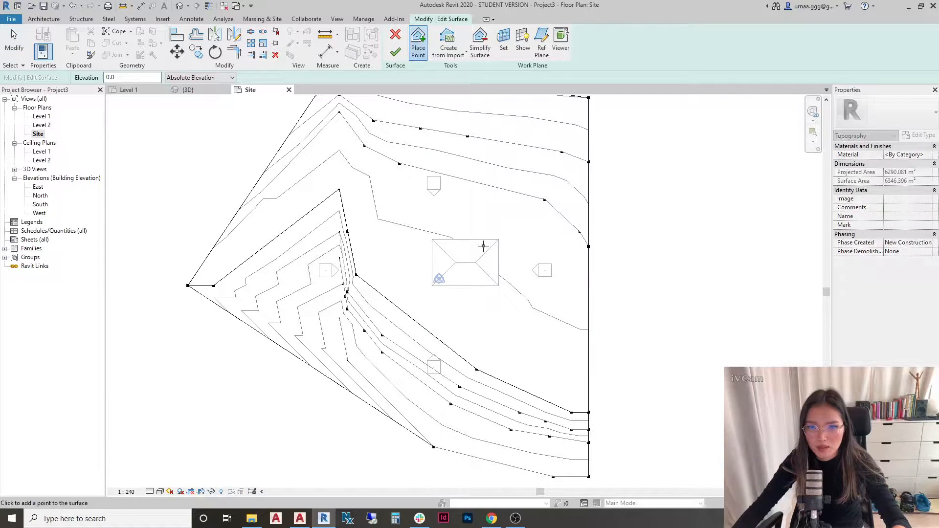
drag(114, 78, 62, 76)
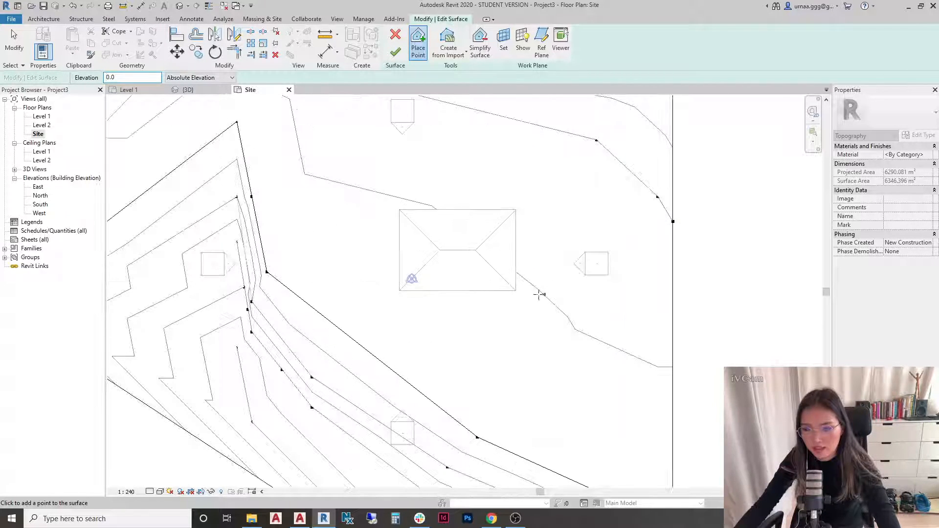
click(515, 292)
click(401, 291)
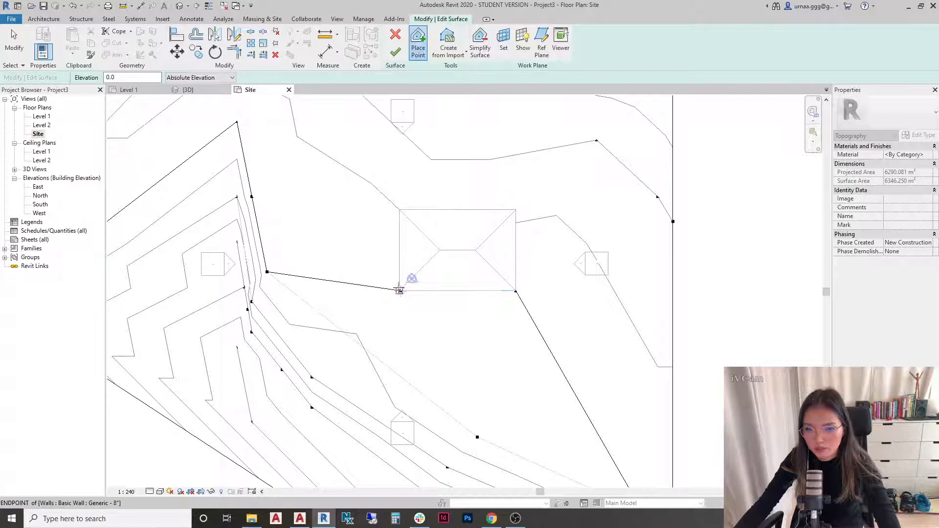
click(399, 210)
click(514, 210)
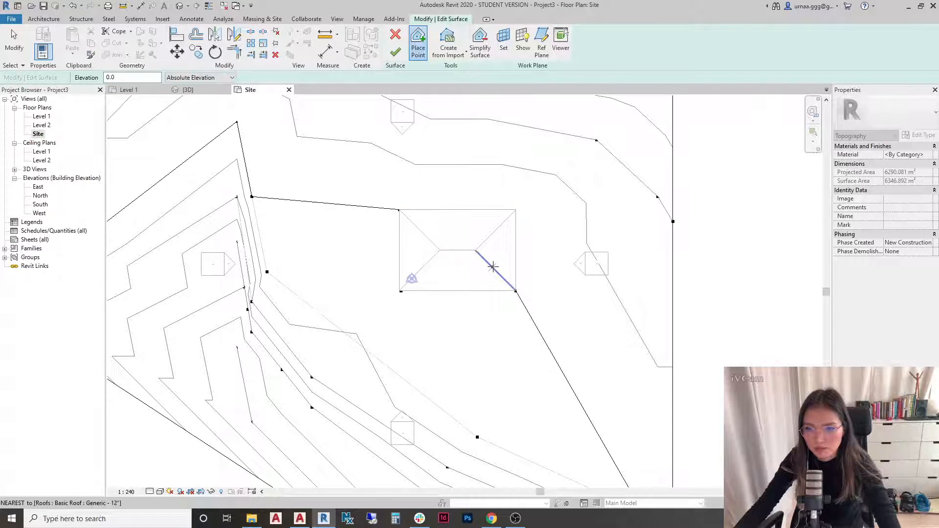
Step: Finish the surface edit and inspect the terrain around the house in the 3D view
click(394, 52)
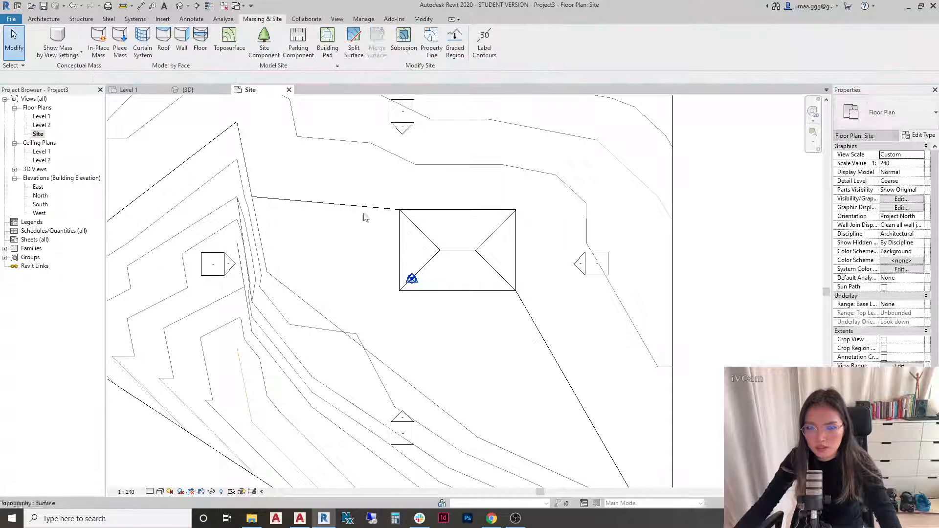
click(191, 91)
scroll(343, 259, up, 3)
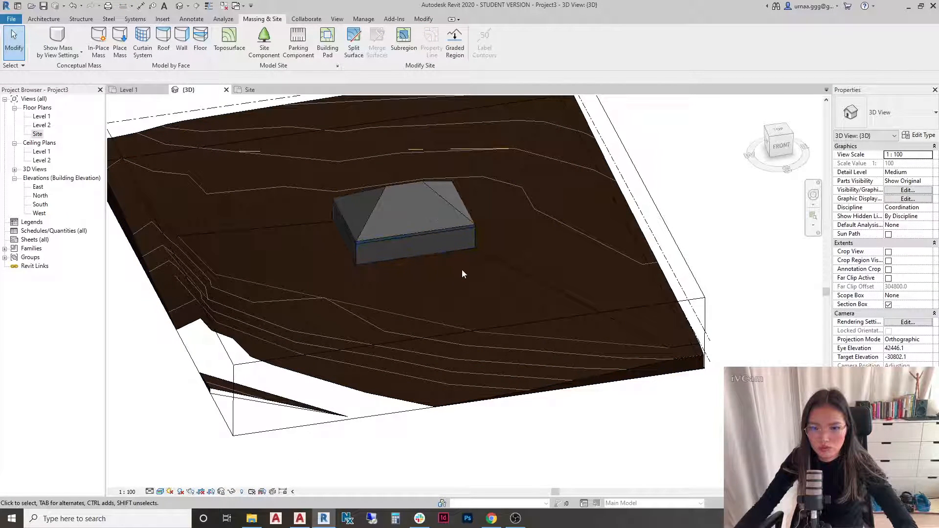
Step: In the Site plan, undo the surface points at the house's corners and leave the surface edit
click(259, 93)
double_click(652, 259)
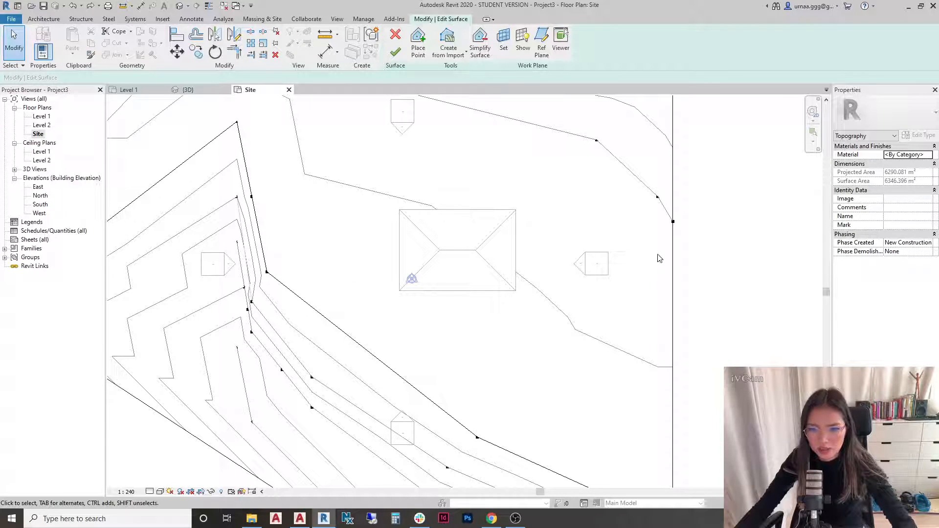
click(395, 54)
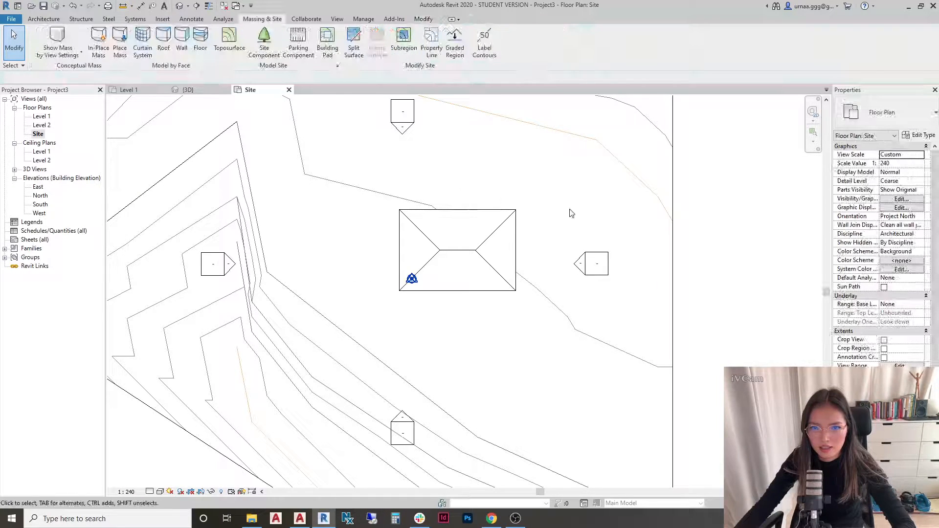
Step: Examine how the house sits on the terrain in the 3D view, from several sides and from below
click(188, 89)
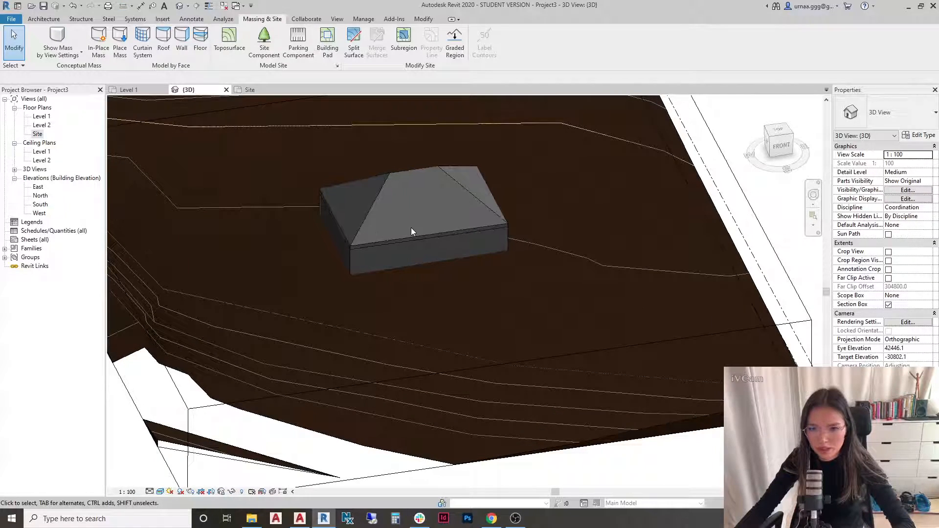
shift+middle_drag(555, 268, 425, 269)
scroll(540, 384, up, 2)
shift+middle_drag(614, 382, 512, 286)
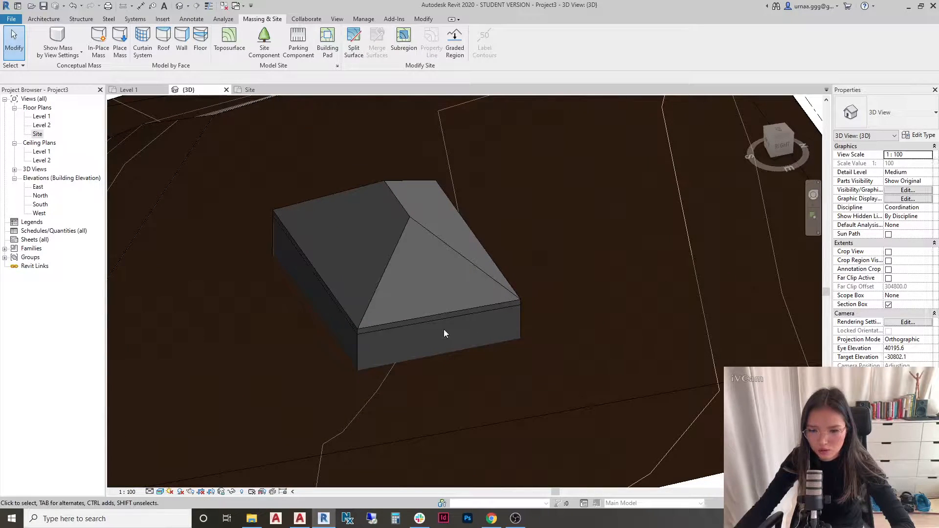
shift+middle_drag(495, 396, 369, 327)
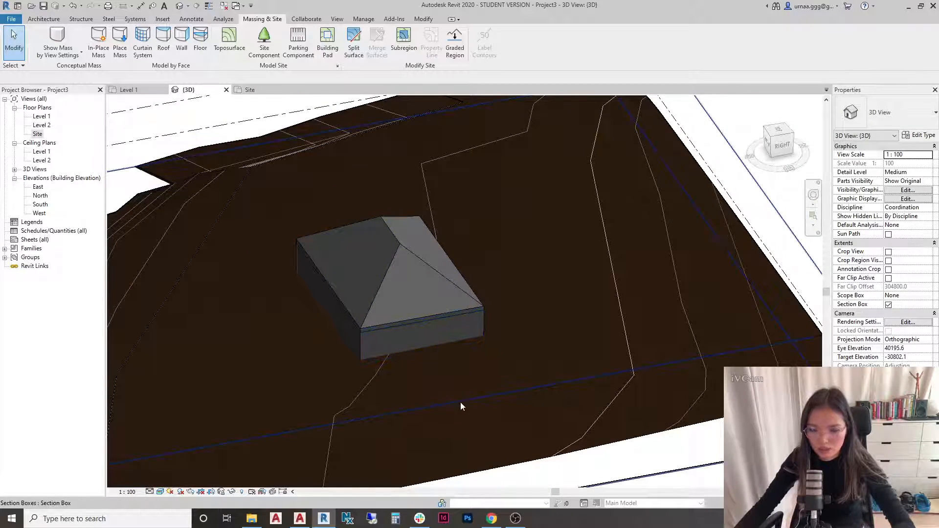
shift+middle_drag(397, 433, 441, 268)
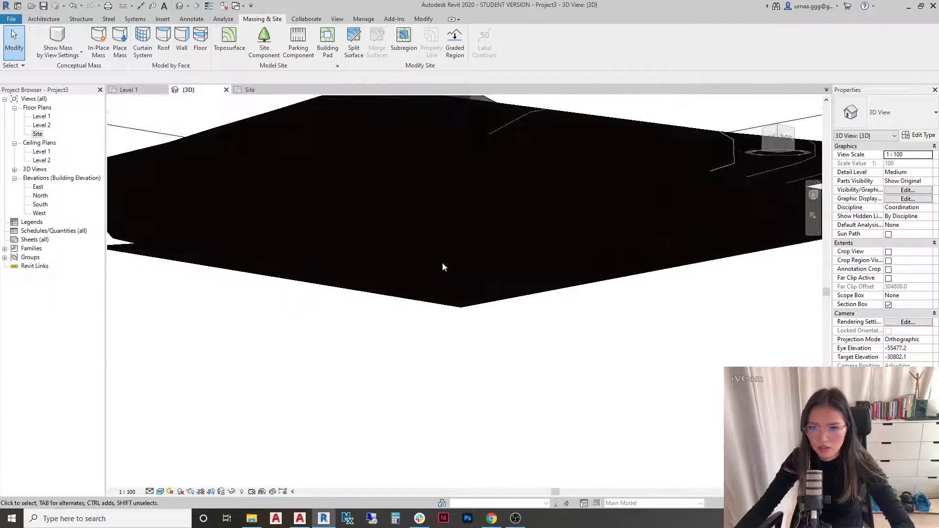
shift+middle_drag(511, 208, 452, 229)
shift+middle_drag(318, 190, 421, 270)
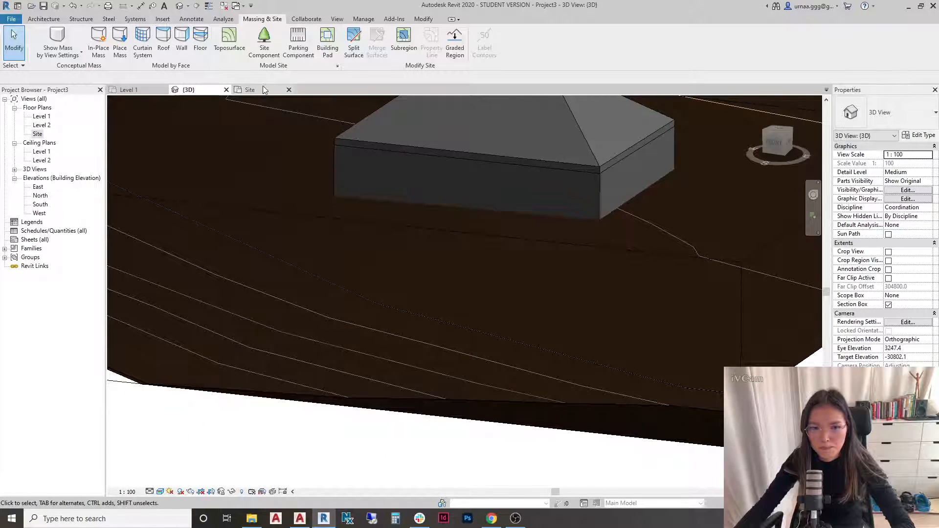
Step: Try to move the entire house southwest toward the bold contour line in the Site plan, and undo the move
click(250, 90)
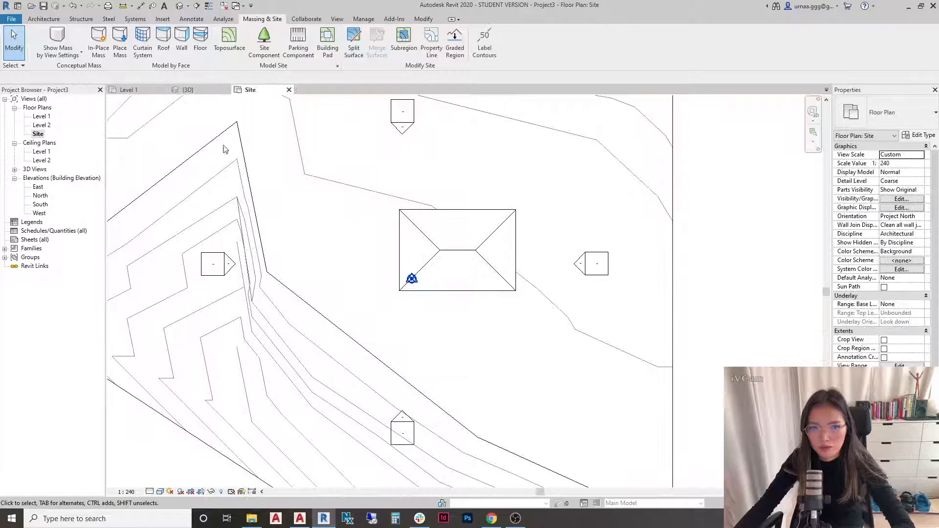
middle_drag(497, 334, 444, 283)
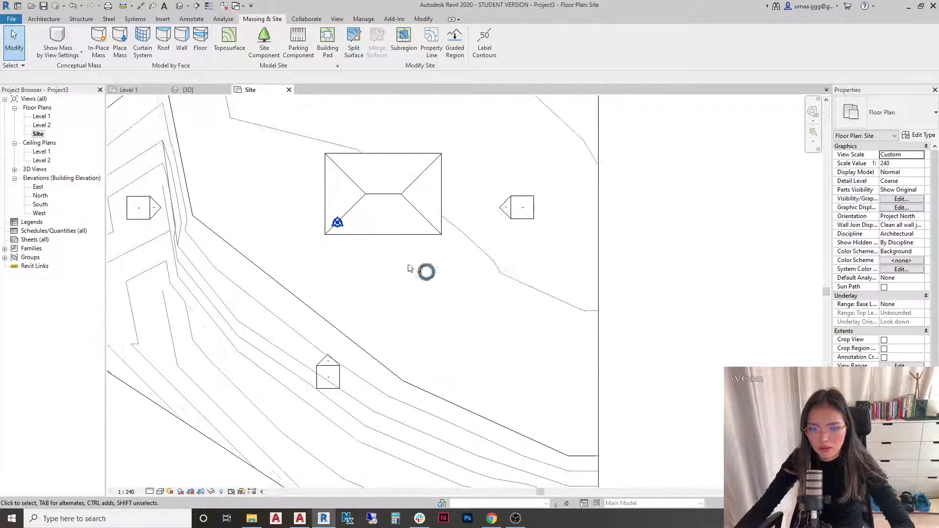
scroll(325, 295, down, 1)
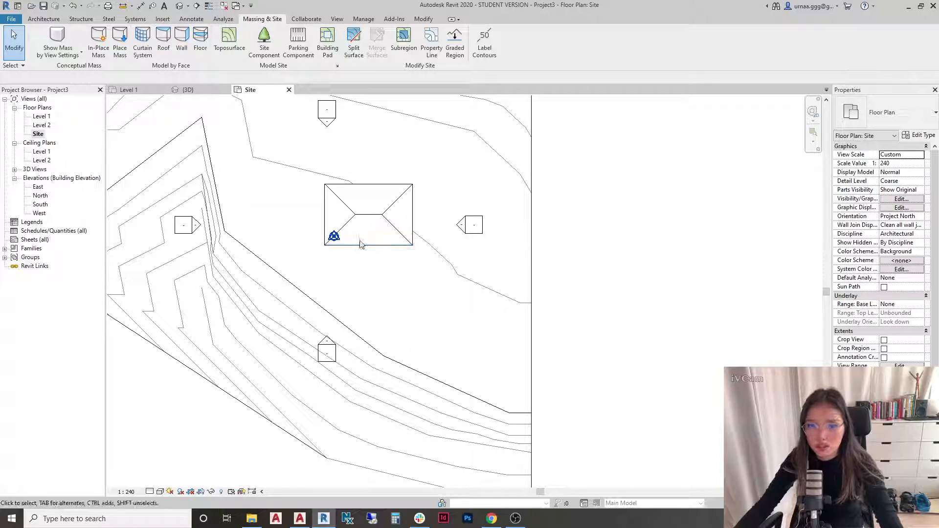
drag(291, 176, 432, 269)
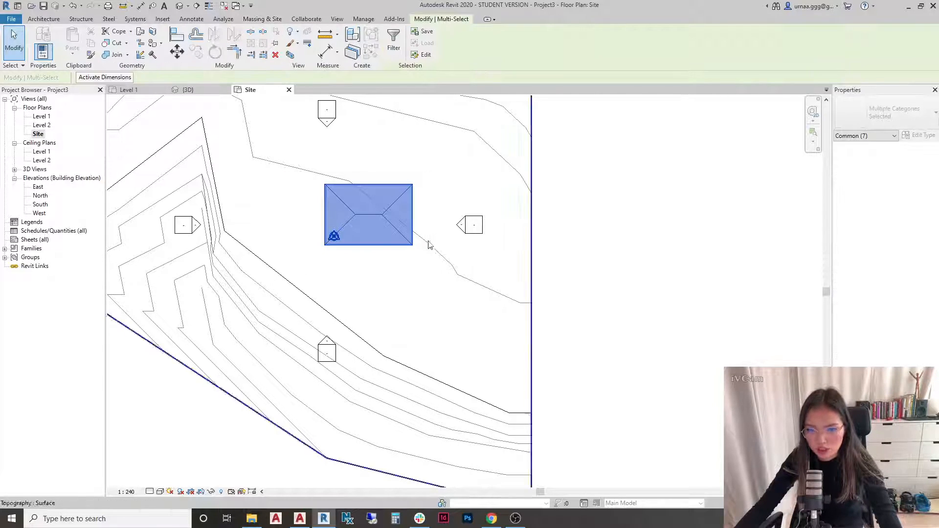
drag(411, 213, 388, 254)
middle_drag(395, 240, 370, 284)
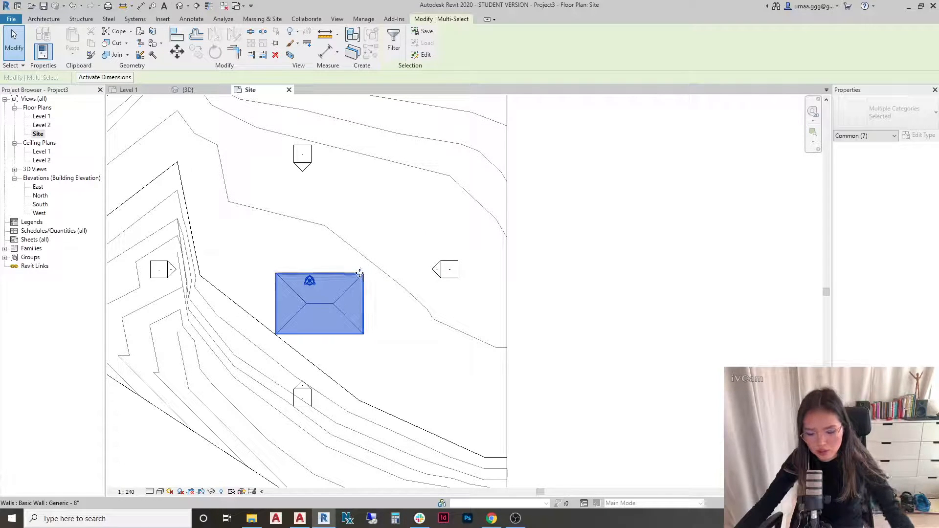
key(ctrl+z)
scroll(378, 254, down, 2)
Step: Select the house's chain of four walls and move it southwest until its southwest corner reaches the bold contour line
click(399, 235)
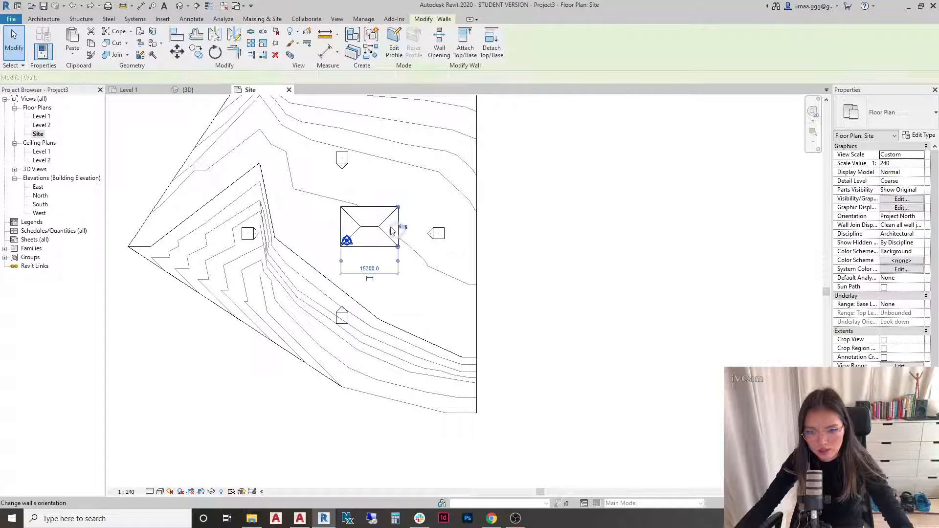
key(Tab)
click(341, 220)
key(Tab)
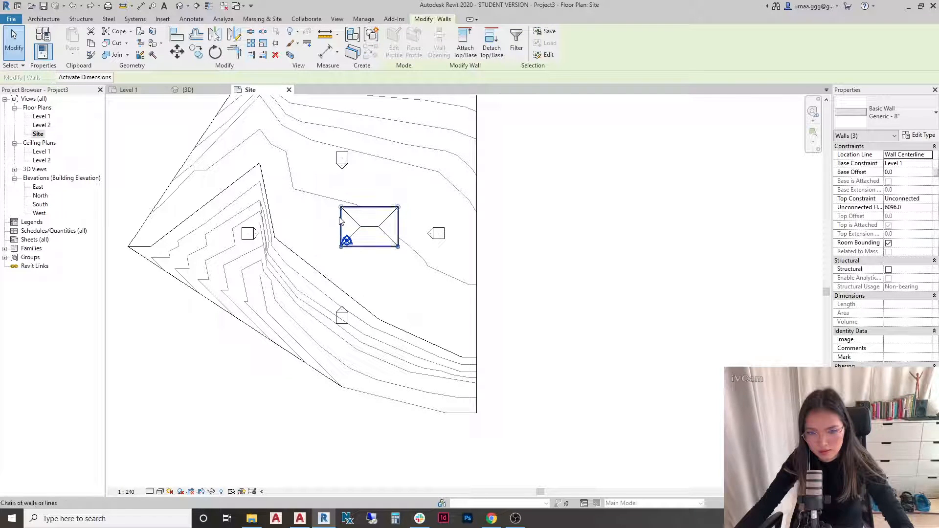
drag(342, 220, 327, 245)
scroll(340, 260, up, 2)
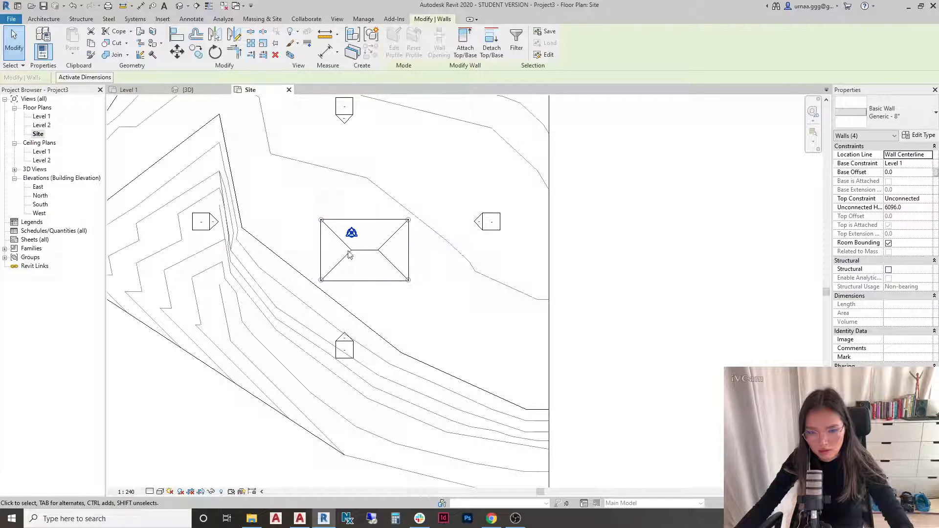
drag(317, 245, 312, 250)
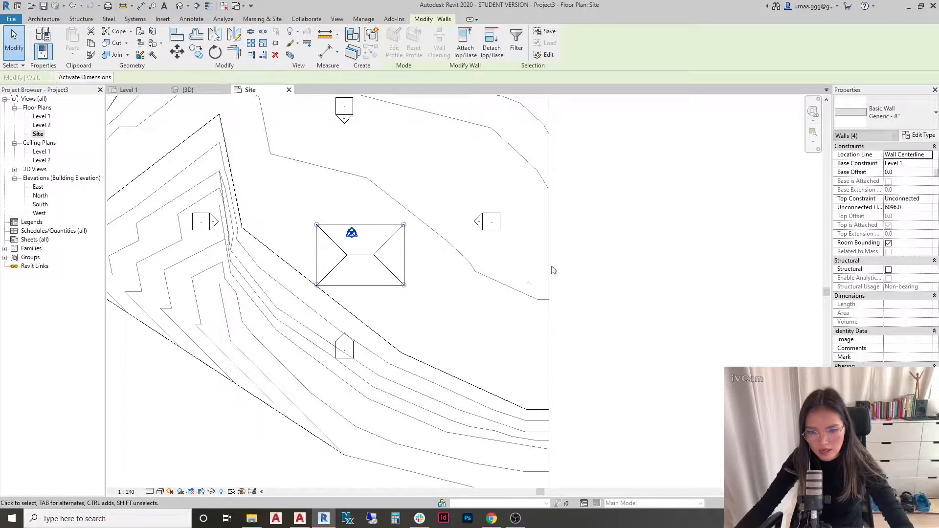
click(549, 193)
click(633, 209)
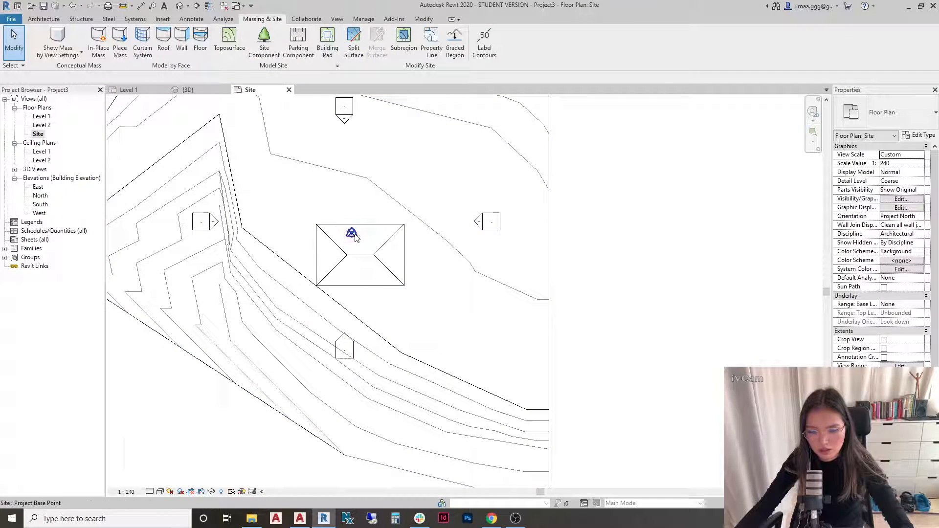
Step: Check the coordinates and elevation of the project base point in the Site plan, and deselect it
click(351, 233)
scroll(354, 241, up, 3)
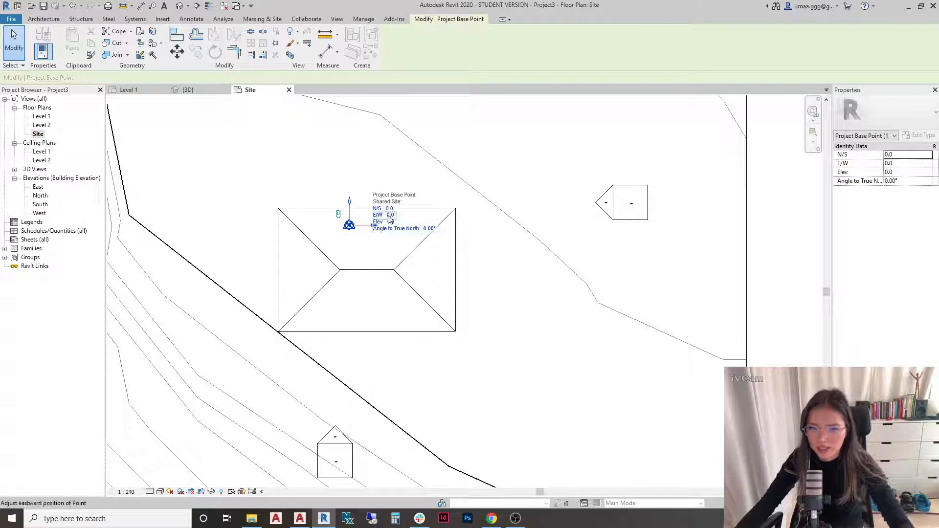
click(322, 183)
scroll(323, 286, down, 2)
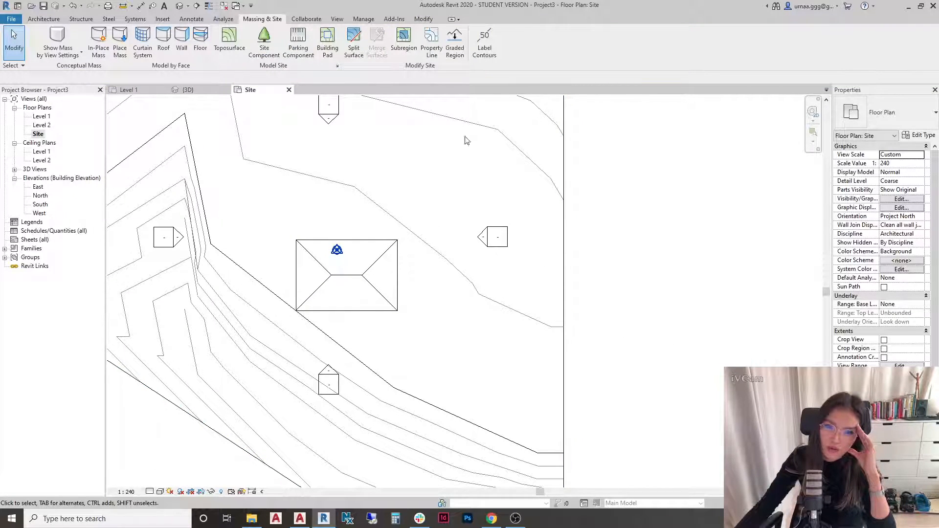
Step: Inspect the relocated house against the sloping terrain in the 3D view
click(193, 89)
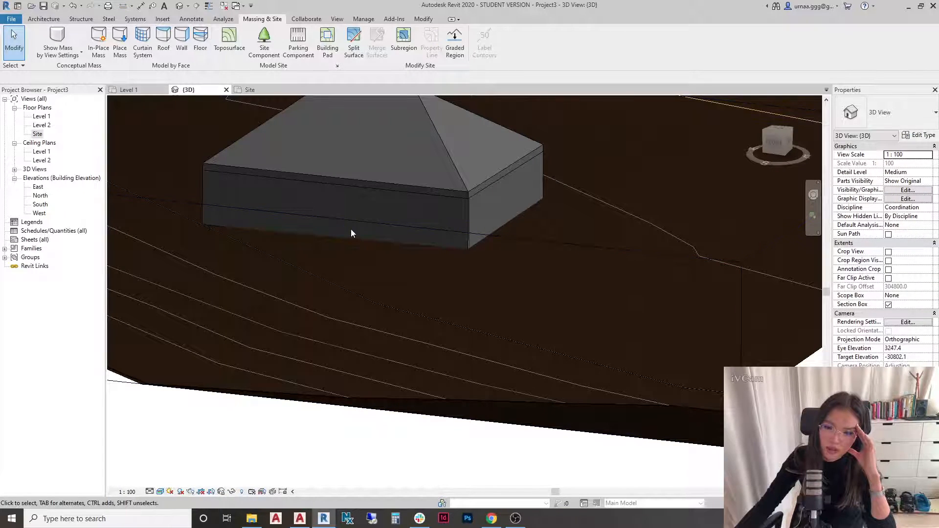
scroll(353, 232, down, 3)
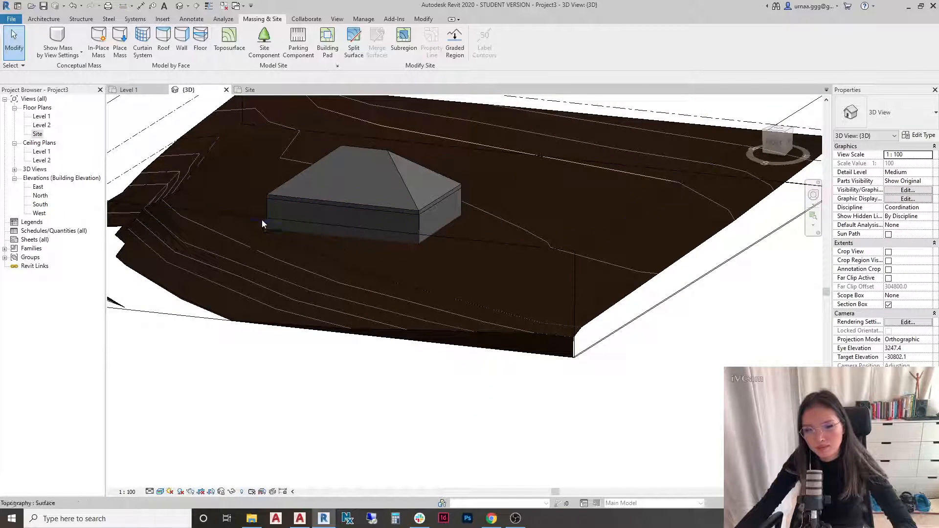
scroll(283, 234, up, 2)
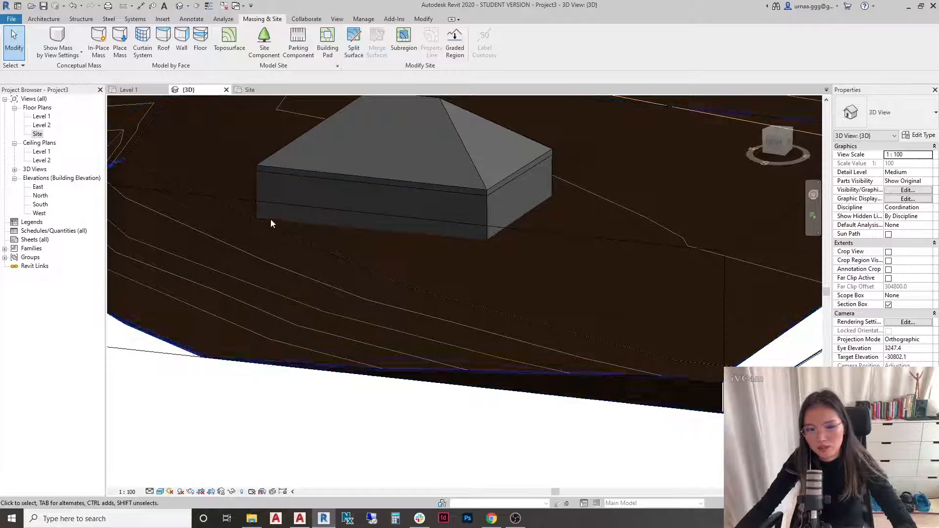
Step: In the Site plan, create a Level 1 building pad whose boundary lines are offset 500 outward from the house outline
click(251, 90)
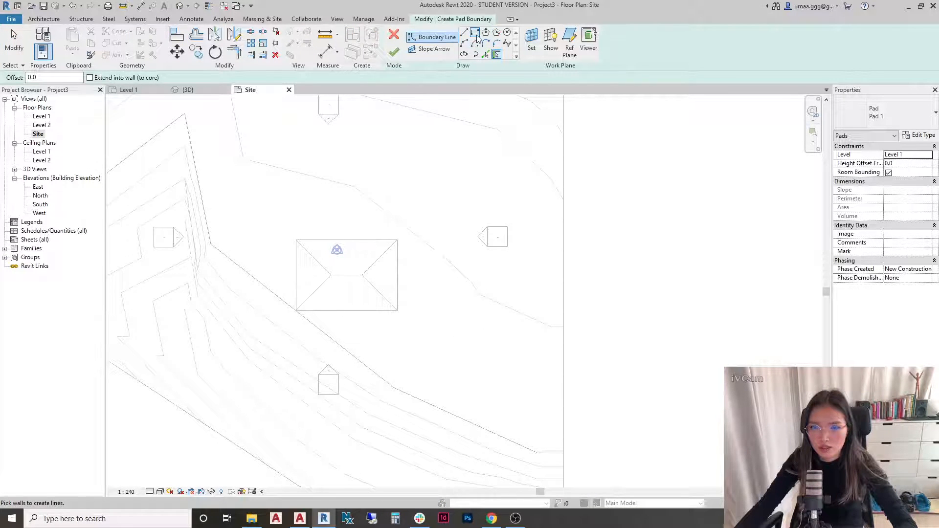
click(475, 33)
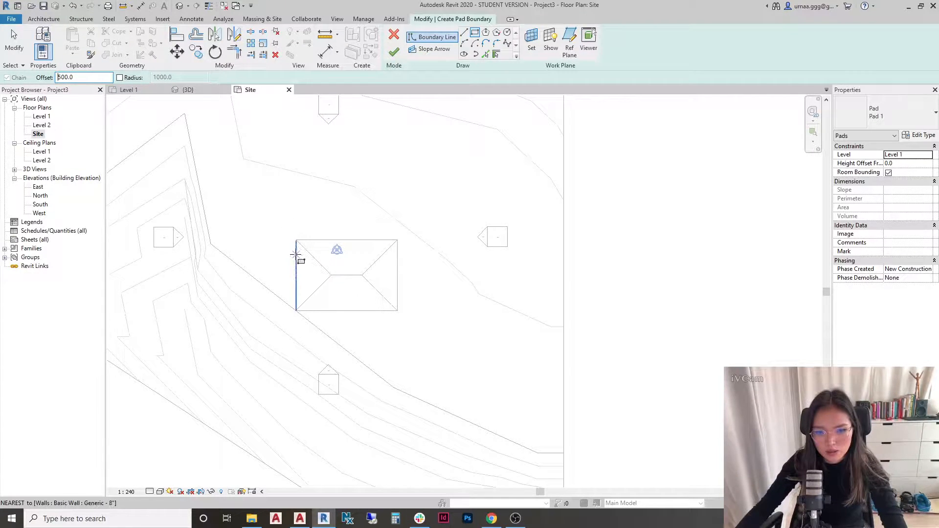
click(485, 54)
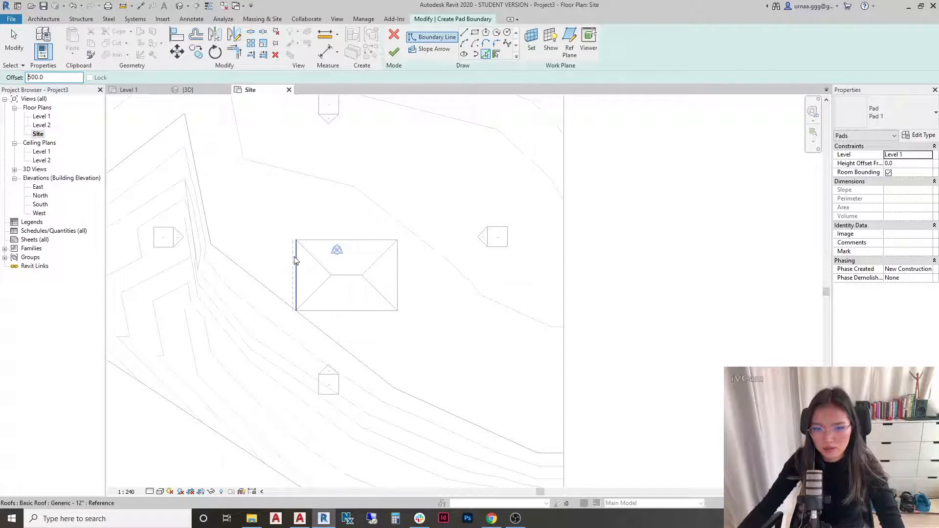
click(309, 239)
click(401, 271)
click(382, 310)
click(394, 52)
Step: Examine the building pad and the terrain around it in the 3D view
click(188, 90)
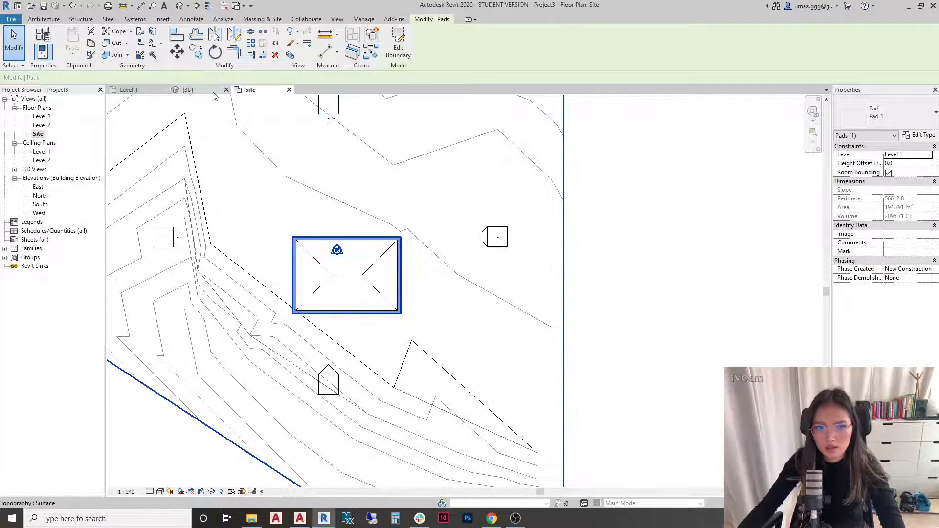
shift+middle_drag(413, 254, 427, 280)
scroll(441, 225, up, 3)
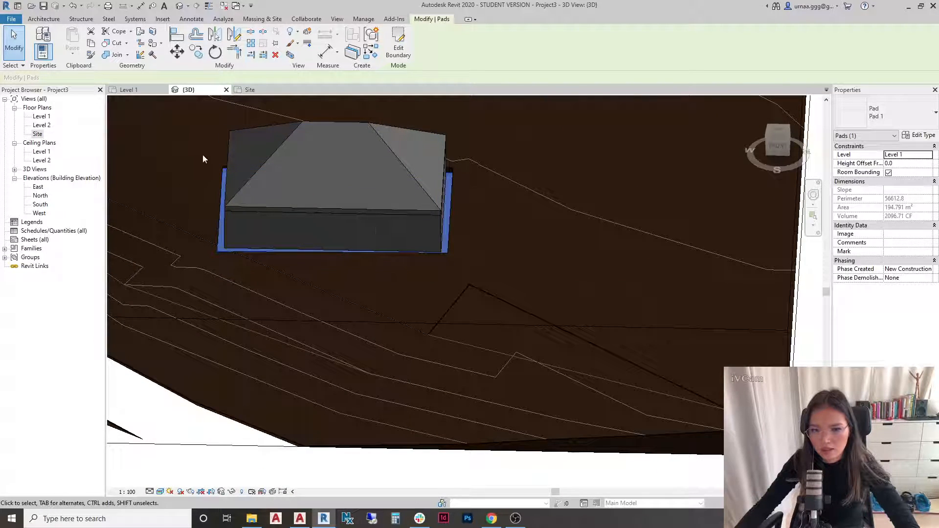
Step: Edit the toposurface in the Site plan and place surface points at absolute elevation 0.0 on the building pad's four corners
click(269, 92)
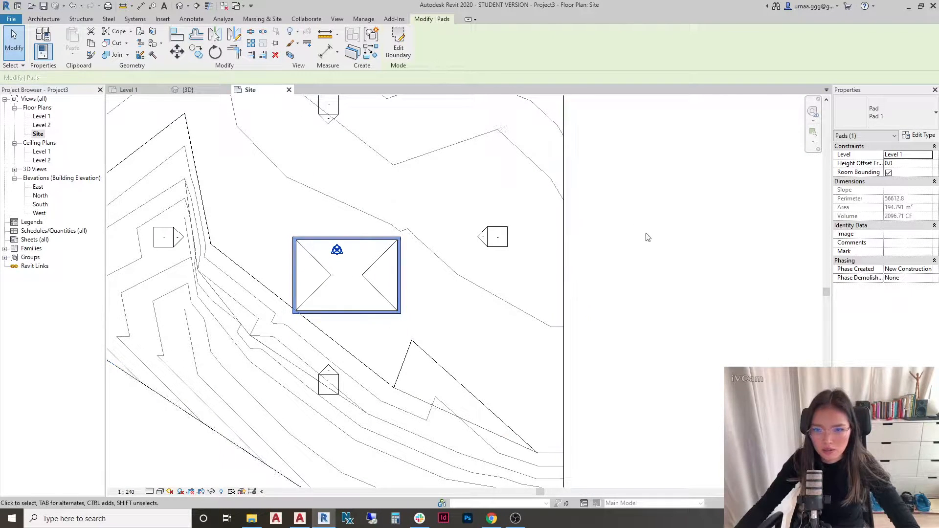
click(561, 208)
click(563, 190)
click(395, 44)
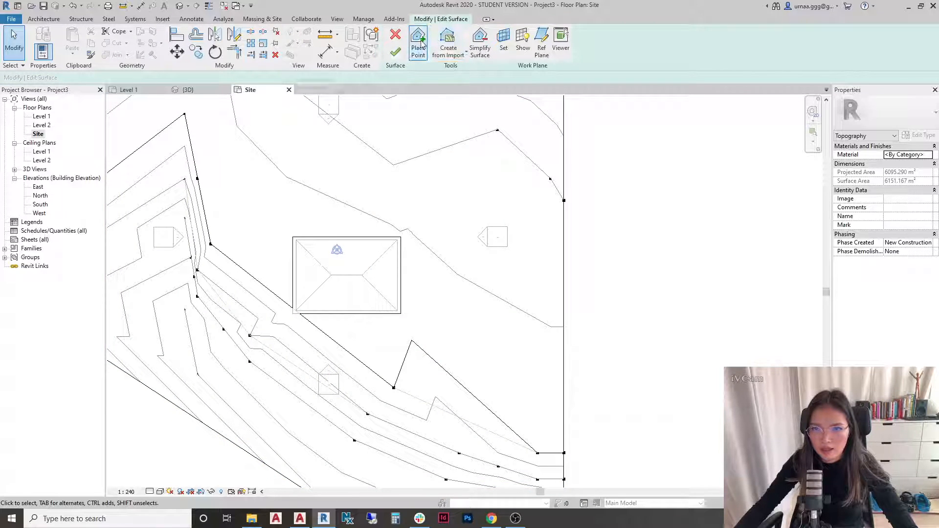
click(419, 43)
scroll(308, 252, up, 5)
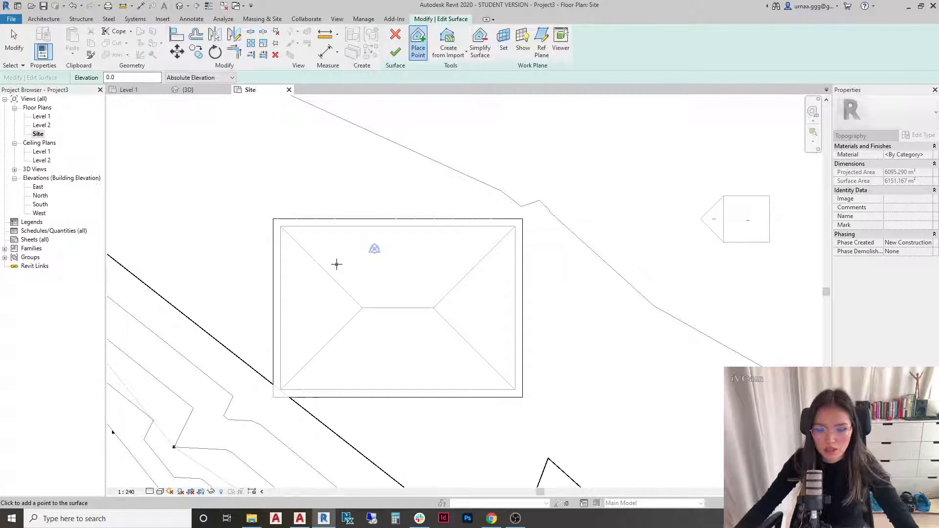
click(272, 219)
click(522, 221)
click(521, 397)
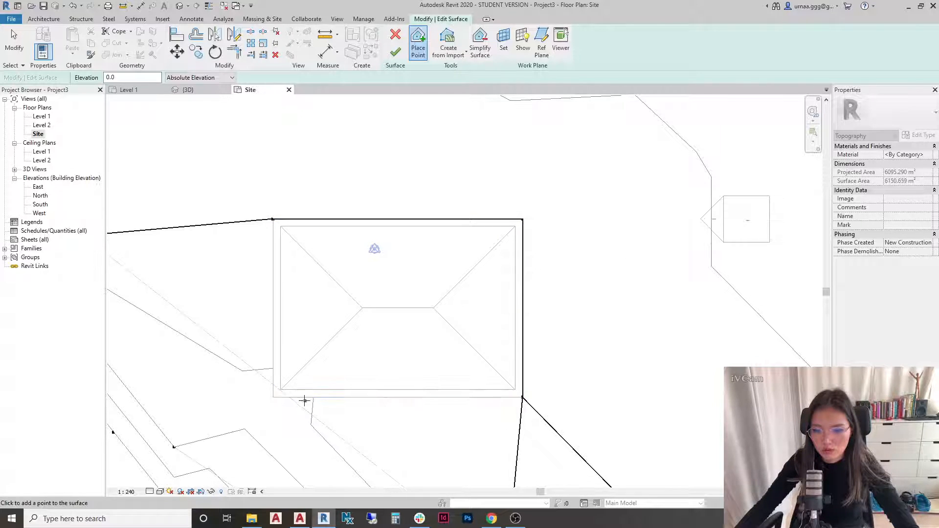
click(272, 396)
scroll(273, 391, down, 2)
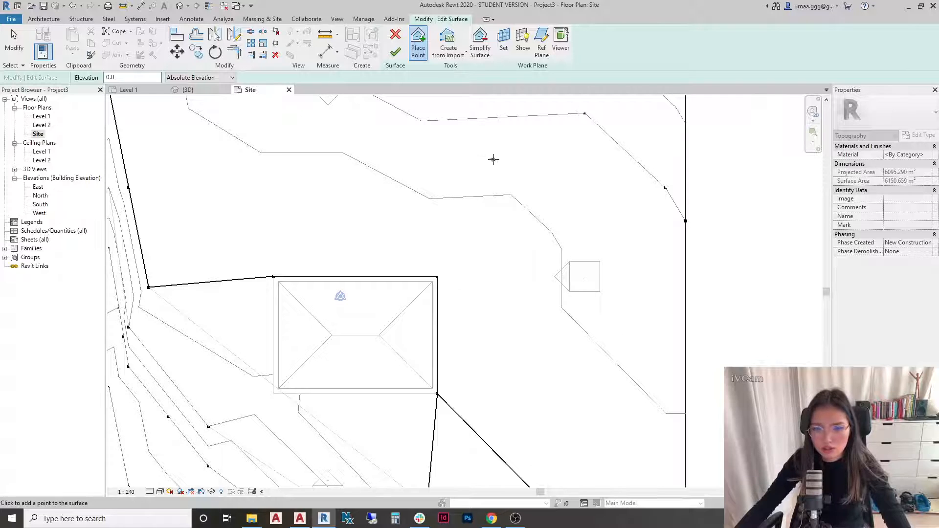
scroll(464, 287, down, 2)
scroll(465, 321, up, 1)
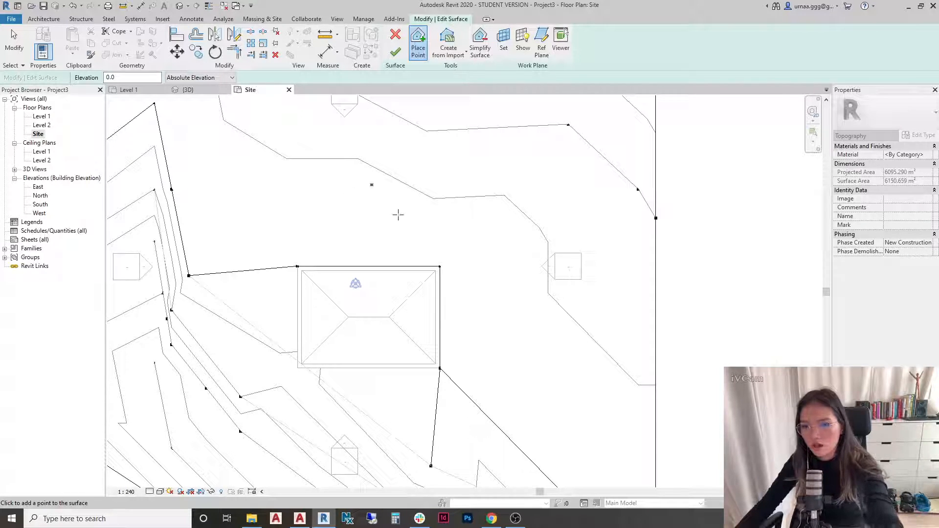
Step: Place surface points at absolute elevation 300.0 along the north and east sides of the building pad and finish the surface edit
click(295, 98)
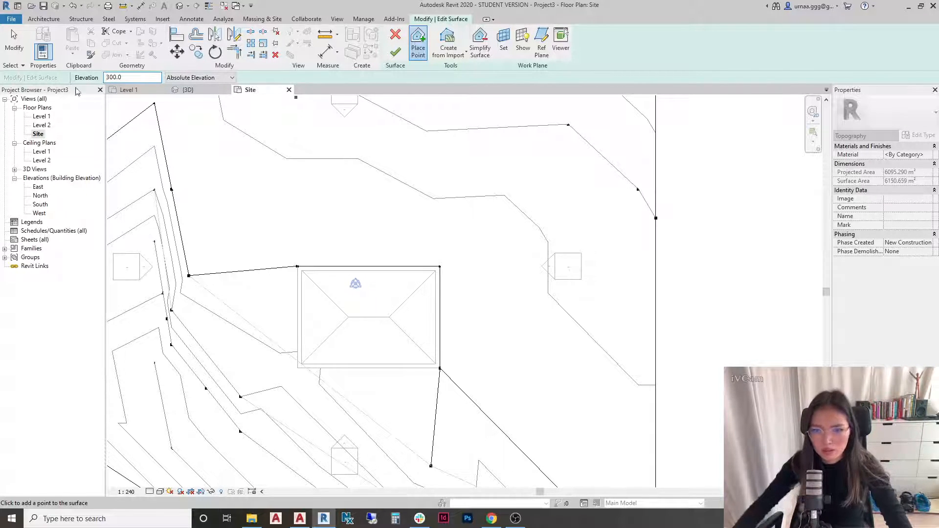
click(465, 250)
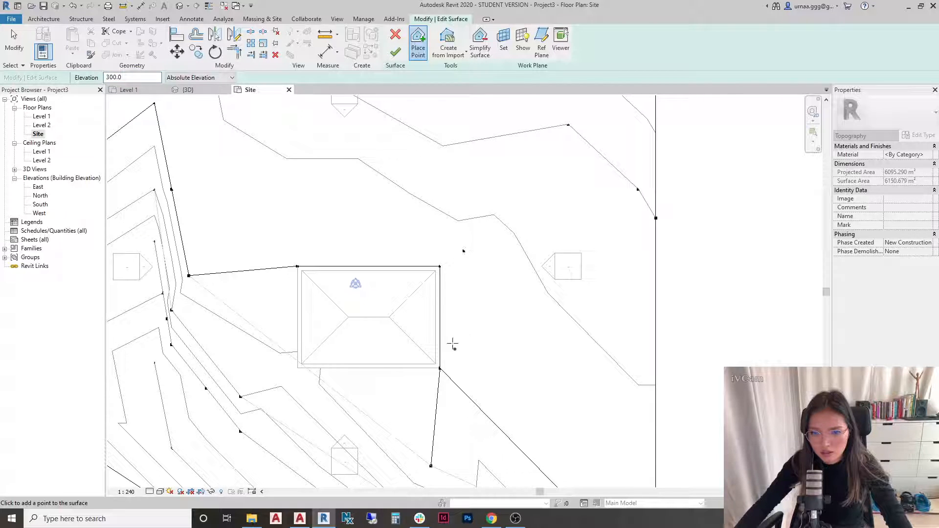
click(281, 245)
click(356, 239)
click(423, 240)
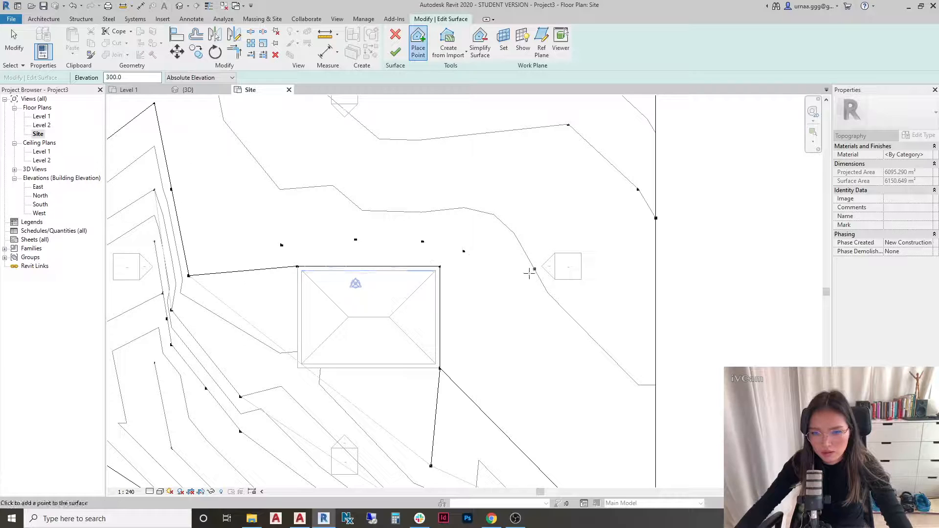
click(462, 317)
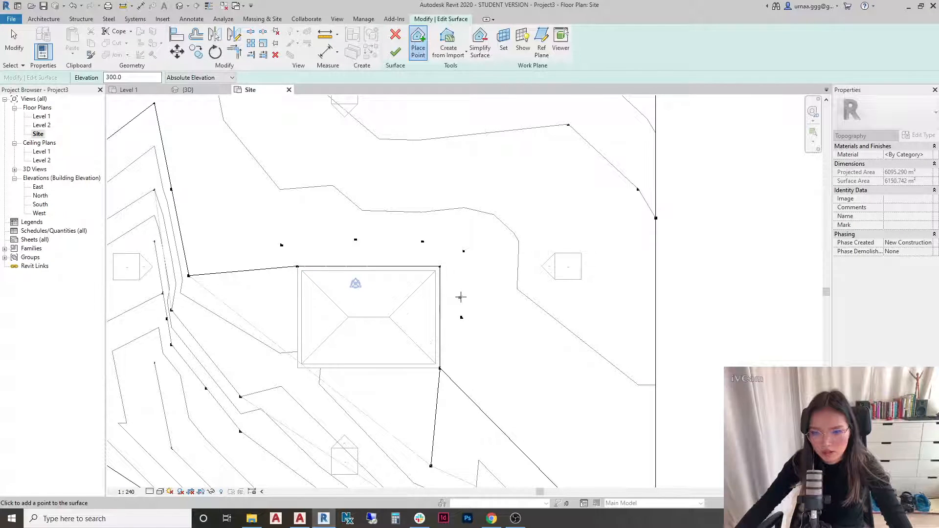
click(395, 52)
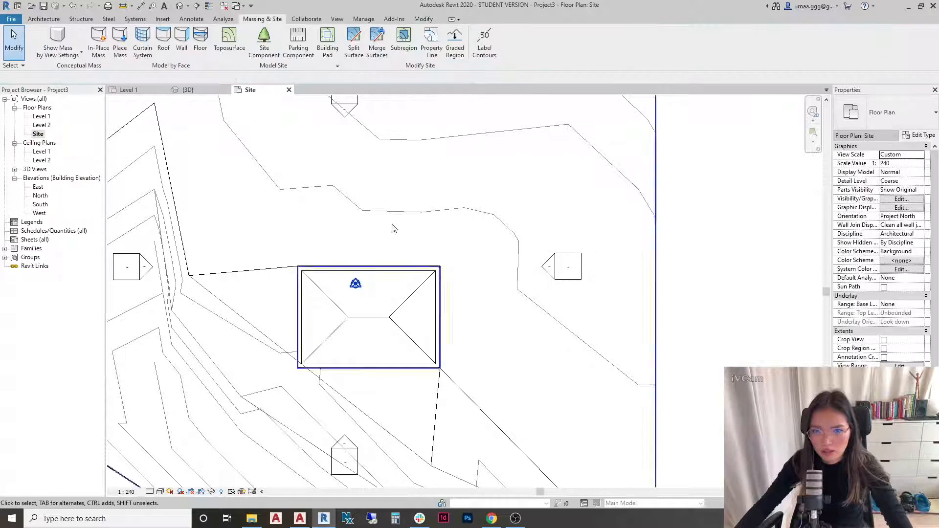
Step: Lower the section box's bottom face in the 3D view and examine the terrain around the house
click(172, 91)
shift+middle_drag(416, 347, 319, 306)
mouse_move(449, 326)
shift+middle_down()
mouse_move(472, 336)
mouse_move(570, 298)
mouse_move(470, 343)
mouse_move(503, 352)
mouse_move(465, 317)
shift+middle_up()
scroll(356, 200, down, 2)
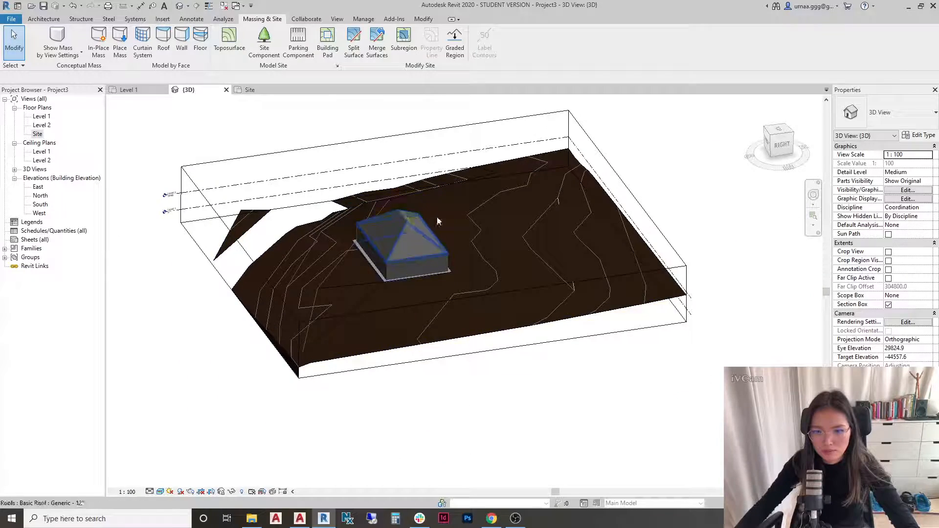
click(404, 136)
drag(431, 281, 431, 313)
shift+middle_drag(251, 307, 714, 314)
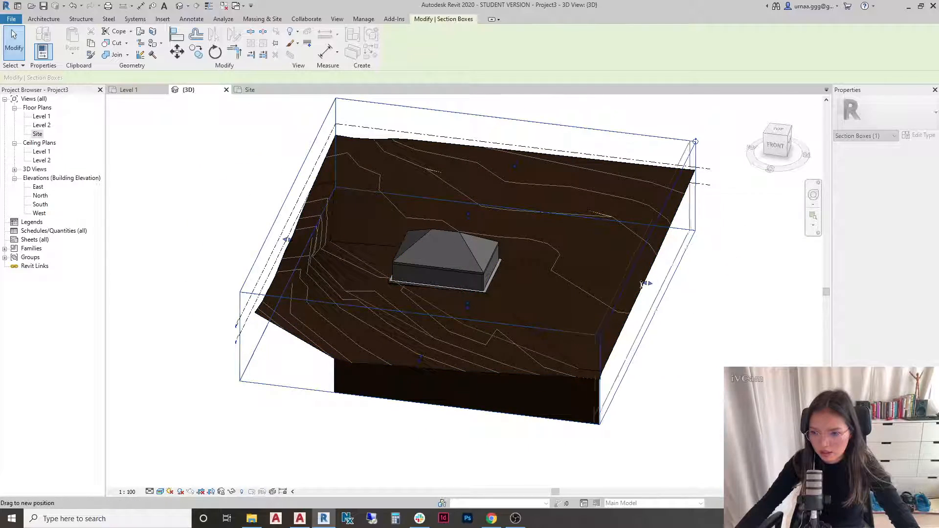
scroll(343, 313, down, 2)
shift+middle_drag(307, 302, 534, 301)
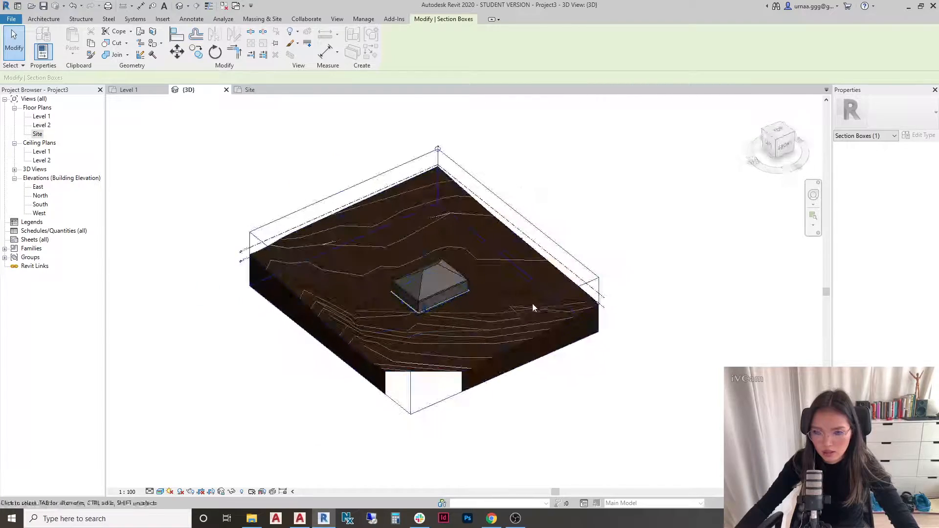
scroll(492, 306, up, 3)
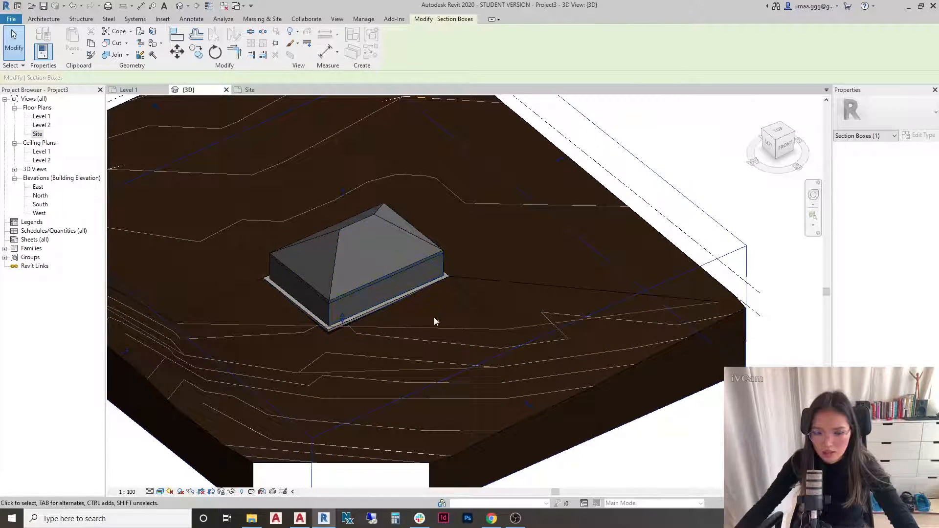
scroll(435, 316, down, 3)
shift+middle_drag(469, 301, 438, 301)
Step: Unpin the linked Drawing1.dwg in the Site plan and check the terrain in the 3D view
click(249, 91)
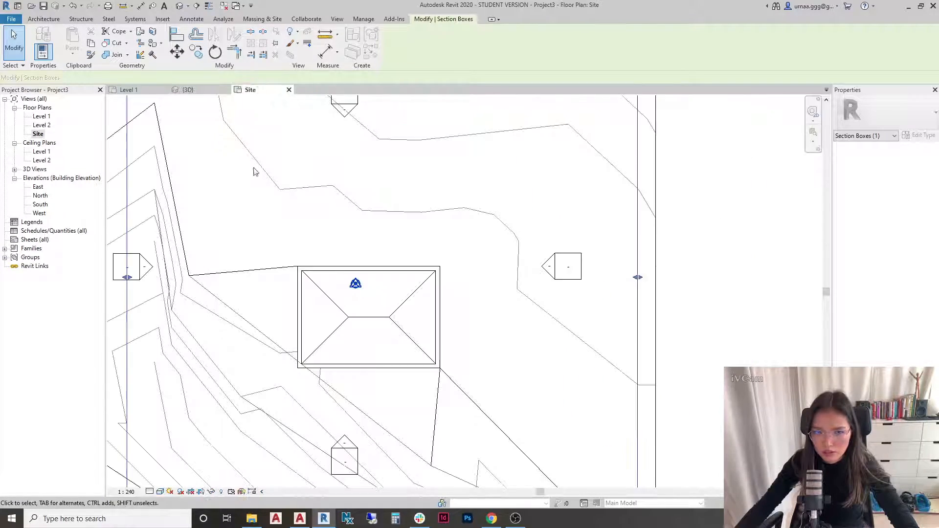
scroll(448, 263, down, 2)
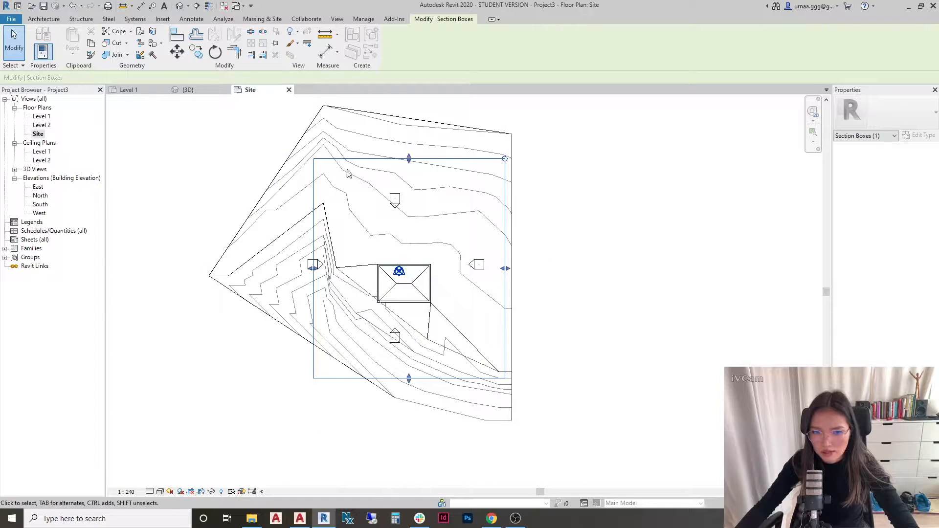
click(214, 288)
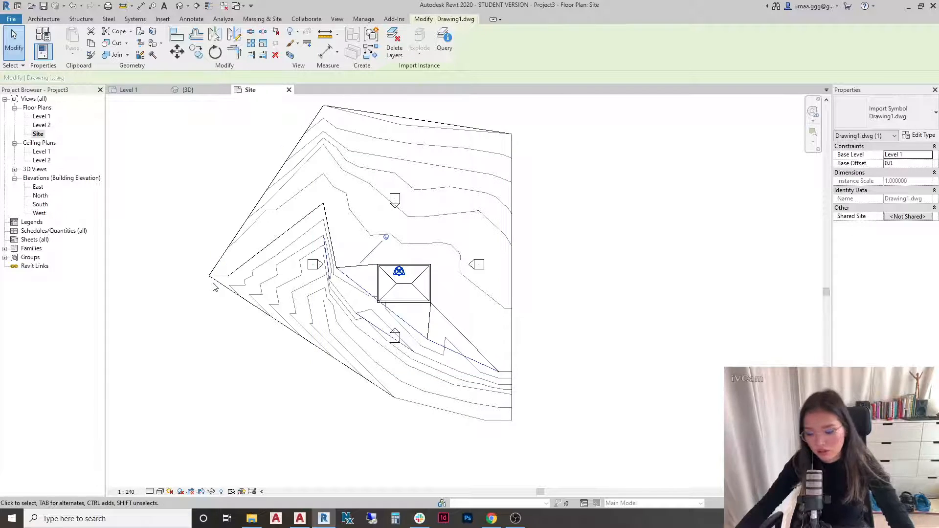
click(387, 238)
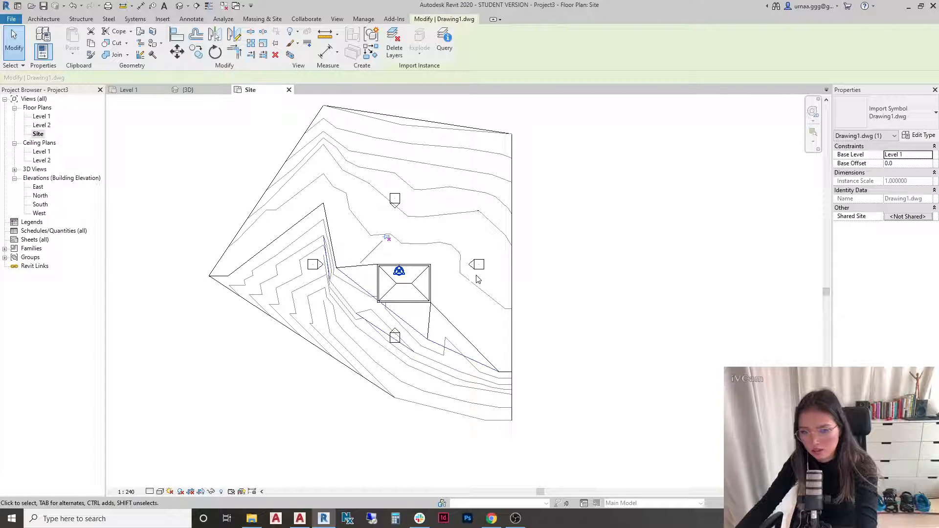
key(Escape)
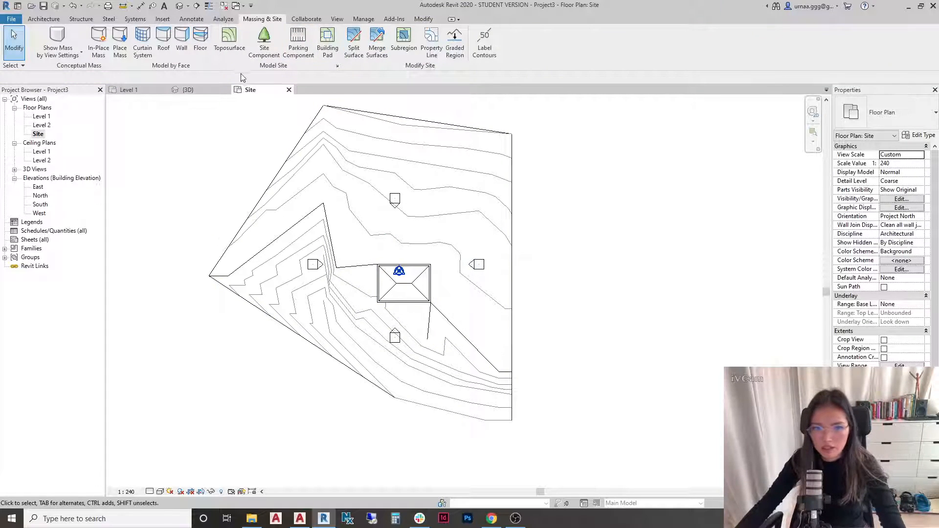
click(202, 91)
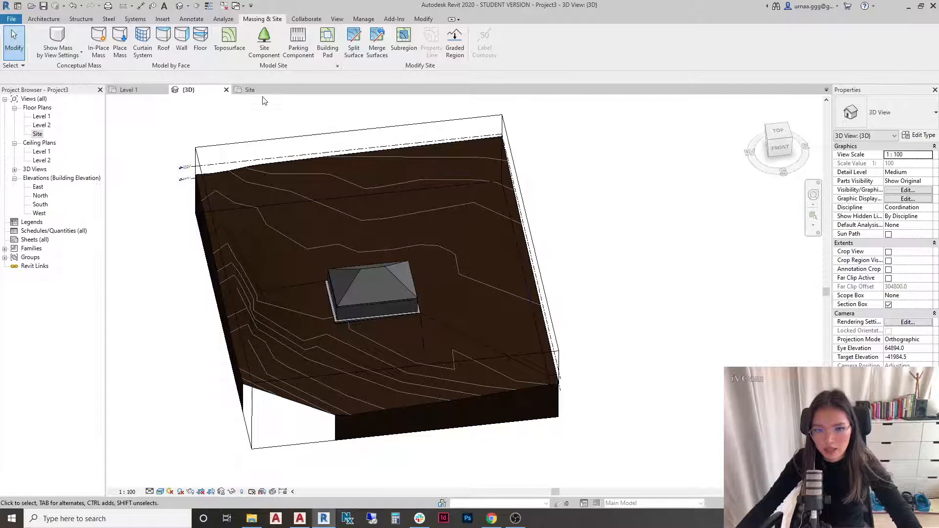
click(250, 89)
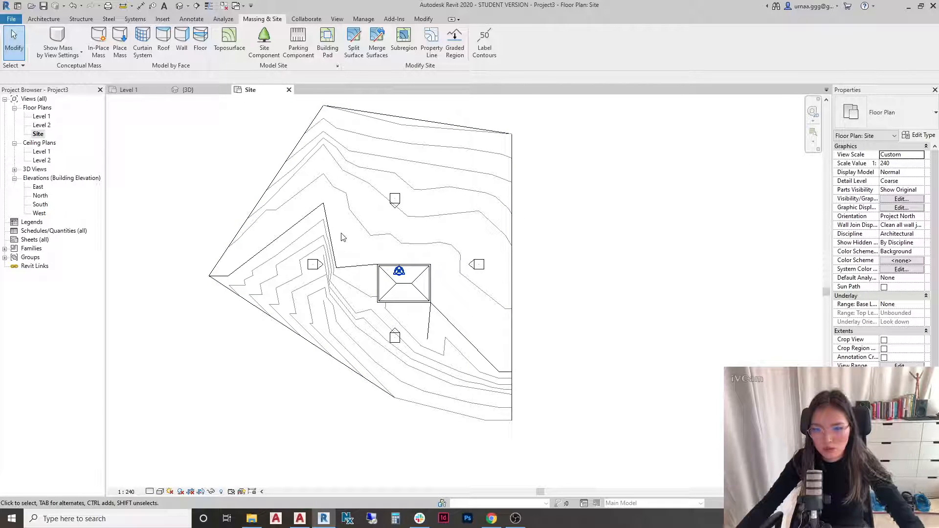
click(410, 39)
scroll(451, 335, up, 3)
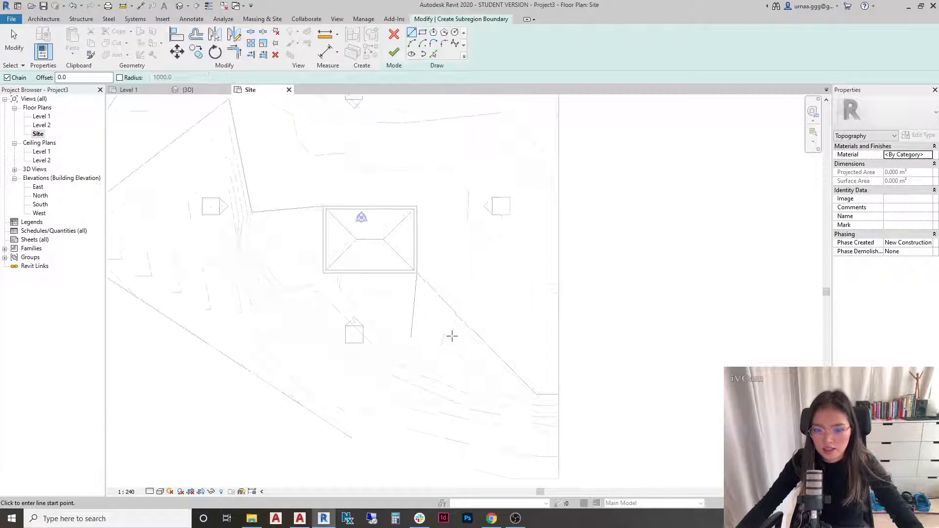
click(422, 32)
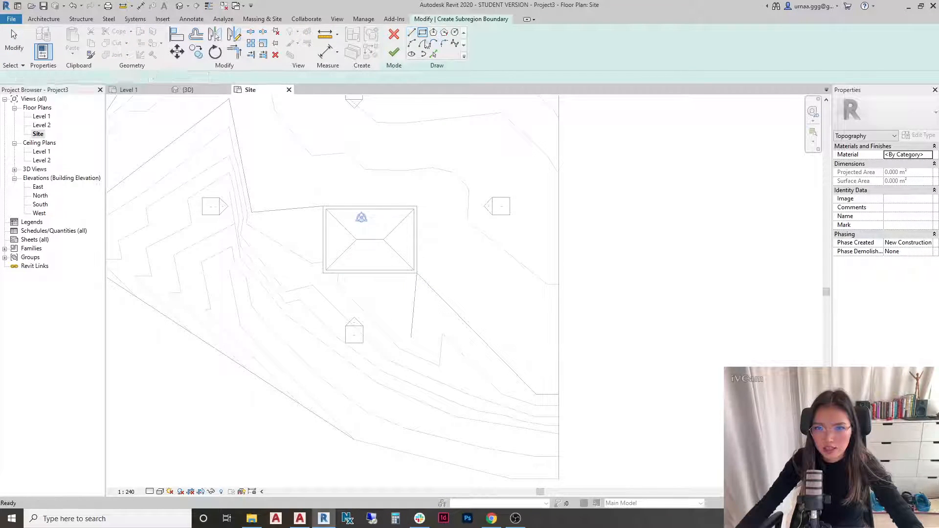
click(394, 33)
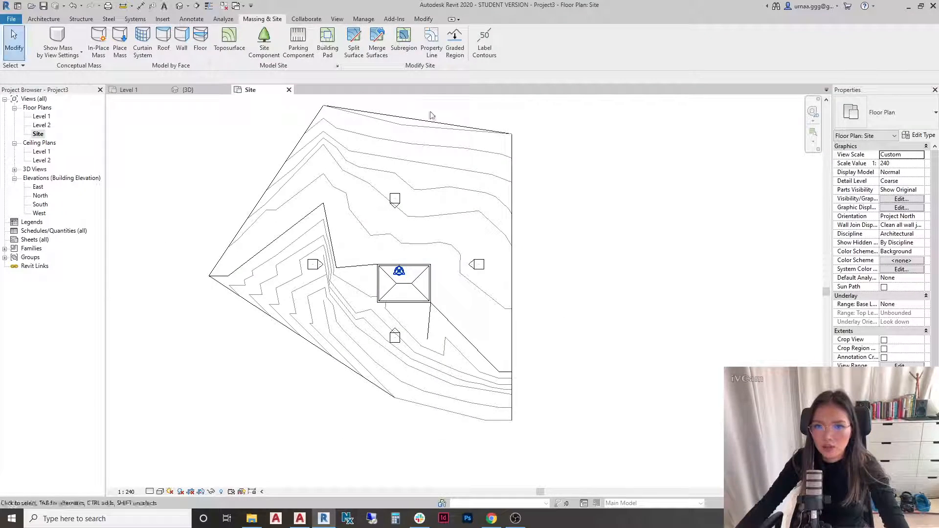
Step: Start a subregion in the Site plan with a 45° boundary line about 28700 long from the pad's southeast corner, continuing horizontally past the site's east edge
click(402, 40)
scroll(453, 327, up, 2)
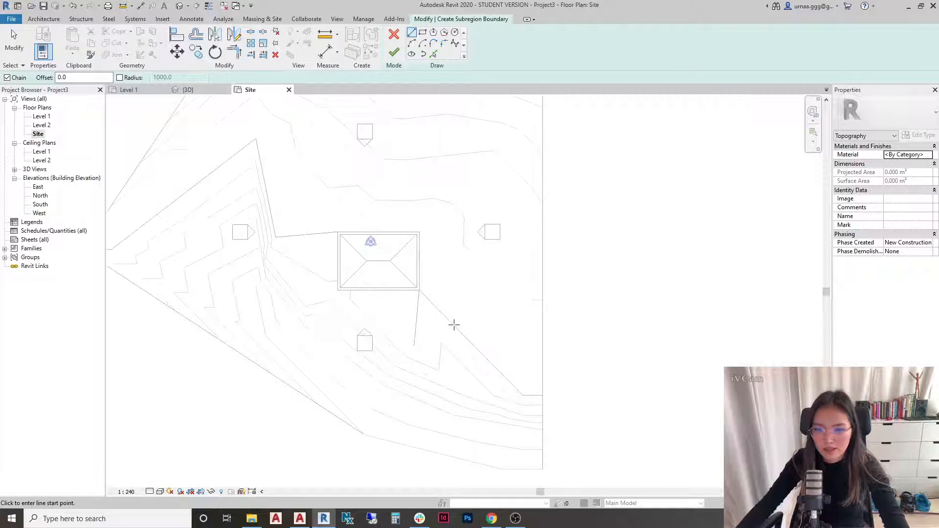
click(422, 32)
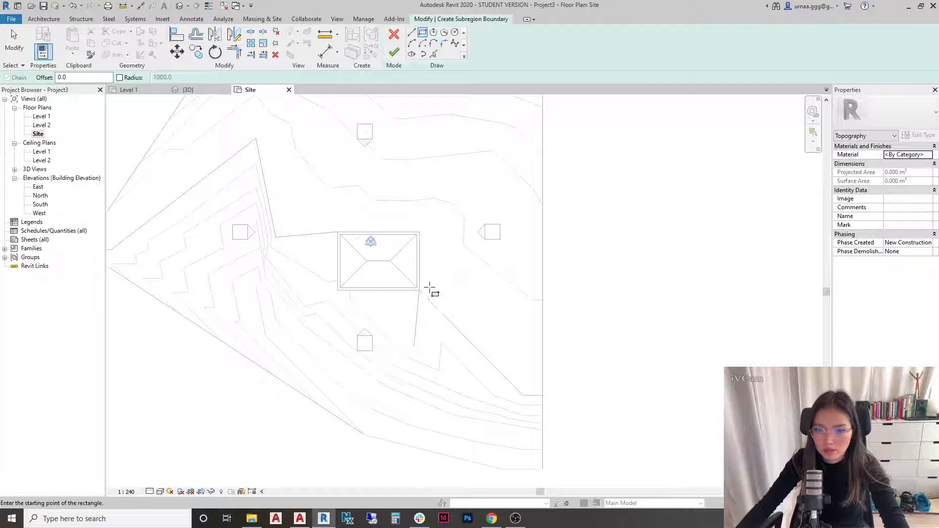
scroll(430, 274, up, 1)
click(414, 297)
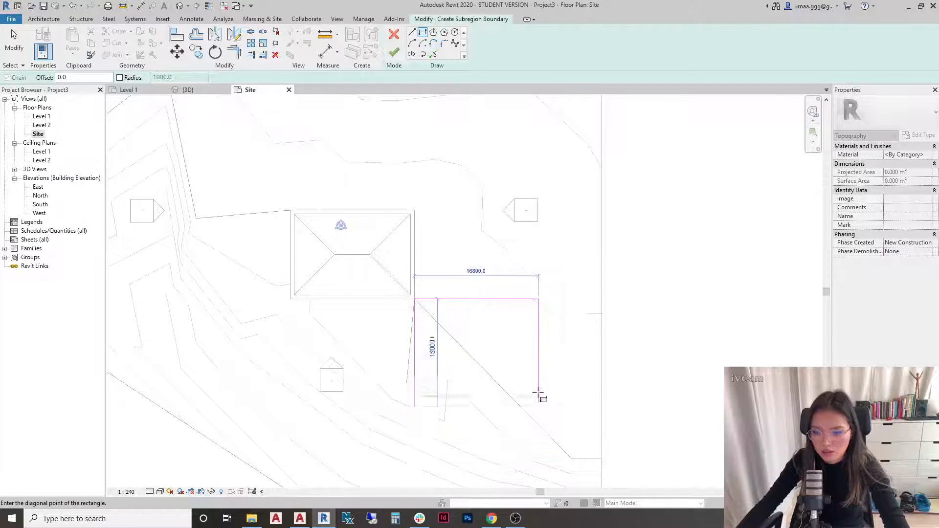
click(412, 33)
click(414, 297)
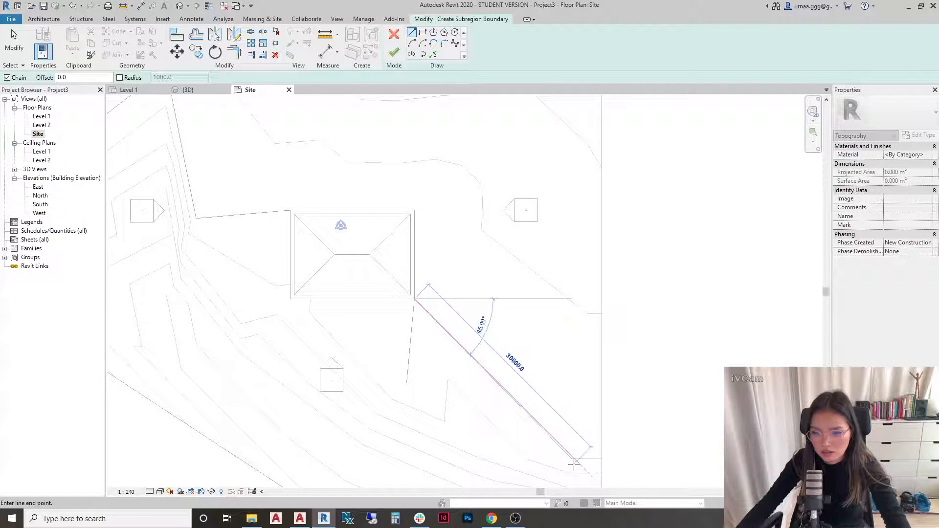
click(566, 451)
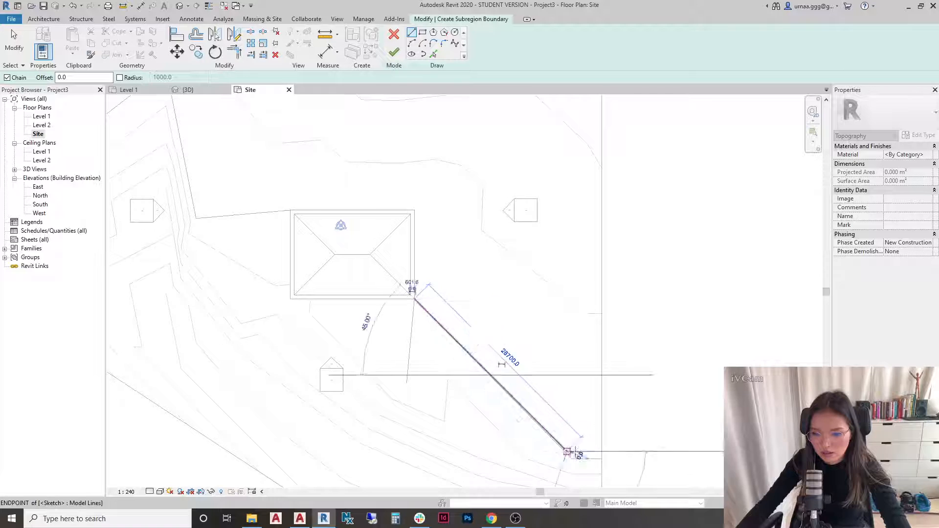
click(615, 451)
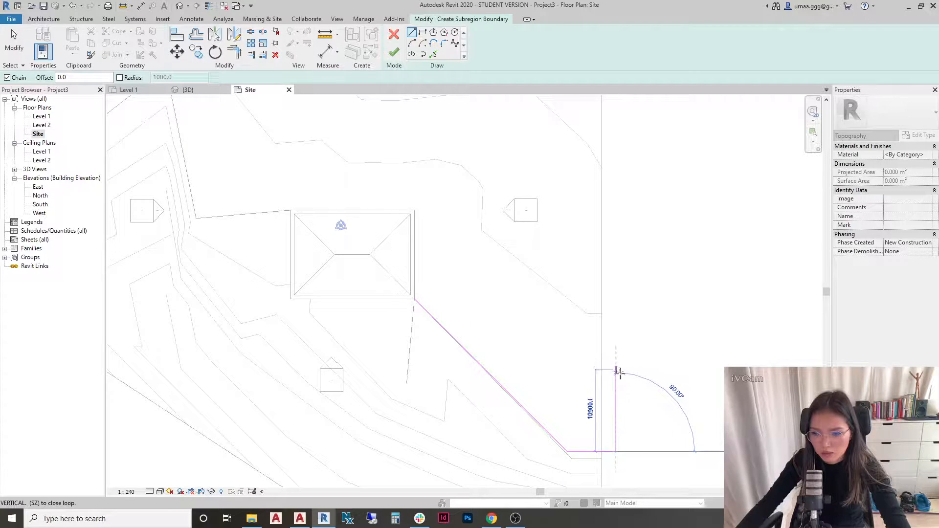
Step: Close the subregion boundary with a second diagonal back towards the house and lines around to the pad's east side, and finish the subregion
click(616, 386)
click(577, 386)
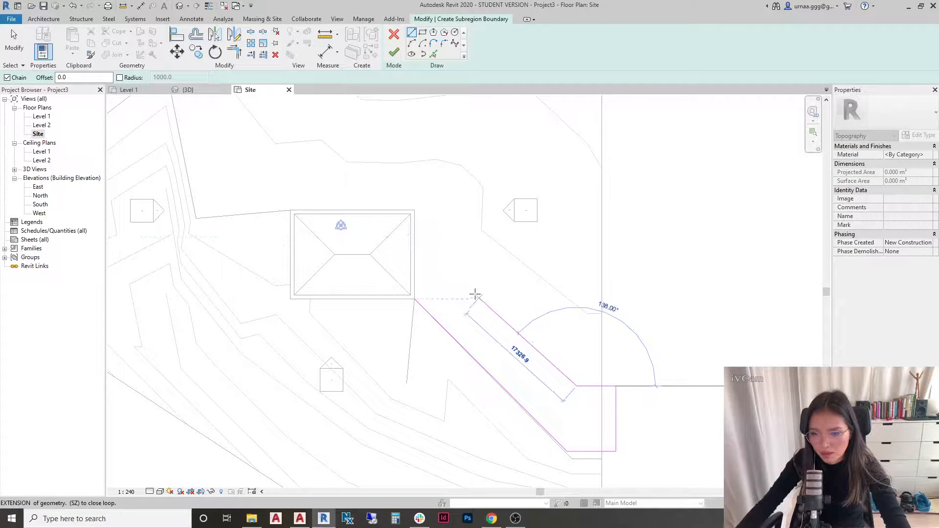
click(475, 285)
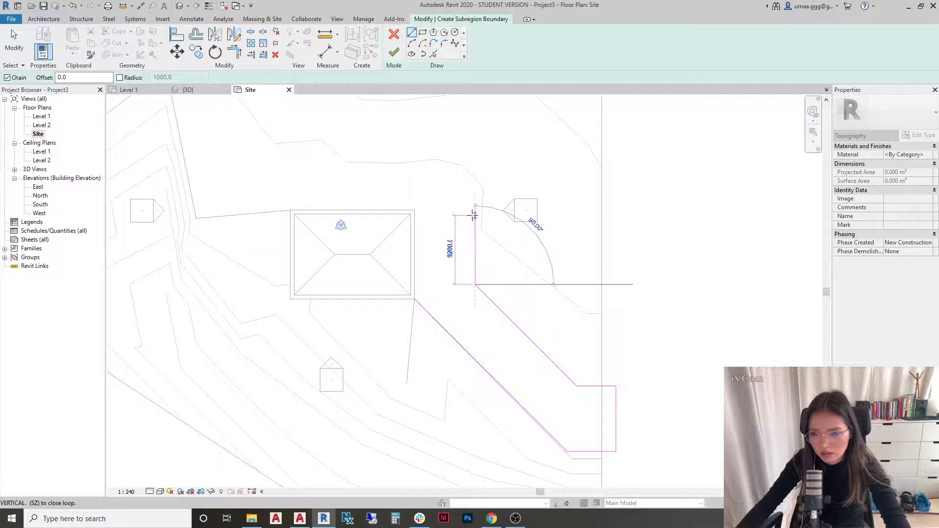
click(475, 210)
click(414, 210)
click(414, 299)
click(394, 52)
scroll(510, 357, down, 2)
key(Escape)
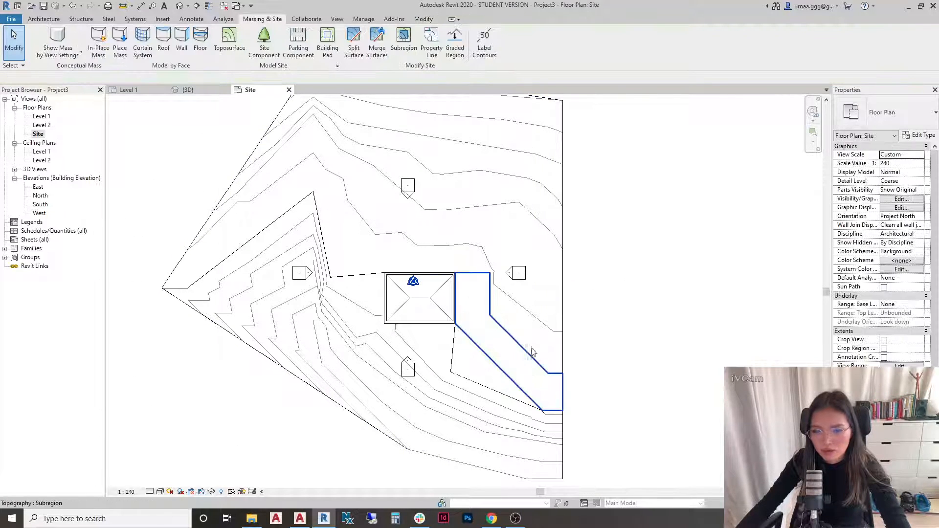
Step: Assign the Asphalt, Pavement material to the new subregion in the 3D view
click(188, 89)
scroll(424, 327, down, 1)
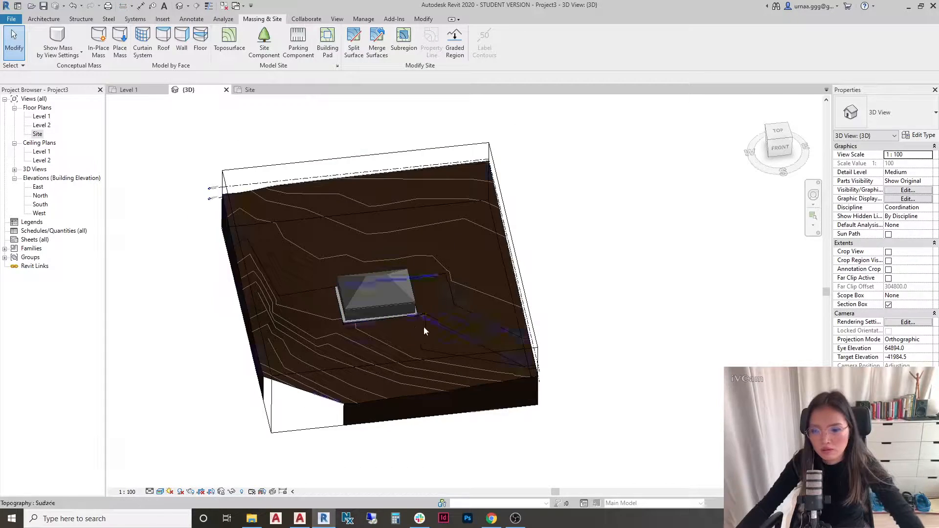
click(515, 337)
click(927, 156)
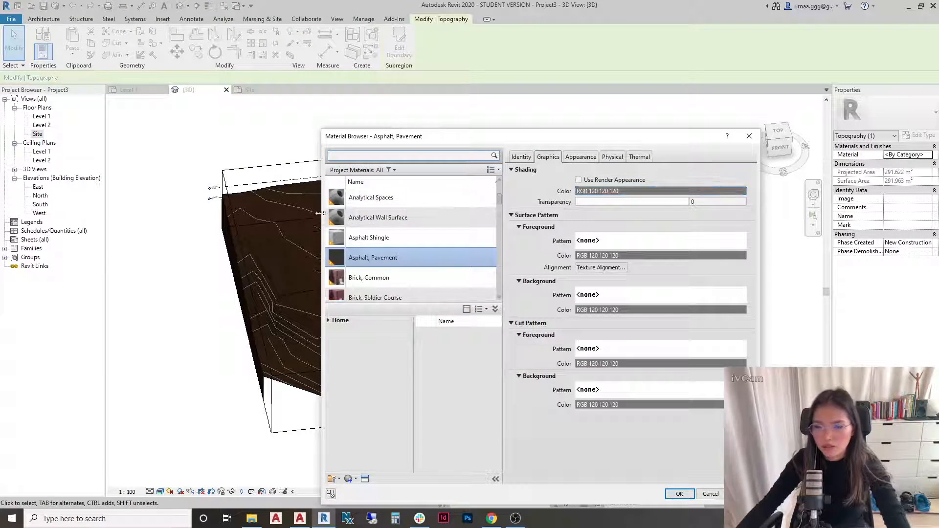
click(375, 156)
text(asphal)
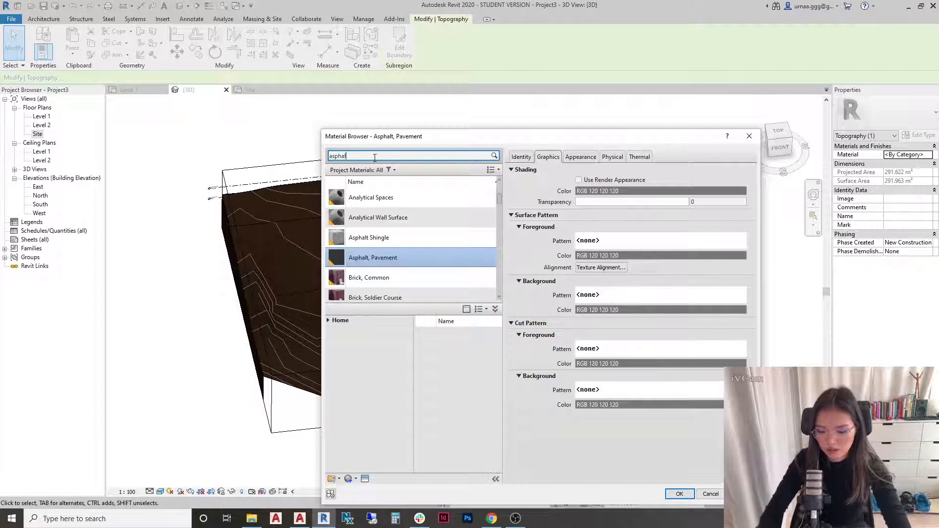
text(t)
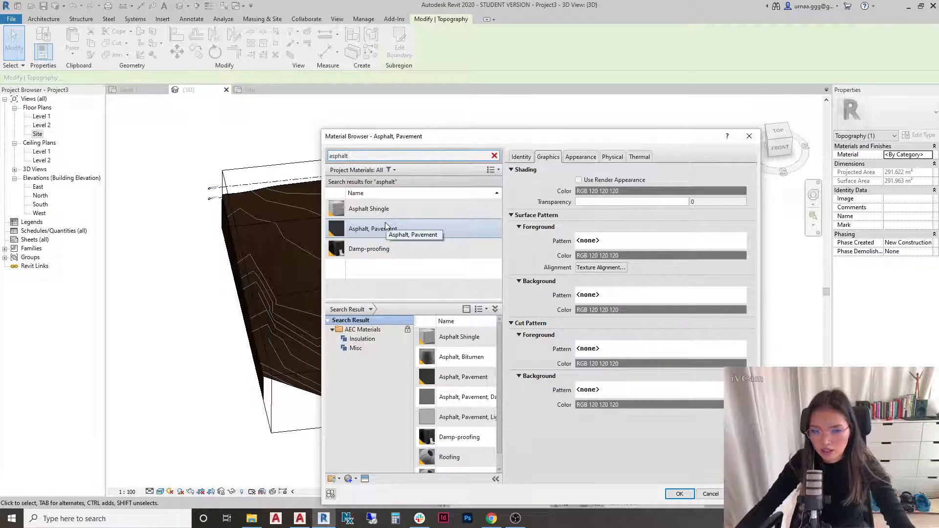
click(385, 228)
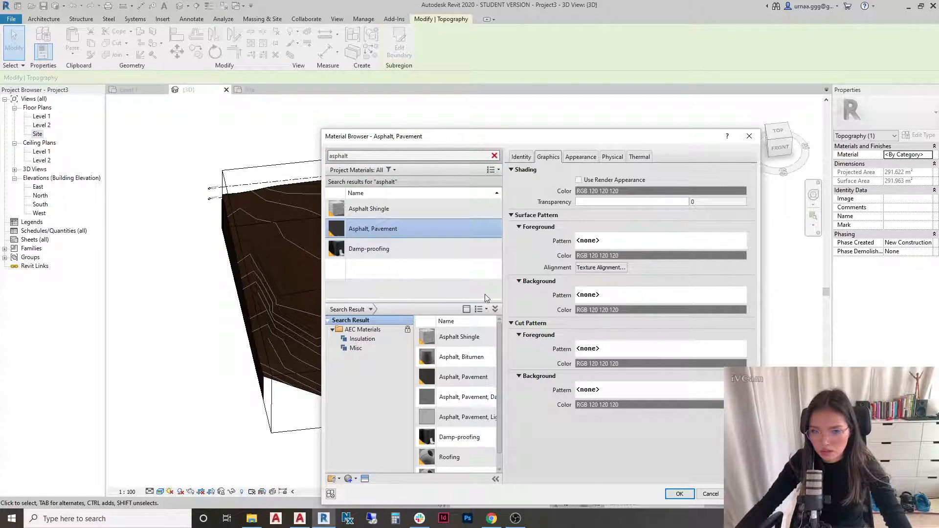
click(680, 494)
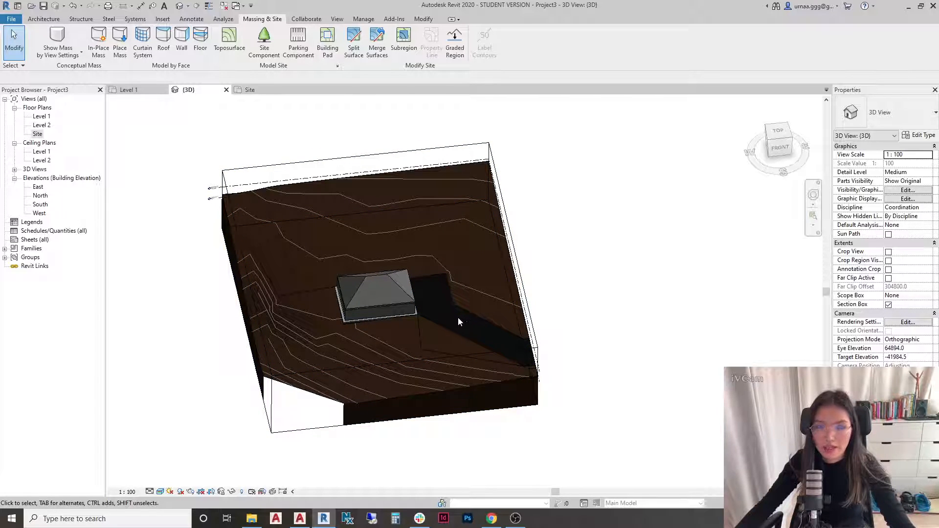
Step: Edit the toposurface in the 3D view, placing four points at absolute elevation 300 along both edges of the diagonal driveway, and finish the surface
click(400, 394)
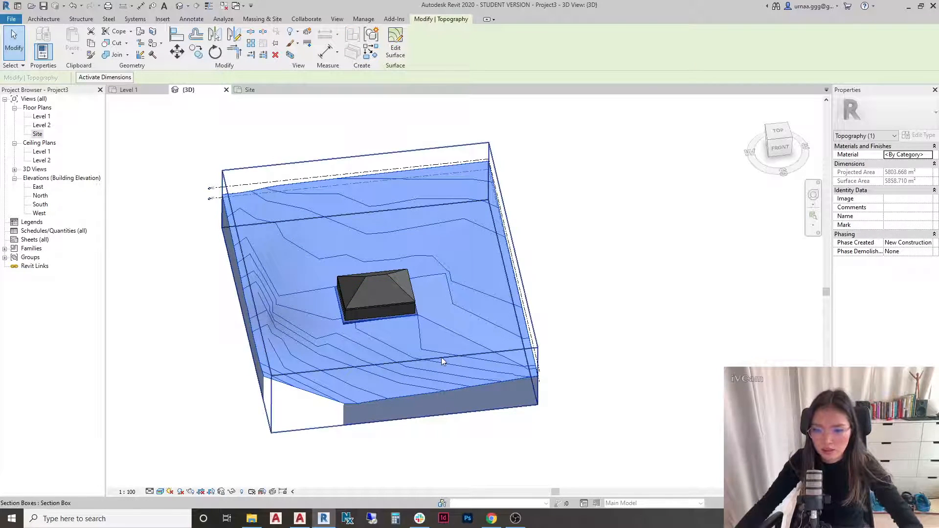
click(545, 222)
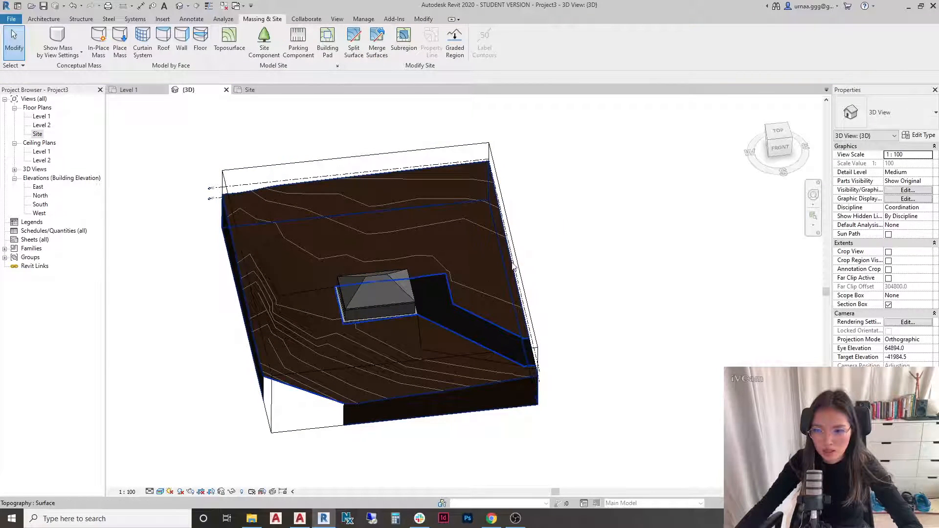
click(429, 318)
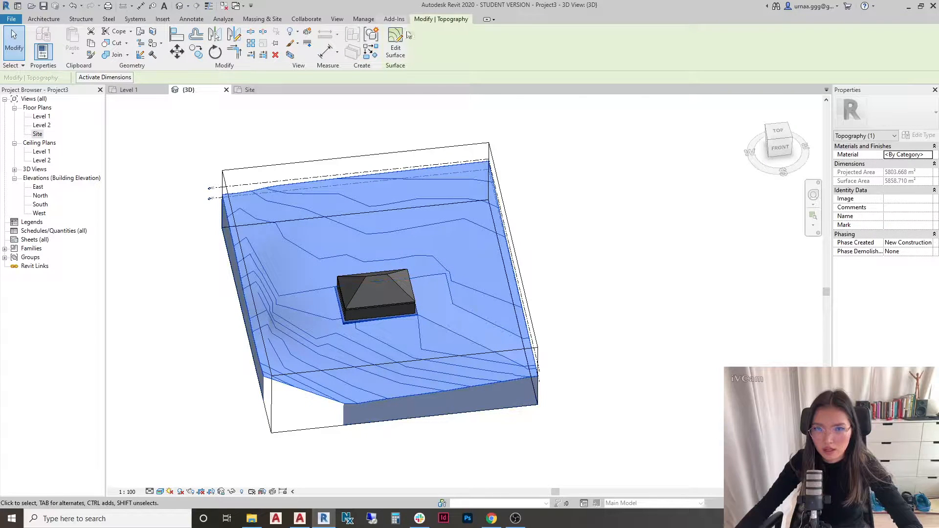
click(397, 44)
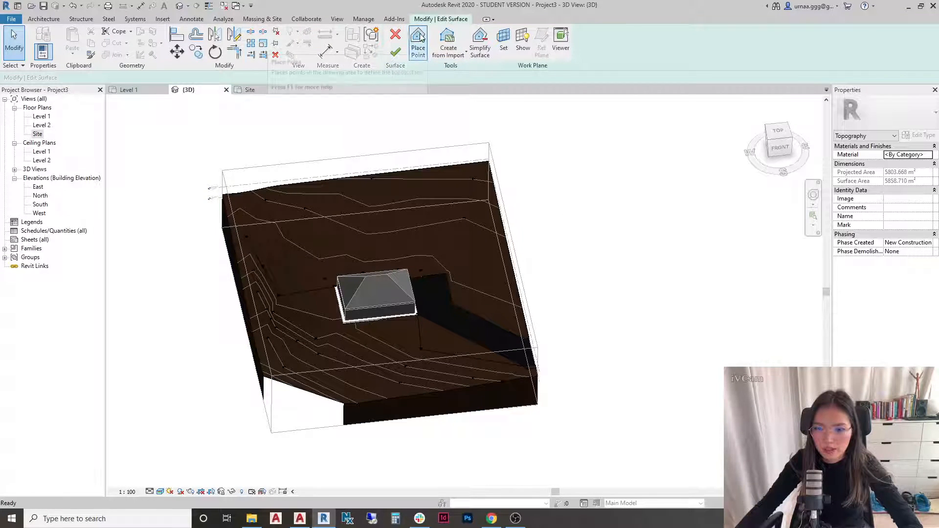
scroll(437, 288, up, 3)
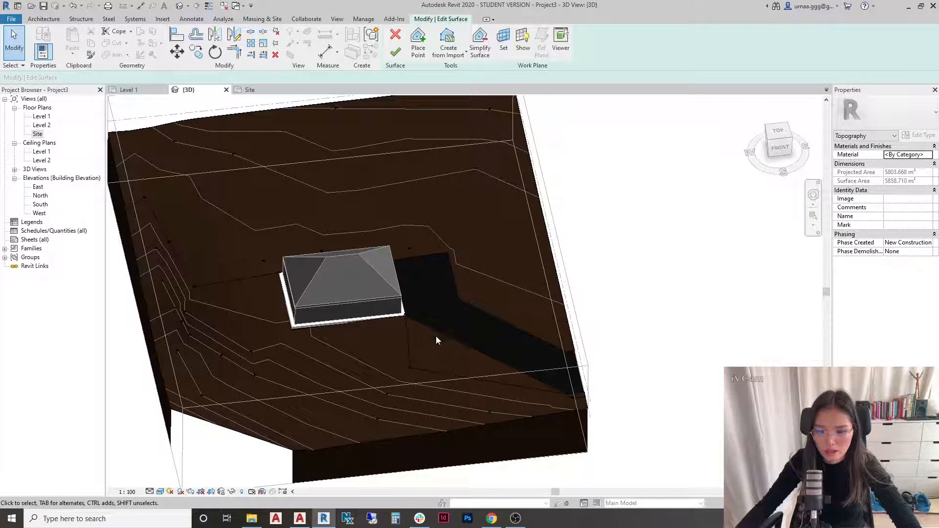
scroll(454, 336, down, 3)
shift+middle_drag(404, 322, 388, 341)
scroll(387, 341, up, 3)
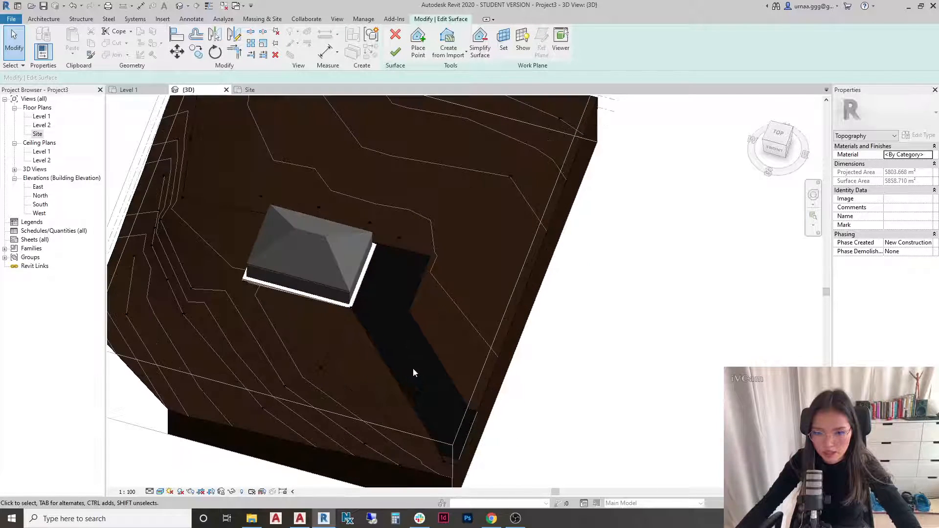
click(418, 44)
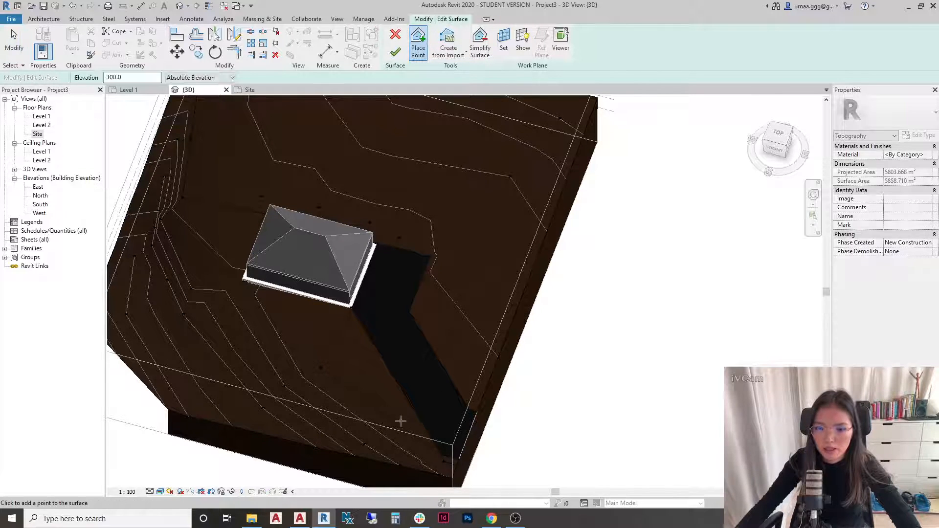
click(385, 362)
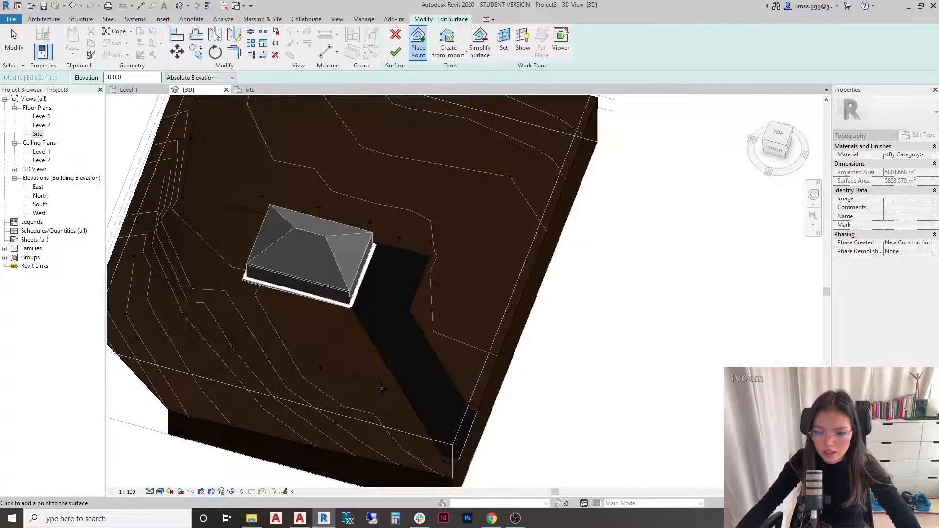
click(412, 413)
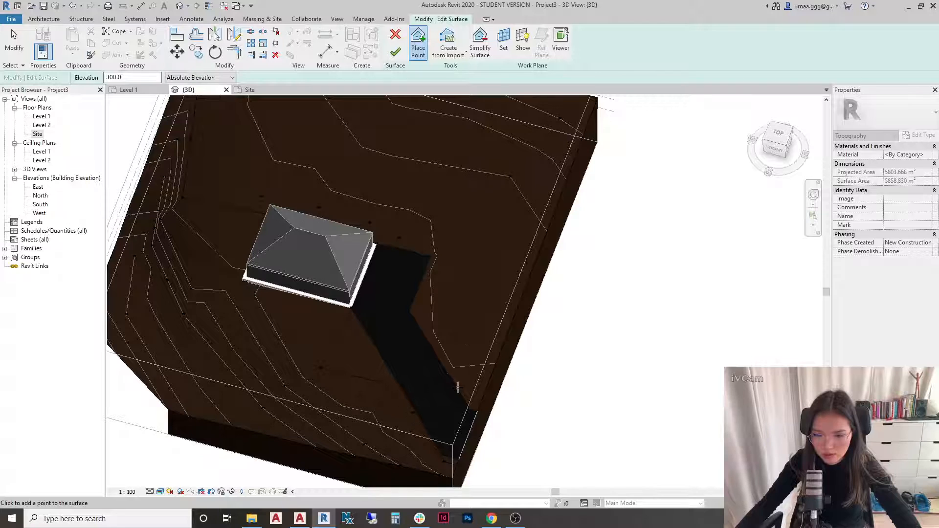
click(419, 329)
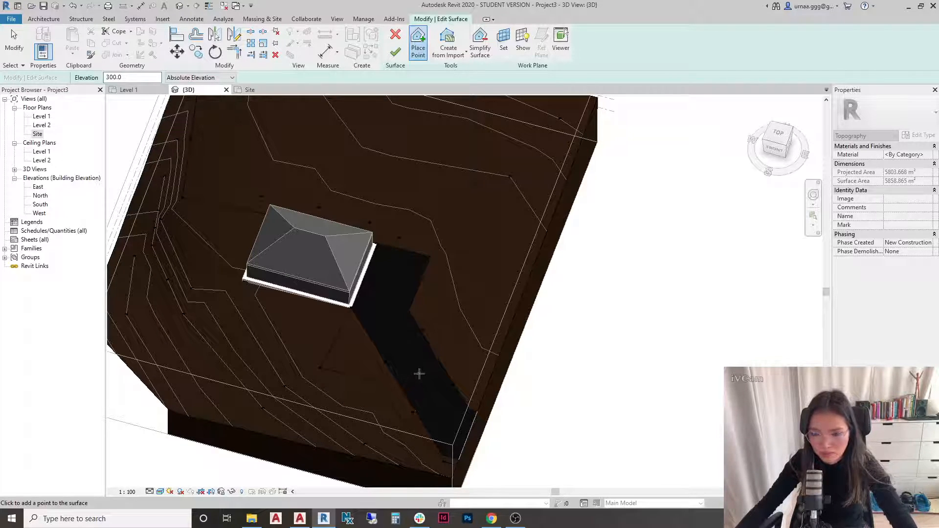
key(Escape)
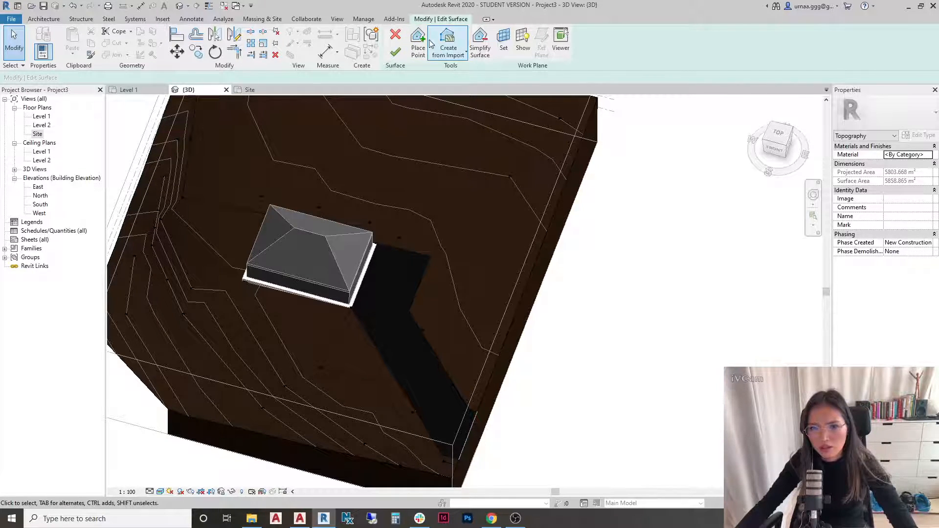
click(397, 53)
Step: Review the contours around the house and driveway in the Site plan and compare them with the 3D view
click(250, 89)
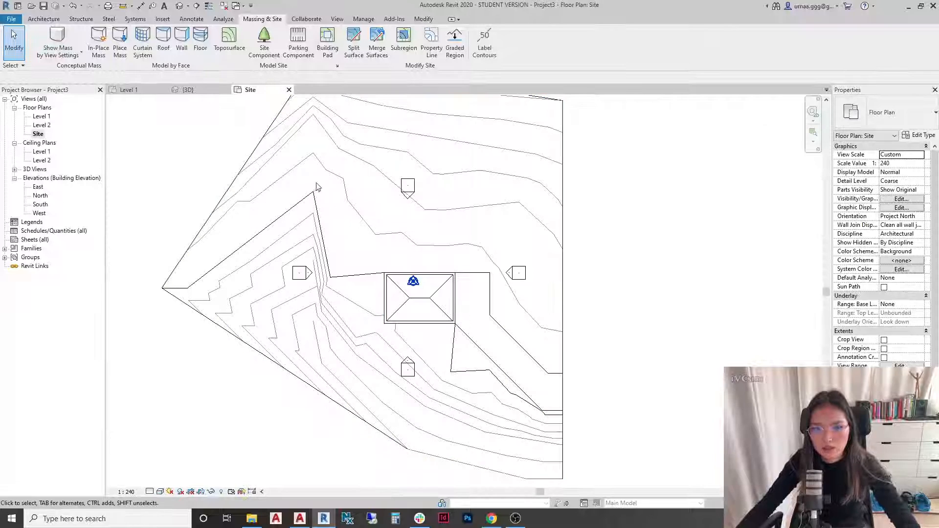
middle_click(480, 190)
middle_click(480, 189)
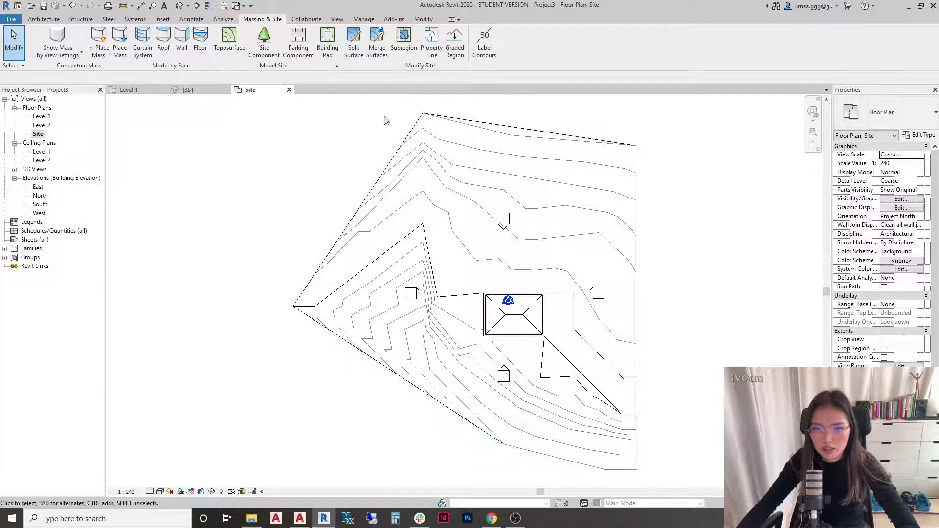
click(188, 90)
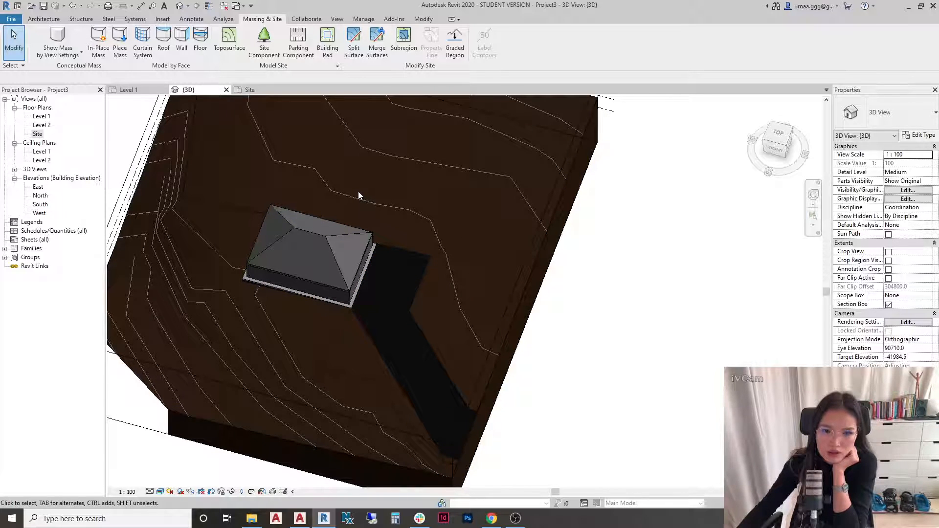
click(274, 91)
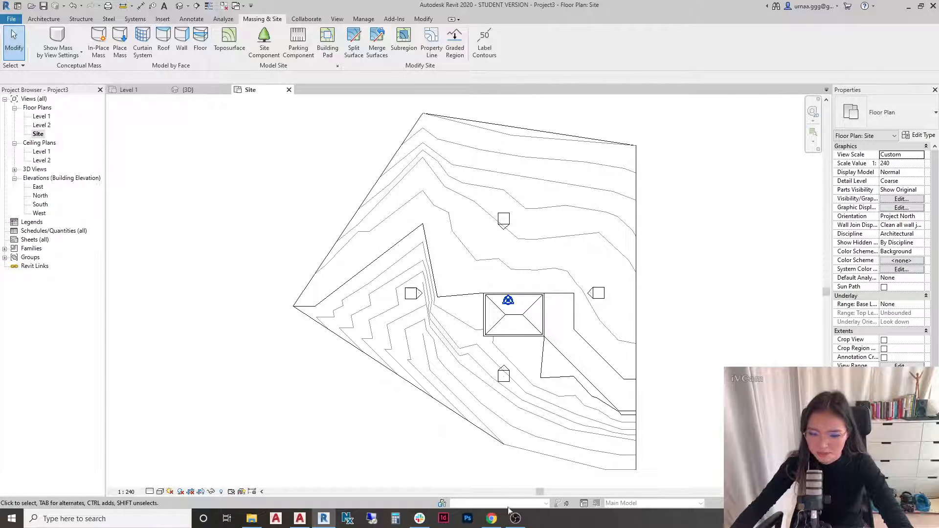
mouse_move(515, 520)
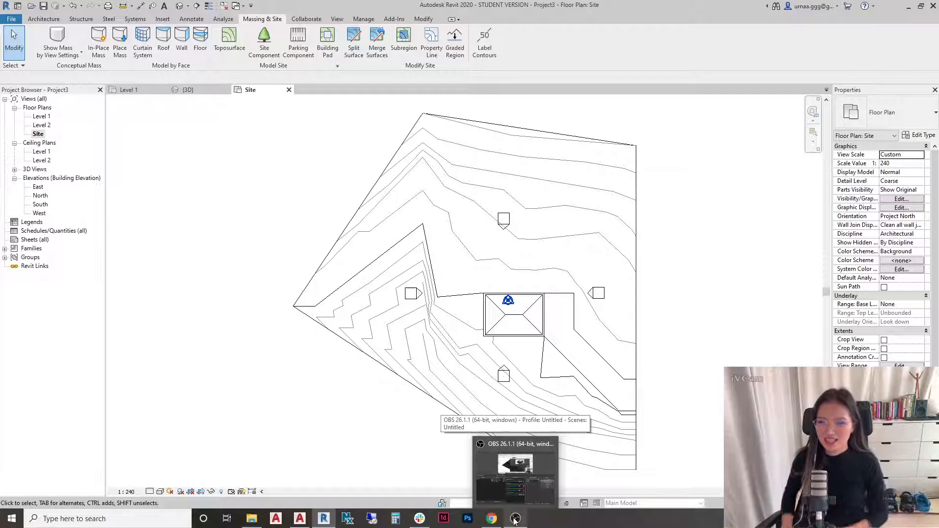
scroll(537, 323, up, 2)
middle_drag(537, 324, 408, 265)
scroll(407, 265, down, 1)
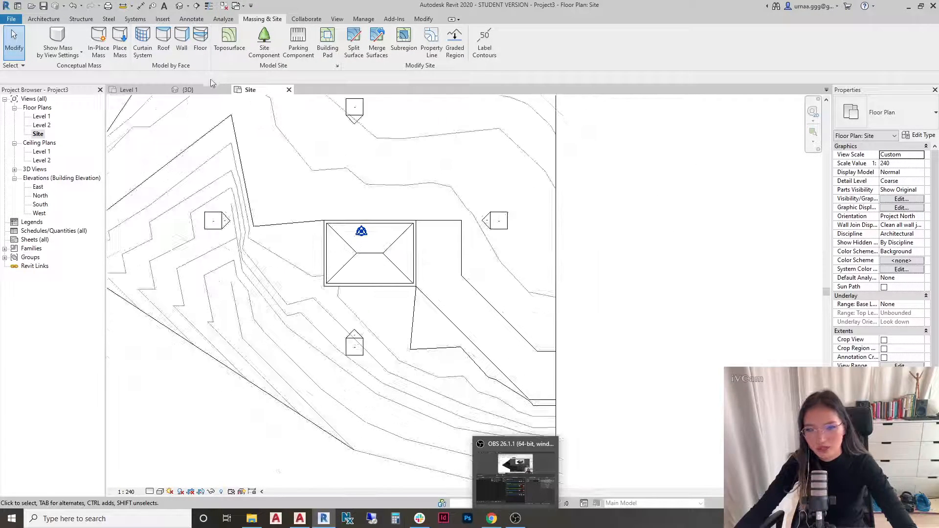
click(188, 89)
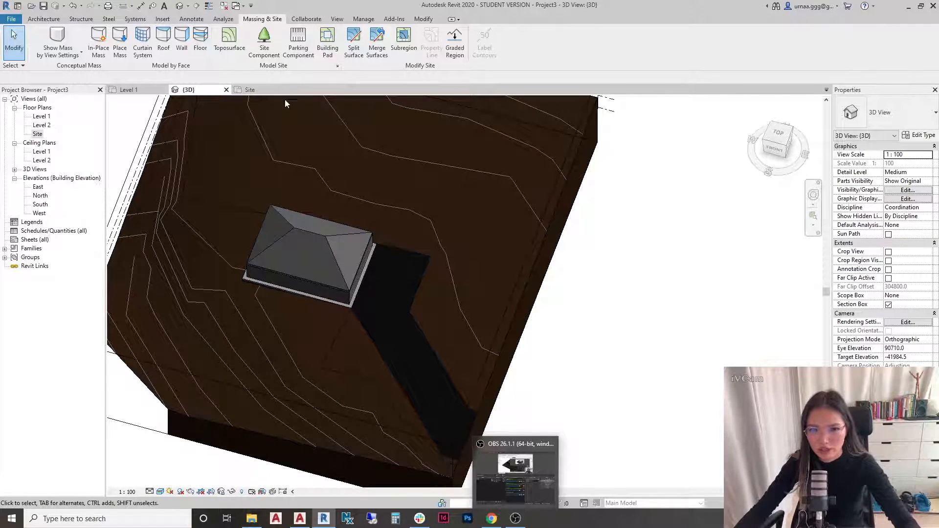
Step: Draw a vertical building section through the house in the Site plan, from north of the roof to the southern contours, looking east
click(250, 89)
scroll(415, 267, down, 2)
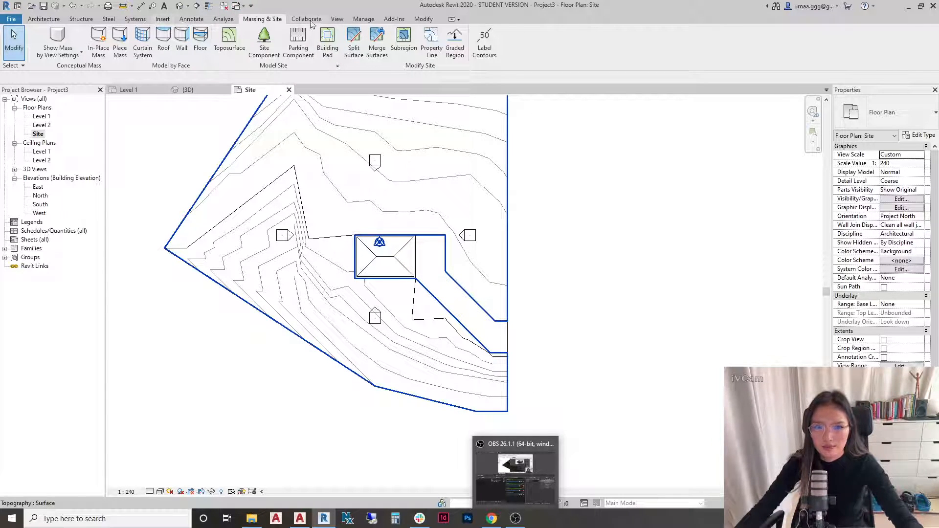
click(337, 19)
click(328, 42)
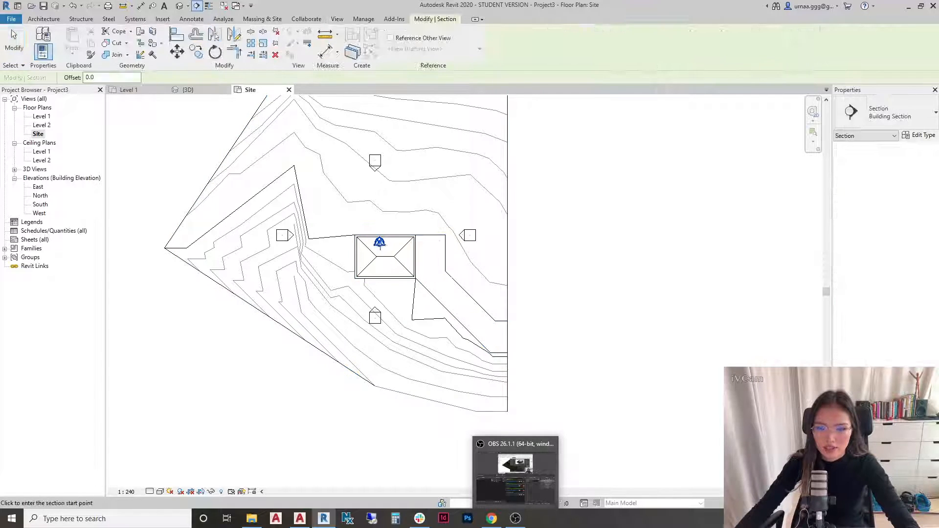
click(384, 198)
click(385, 346)
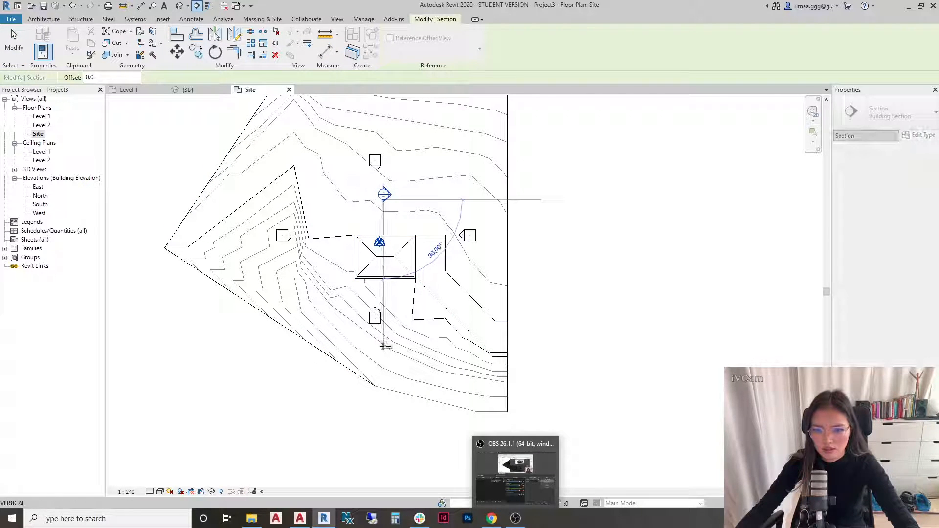
key(Escape)
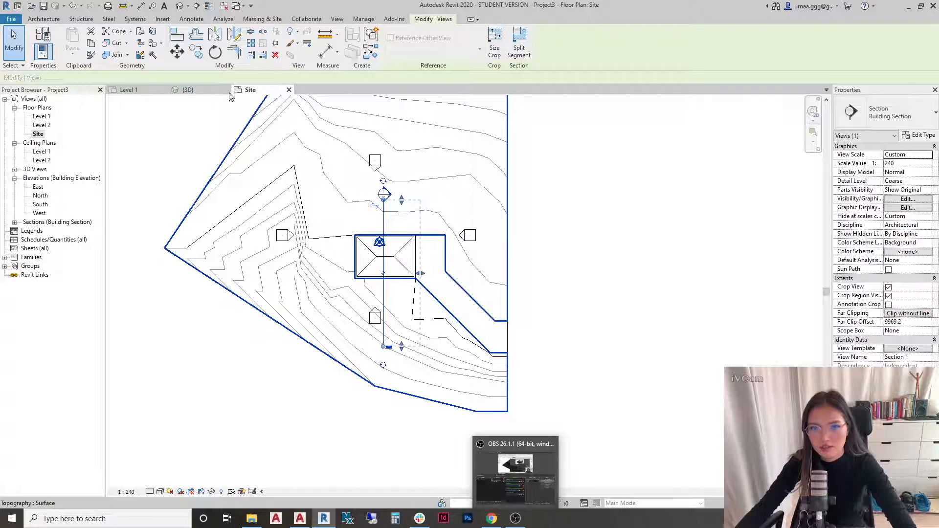
Step: Extend the section's view extents beyond the north and south edges of the site
click(473, 289)
click(384, 335)
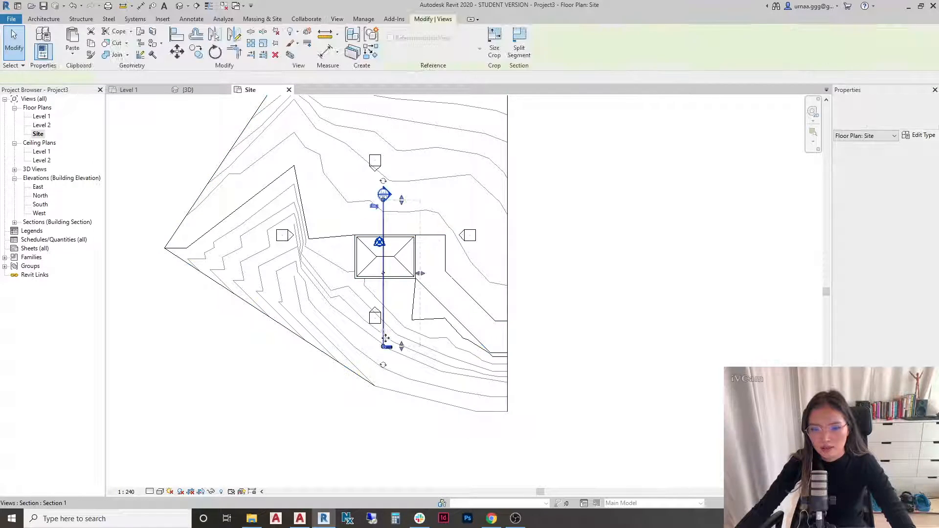
drag(401, 346, 412, 425)
scroll(421, 294, down, 2)
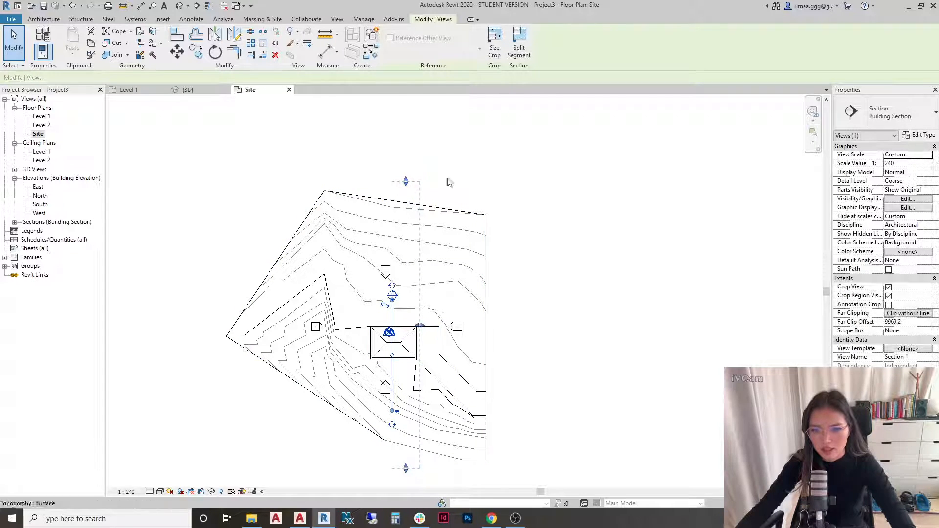
key(Escape)
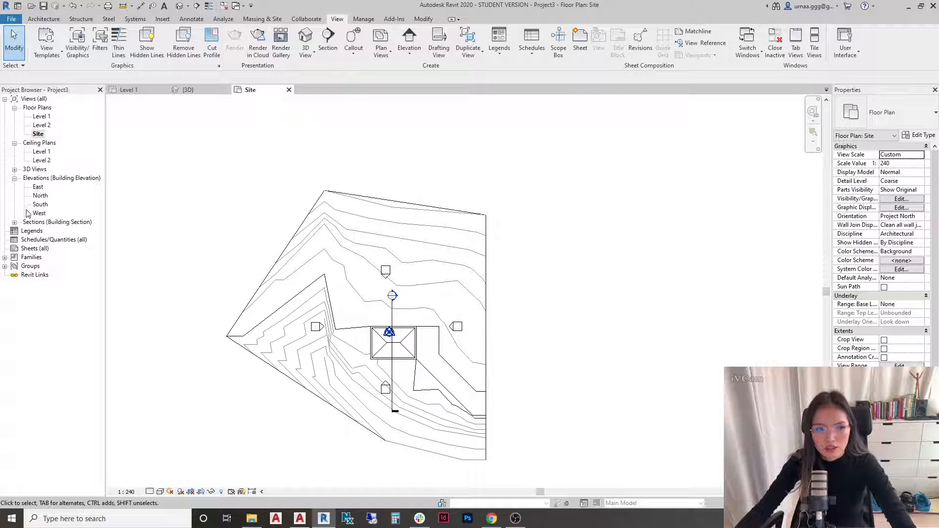
Step: Open the Section 1 view and lower the bottom edge of its crop region well below the terrain
click(15, 222)
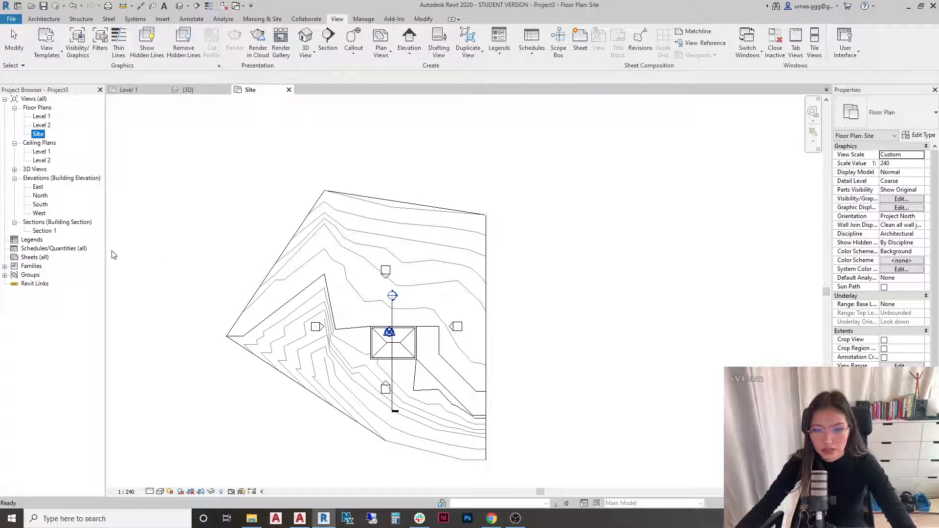
double_click(46, 232)
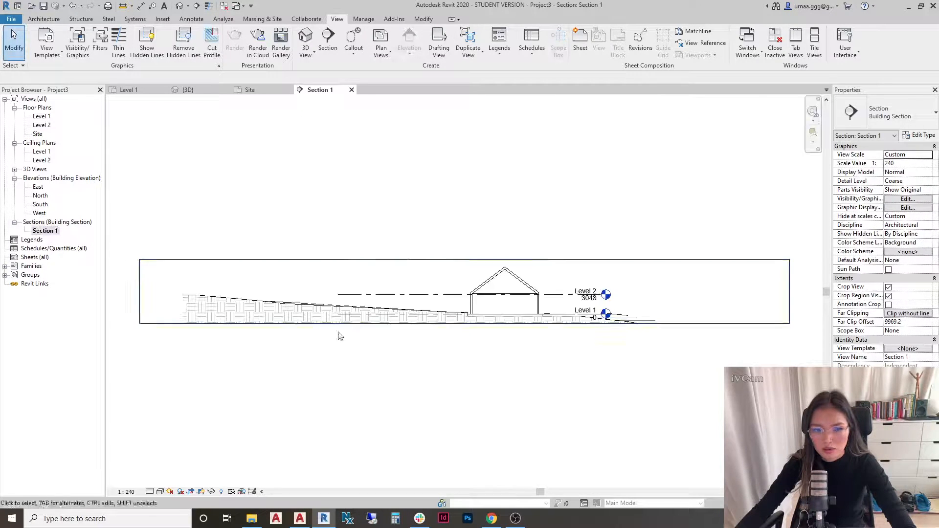
scroll(520, 337, up, 2)
middle_drag(620, 313, 474, 291)
scroll(471, 288, down, 2)
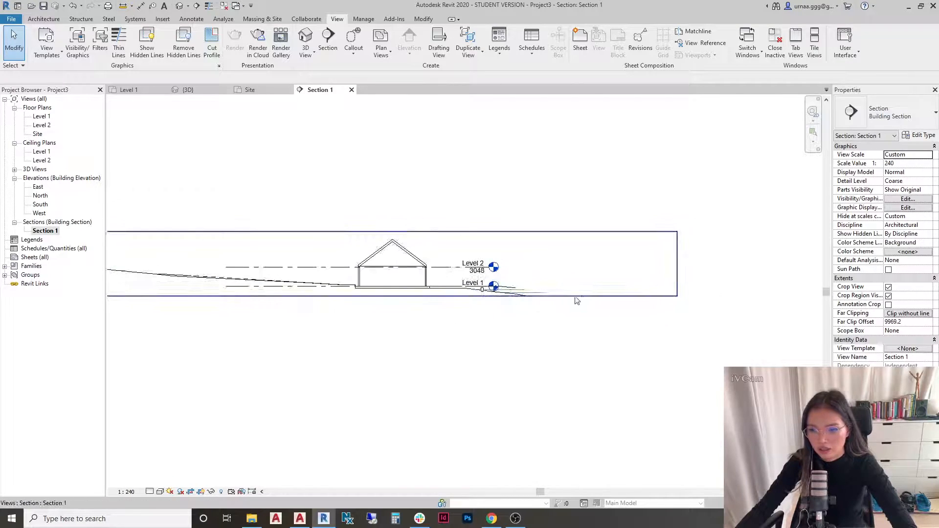
click(584, 296)
scroll(584, 297, down, 2)
drag(432, 299, 451, 342)
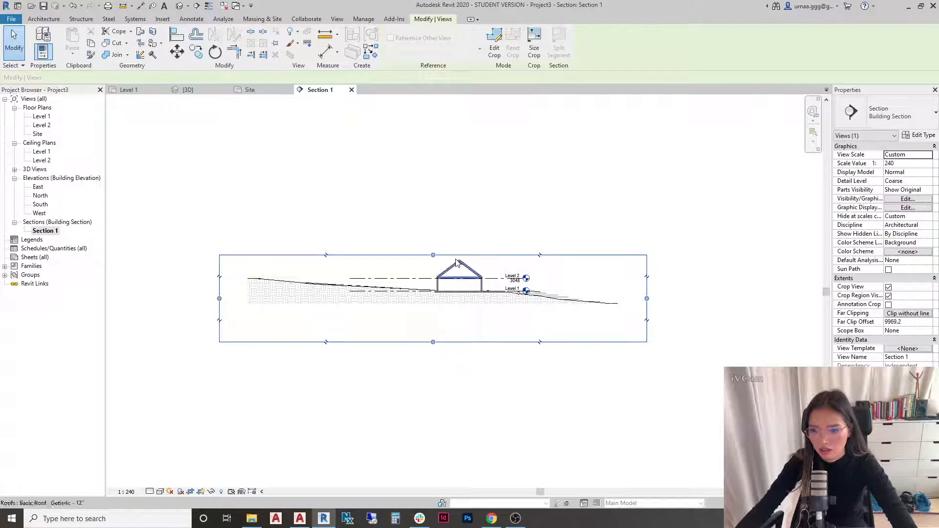
Step: Examine how the building pad cuts into the terrain and how the ground slopes away from the house in the section
scroll(460, 293, up, 3)
middle_drag(555, 325, 391, 342)
scroll(461, 345, down, 1)
scroll(377, 324, up, 1)
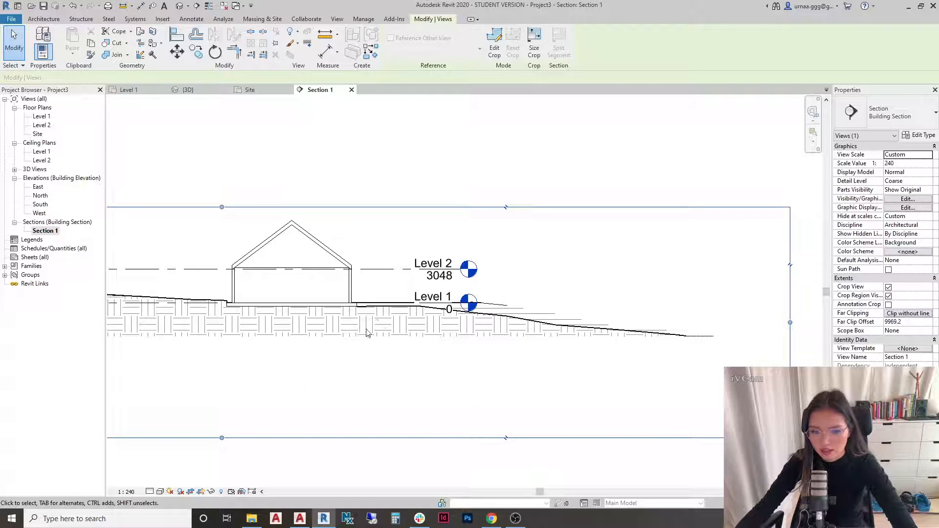
scroll(277, 310, up, 1)
scroll(356, 305, up, 2)
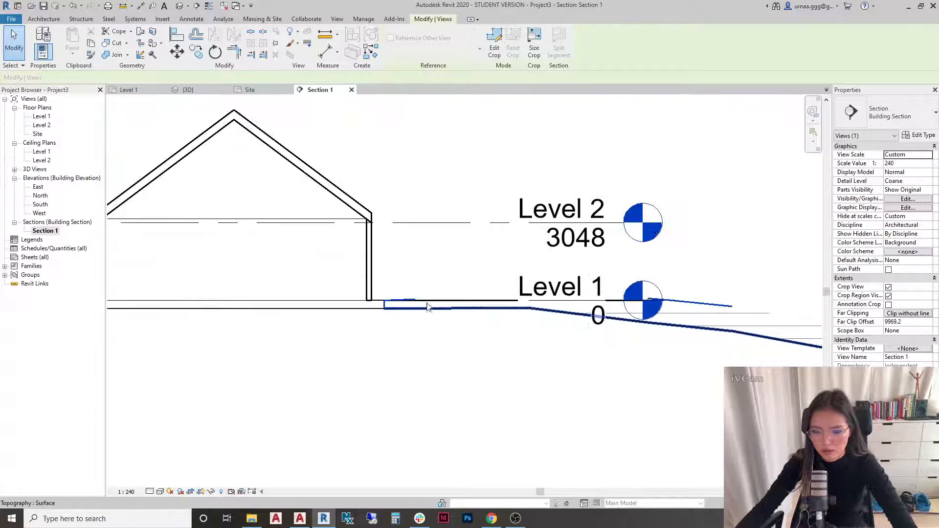
click(390, 330)
scroll(403, 326, down, 2)
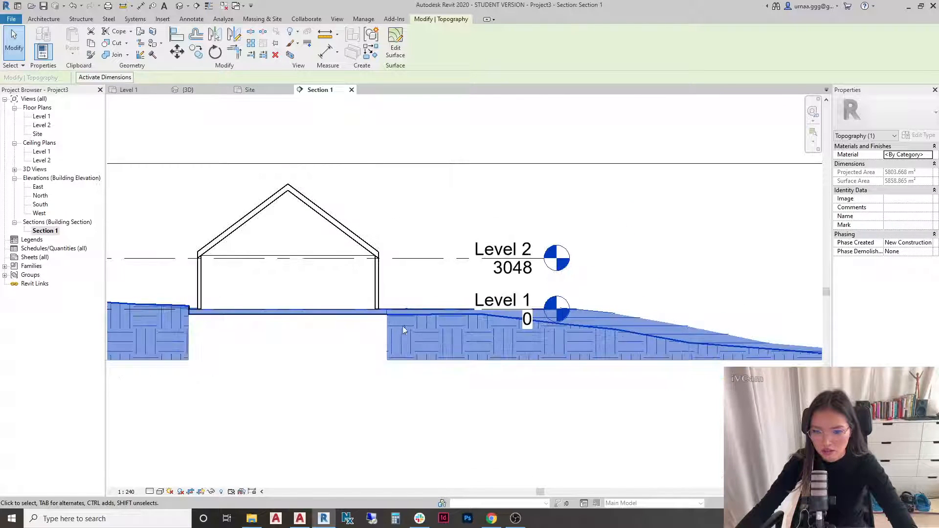
click(648, 266)
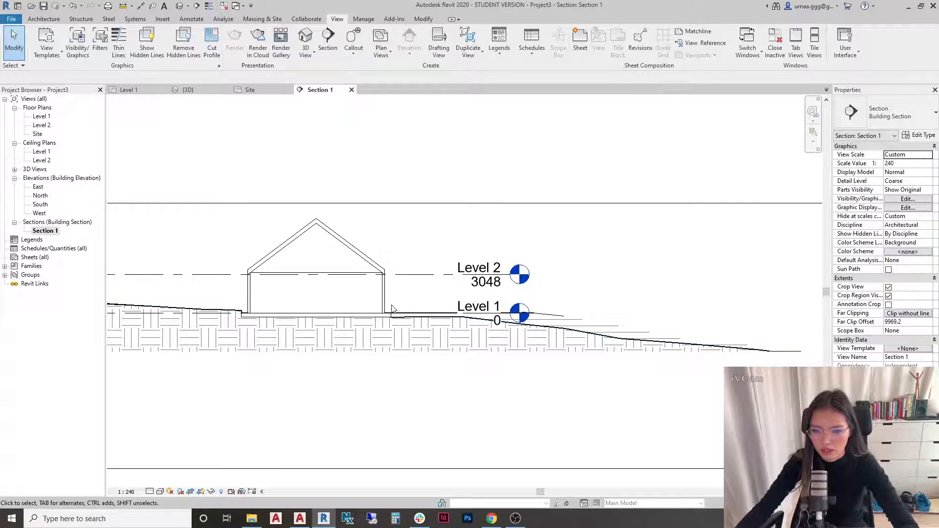
scroll(531, 316, down, 1)
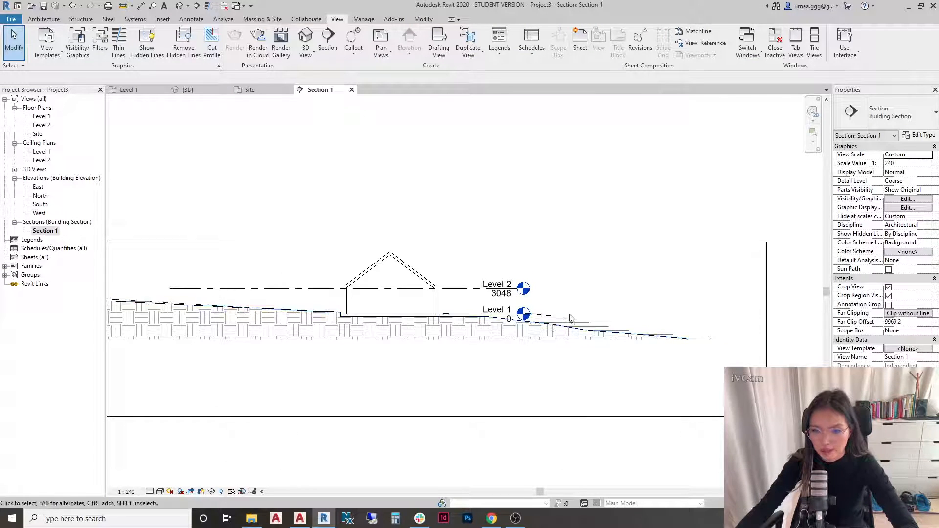
scroll(428, 357, up, 1)
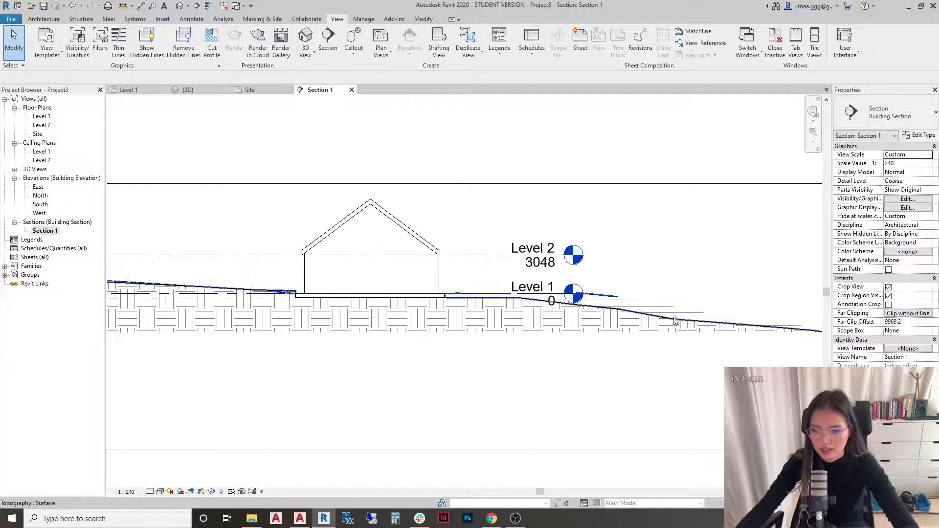
click(677, 321)
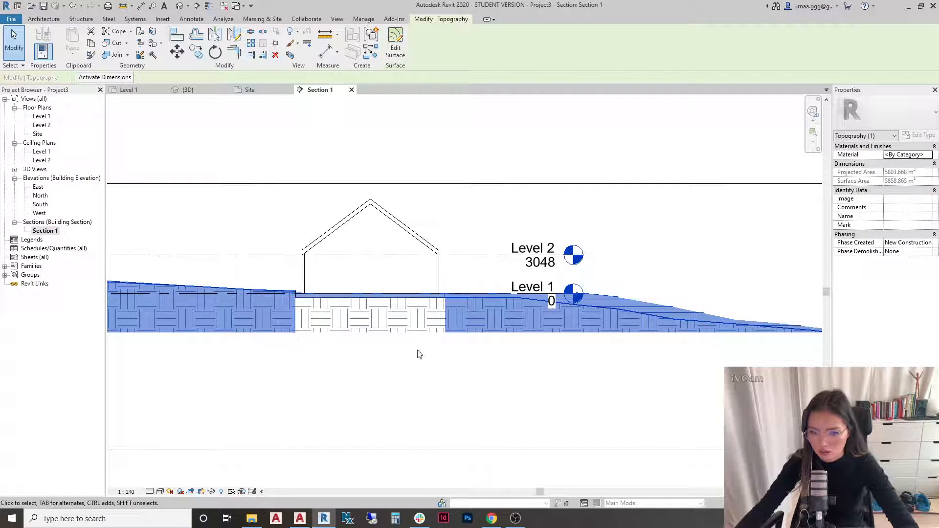
click(910, 155)
click(929, 155)
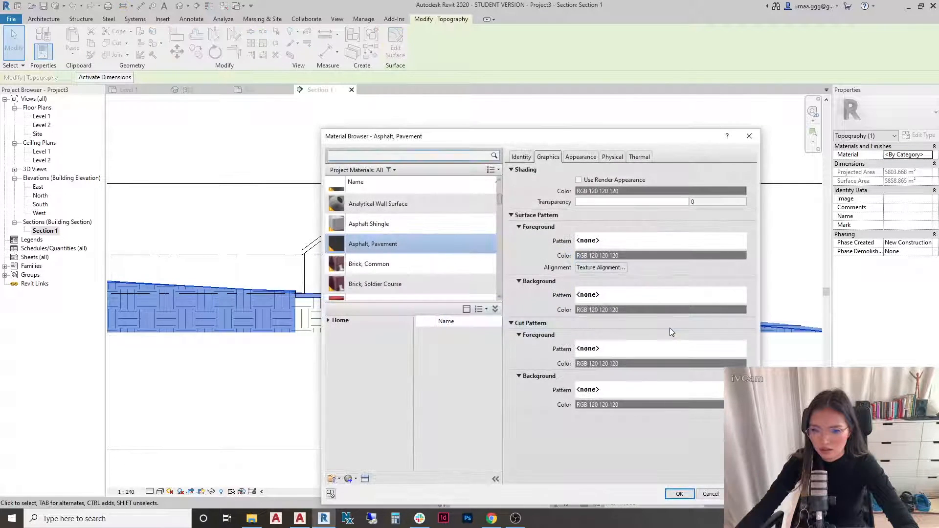
click(721, 497)
click(500, 405)
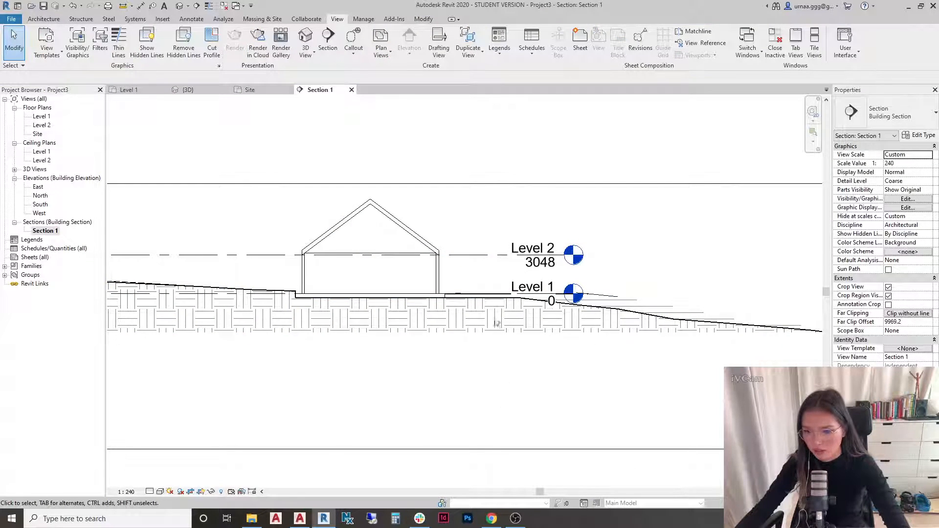
key(v)
key(g)
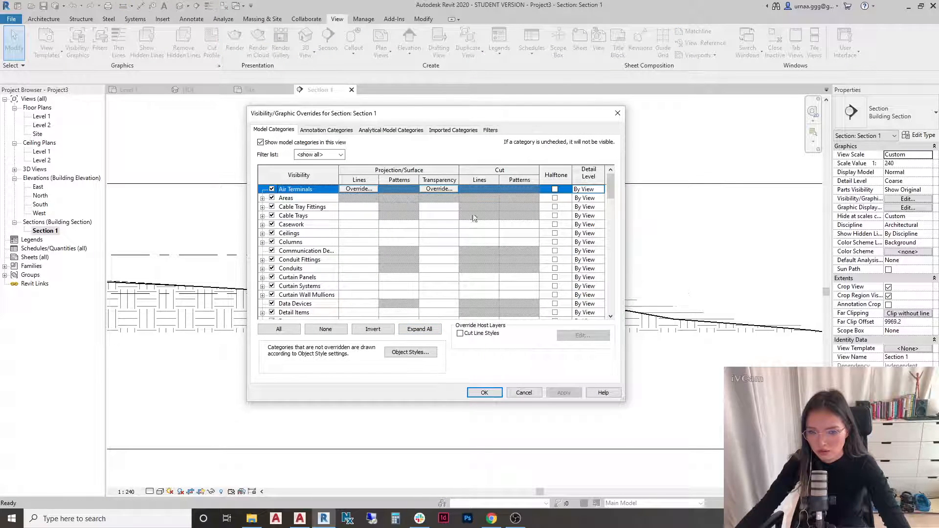
key(t)
key(Escape)
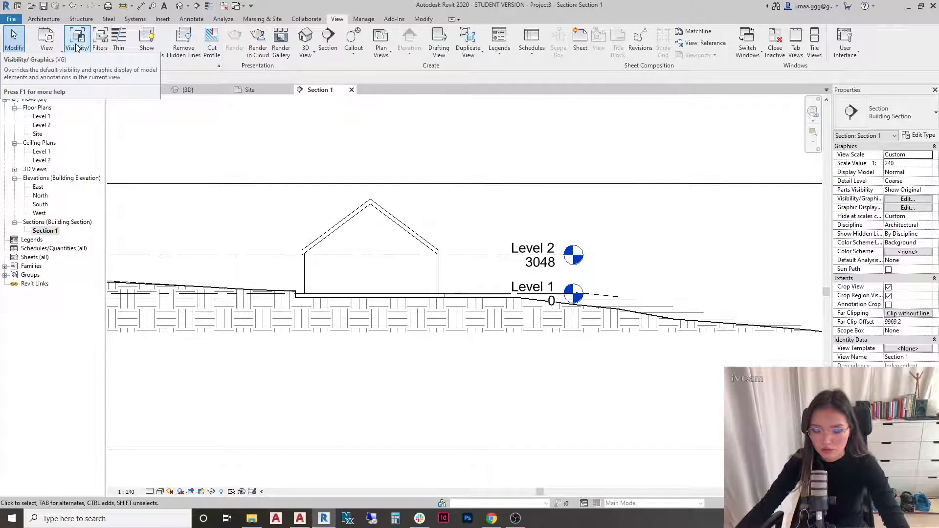
Step: In Section 1's visibility/graphic overrides, set the Topography cut pattern's foreground color to gray RGB 128-128-128
click(77, 48)
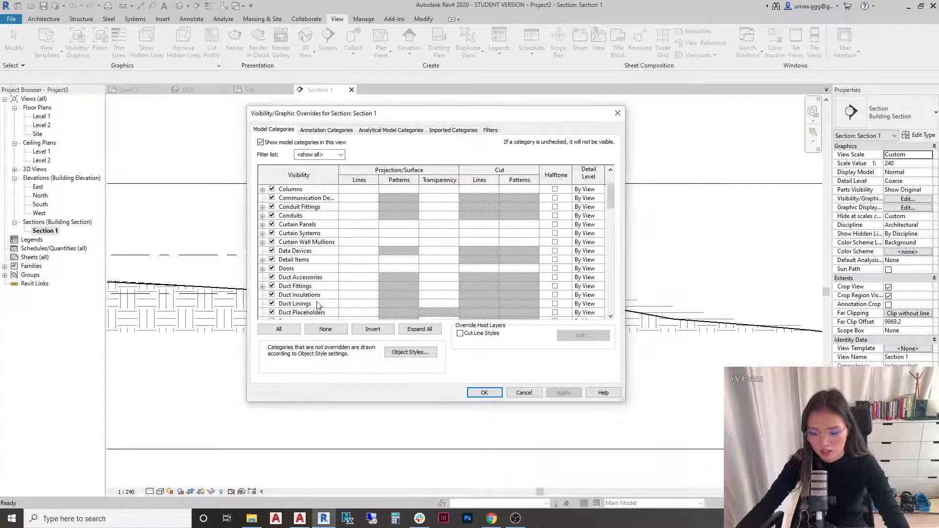
key(t)
scroll(320, 302, down, 1)
click(263, 287)
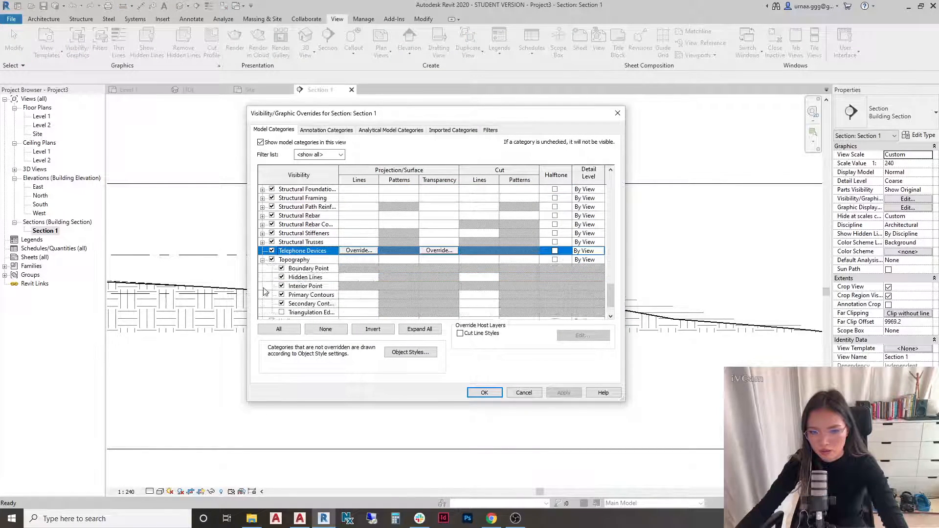
scroll(393, 295, down, 1)
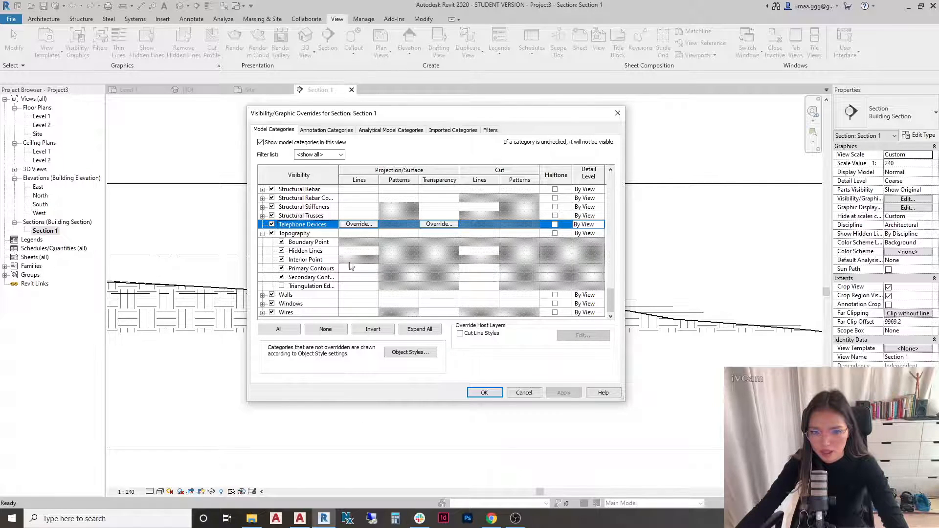
click(488, 234)
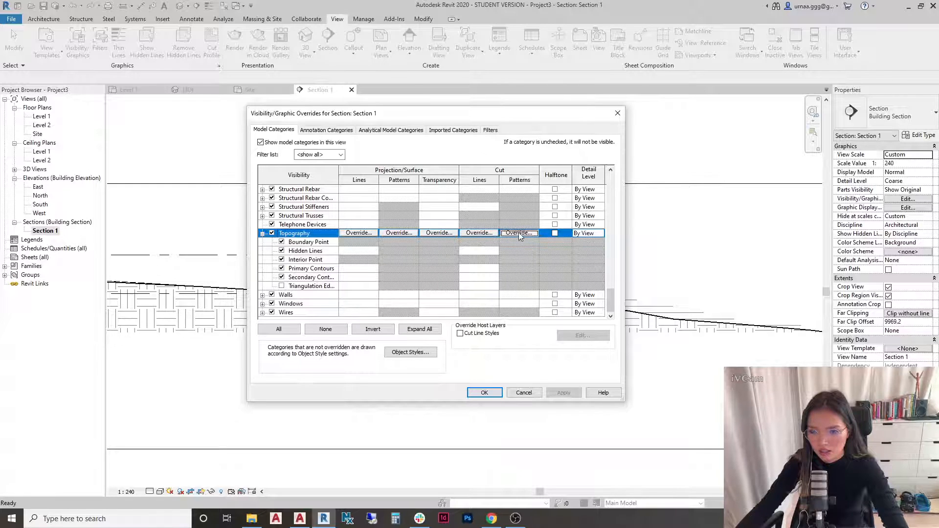
click(519, 233)
click(504, 249)
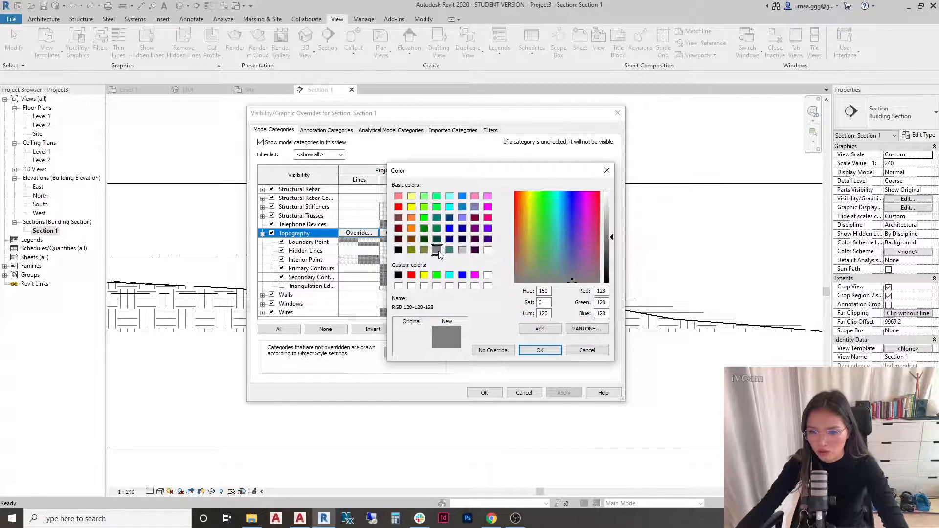
click(540, 351)
Step: Set the Topography cut foreground pattern to Solid fill and apply the overrides to the section view
click(503, 236)
click(519, 253)
click(558, 235)
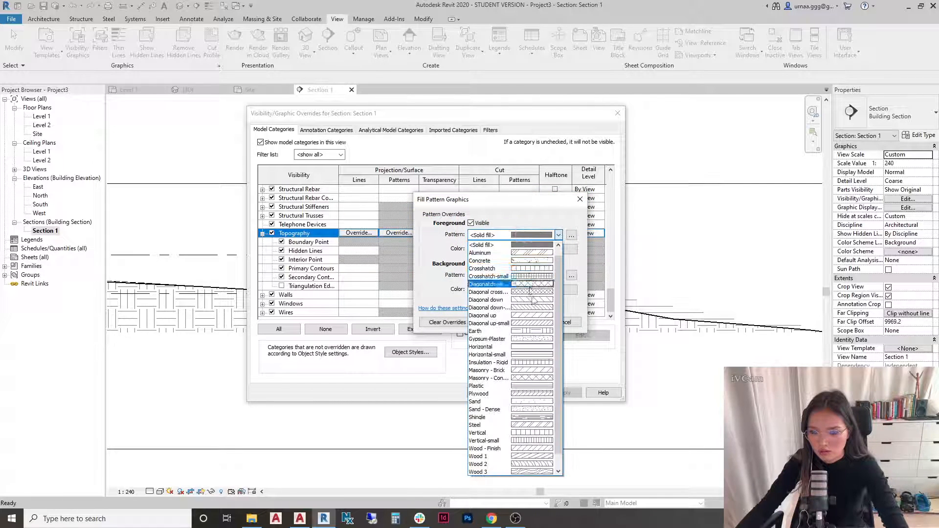
click(522, 247)
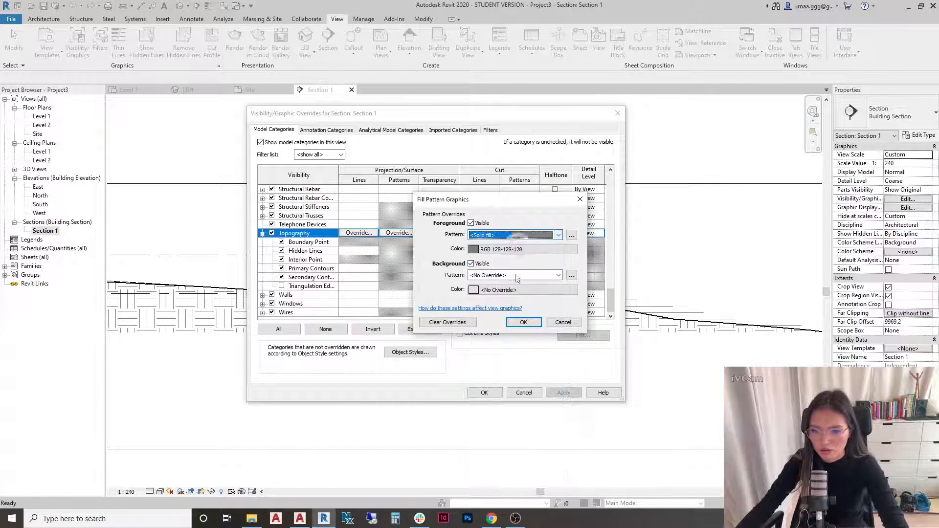
click(524, 322)
click(562, 393)
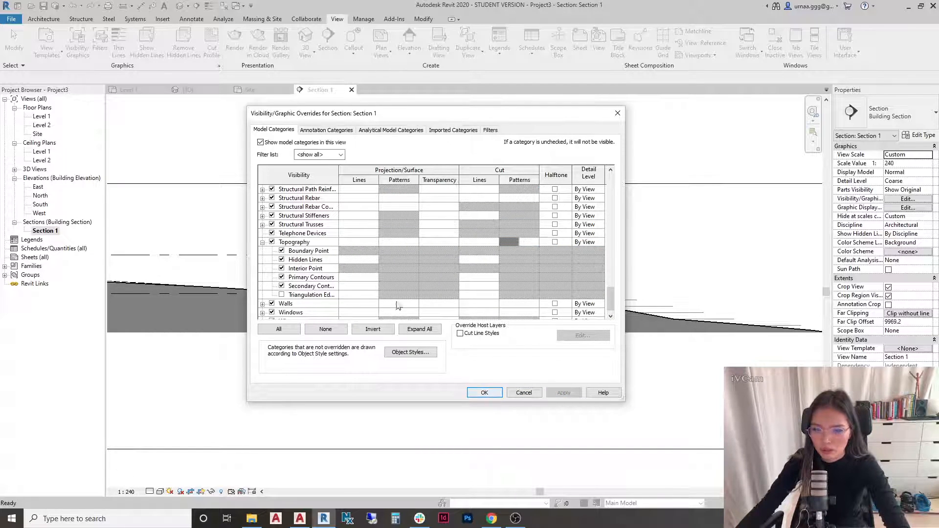
click(484, 393)
scroll(430, 409, down, 4)
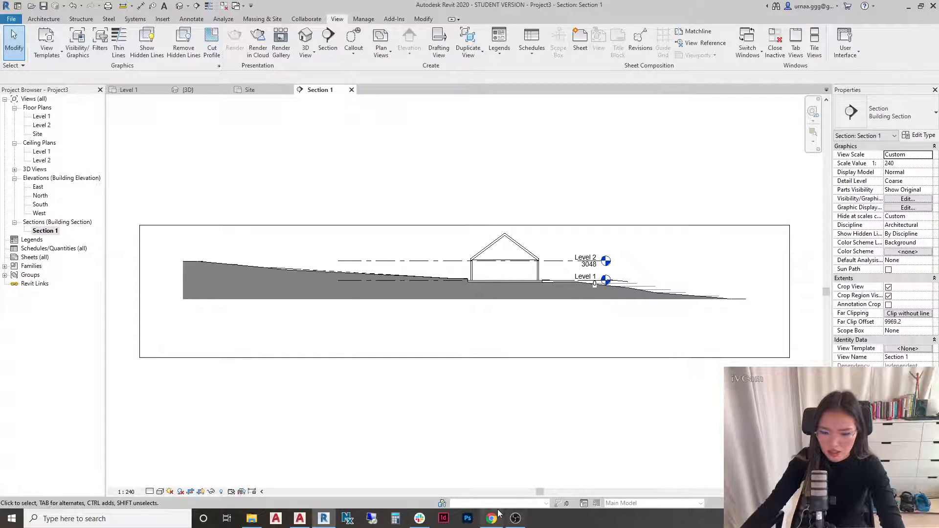
mouse_move(492, 518)
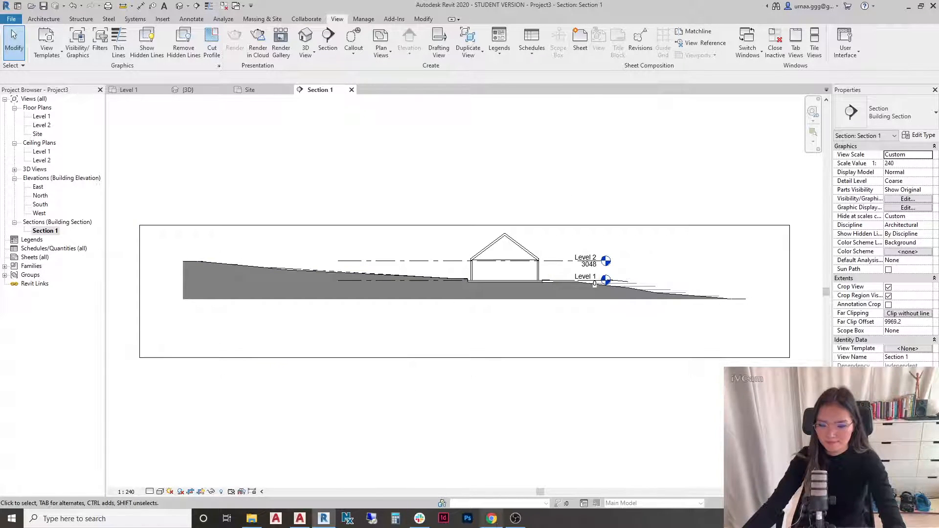
click(515, 518)
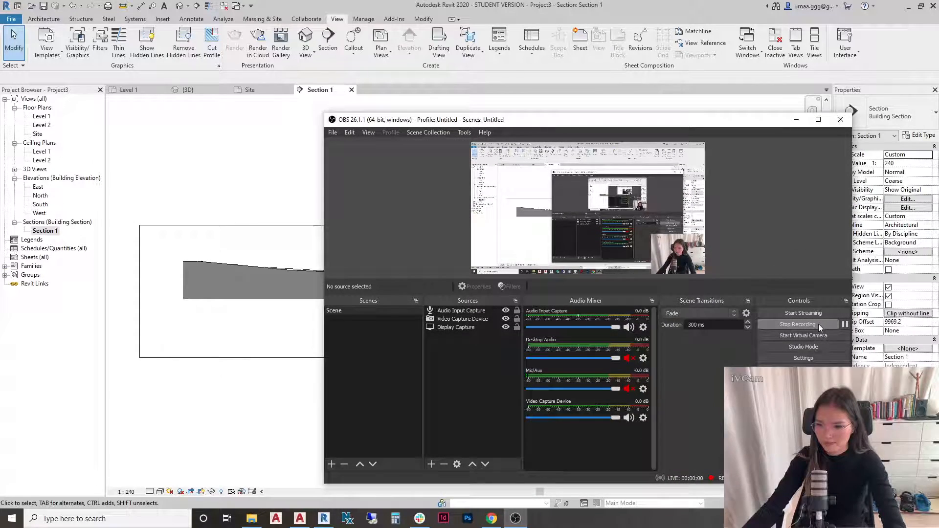